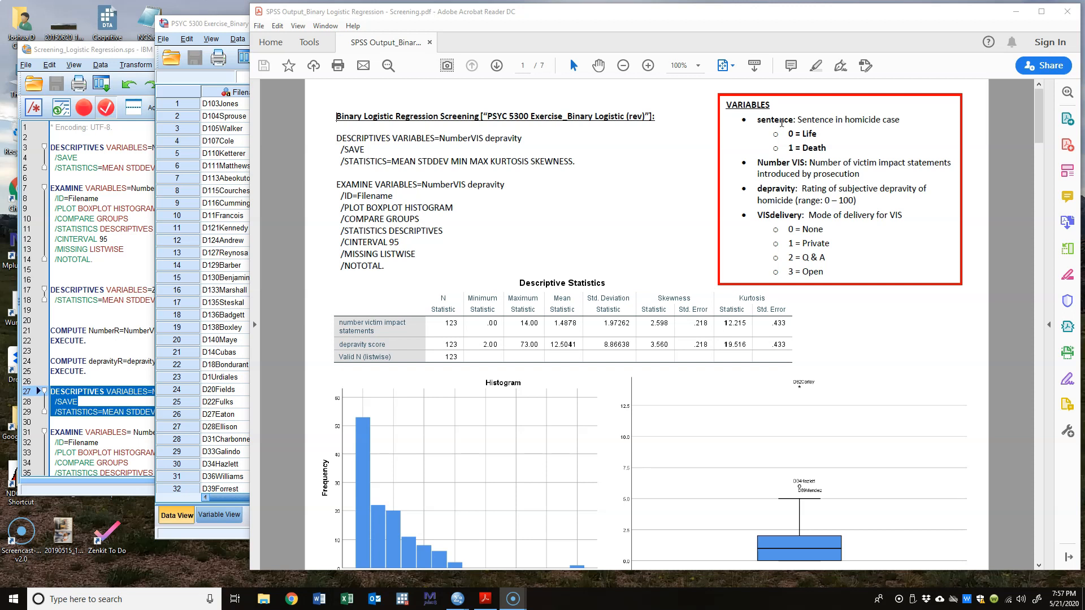
- Move the PDF output document aside and bring the SPSS Data Editor with the binary logistic data set into focus
left_click(807, 135)
left_click_drag(669, 15, 1084, 45)
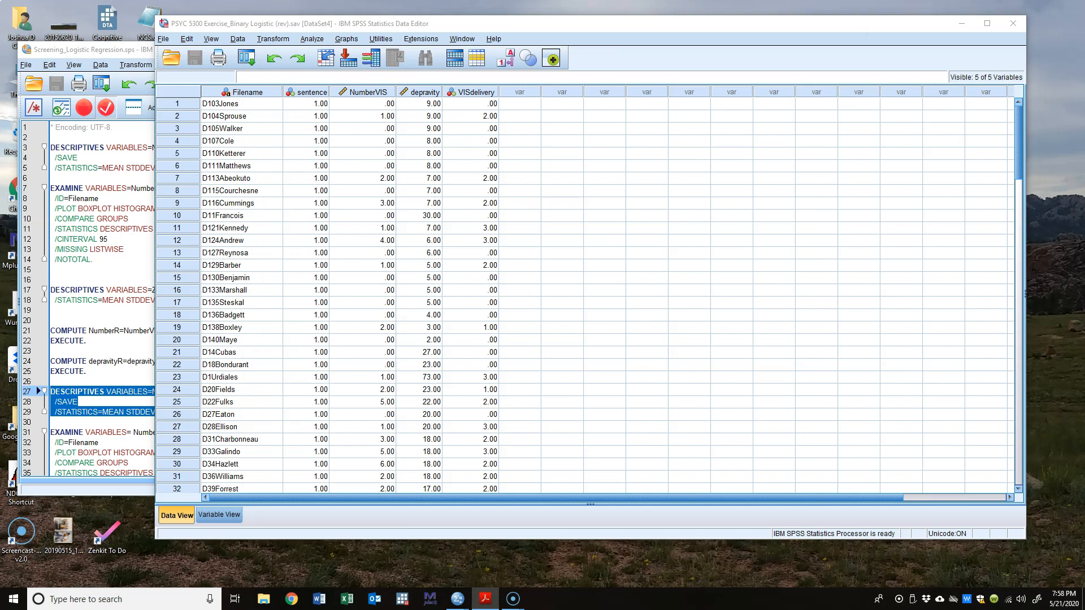
left_click(310, 141)
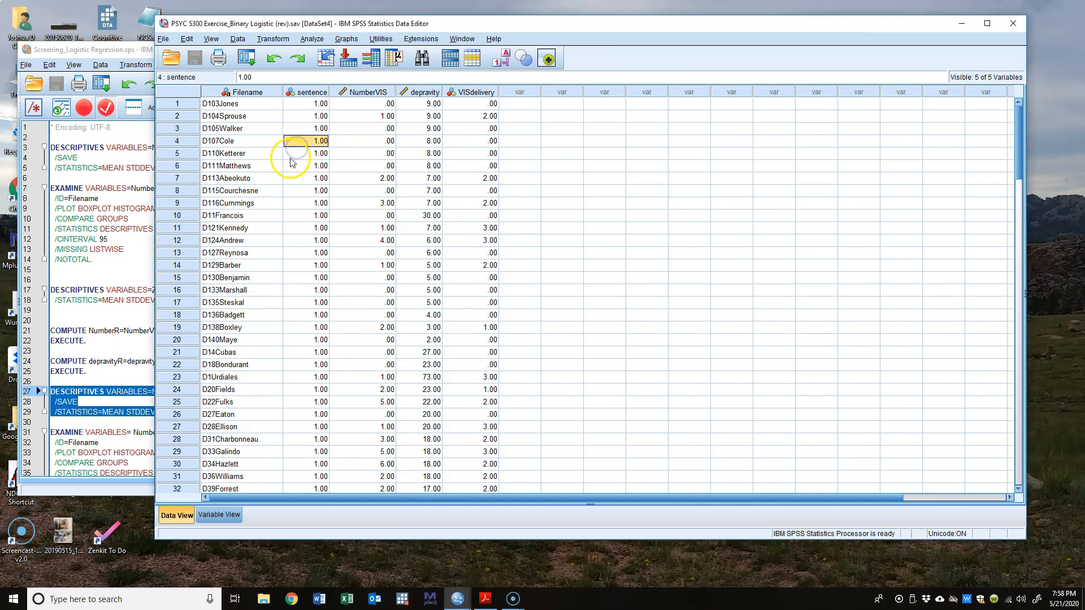
- Examine the Filename, sentence, NumberVIS, depravity and VISdelivery columns across the cases of the data set
left_click(259, 92)
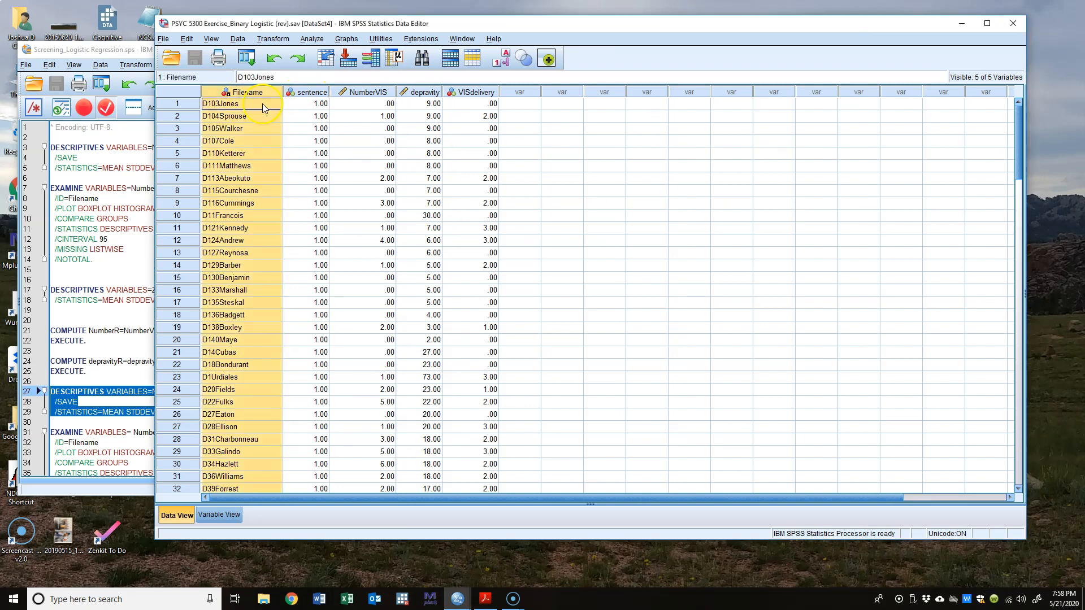
left_click(259, 113)
left_click(307, 92)
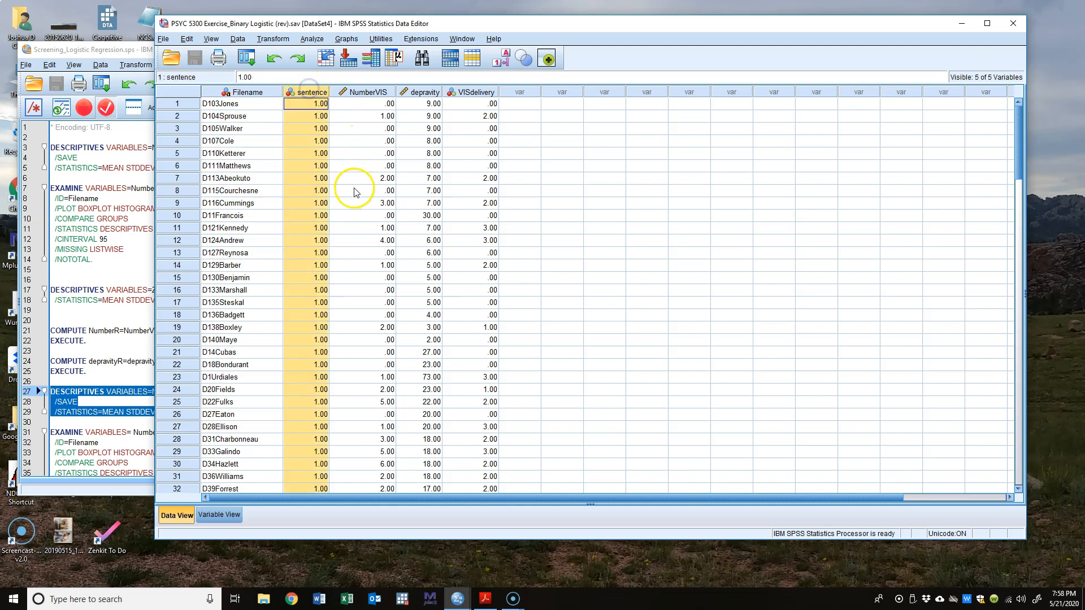
scroll(308, 265, "down", 20)
scroll(306, 273, "down", 5)
scroll(308, 271, "up", 20)
scroll(308, 271, "up", 5)
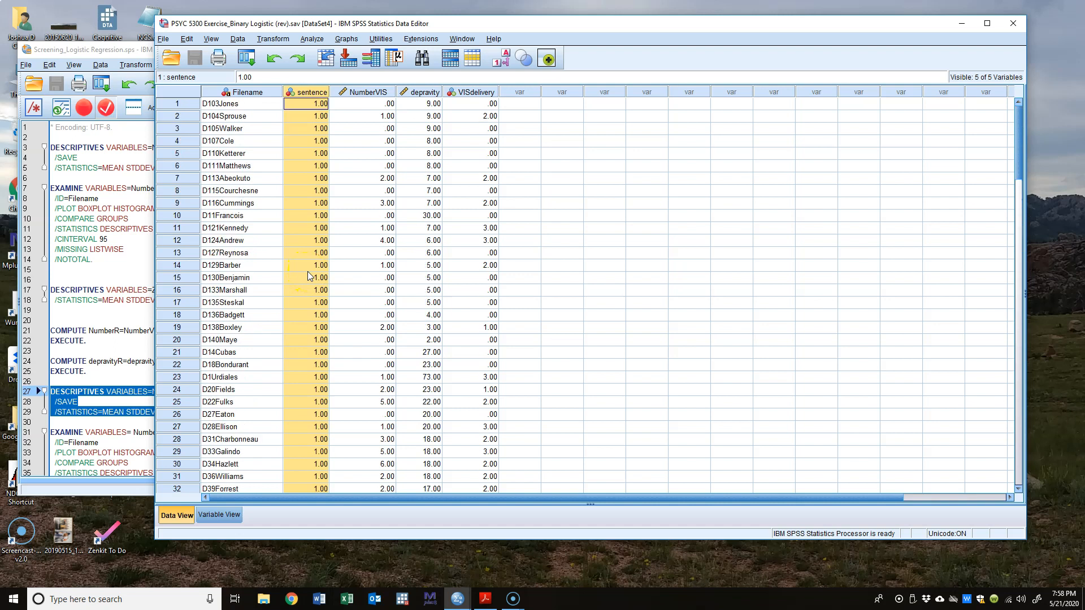
left_click(370, 95)
left_click(424, 93)
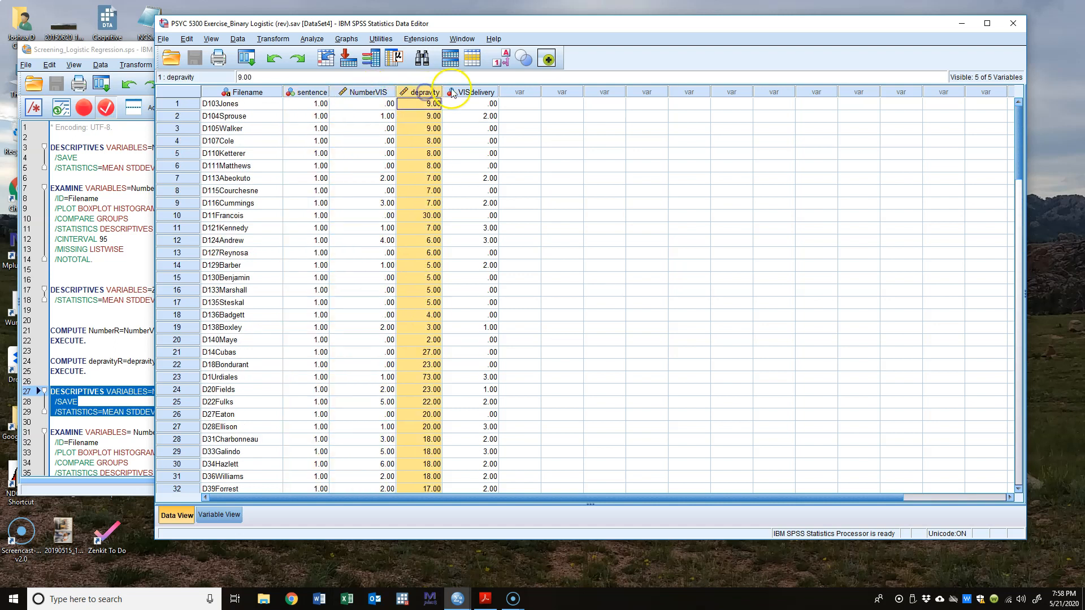
left_click(458, 92)
scroll(500, 282, "down", 8)
scroll(500, 282, "down", 18)
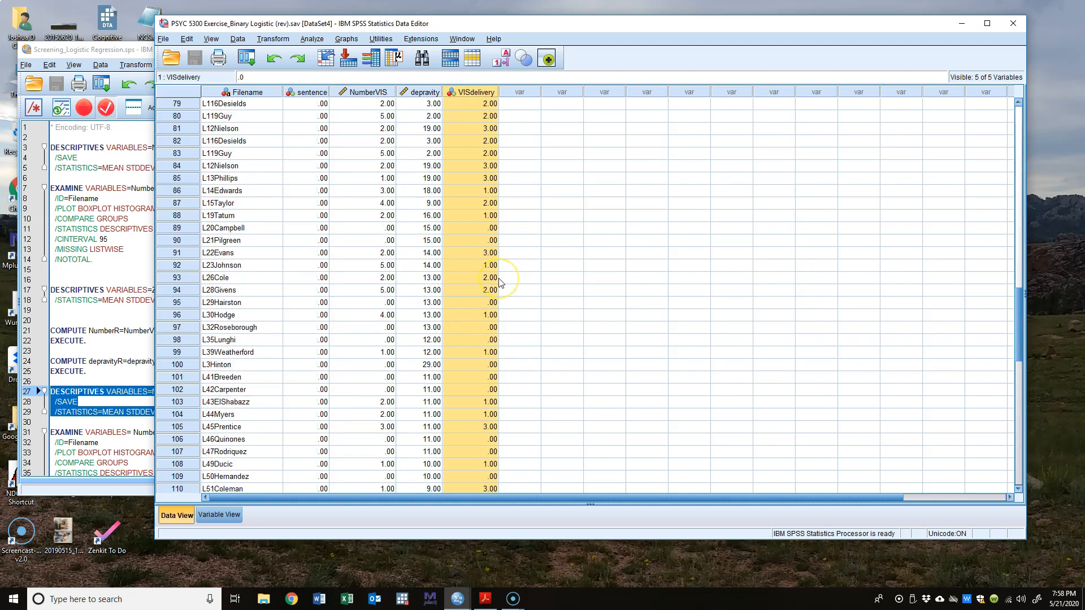
scroll(500, 283, "up", 20)
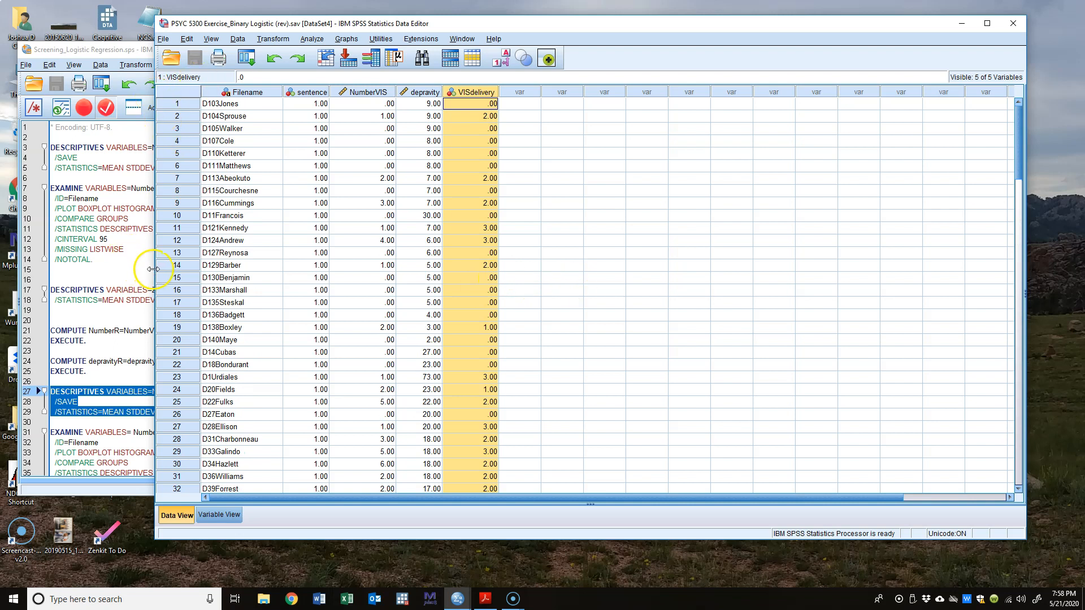
- Widen the data window and sort the cases in ascending order by sentence and by NumberVIS
left_click_drag(156, 271, 125, 271)
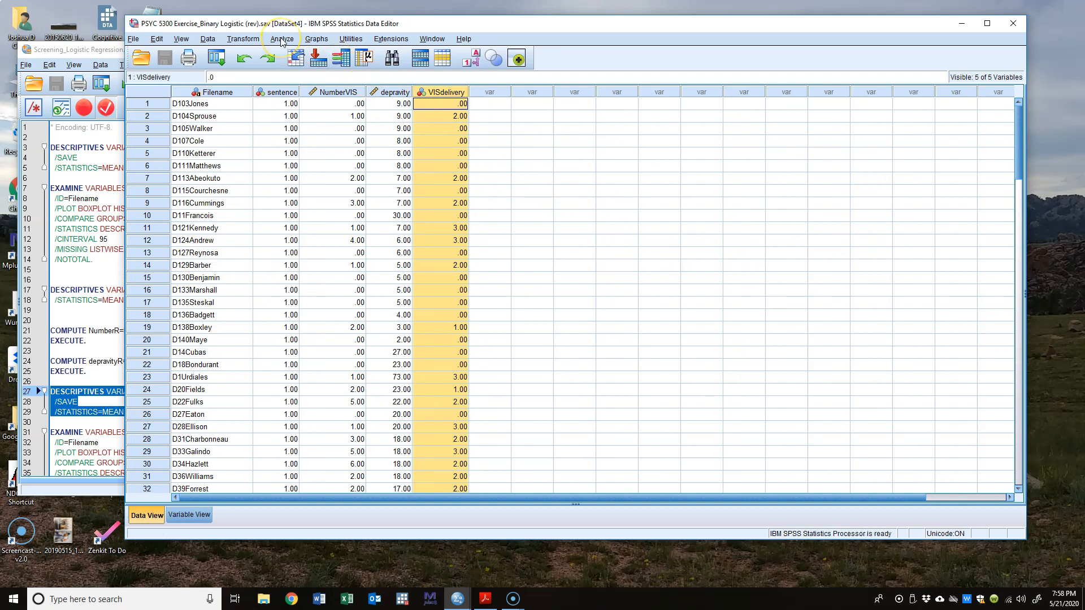
left_click(289, 91)
right_click(290, 91)
left_click(331, 197)
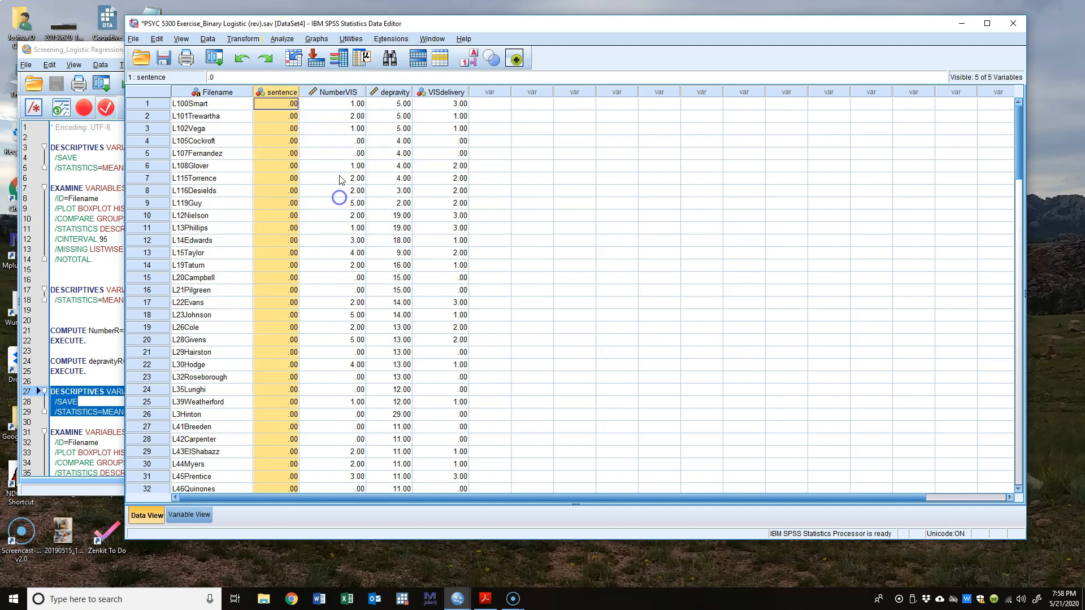
left_click(341, 92)
right_click(341, 94)
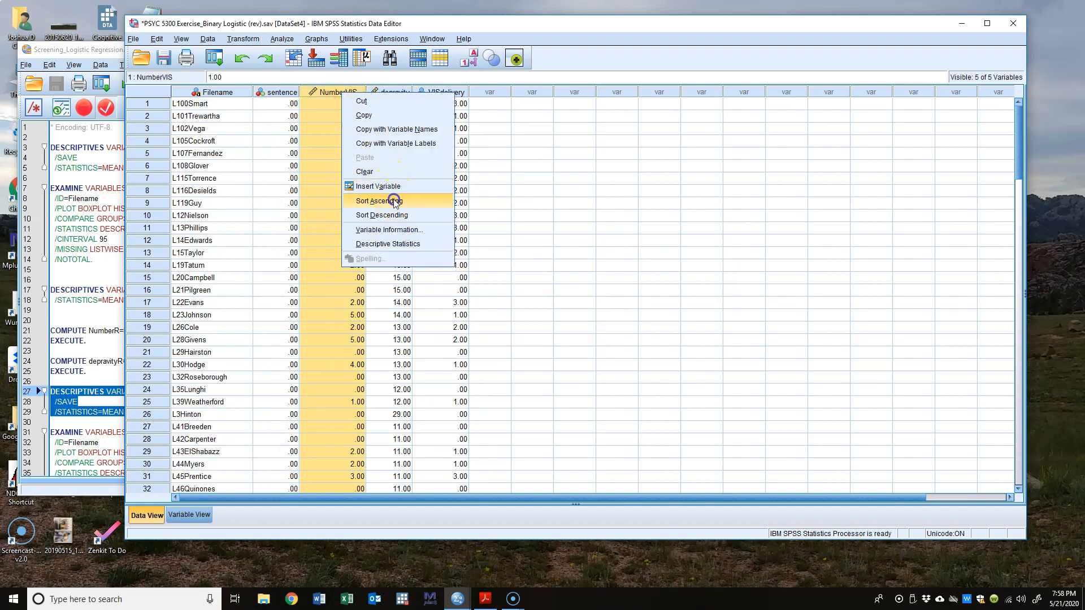
left_click(421, 198)
- Sort the cases in ascending order by depravity and by VISdelivery, and check the sorted data
left_click(397, 94)
right_click(397, 94)
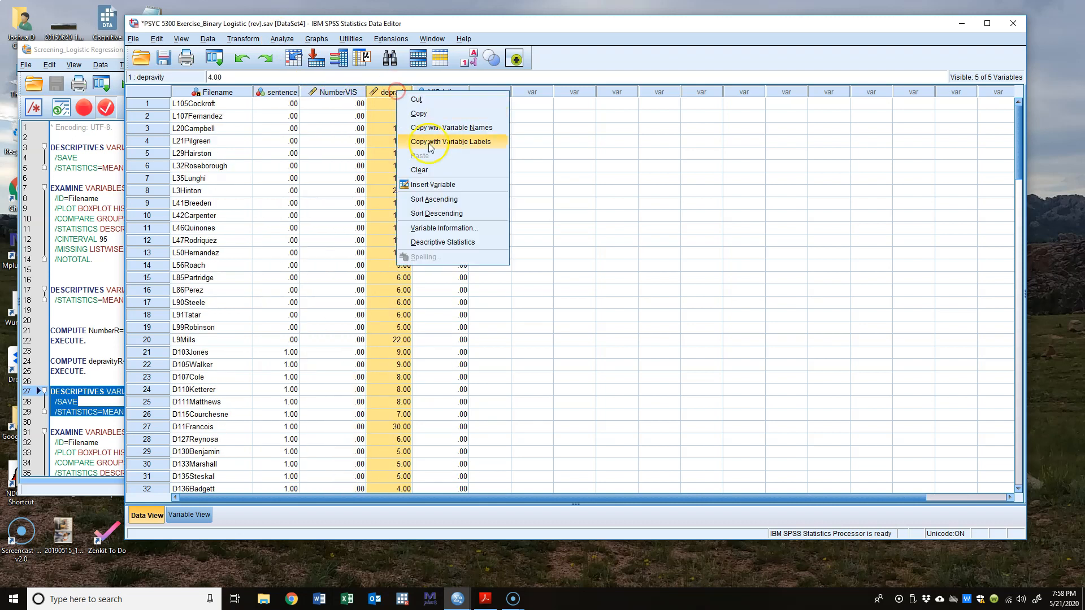
left_click(437, 196)
left_click(450, 94)
right_click(449, 94)
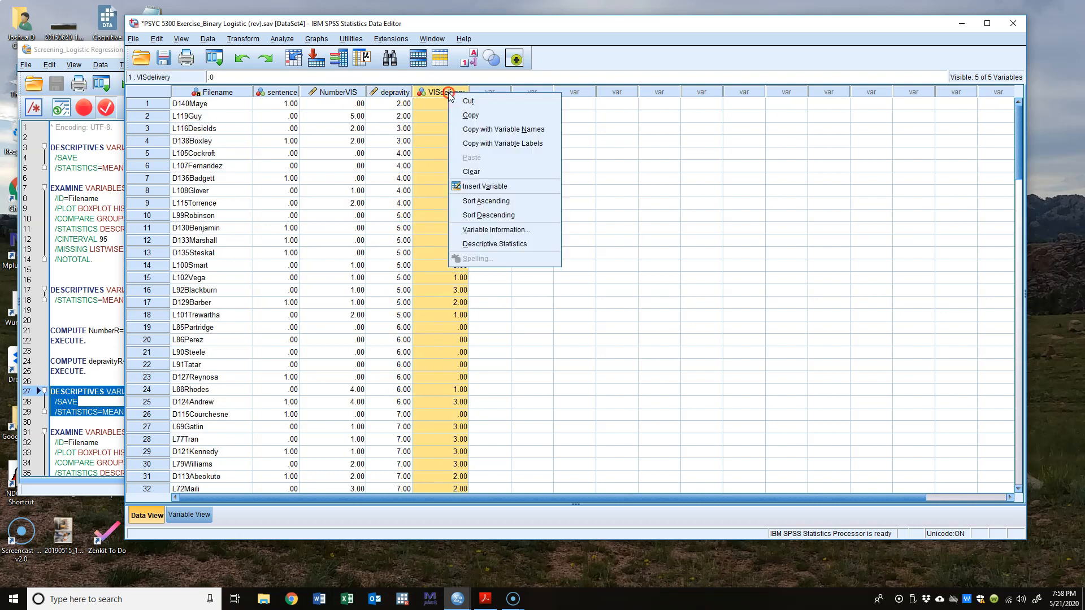
left_click(486, 198)
scroll(534, 226, "down", 14)
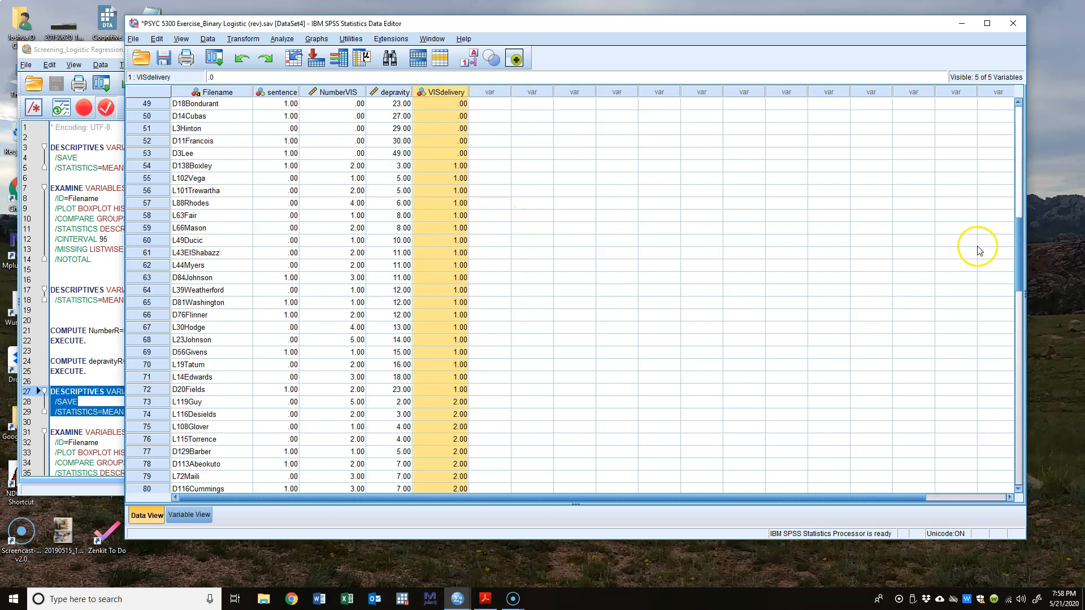
left_click_drag(1021, 244, 1003, 121)
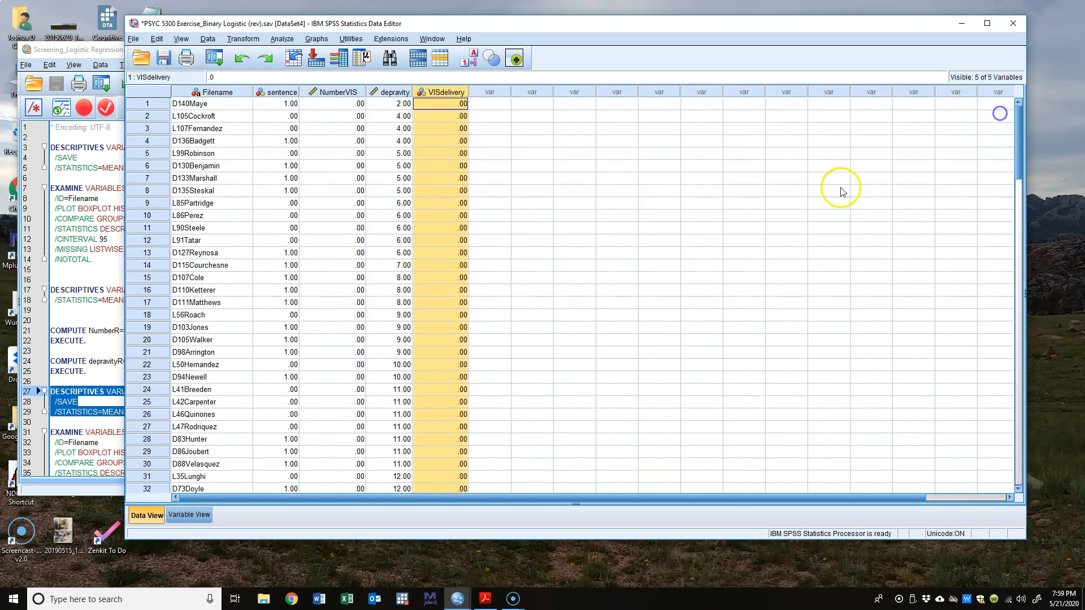
left_click(519, 262)
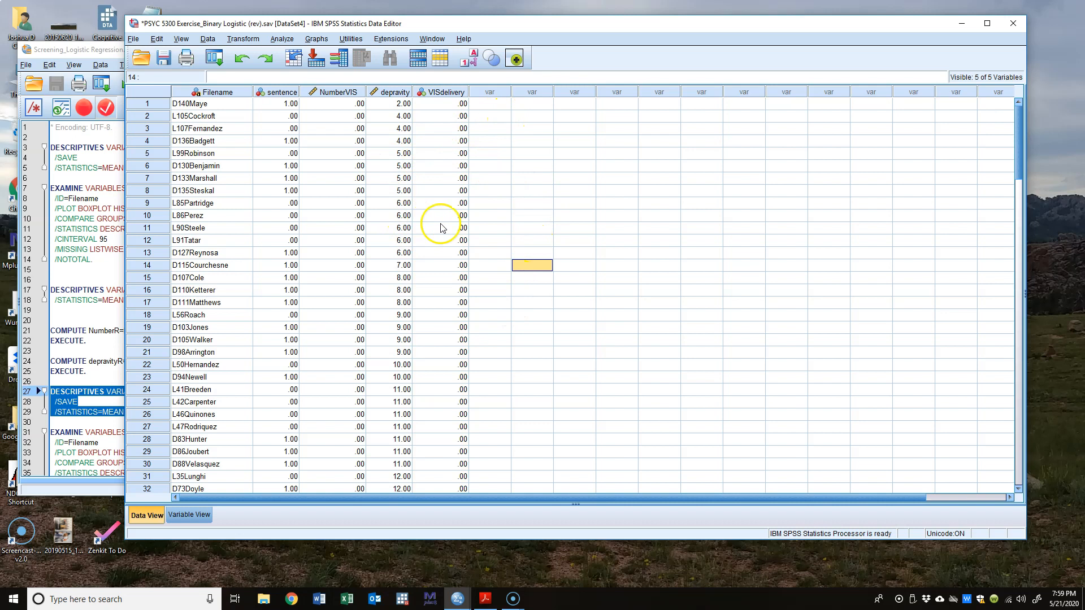
- Start a Descriptives analysis with number victim impact statements and depravity score as the variables
left_click(282, 39)
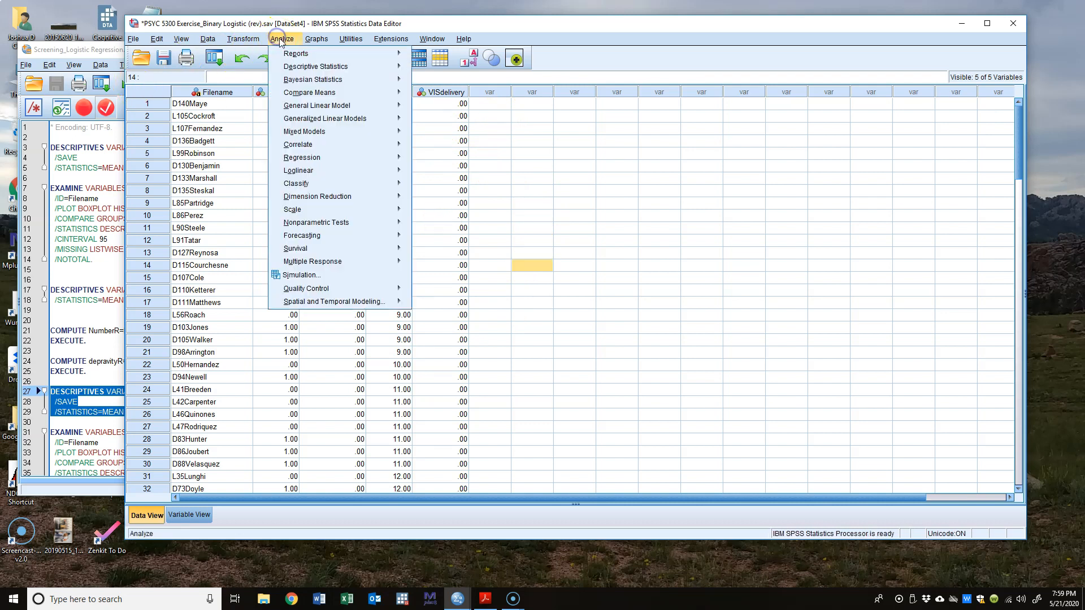
mouse_move(383, 67)
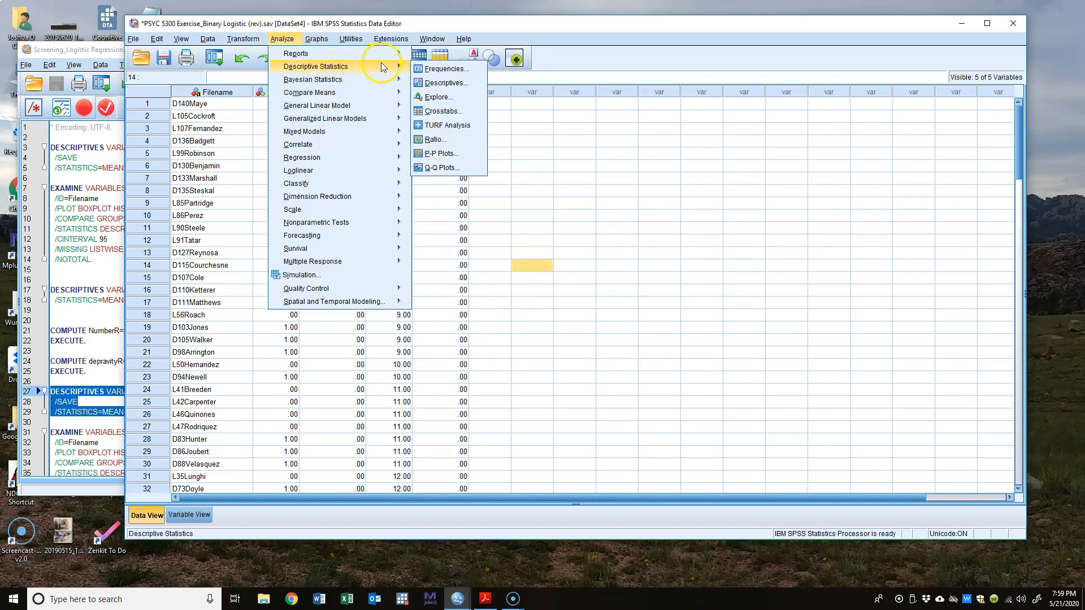
left_click(452, 83)
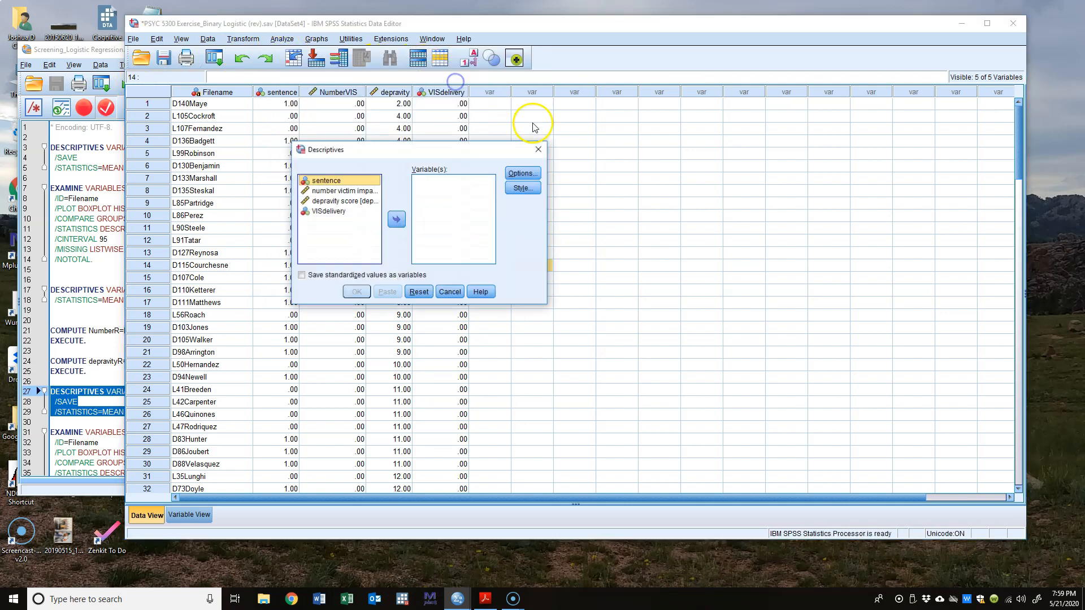
left_click(362, 191)
left_click(397, 220)
left_click(368, 191)
left_click(397, 220)
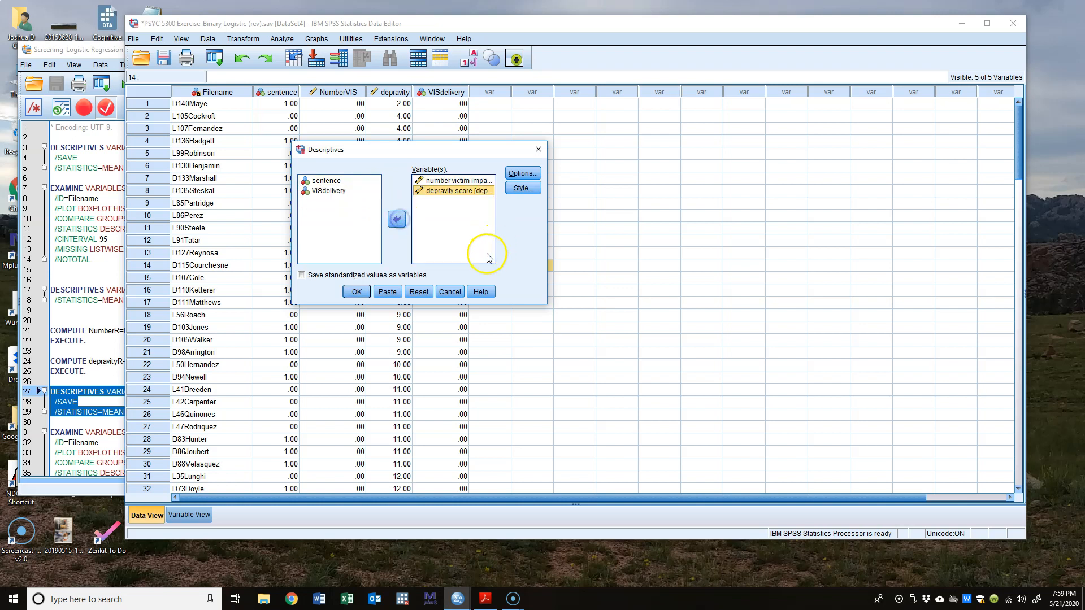
- Set the Descriptives analysis to save standardized values as variables and to include kurtosis and skewness
left_click(305, 275)
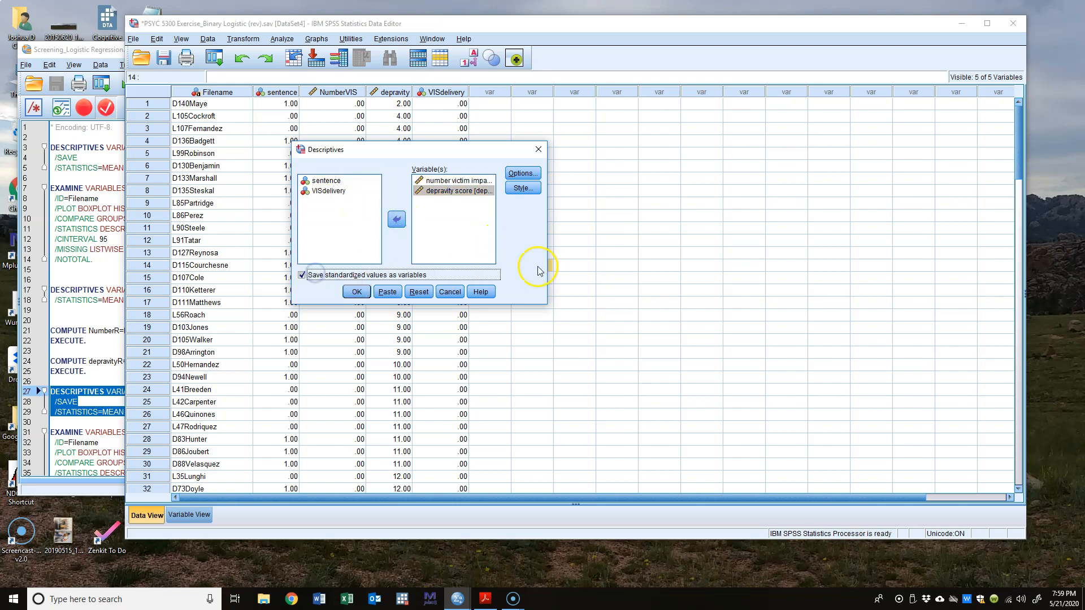
left_click(537, 174)
left_click(633, 286)
left_click(688, 289)
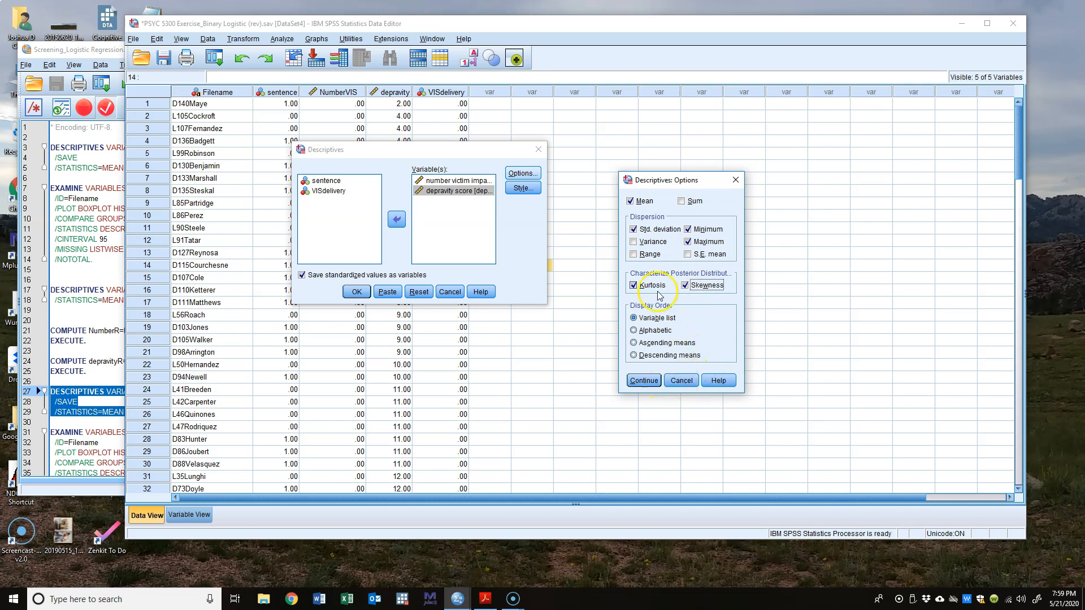
left_click(656, 384)
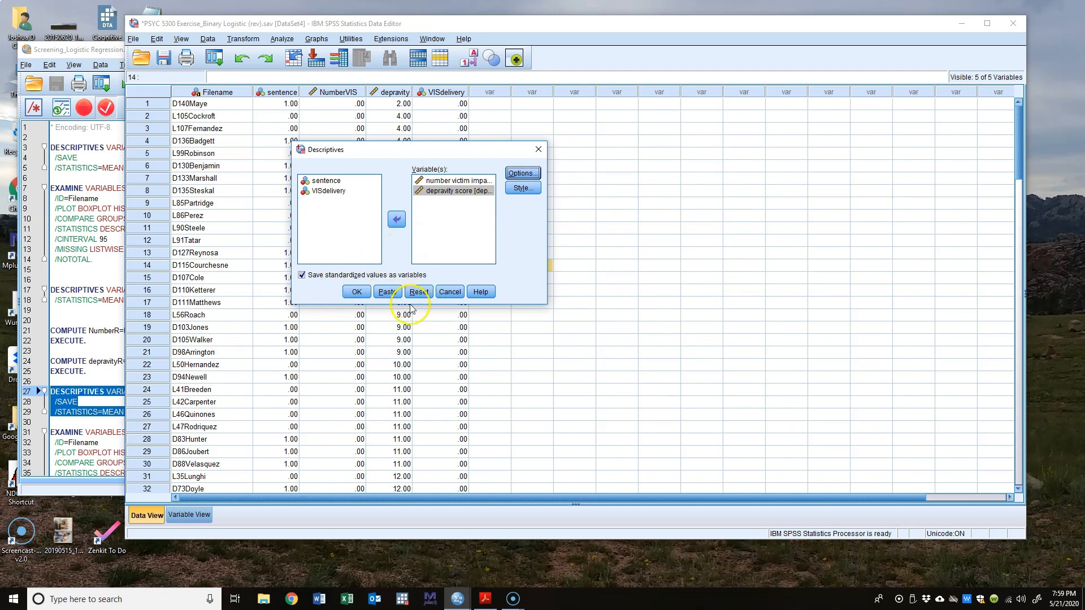
- Run the configured Descriptives analysis and close its output document
left_click(356, 292)
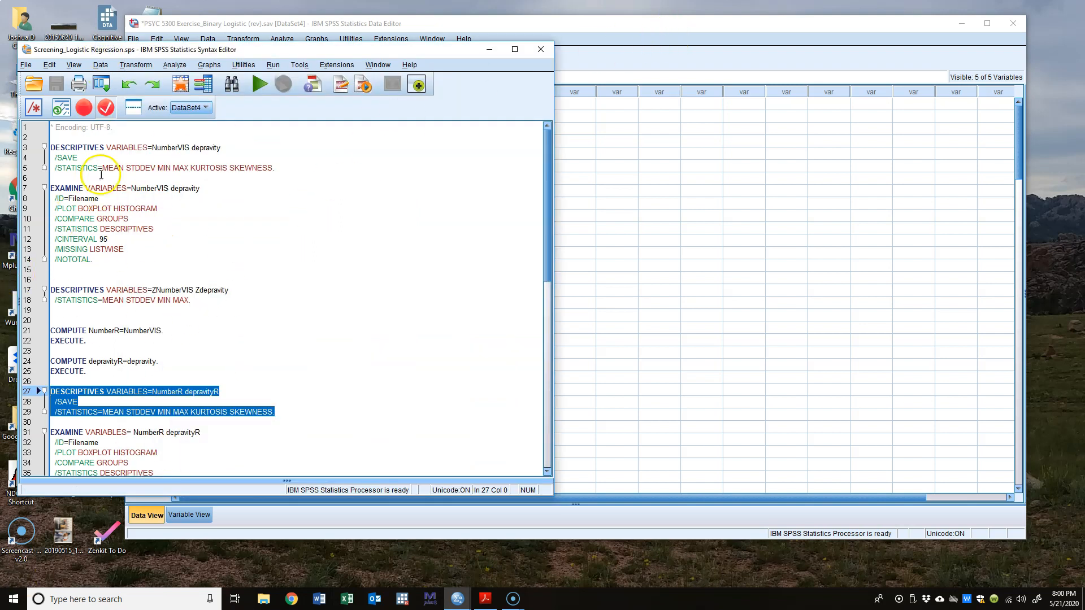
left_click(644, 26)
left_click(364, 292)
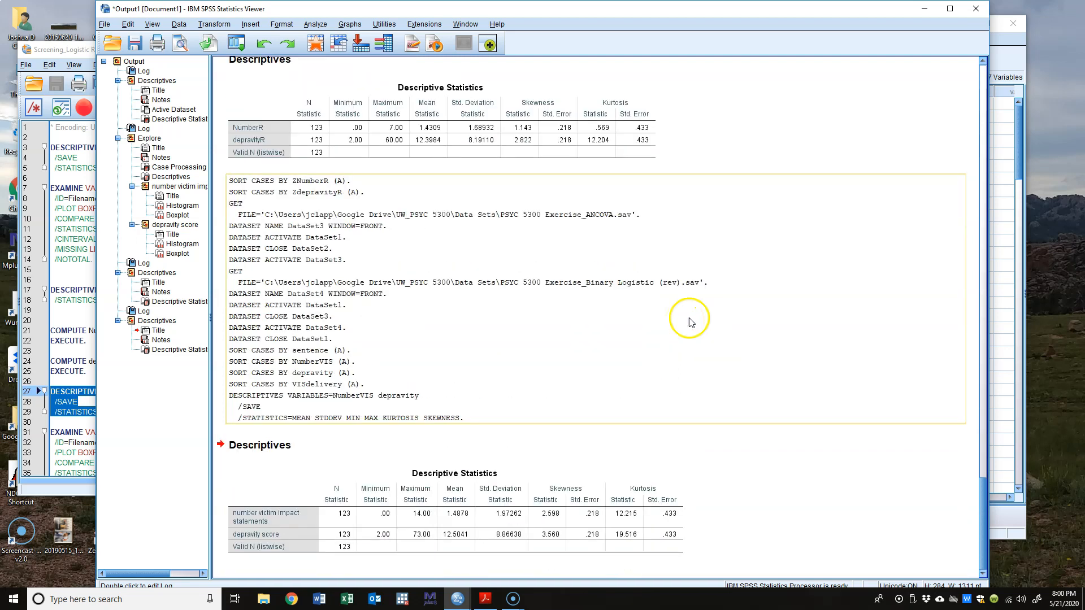
left_click(976, 8)
left_click(545, 324)
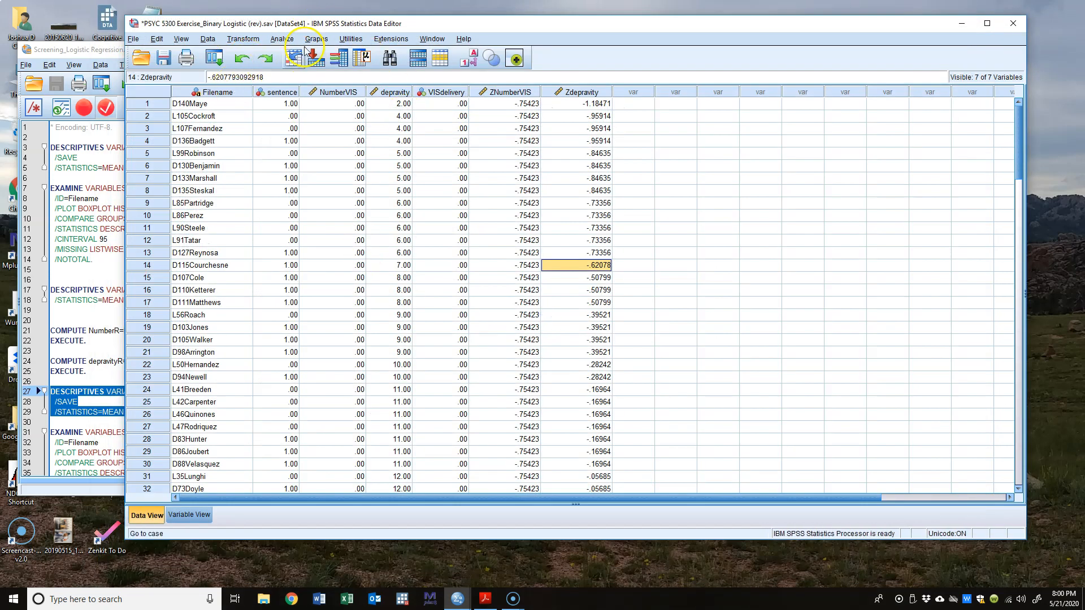
- Delete the ZNumberVIS and Zdepravity variables from the data set
left_click(87, 137)
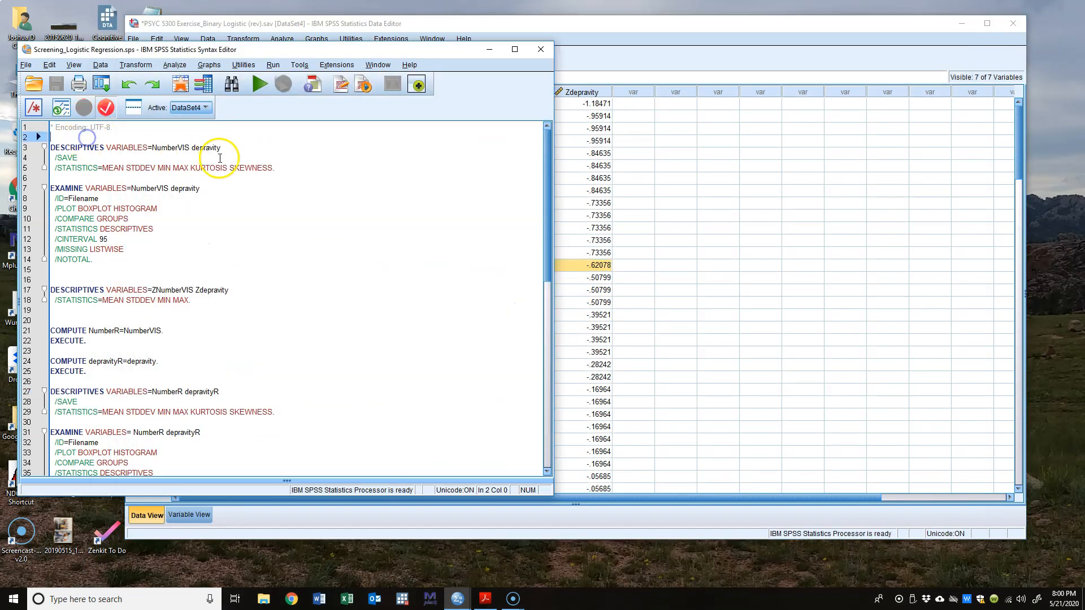
left_click(681, 34)
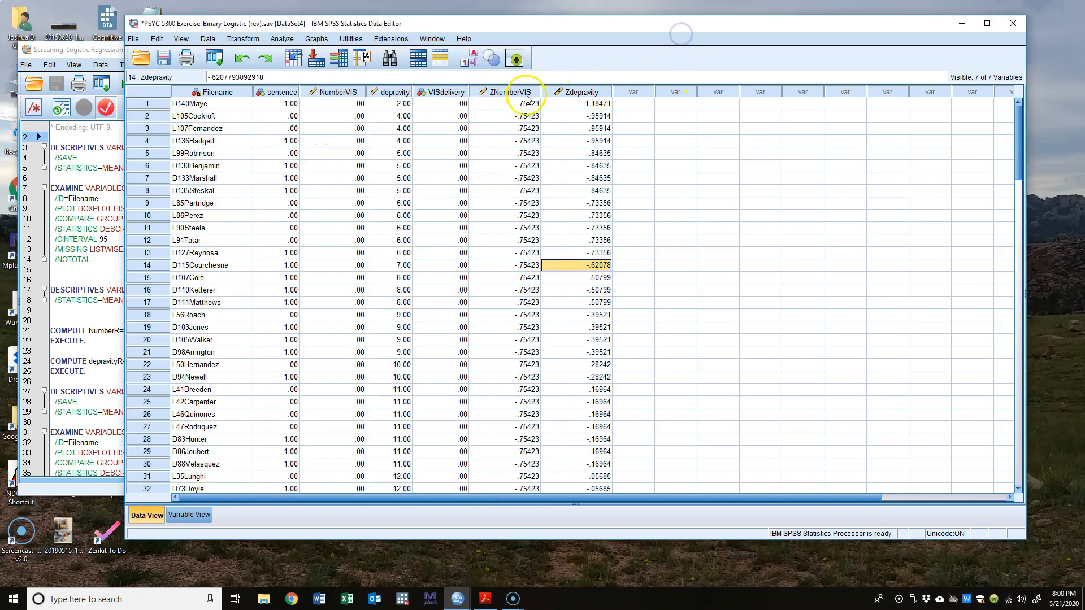
left_click_drag(535, 94, 582, 91)
key("Delete")
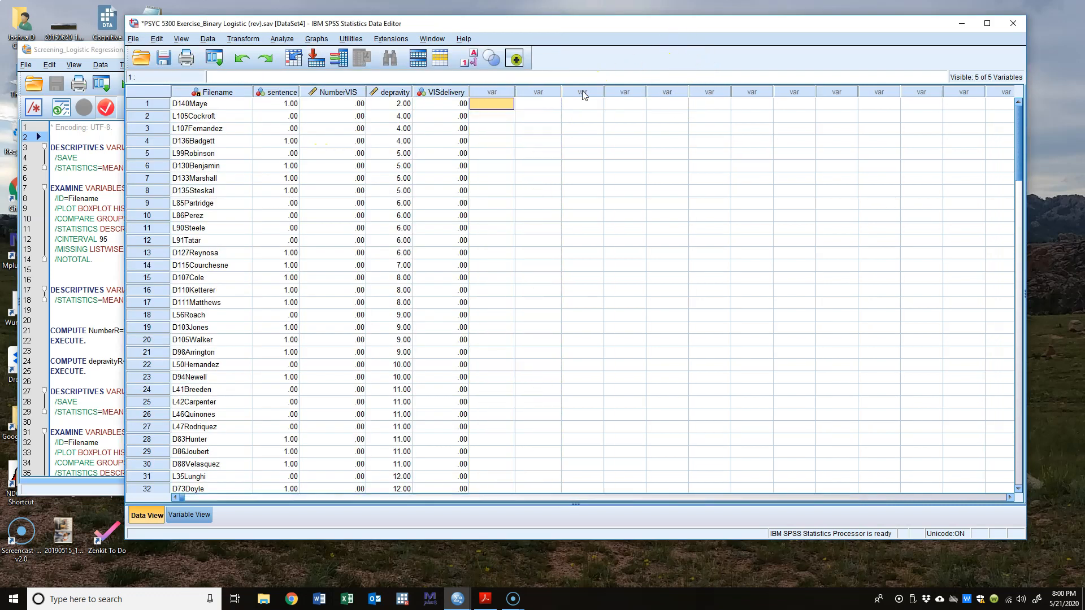
- Run only the first DESCRIPTIVES command, for NumberVIS and depravity with the SAVE subcommand, from the Screening_Logistic Regression syntax
left_click(60, 51)
left_click_drag(286, 168, 50, 148)
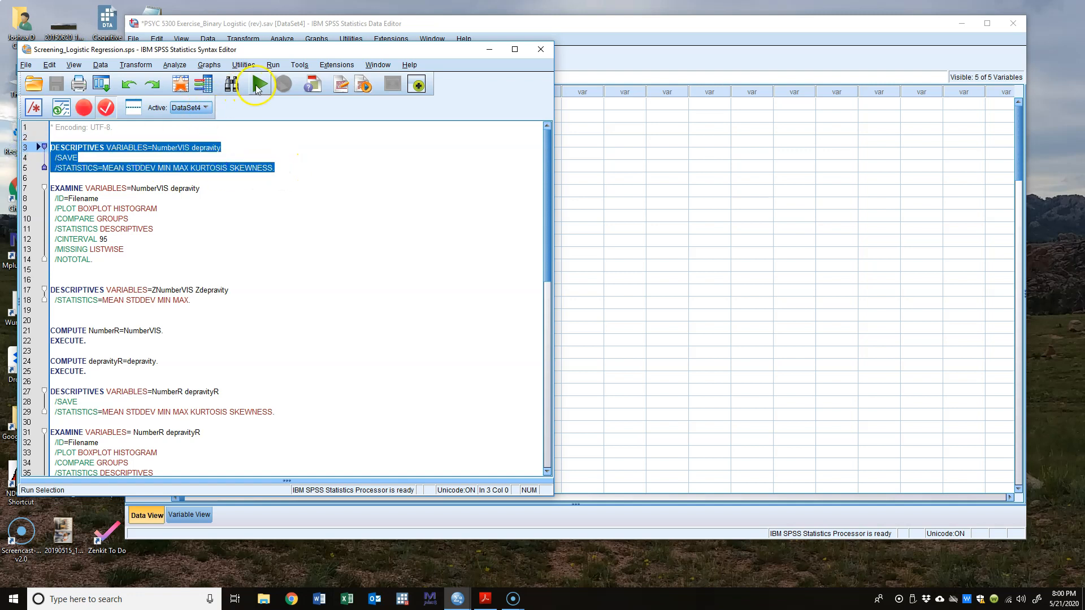
left_click(255, 85)
left_click(584, 252)
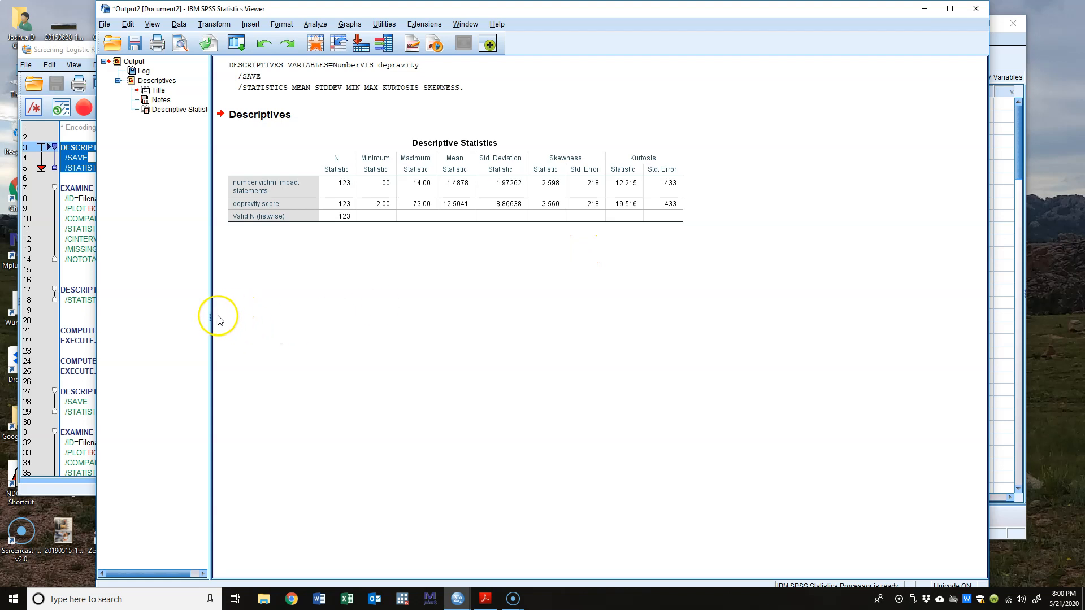
- Collapse the output outline, shift the output window to uncover the syntax, and review the Descriptive Statistics table
left_click_drag(211, 319, 98, 338)
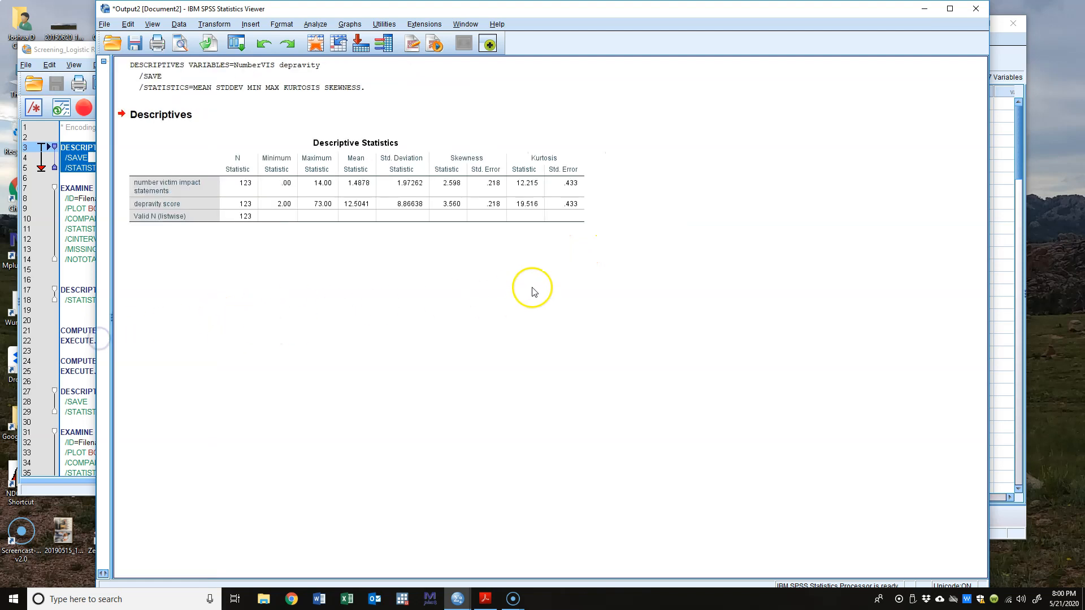
left_click(302, 213)
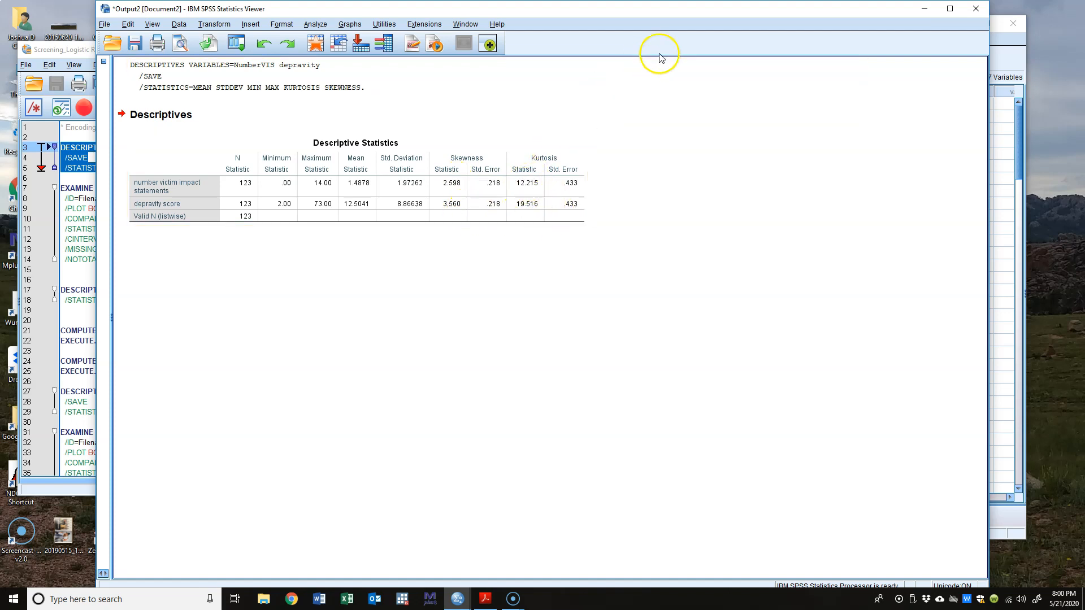
left_click_drag(688, 9, 769, 11)
left_click(639, 204)
left_click(586, 260)
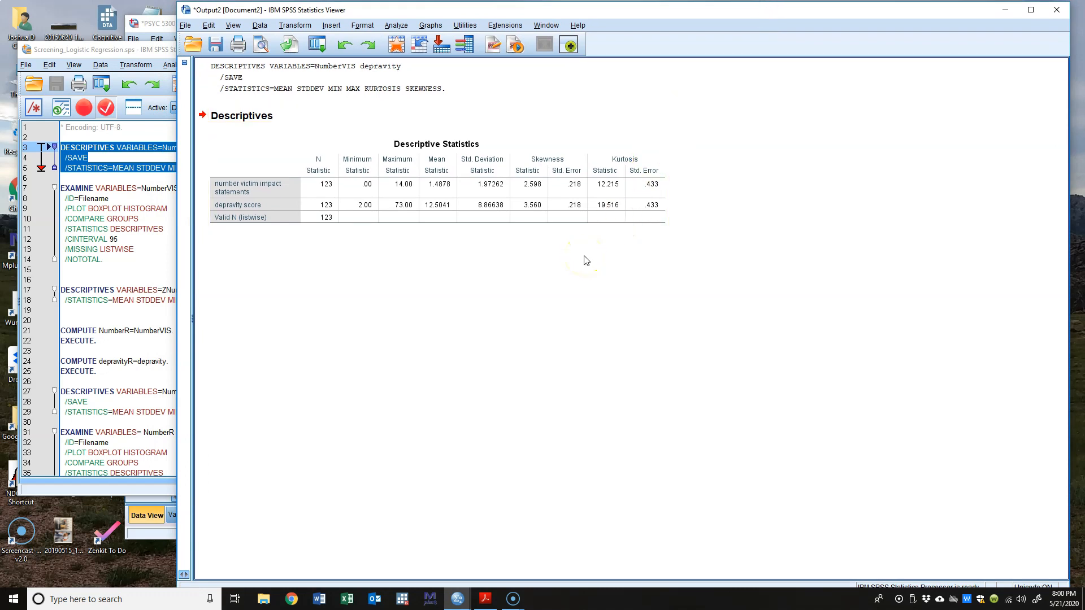
left_click(554, 222)
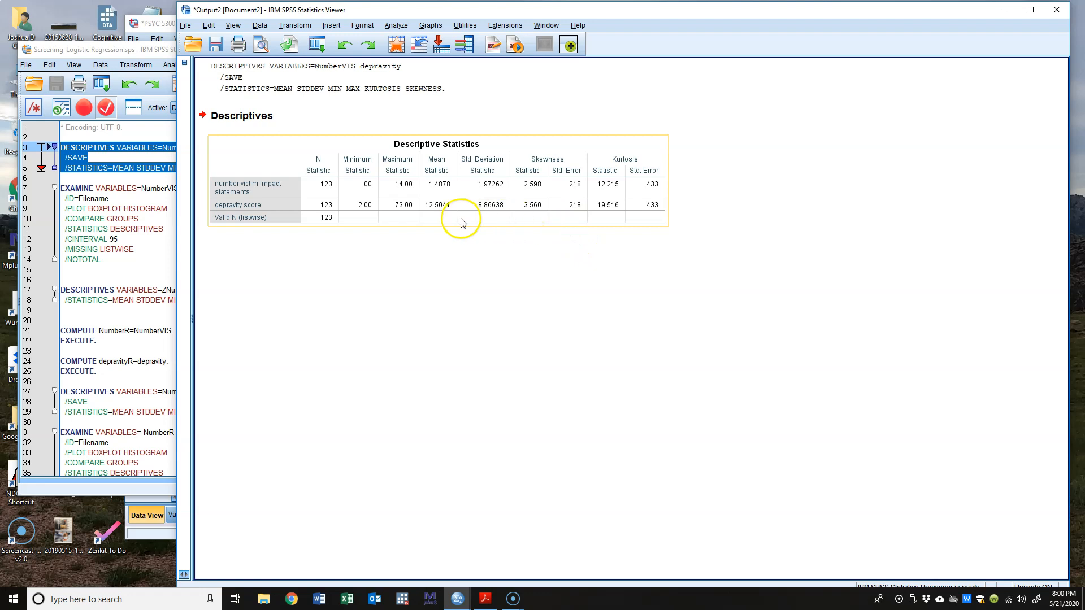
- Switch to the Binary Logistic Regression Screening PDF in Acrobat Reader, review its variable definitions, and minimize it
left_click(661, 67)
left_click_drag(656, 9, 530, 12)
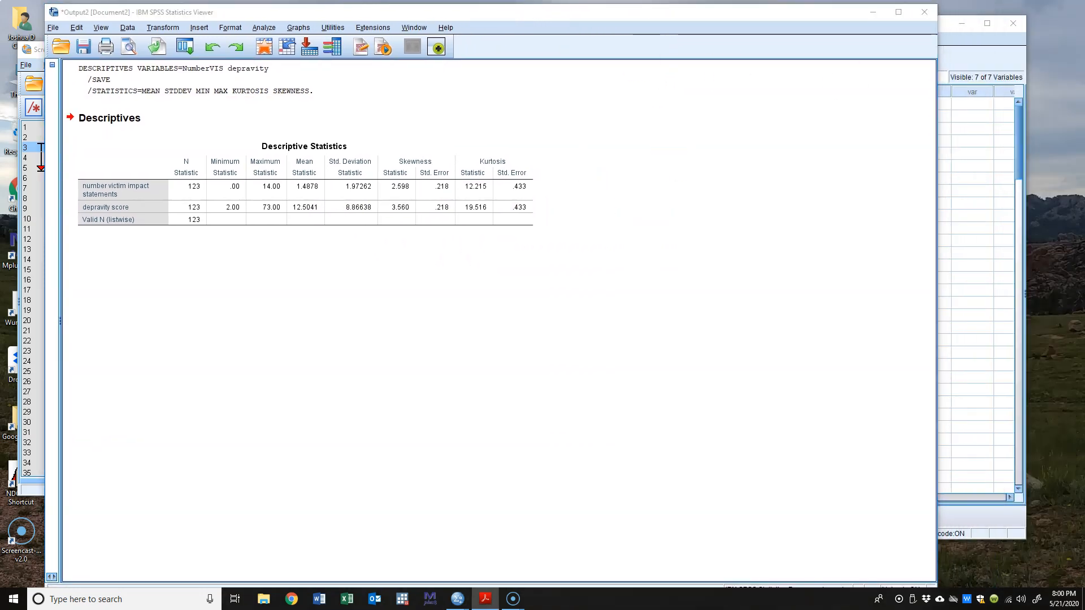
left_click_drag(1084, 37, 715, 27)
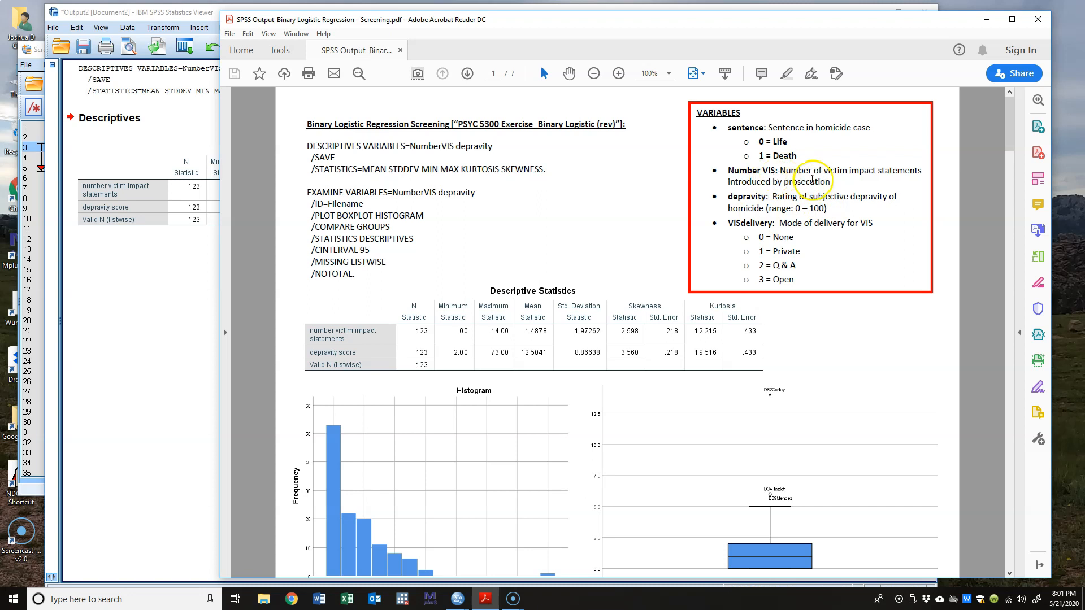
left_click(987, 20)
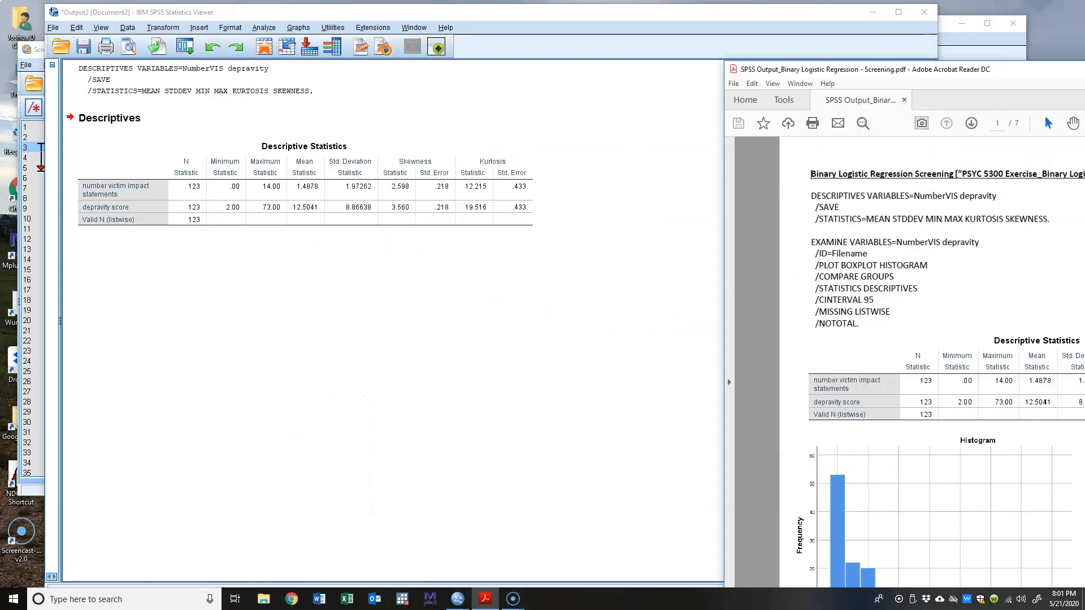
- Examine the minimum and maximum of both predictors in the Descriptive Statistics table and reposition the output window to uncover the syntax
left_click(239, 191)
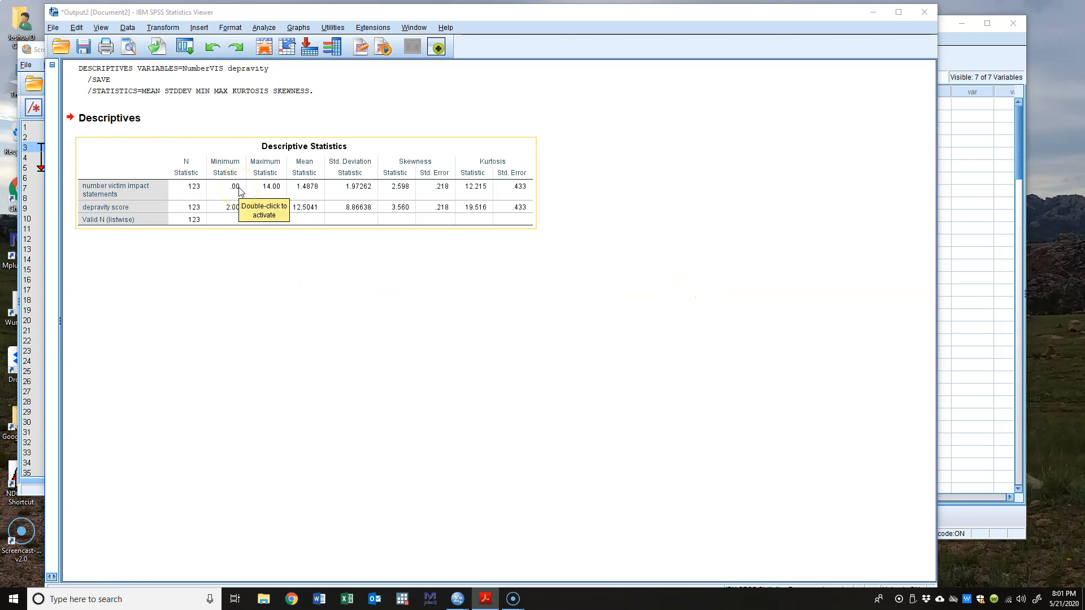
left_click(351, 288)
left_click(273, 225)
left_click(281, 240)
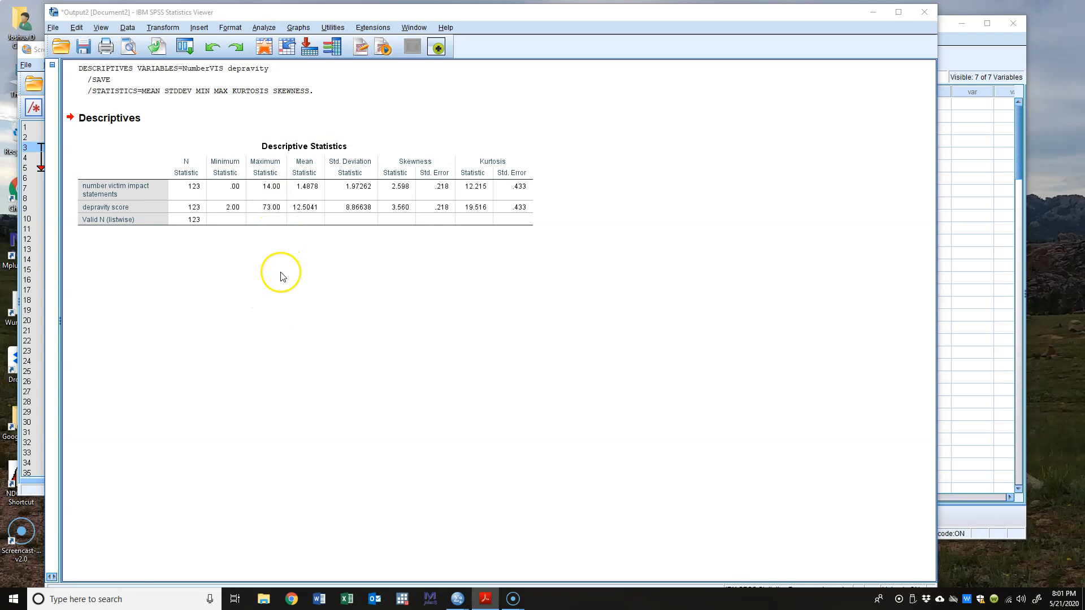
left_click(209, 227)
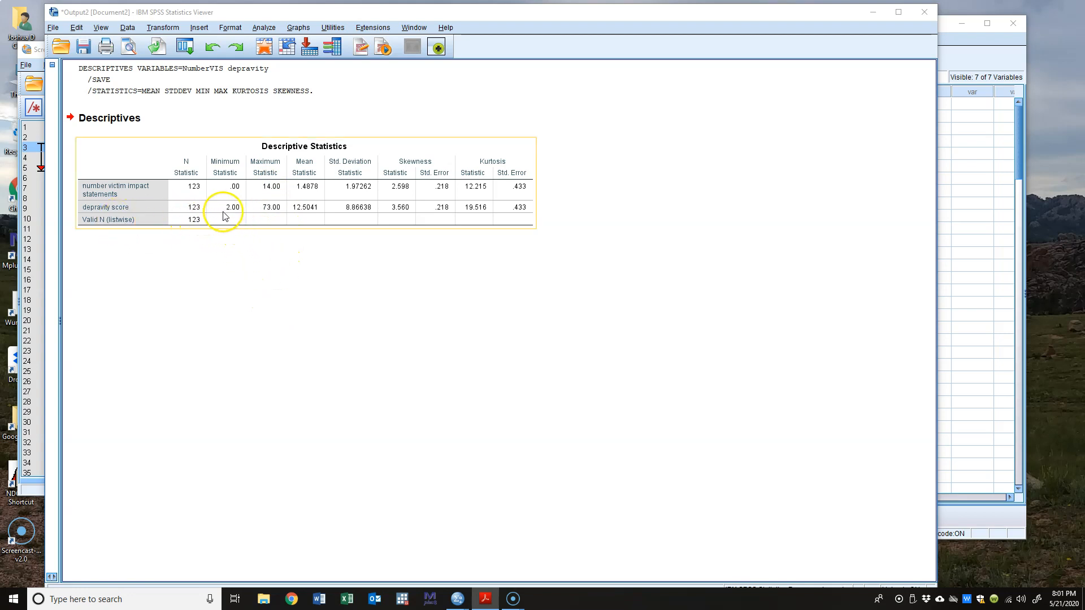
left_click(324, 262)
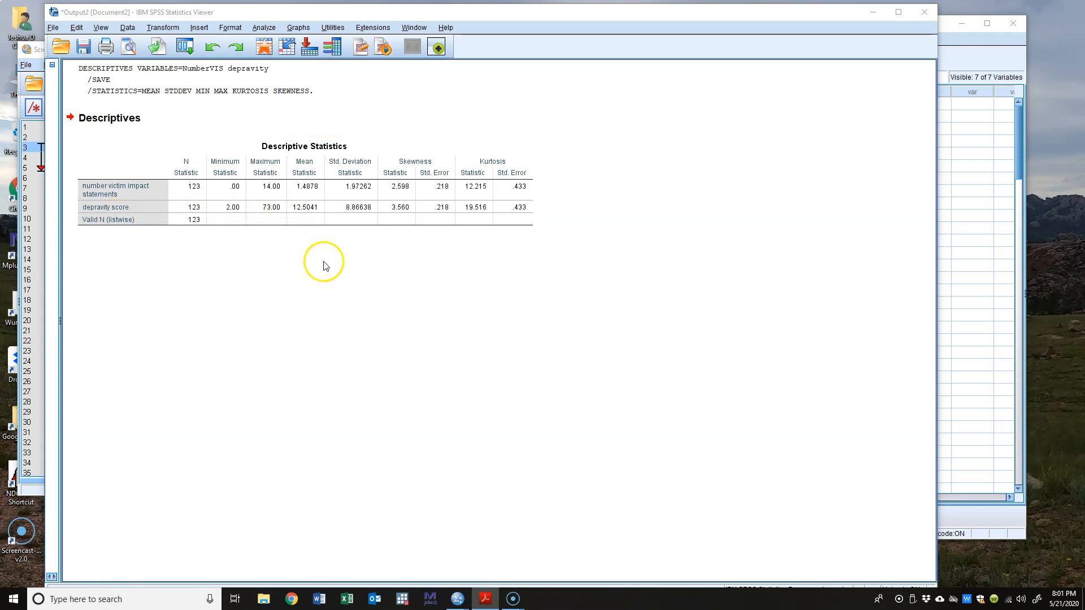
left_click_drag(655, 13, 795, 21)
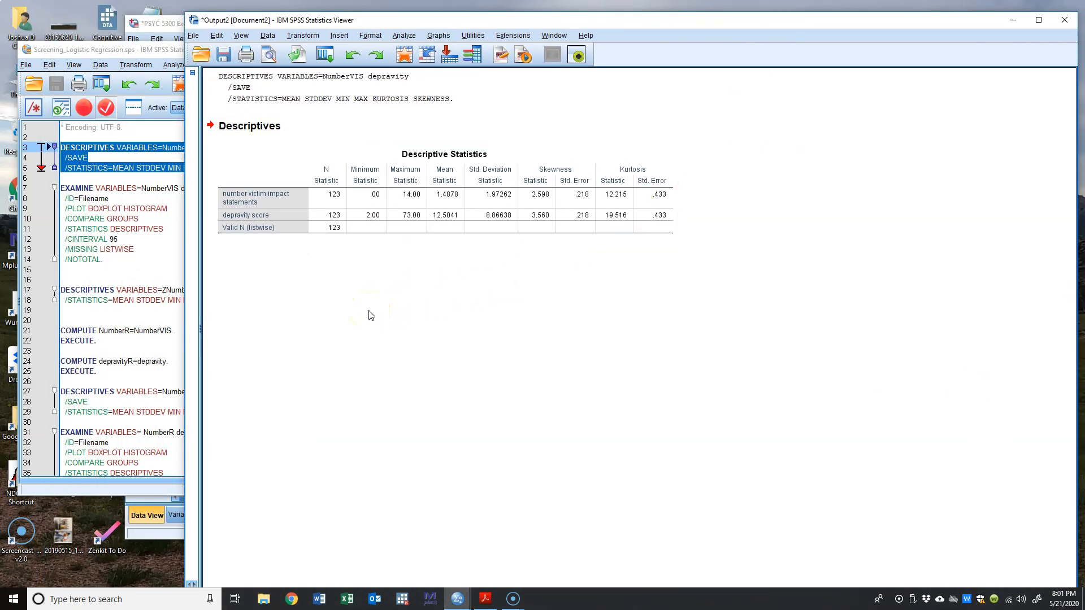
left_click(364, 229)
left_click_drag(504, 20, 504, 11)
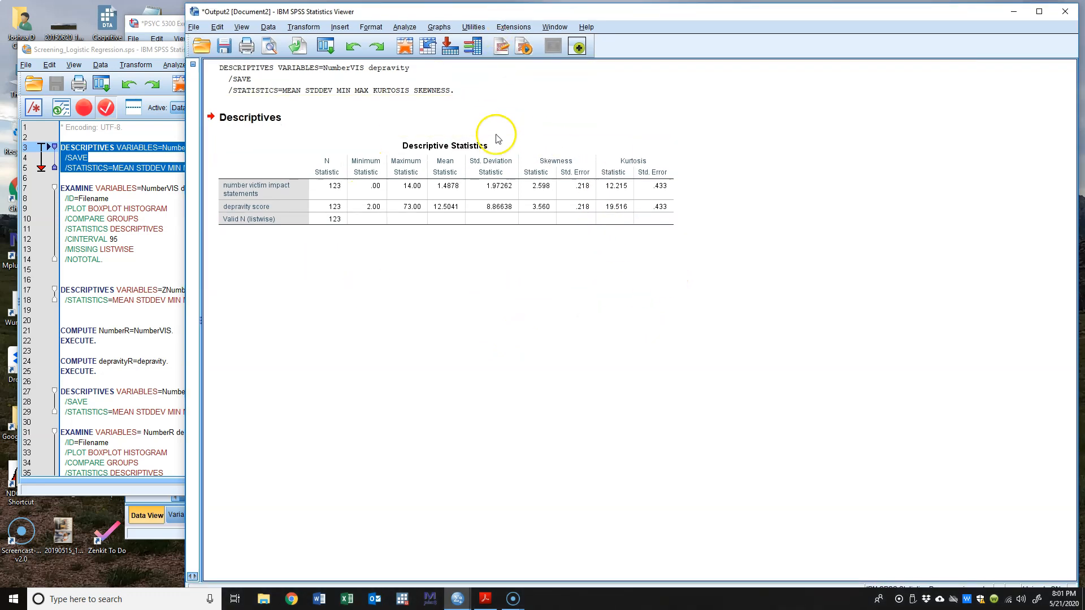
- Set up an Explore analysis with number victim impact statements and depravity score as dependents, labelling cases by Filename
left_click(403, 27)
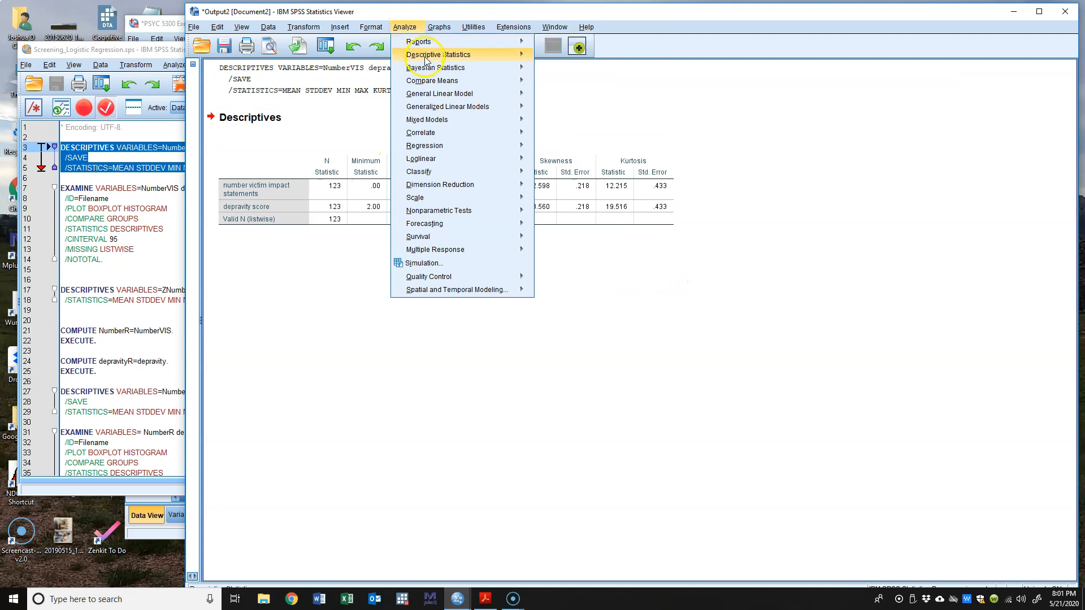
mouse_move(452, 54)
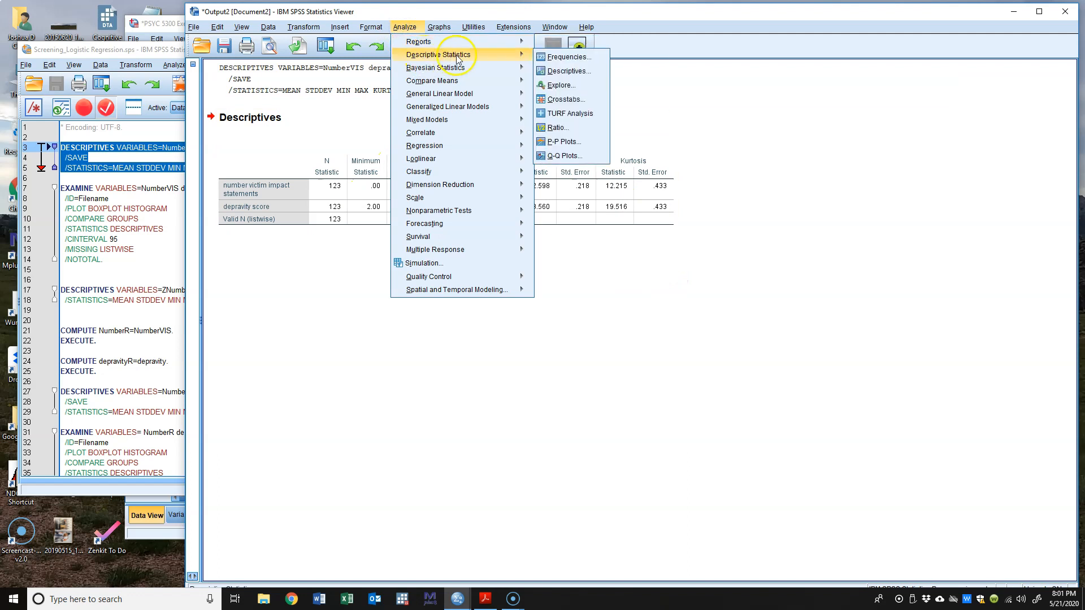
left_click(573, 88)
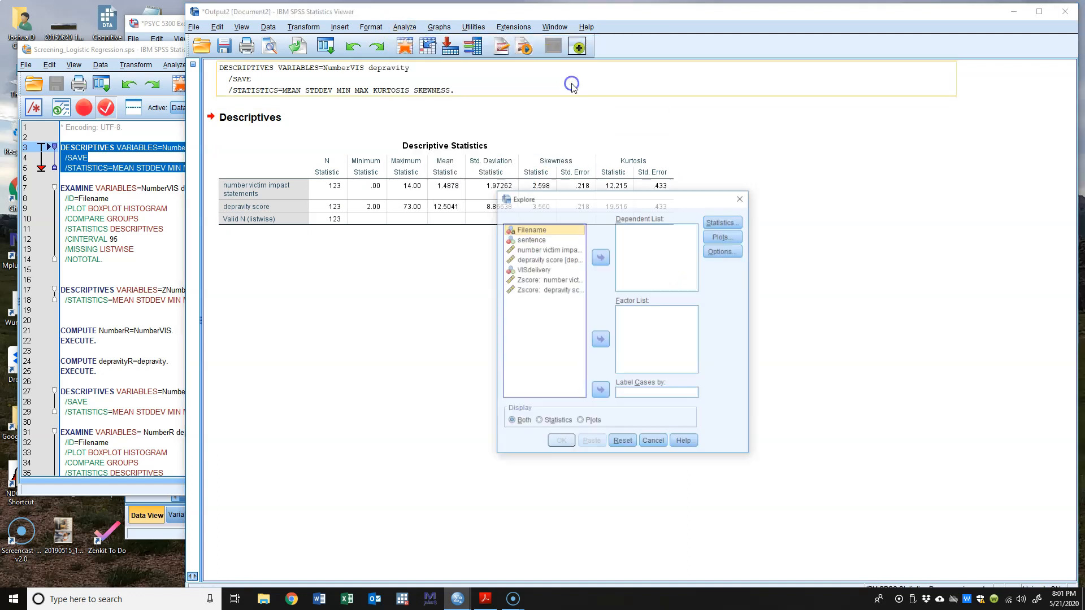
left_click(563, 251)
left_click(601, 257)
left_click(567, 250)
left_click(600, 257)
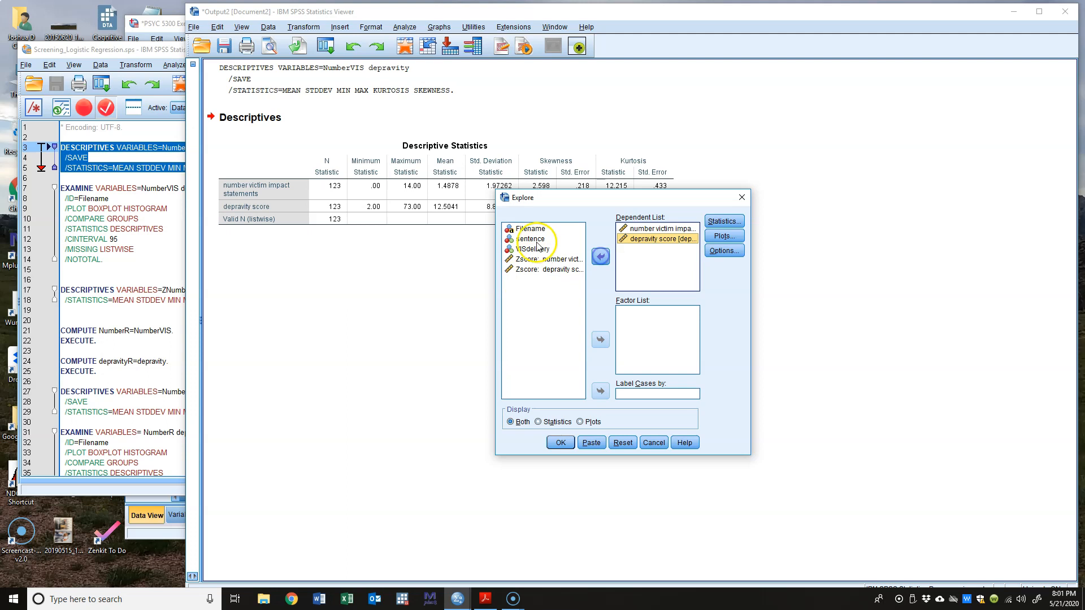
left_click(528, 228)
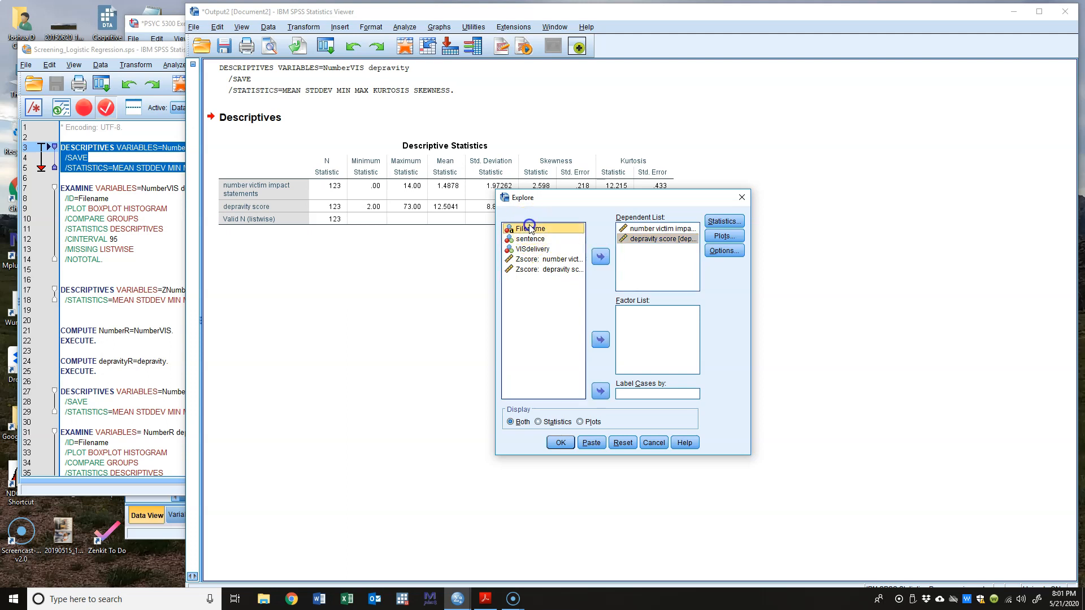
left_click(600, 391)
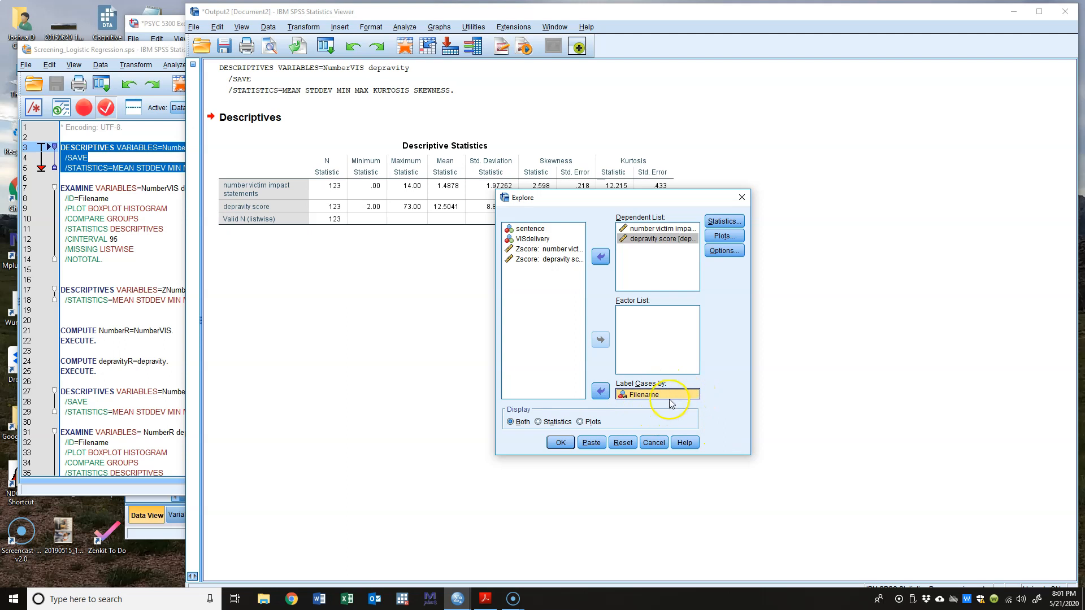
- Enable histograms and turn off stem-and-leaf plots for the Explore analysis, and run it
left_click(725, 236)
left_click(615, 275)
left_click(604, 256)
left_click(521, 389)
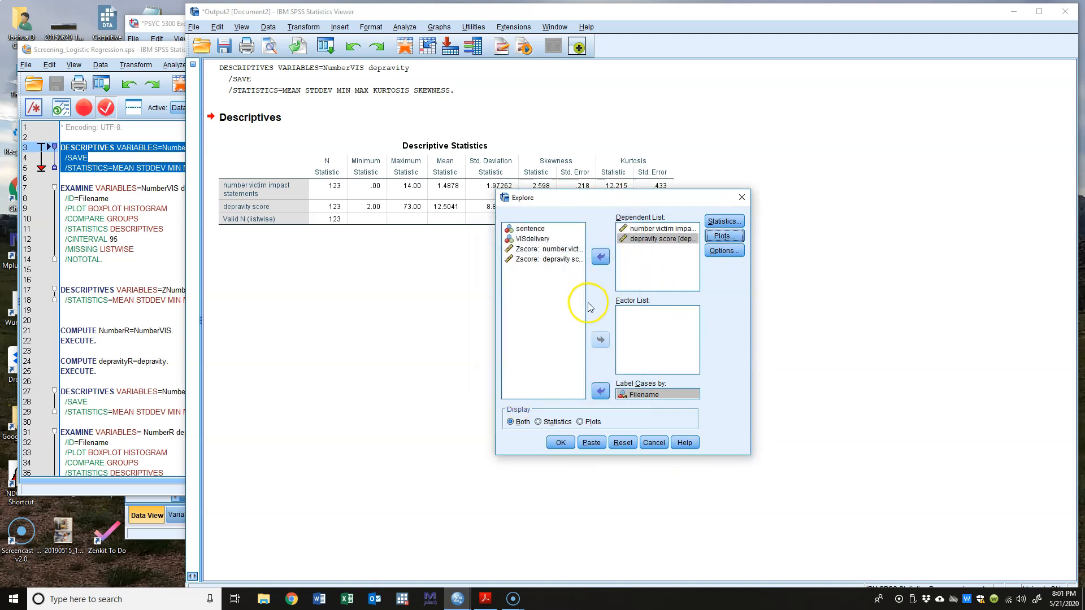
left_click(561, 445)
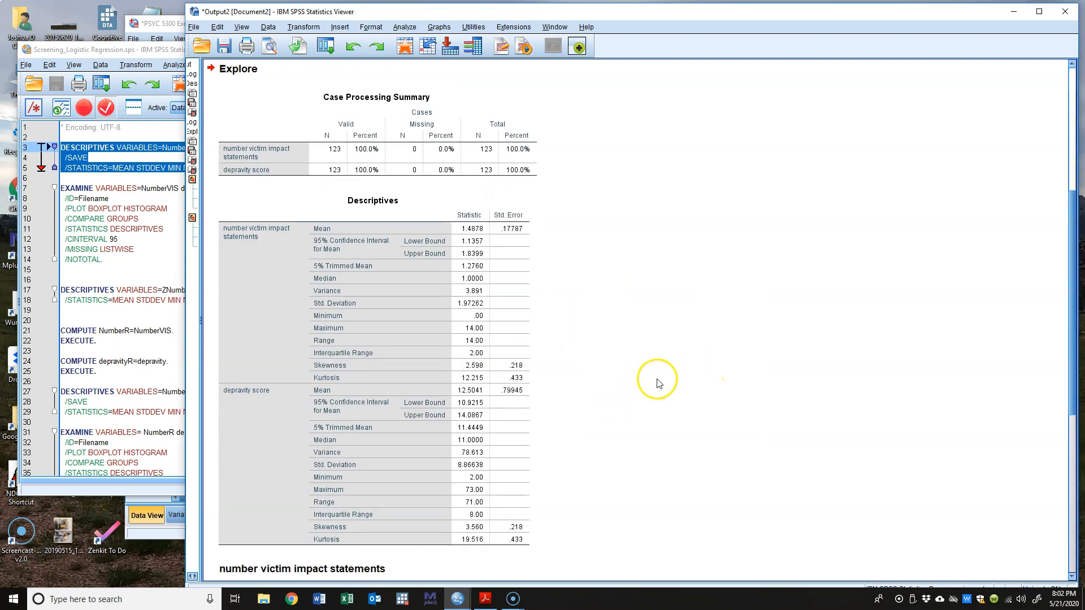
- Examine the number victim impact statements histogram and boxplot for skewness and labelled outliers
scroll(656, 373, "down", 5)
scroll(695, 288, "down", 1)
scroll(789, 360, "down", 2)
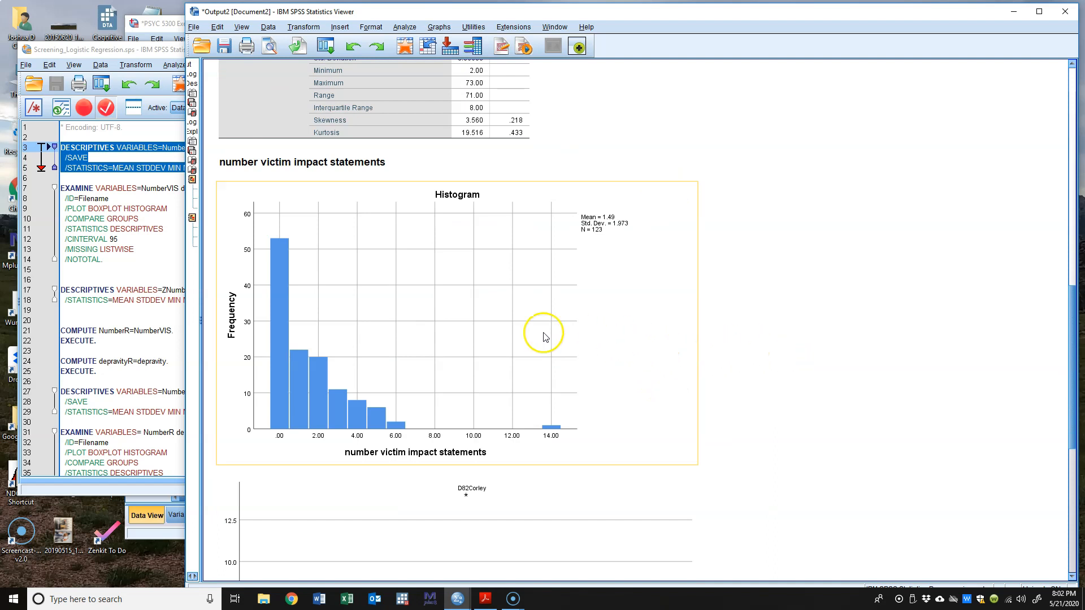
scroll(764, 423, "down", 1)
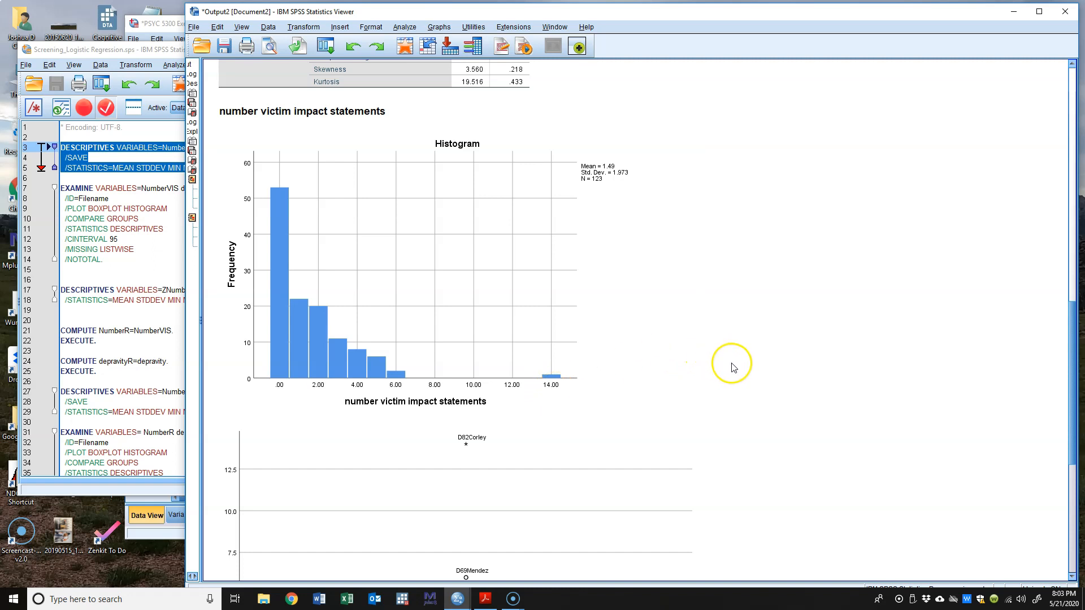
scroll(733, 367, "down", 2)
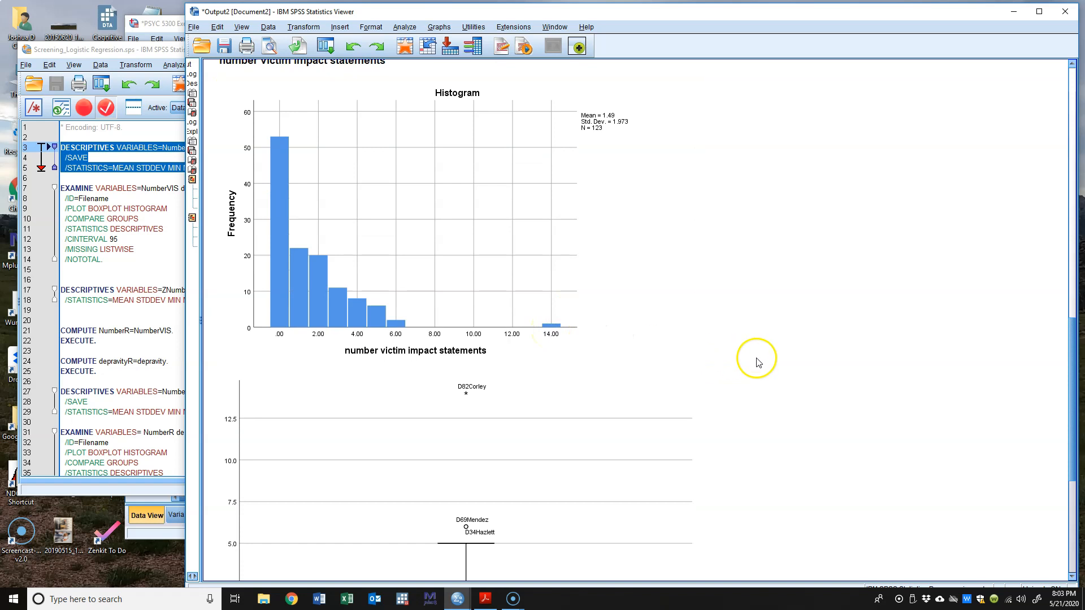
scroll(831, 389, "down", 6)
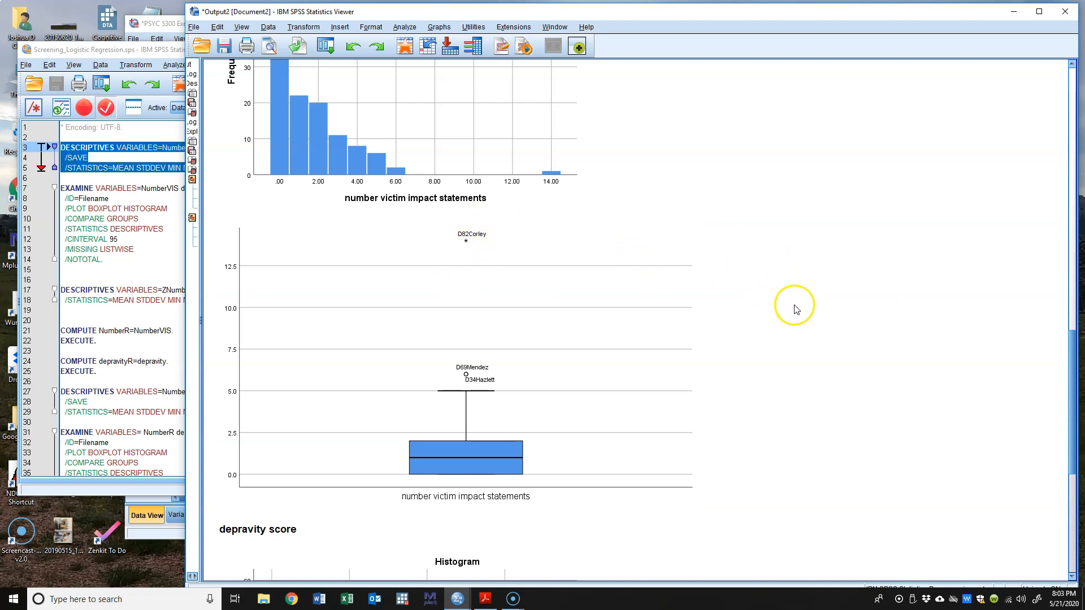
scroll(795, 265, "up", 3)
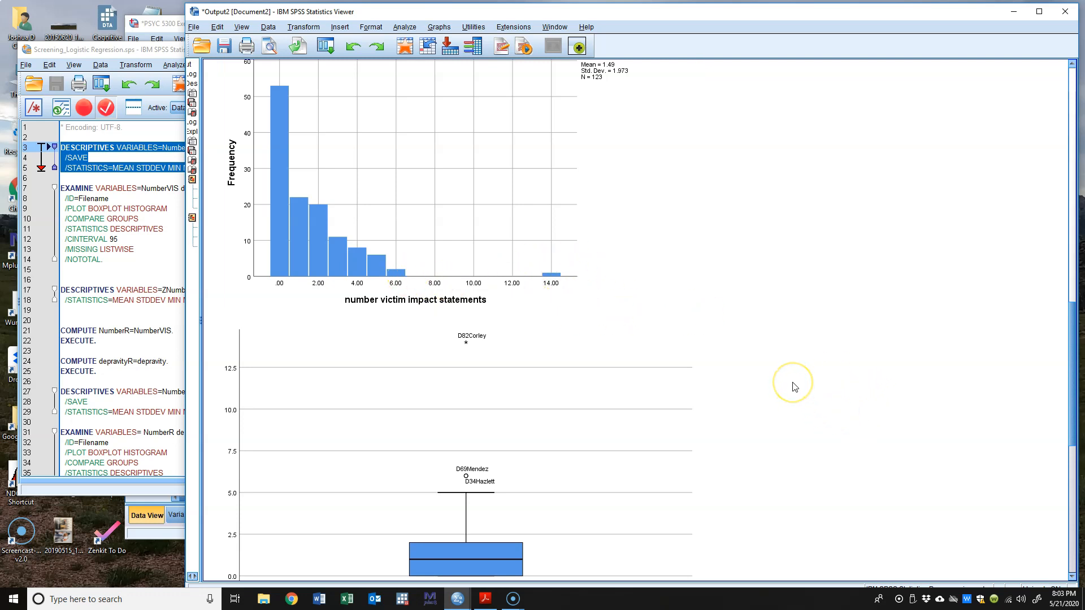
scroll(574, 328, "down", 3)
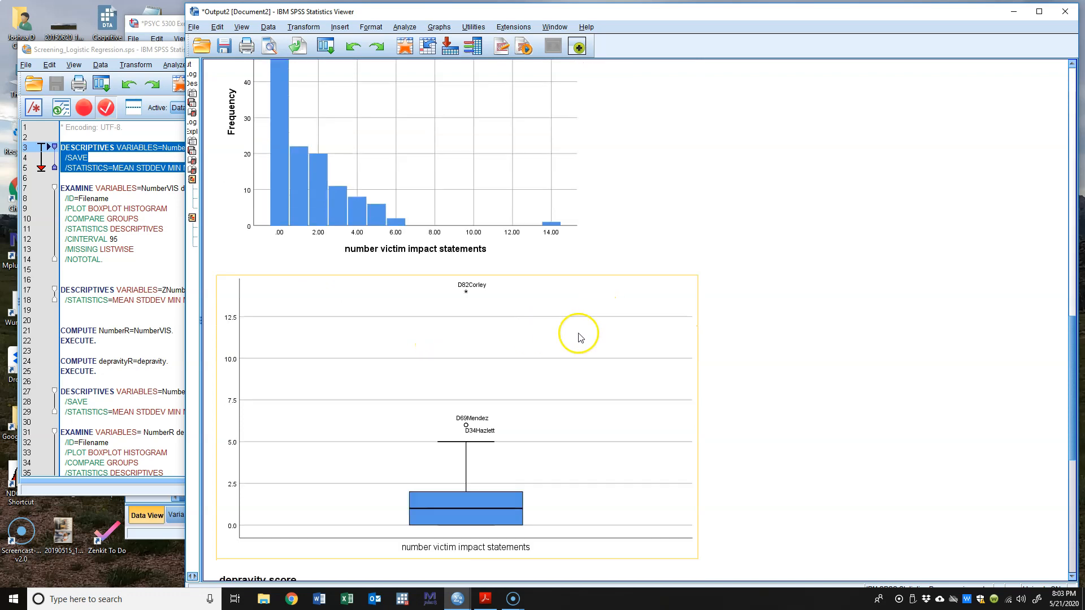
- Examine the depravity score histogram and boxplot, comparing the distribution's tail with the labelled outlying cases
scroll(812, 354, "down", 7)
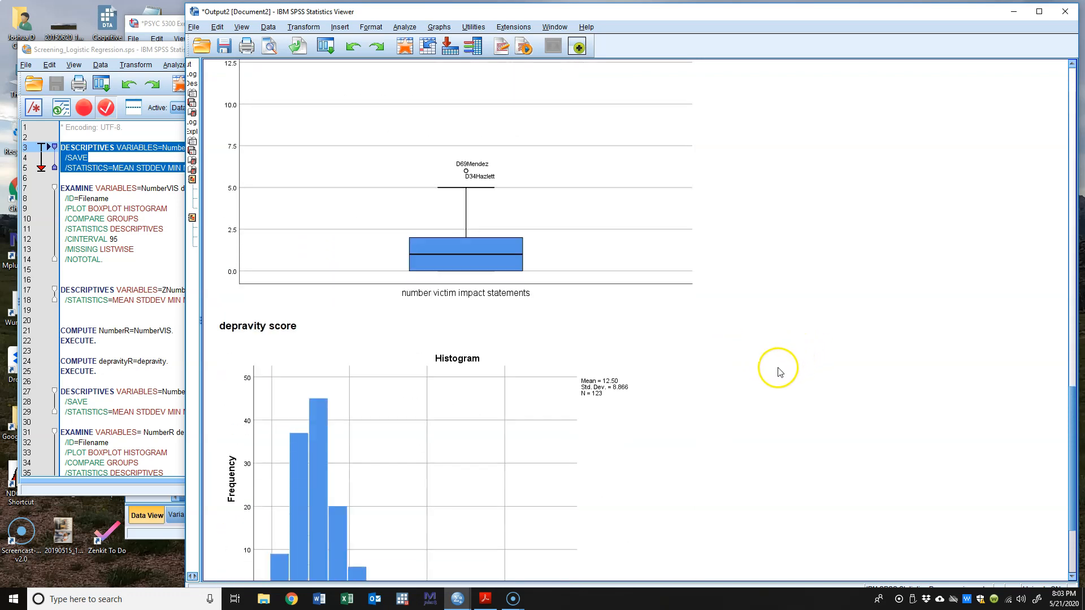
scroll(778, 370, "down", 3)
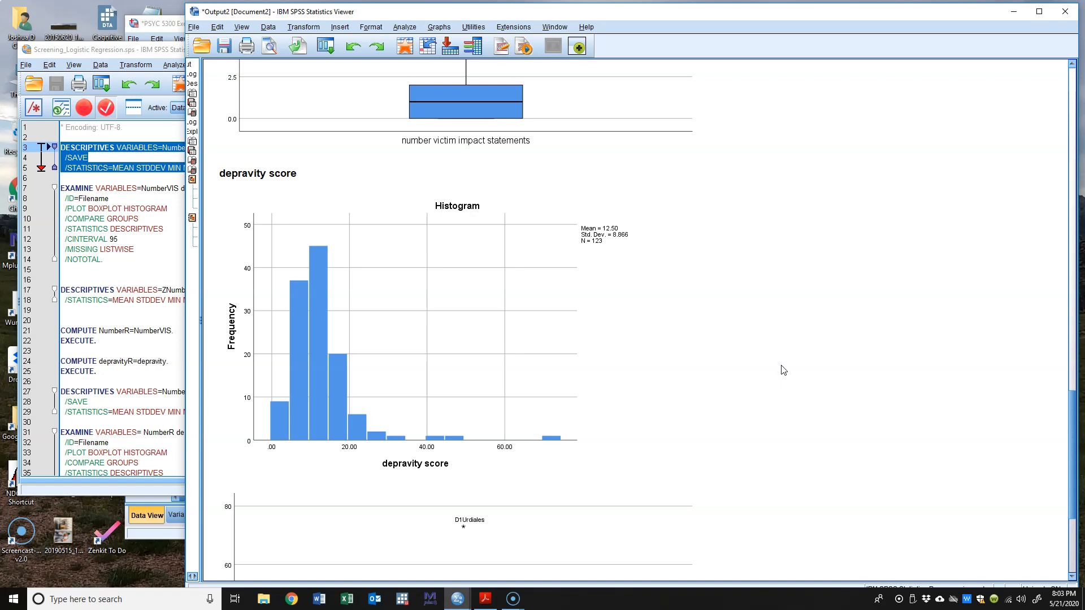
left_click(606, 377)
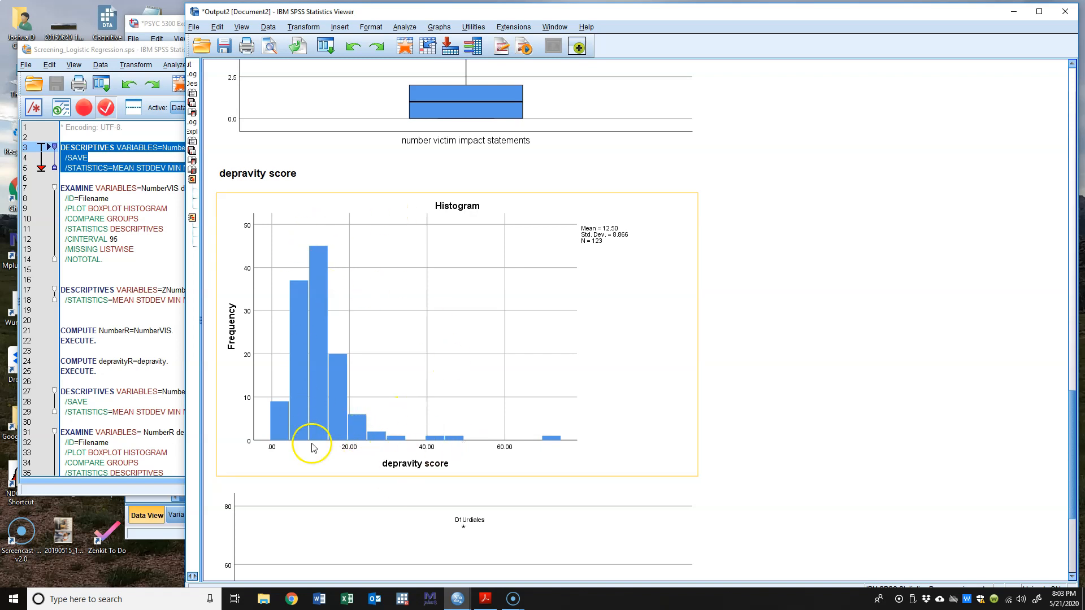
left_click(376, 481)
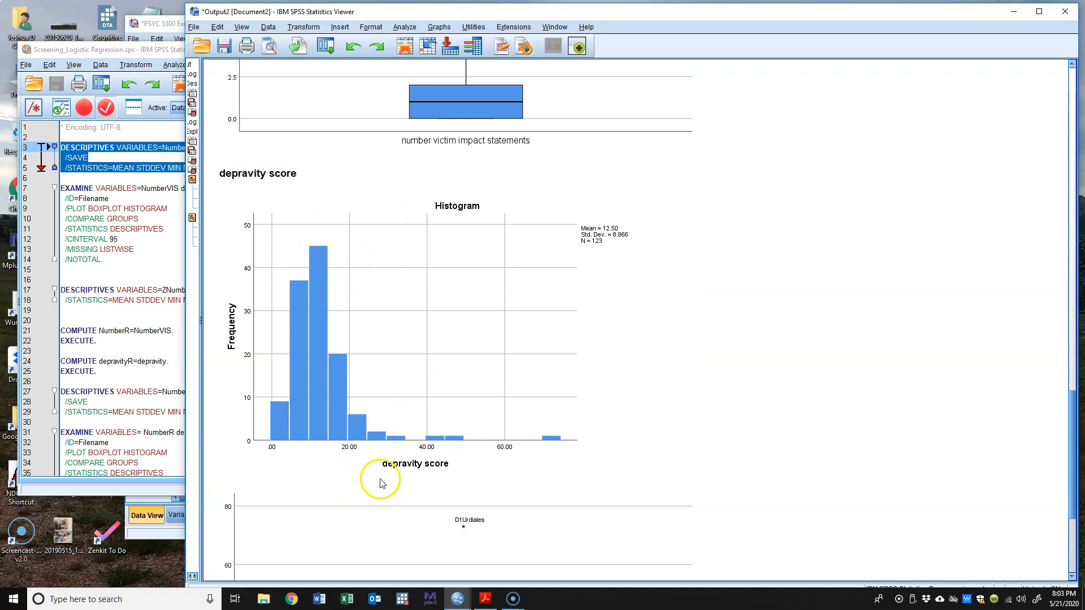
left_click(379, 320)
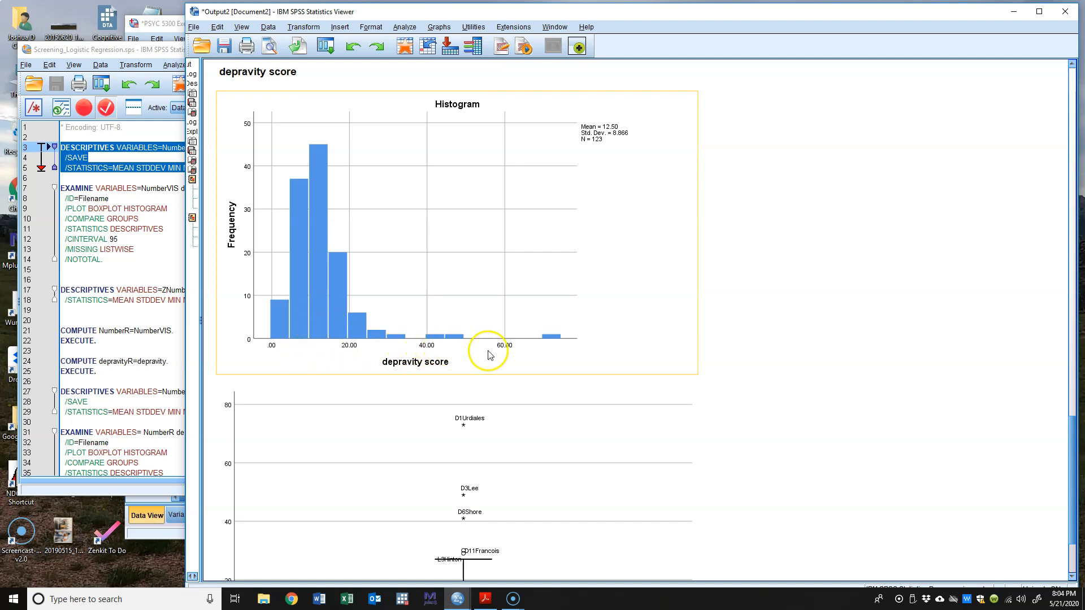
left_click(712, 324)
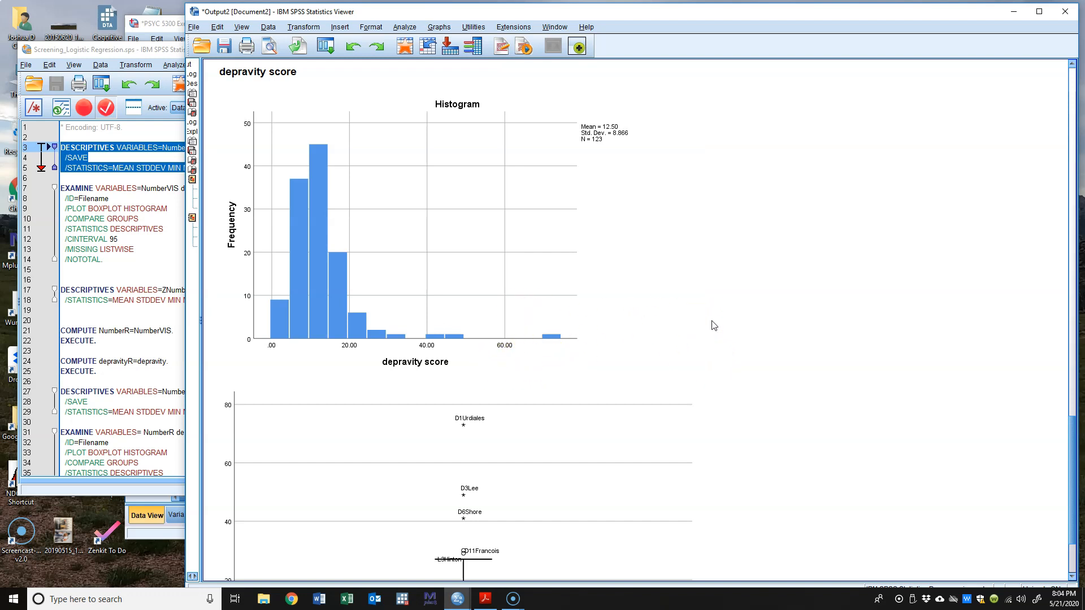
left_click(596, 371)
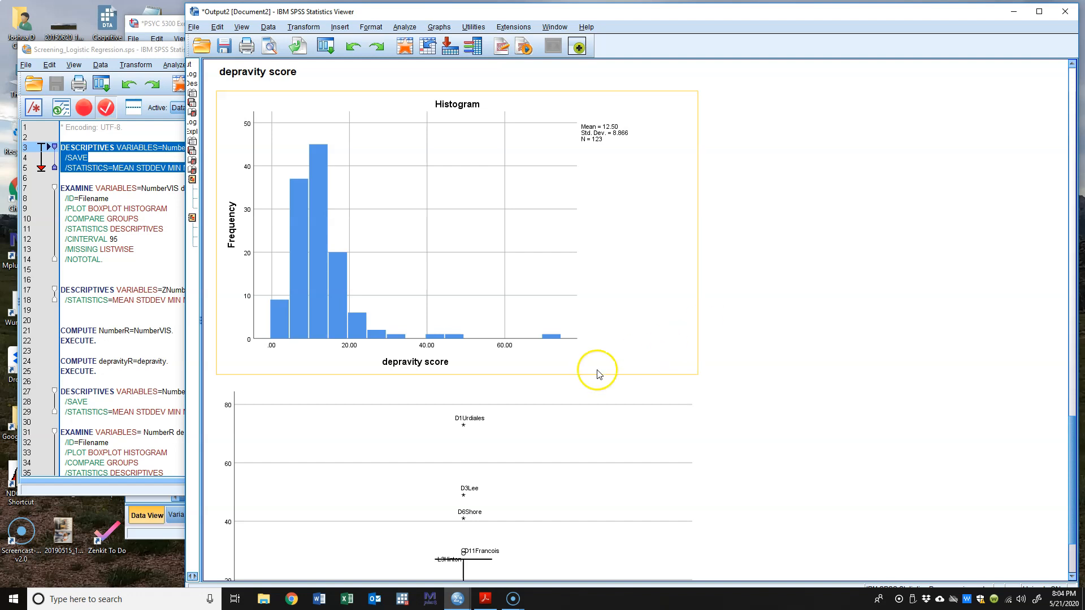
left_click(720, 383)
scroll(807, 410, "down", 3)
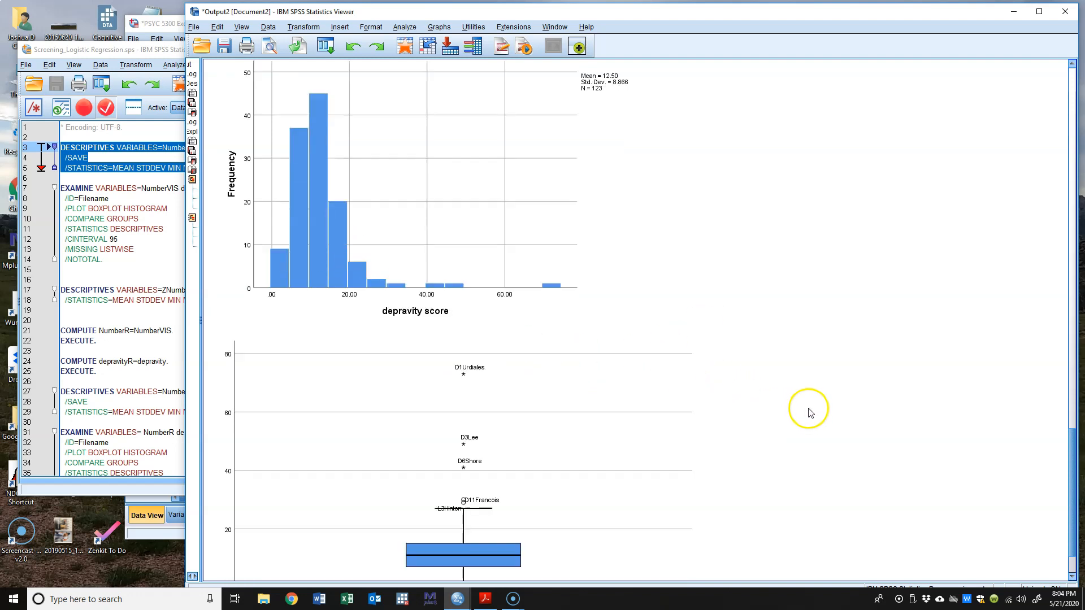
left_click(554, 505)
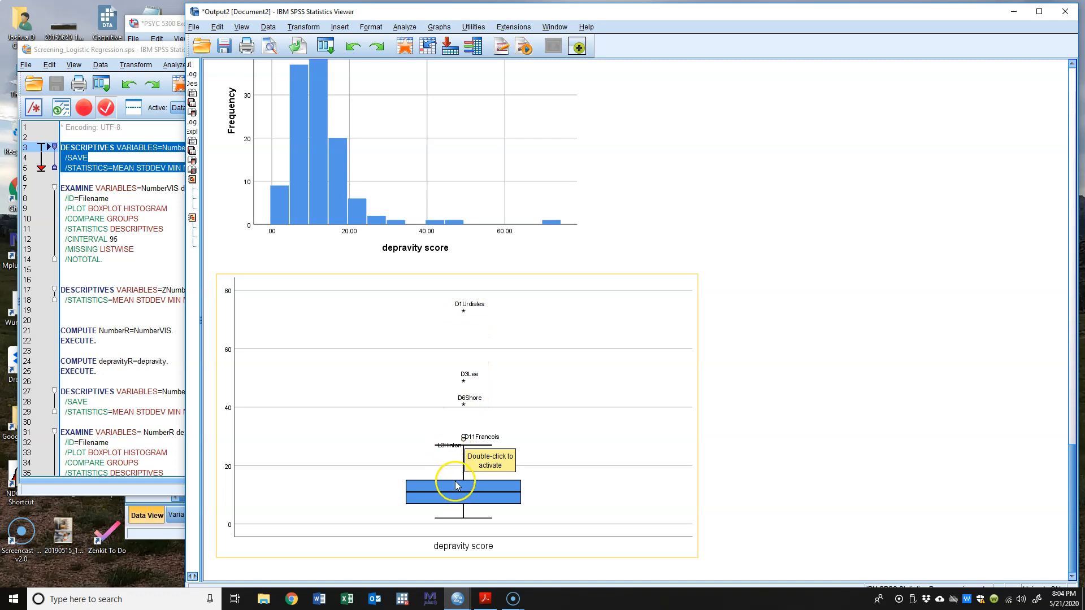
left_click(569, 209)
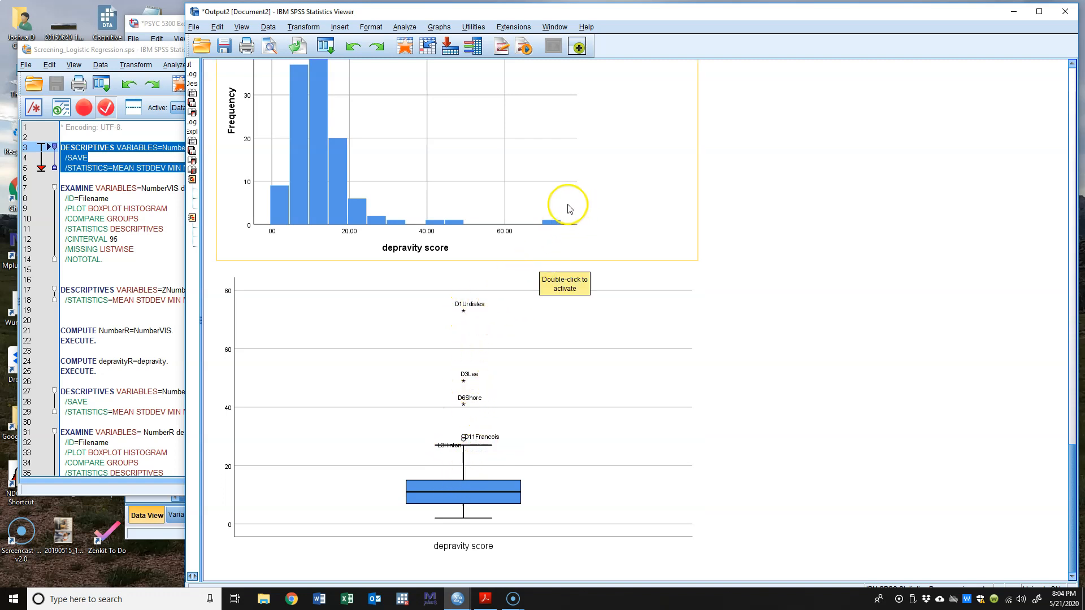
scroll(751, 371, "up", 2)
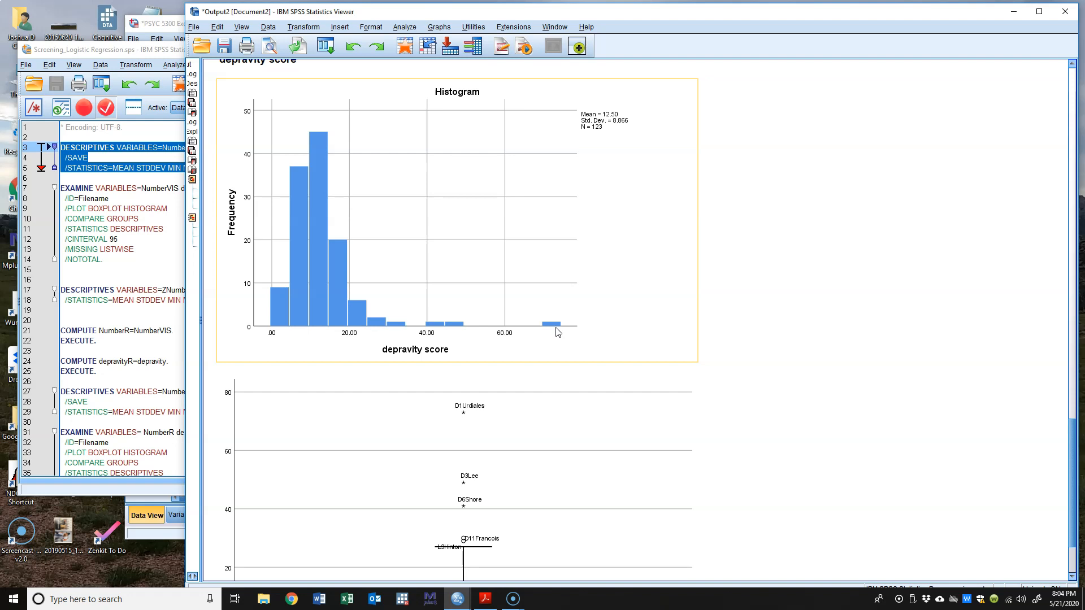
left_click(447, 361)
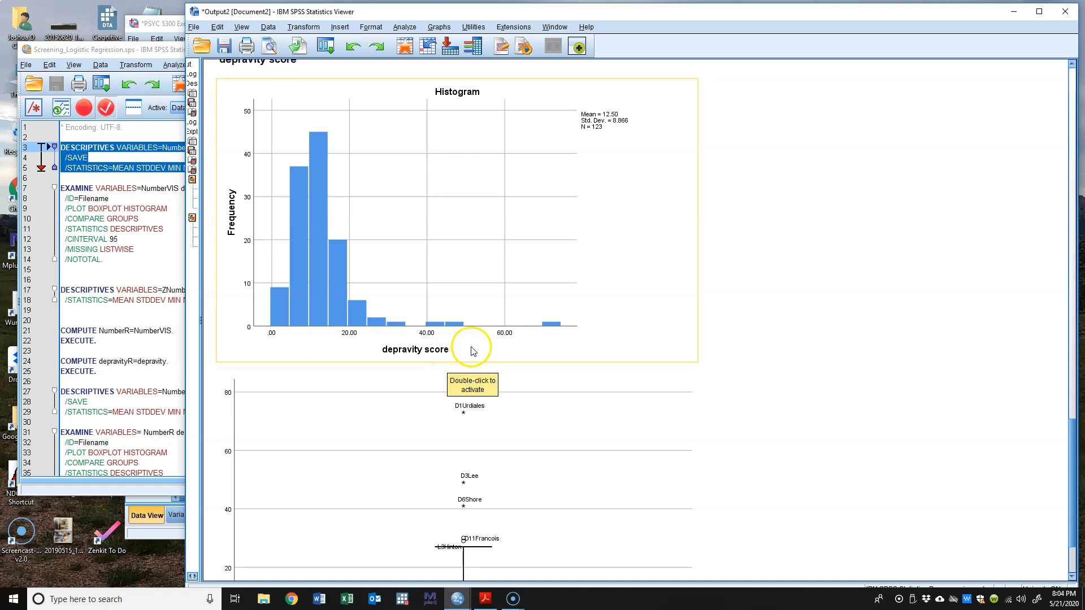
- Examine the depravity score histogram for gaps between the main distribution and the isolated high-scoring bars
left_click(638, 378)
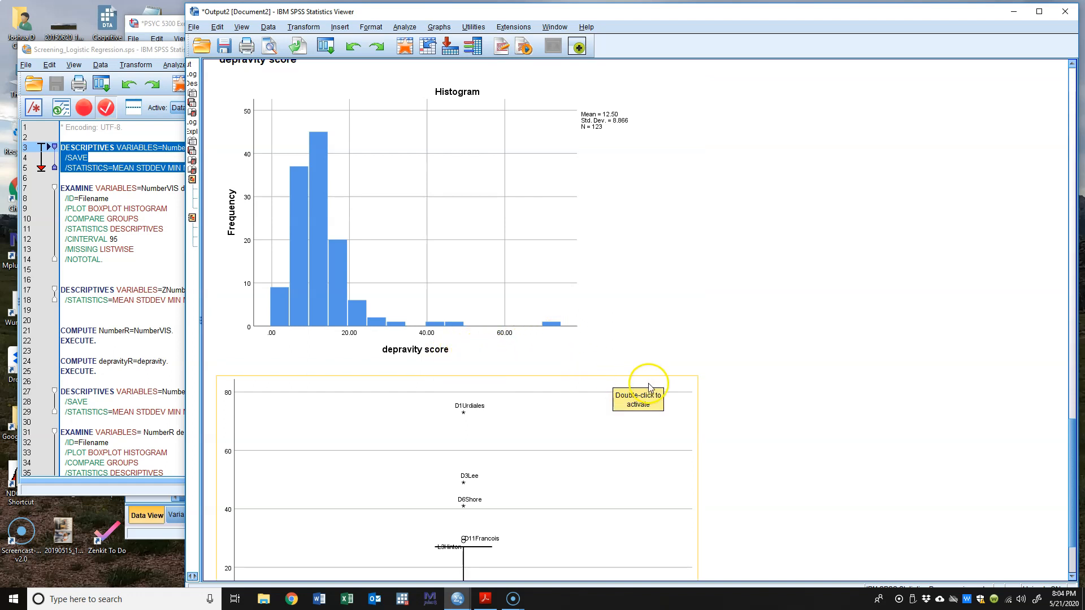
left_click(707, 375)
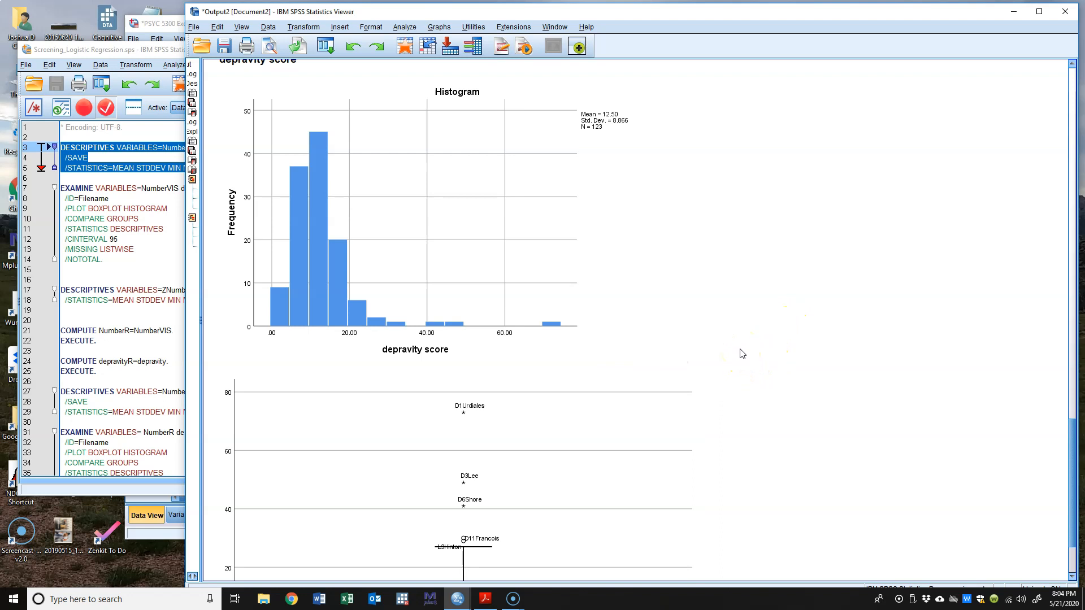
left_click(686, 339)
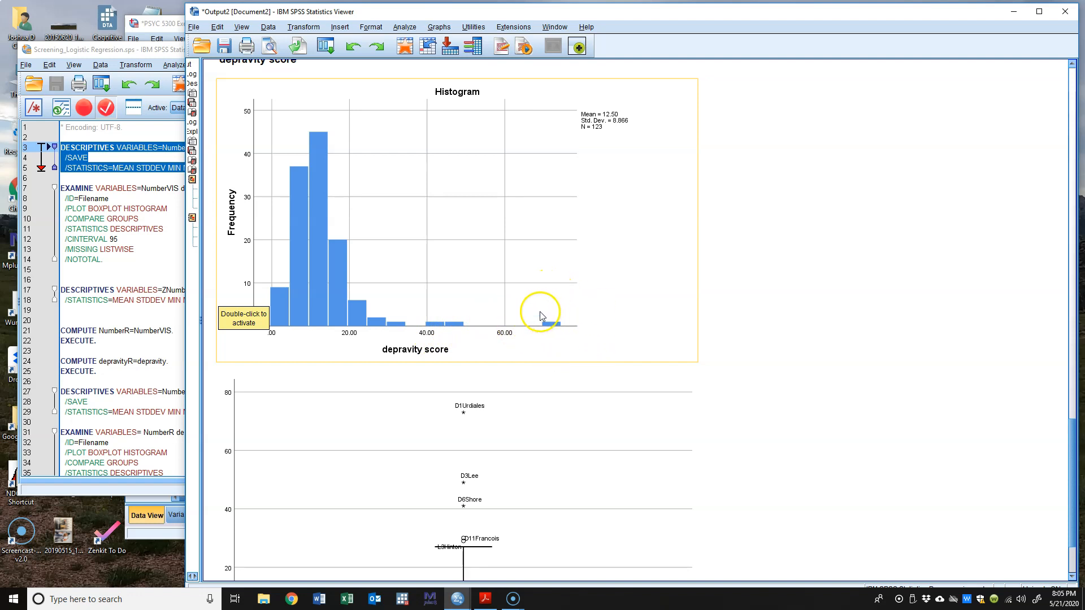
left_click(528, 370)
scroll(578, 417, "down", 1)
left_click(496, 317)
left_click(523, 362)
left_click(480, 310)
left_click(628, 356)
left_click(774, 432)
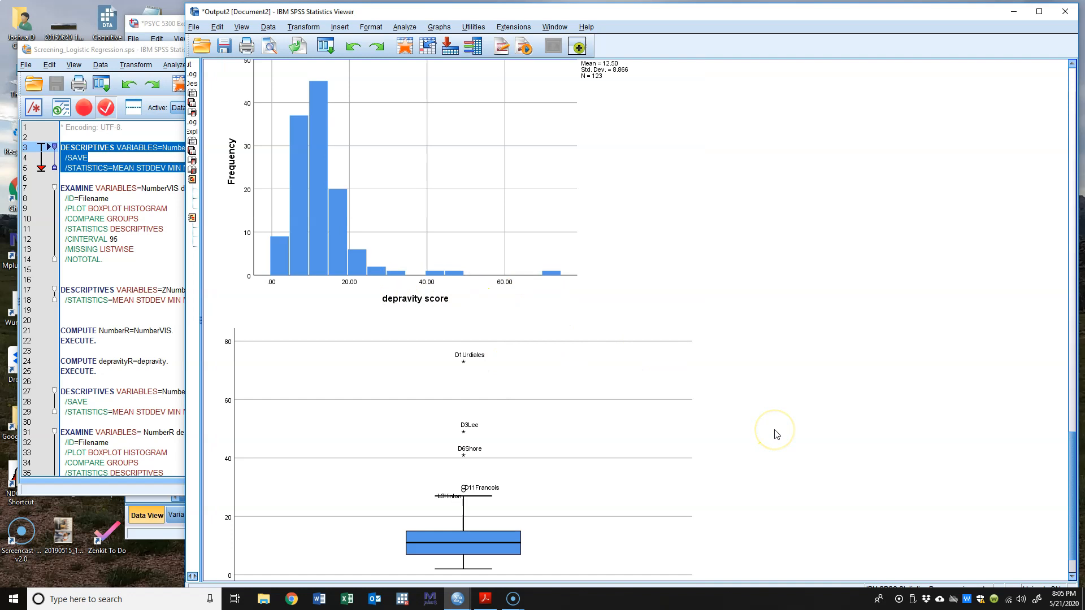
scroll(776, 434, "up", 1)
left_click(621, 330)
left_click(562, 331)
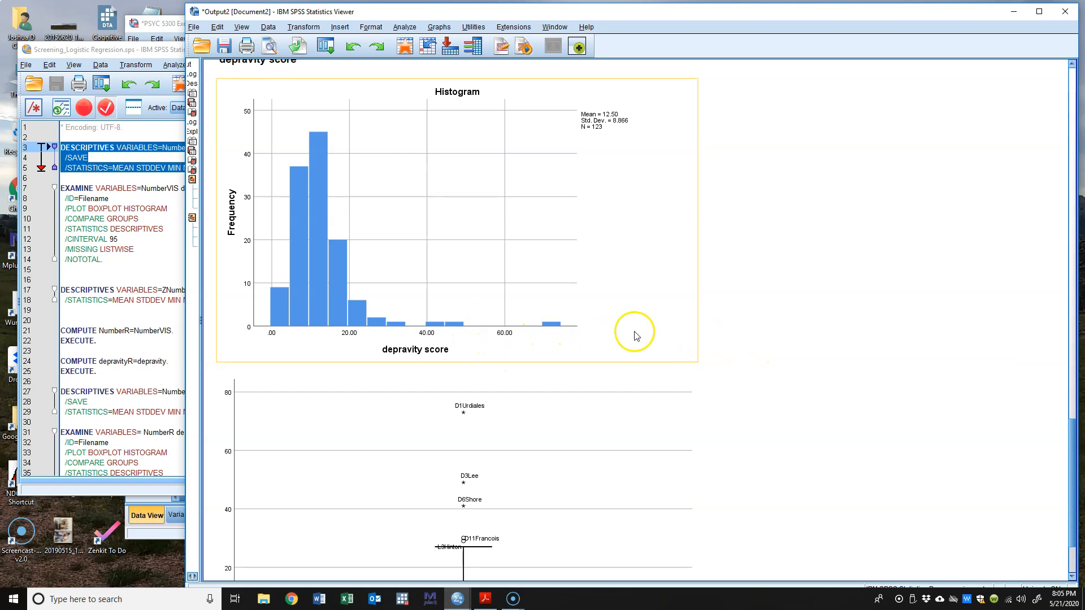
left_click(753, 383)
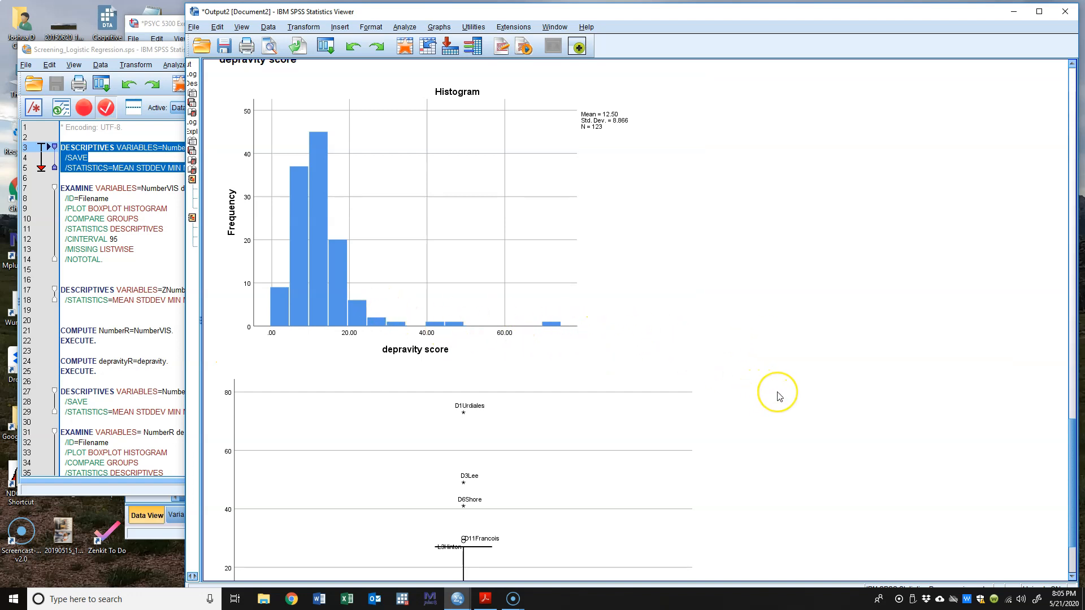
- Review the full depravity score boxplot against the histogram to judge which labelled cases are outliers
scroll(779, 396, "down", 2)
scroll(779, 397, "down", 2)
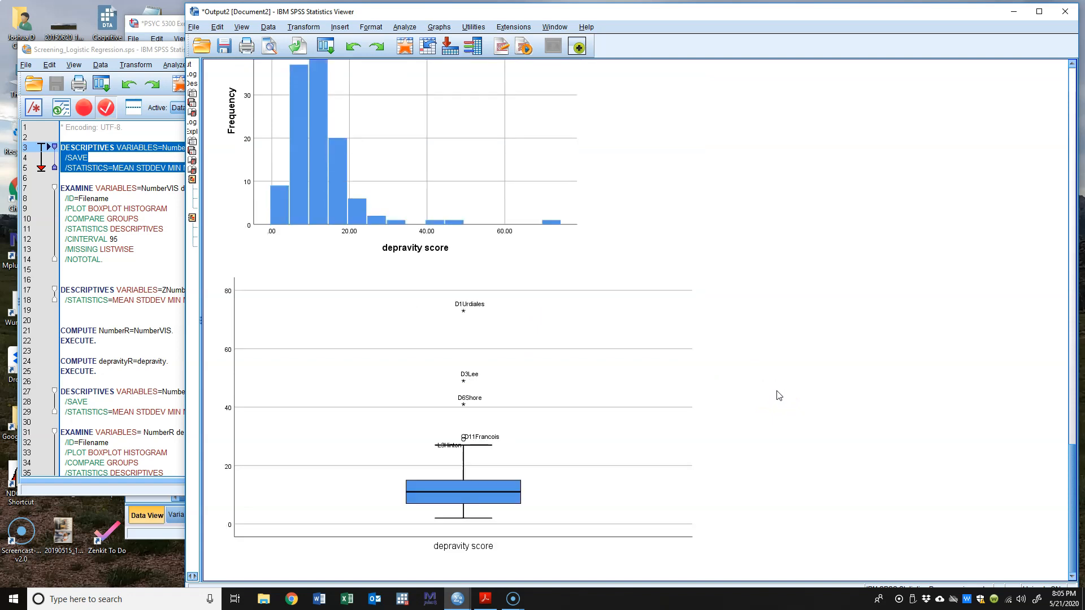
scroll(771, 334, "up", 4)
scroll(771, 335, "up", 3)
scroll(771, 336, "down", 5)
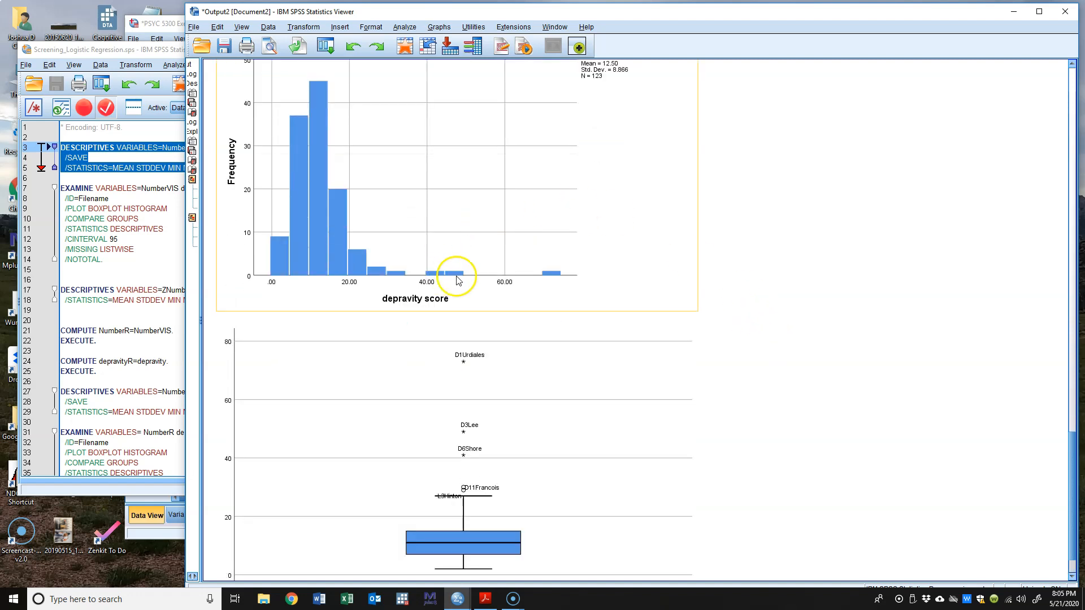
scroll(738, 381, "down", 2)
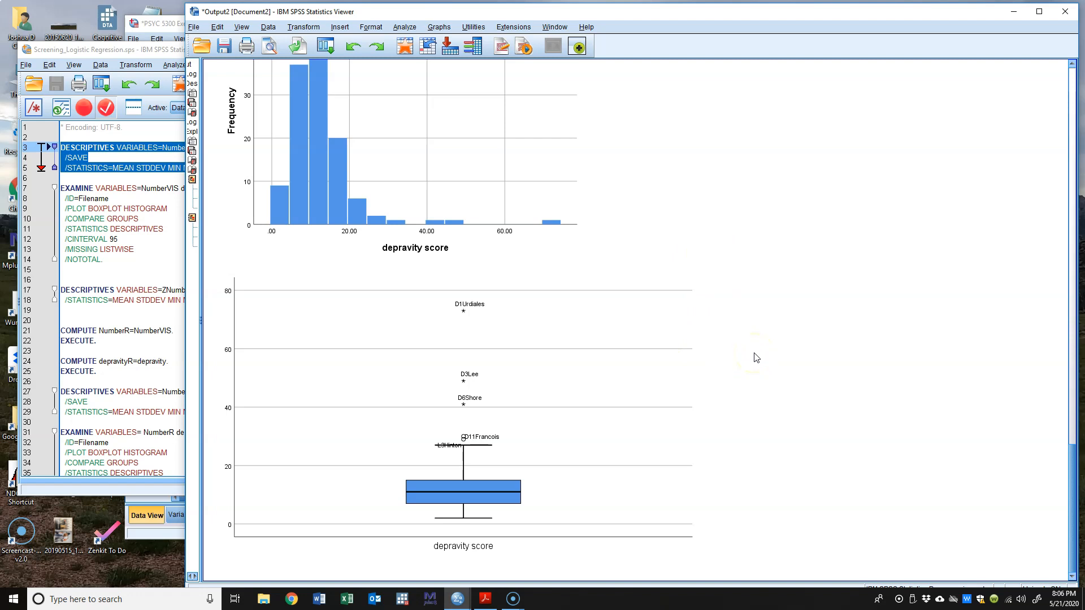
scroll(756, 358, "up", 3)
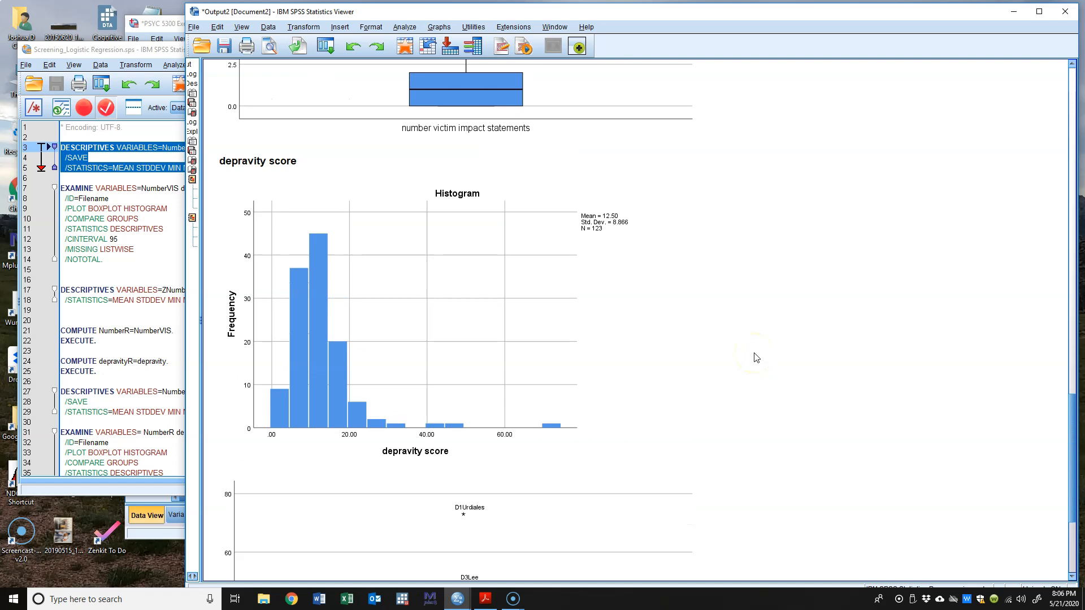
scroll(757, 358, "down", 3)
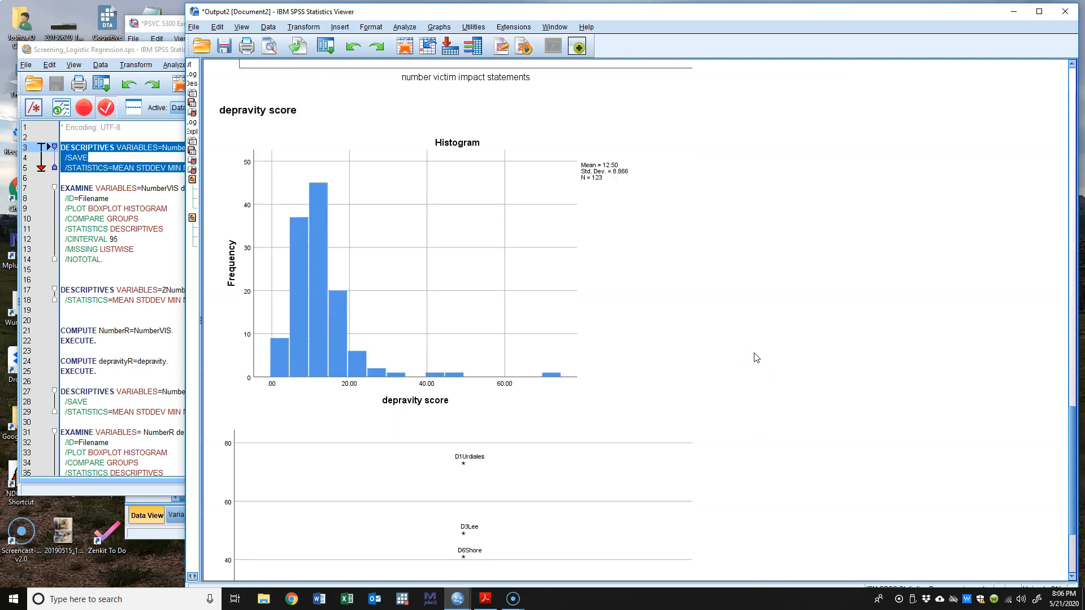
left_click(508, 189)
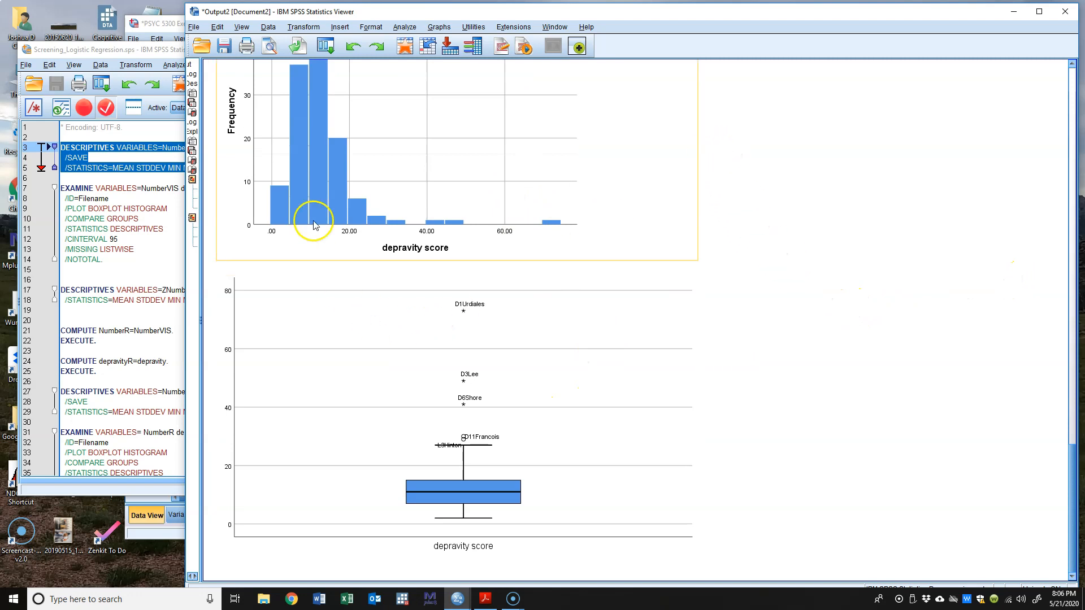
- Replace the Descriptives variables with the number victim impact statements and depravity Z-scores, and turn off saving standardized values
left_click(441, 27)
mouse_move(404, 27)
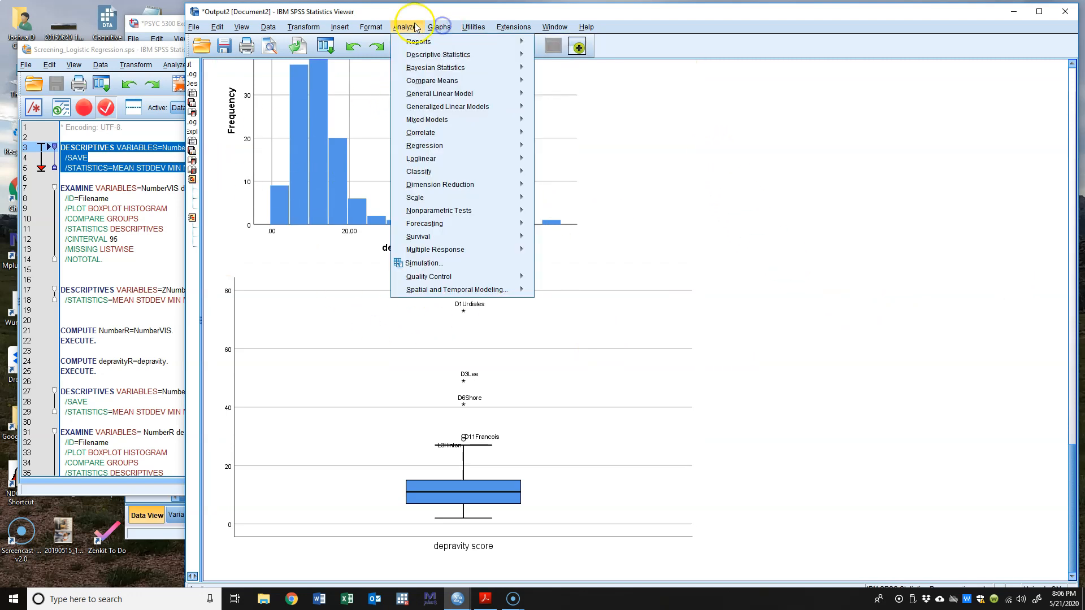
mouse_move(438, 60)
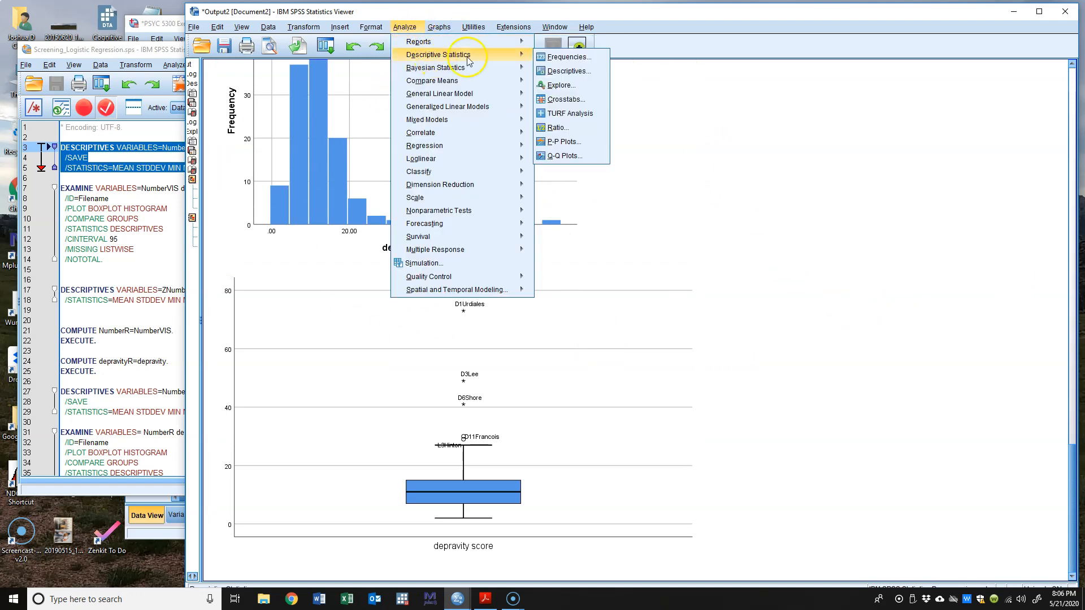
left_click(567, 71)
double_click(444, 181)
double_click(444, 181)
left_click(337, 275)
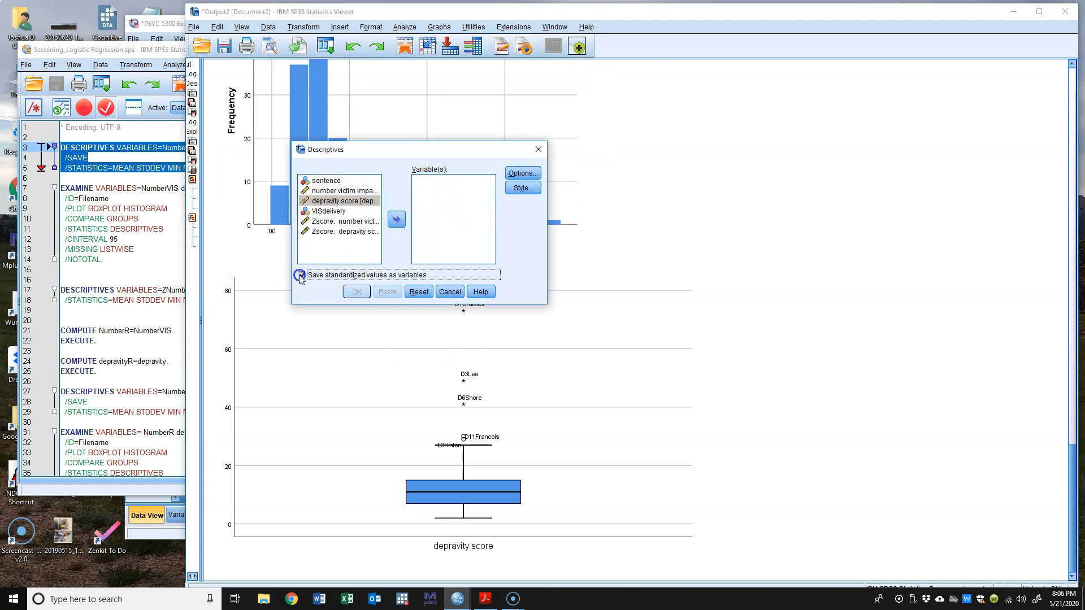
left_click(341, 222)
key("shift+Down")
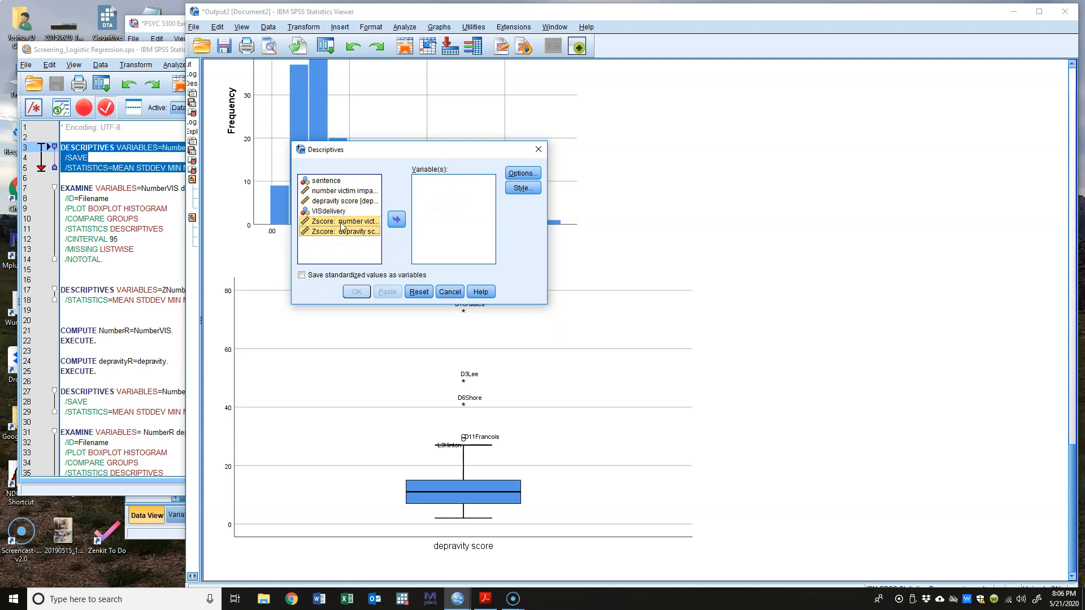
left_click(395, 220)
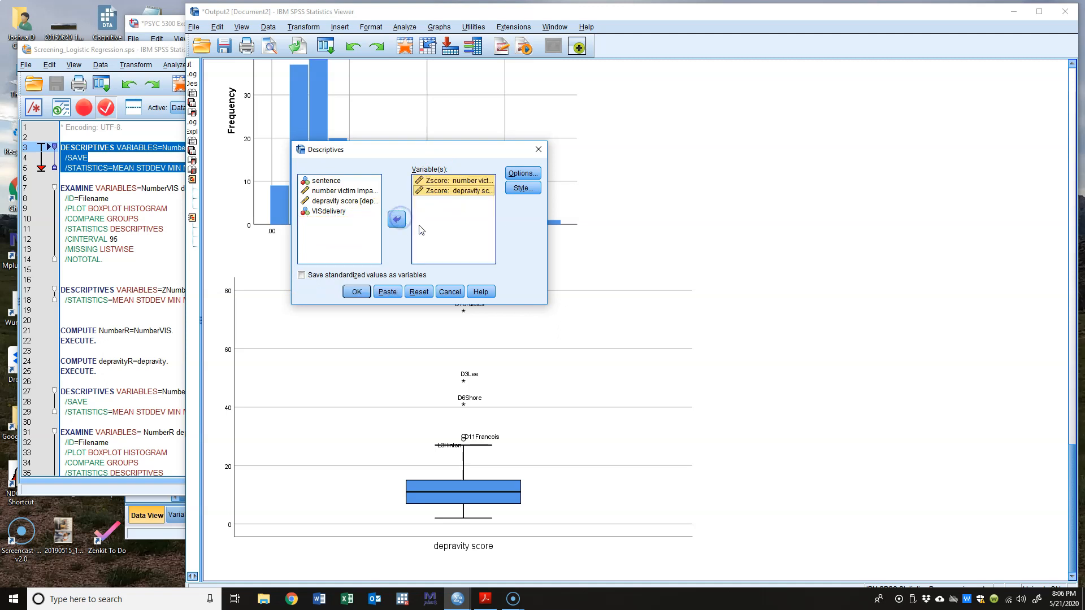
- Turn off kurtosis and skewness for the Z-score descriptives, run the analysis, and check the minimum and maximum Z-scores
left_click(523, 173)
left_click(652, 288)
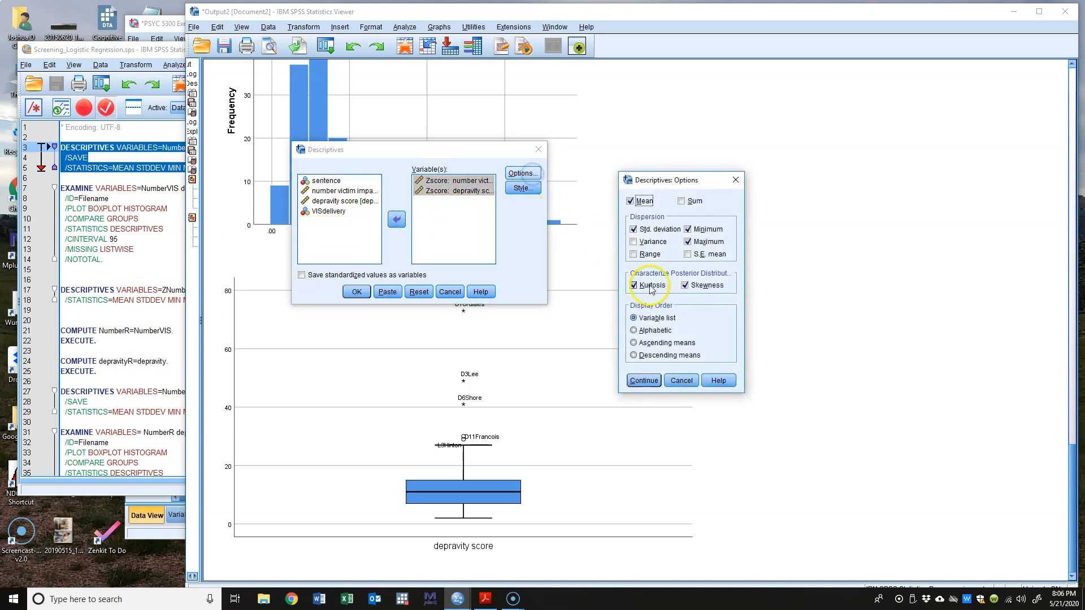
left_click(644, 381)
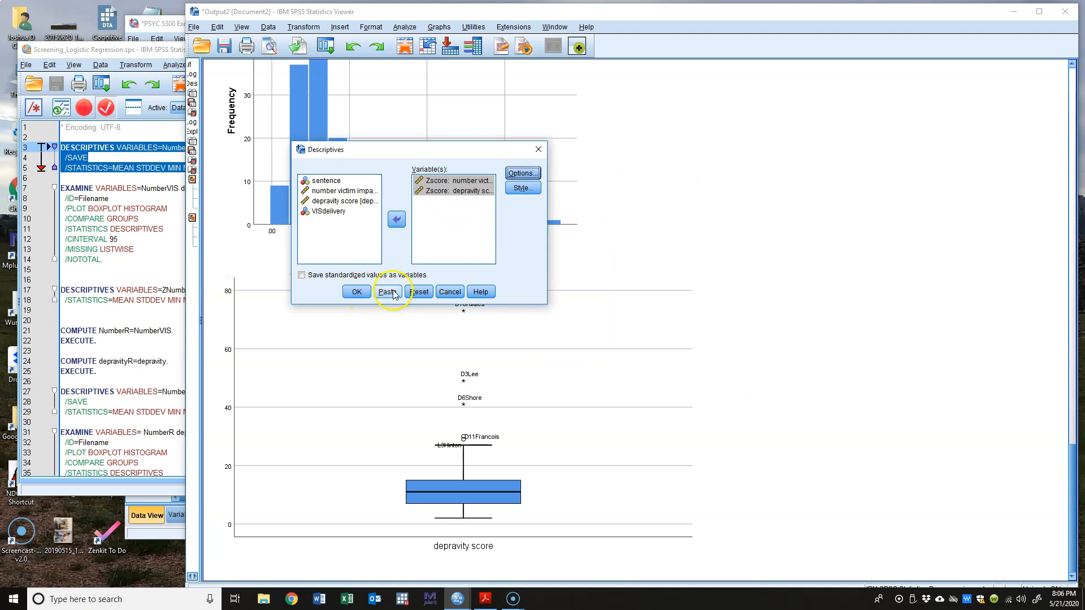
left_click(363, 296)
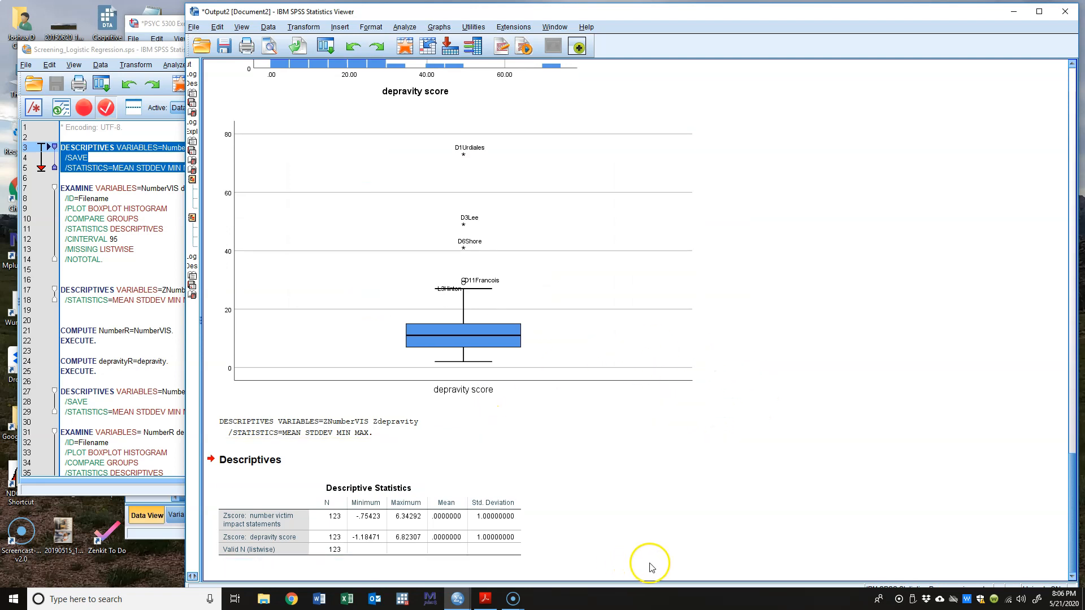
left_click(411, 524)
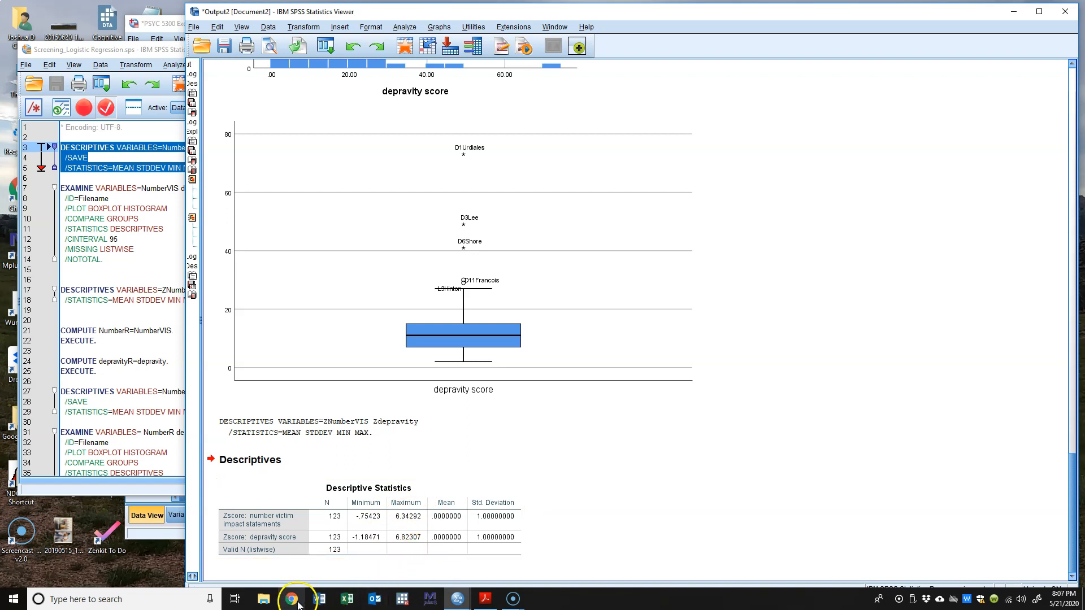
- Switch to the binary logistic dataset and sort its cases in ascending order of ZNumberVIS
mouse_move(457, 604)
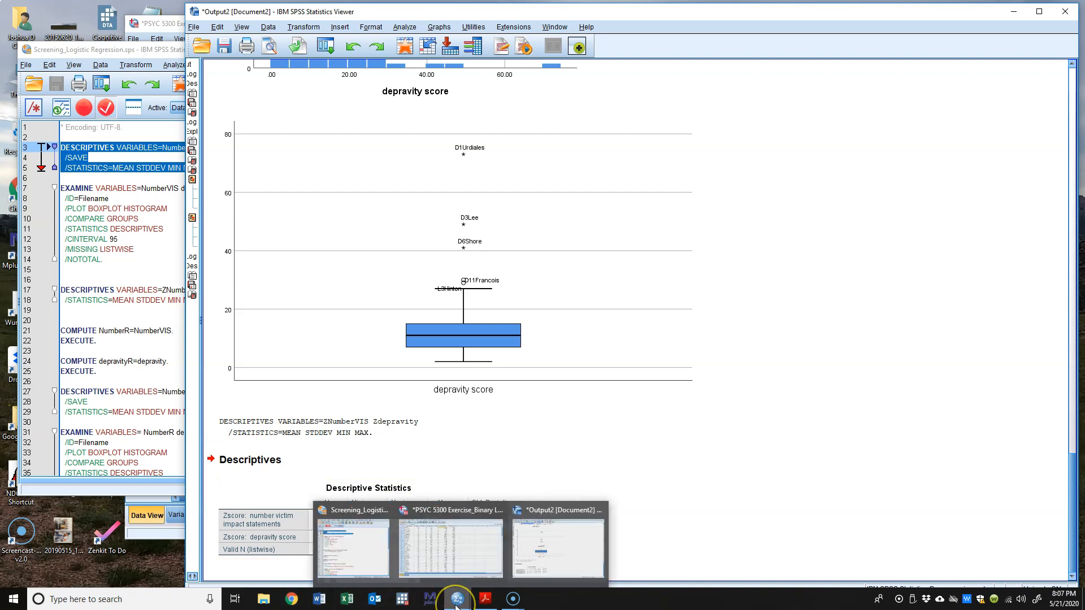
left_click(444, 547)
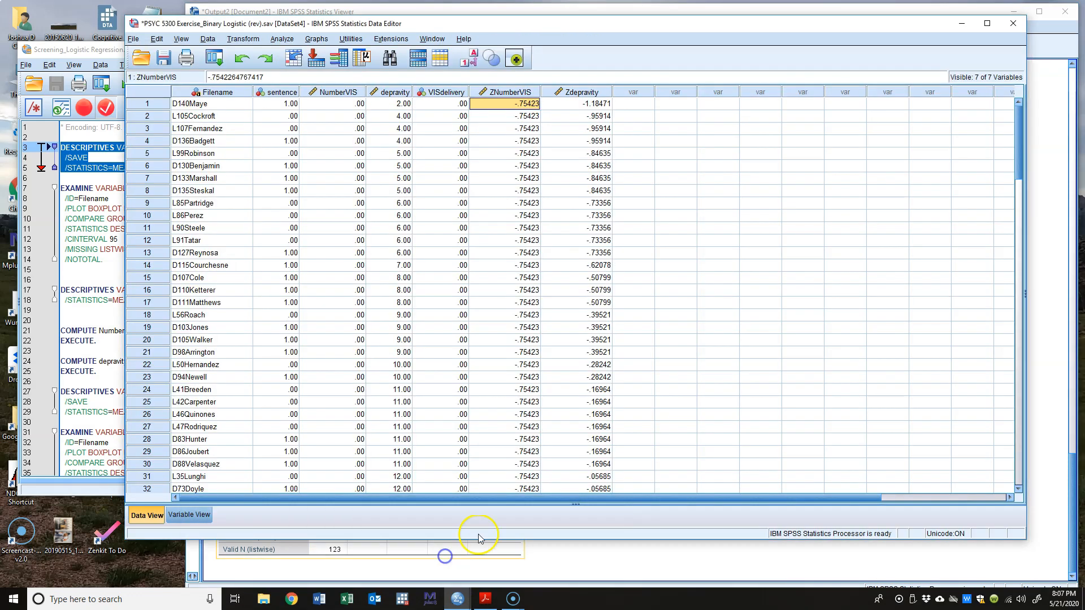
right_click(515, 92)
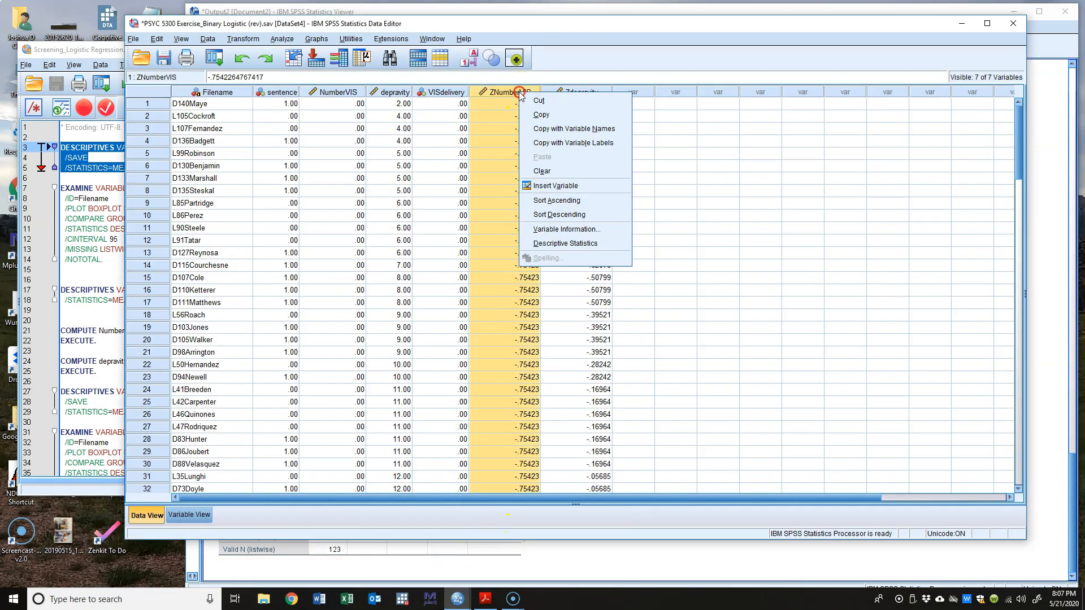
left_click(579, 202)
- Inspect the case with the highest ZNumberVIS in row 123, checking its Filename and raw NumberVIS value
scroll(579, 201, "down", 20)
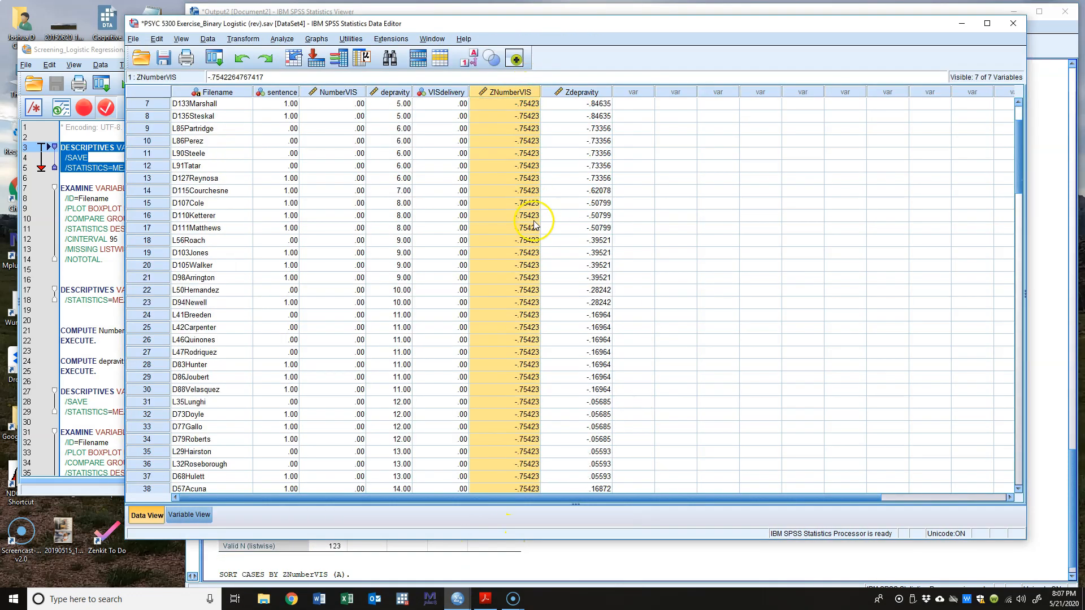
scroll(530, 255, "down", 13)
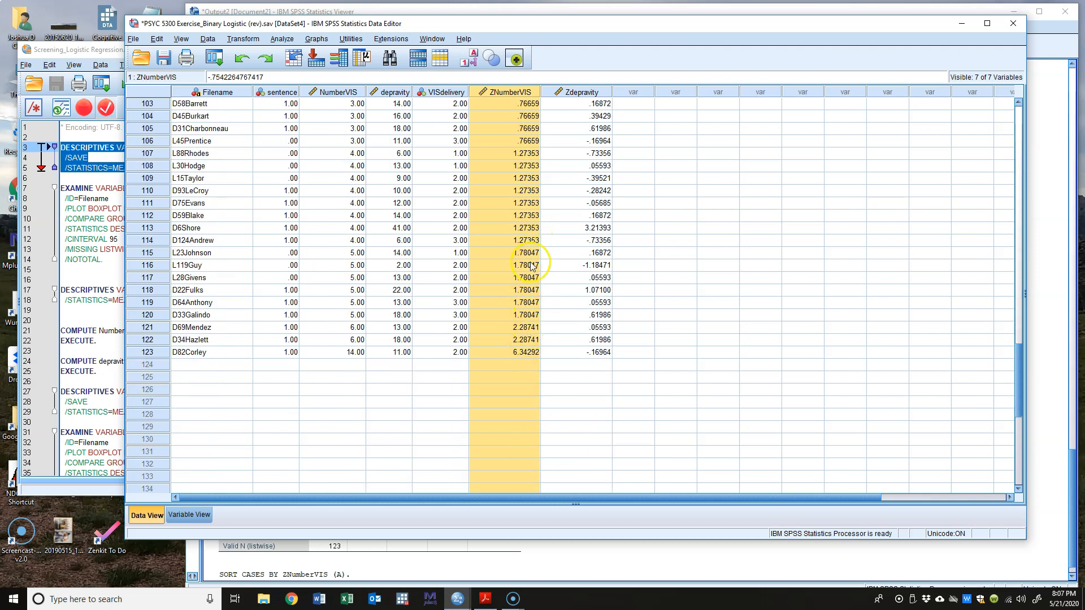
left_click(521, 353)
key("Left")
key("Left")
key("Left")
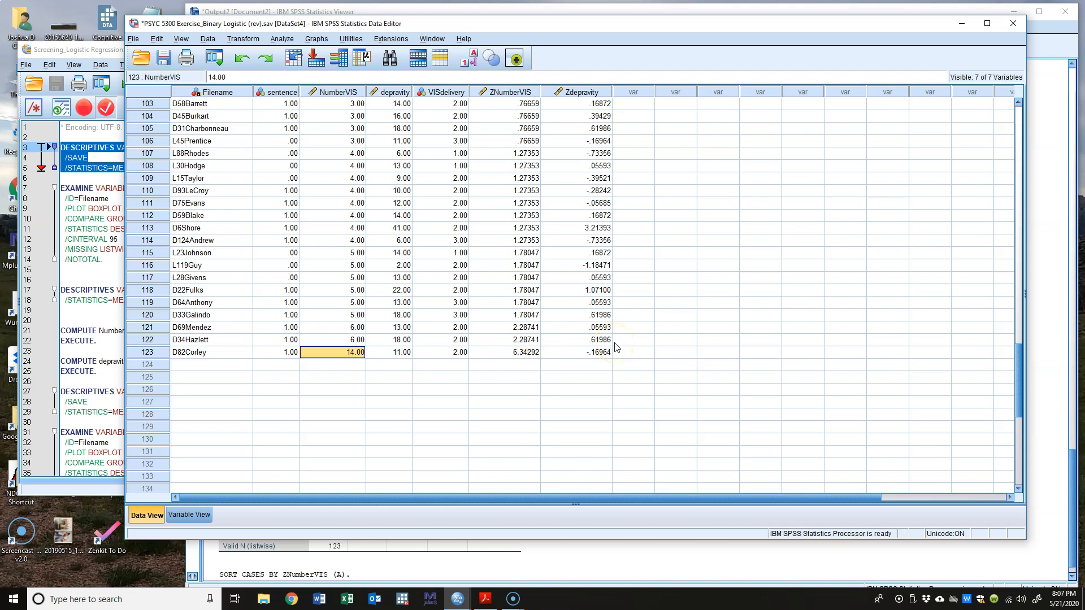
key("Left")
key("Left")
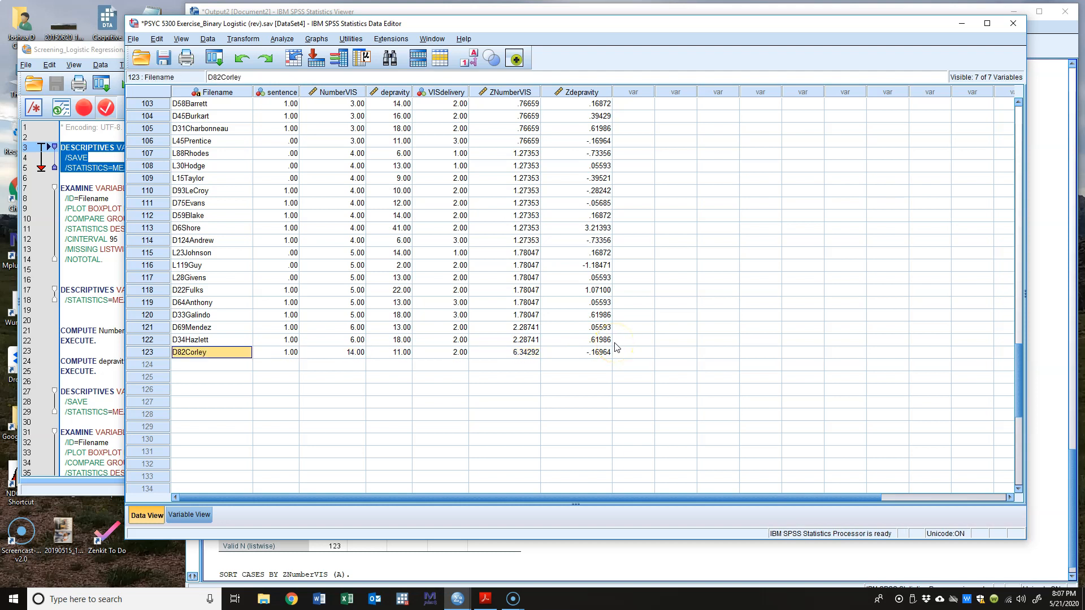
key("Right")
key("Right")
key("Right")
key("Left")
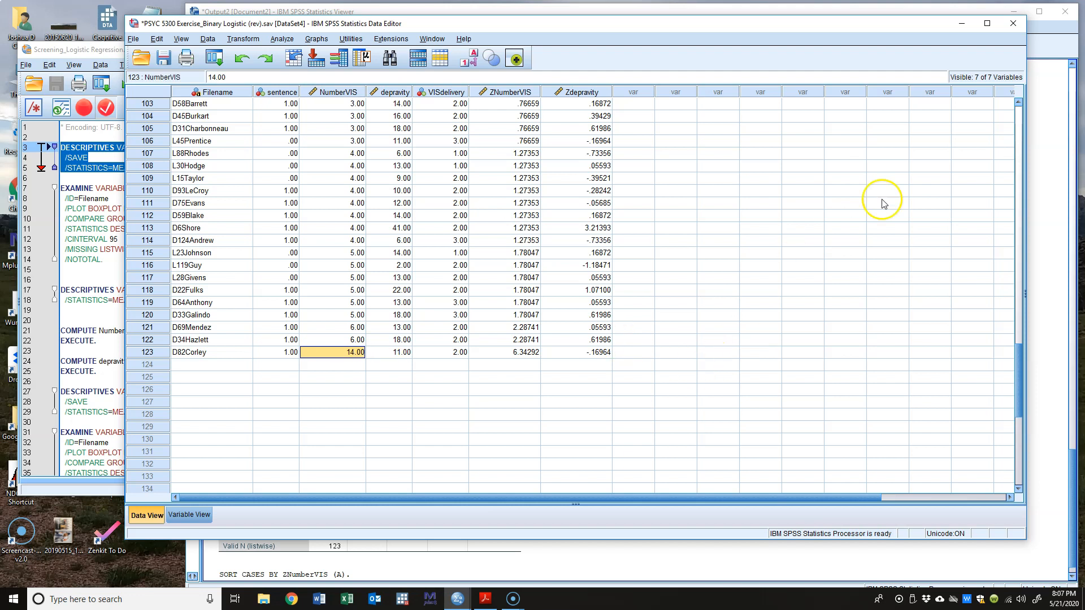
- Return to the output and compare that case with the number victim impact statements histogram and boxplot
left_click(1042, 194)
scroll(760, 318, "up", 10)
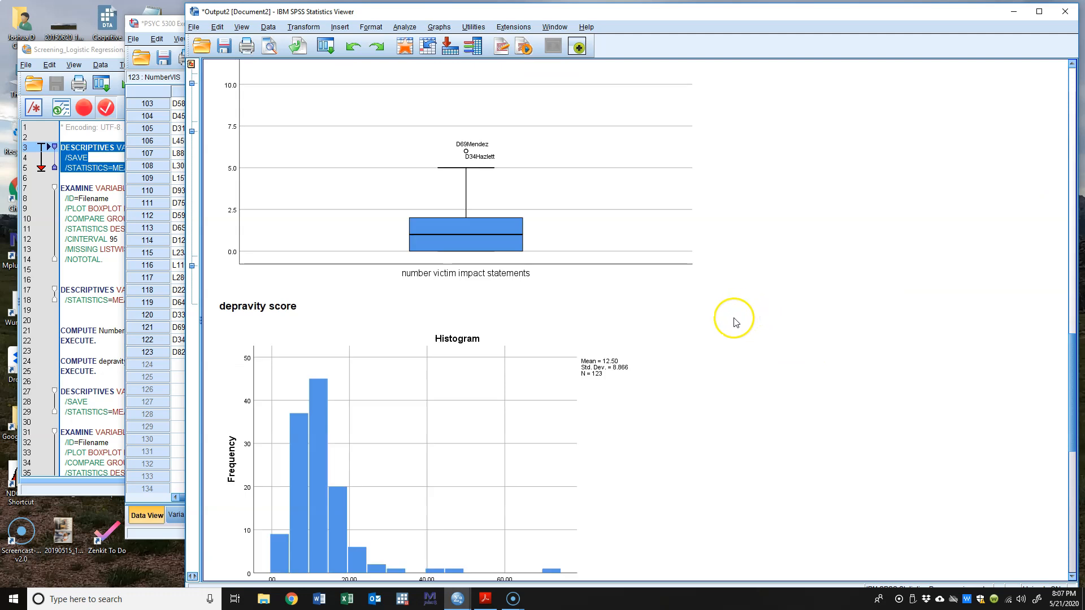
scroll(802, 377, "up", 3)
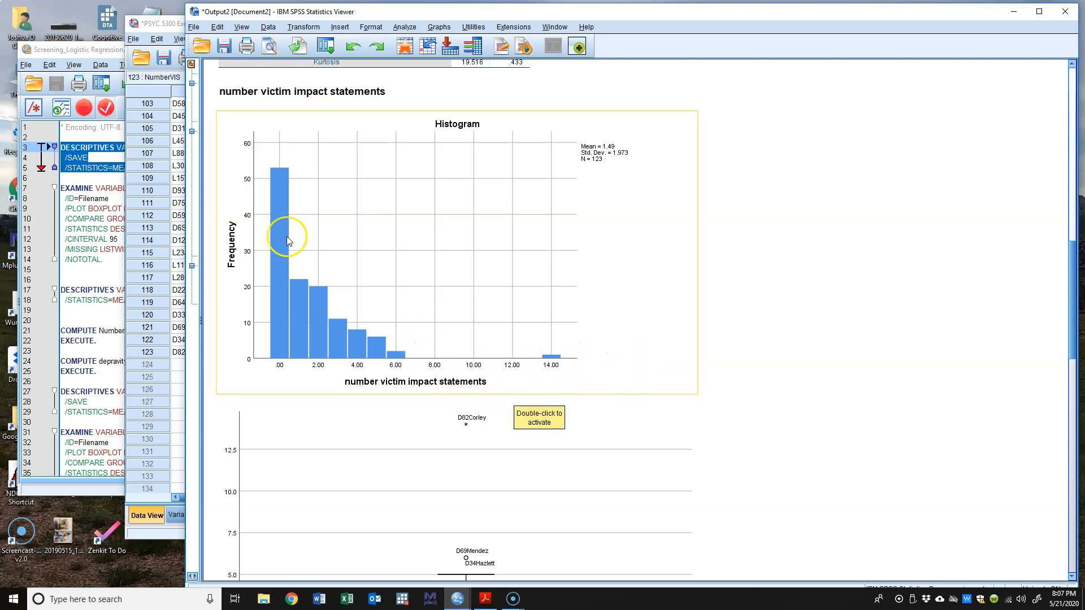
- Go back to the dataset and compare the NumberVIS and ZNumberVIS values of the case in row 123
left_click(169, 23)
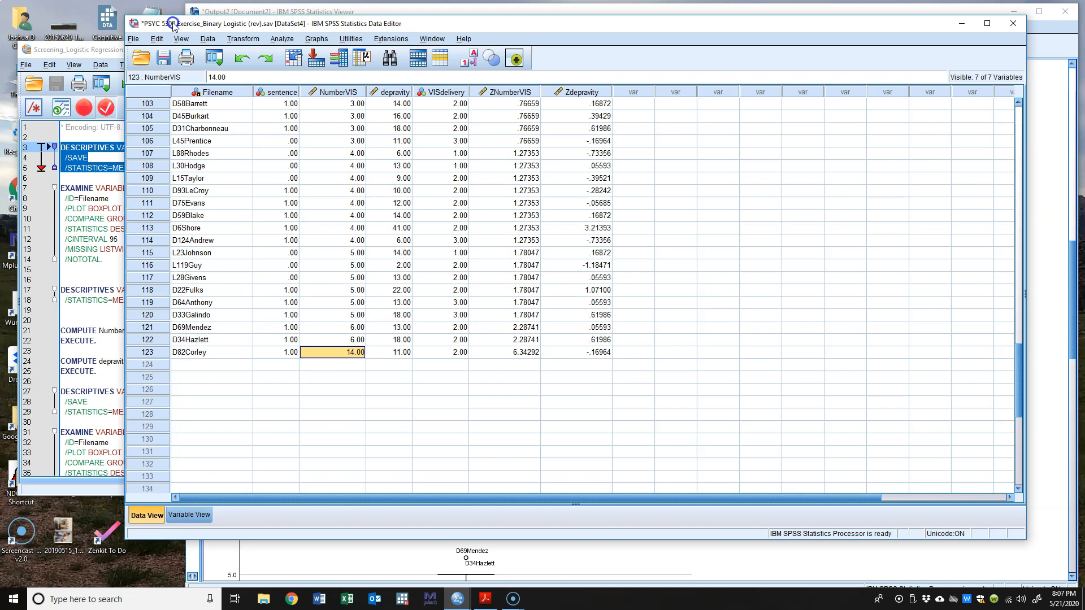
left_click(521, 354)
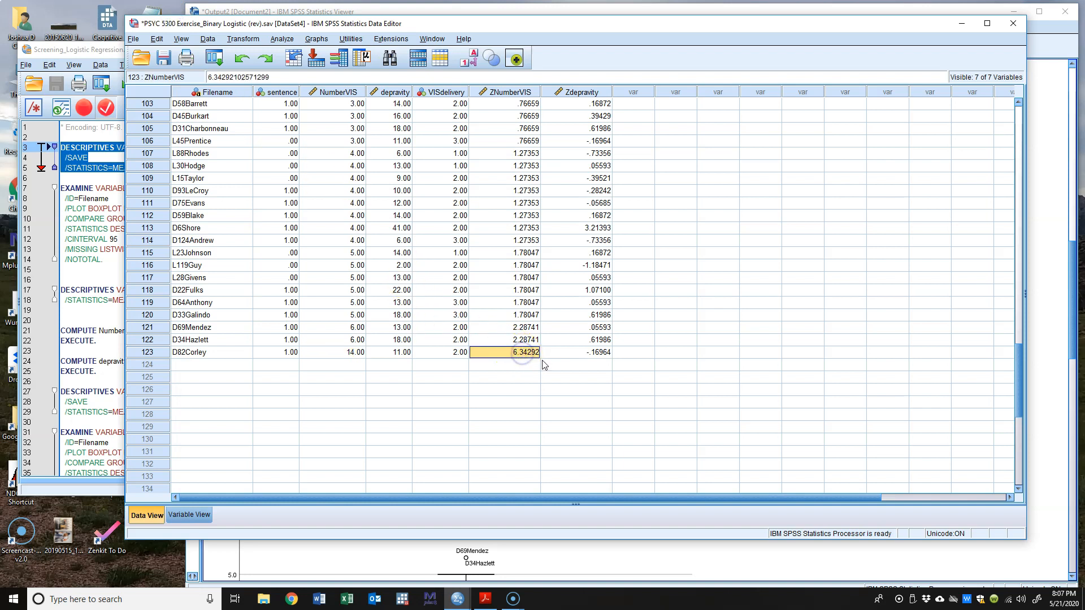
left_click(351, 353)
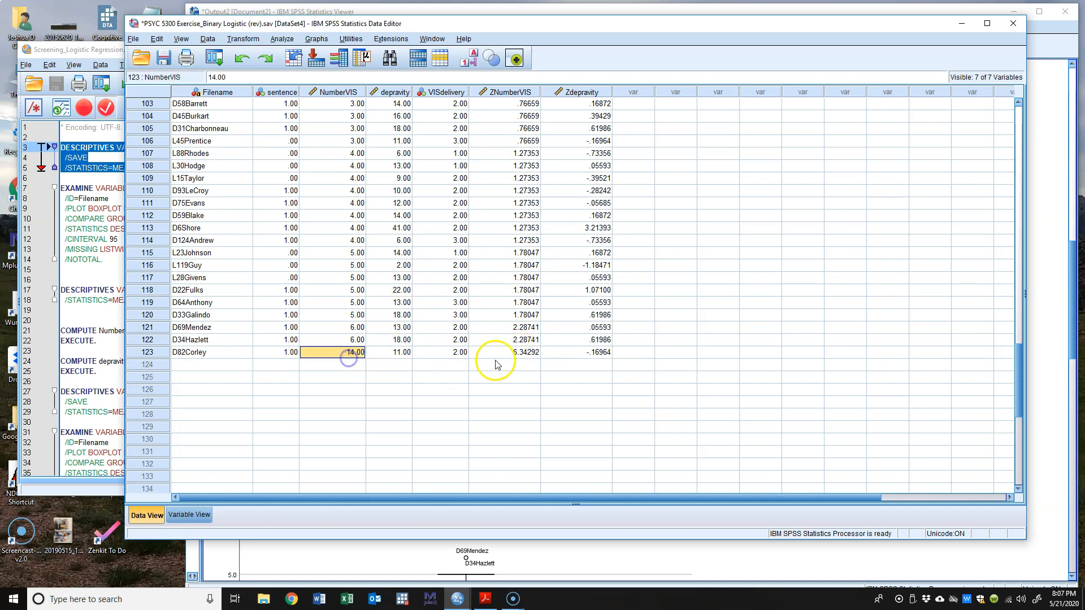
left_click(531, 354)
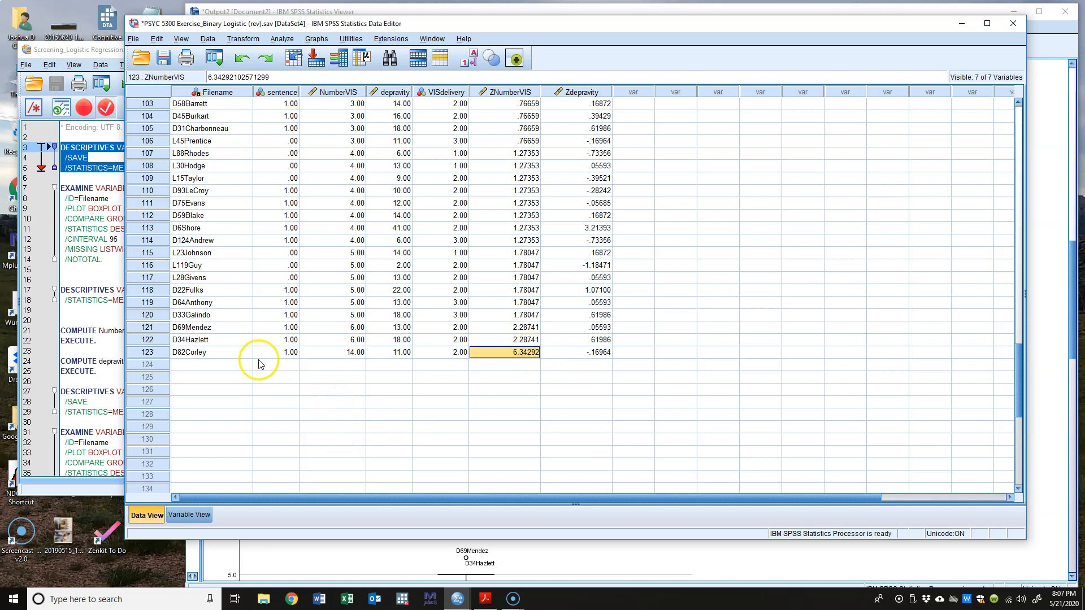
- Sort the dataset's cases in ascending order of Zdepravity and go to the highest scores
left_click(207, 353)
left_click(507, 352)
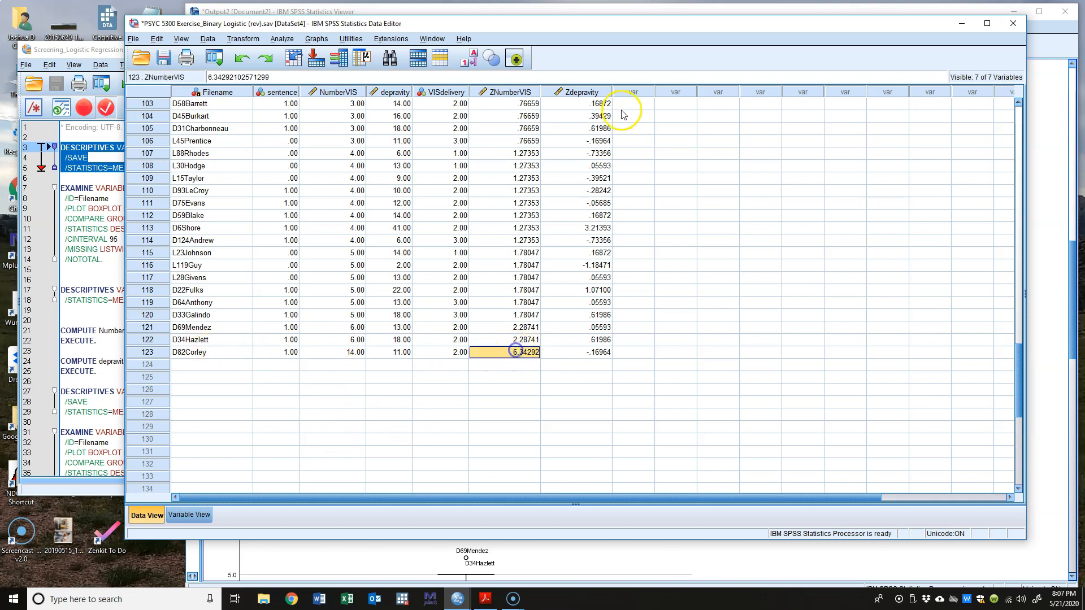
left_click(582, 92)
right_click(585, 93)
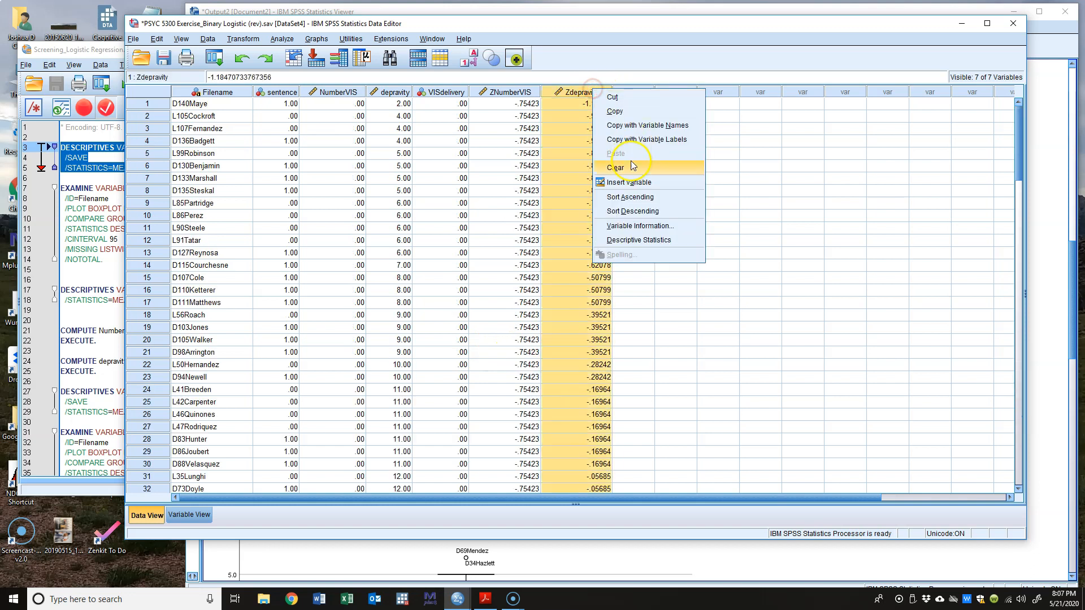
left_click(627, 193)
scroll(599, 282, "down", 20)
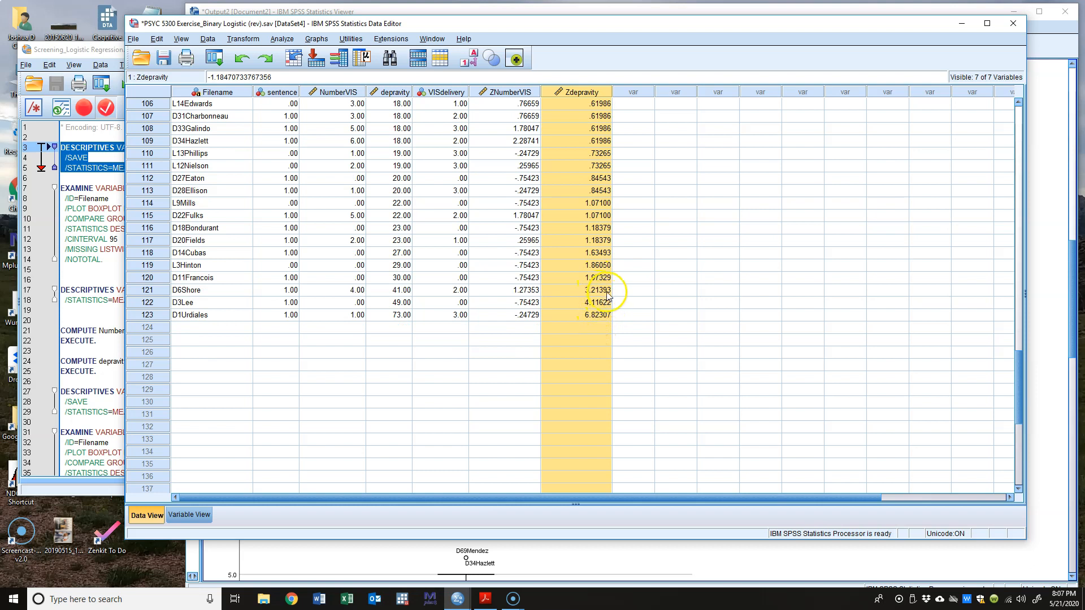
- Compare the raw depravity and Zdepravity values of the three highest-scoring cases in rows 121 to 123
left_click(607, 290)
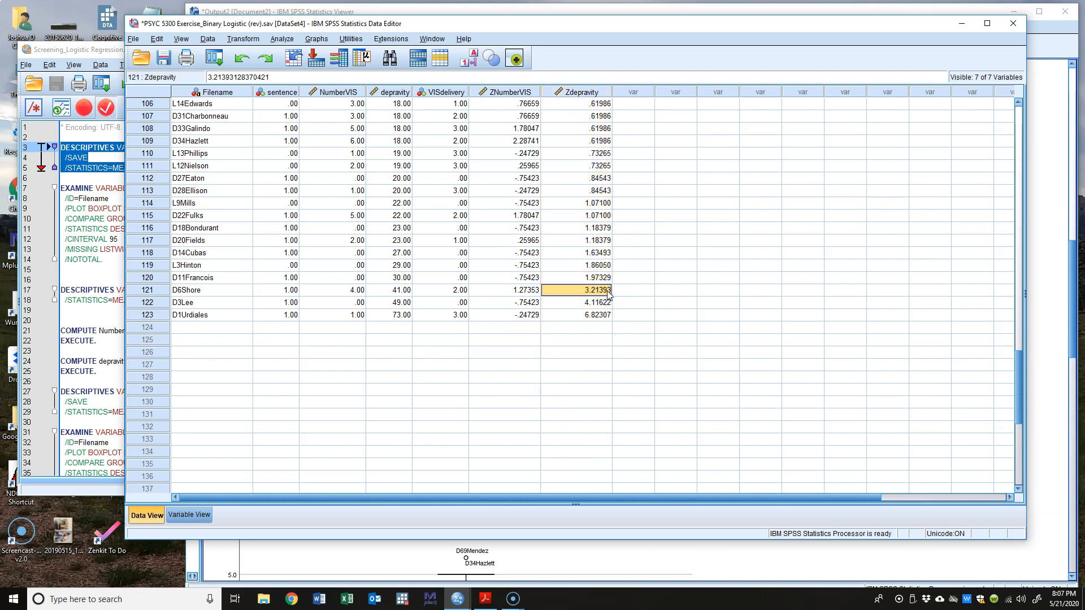
left_click(404, 291)
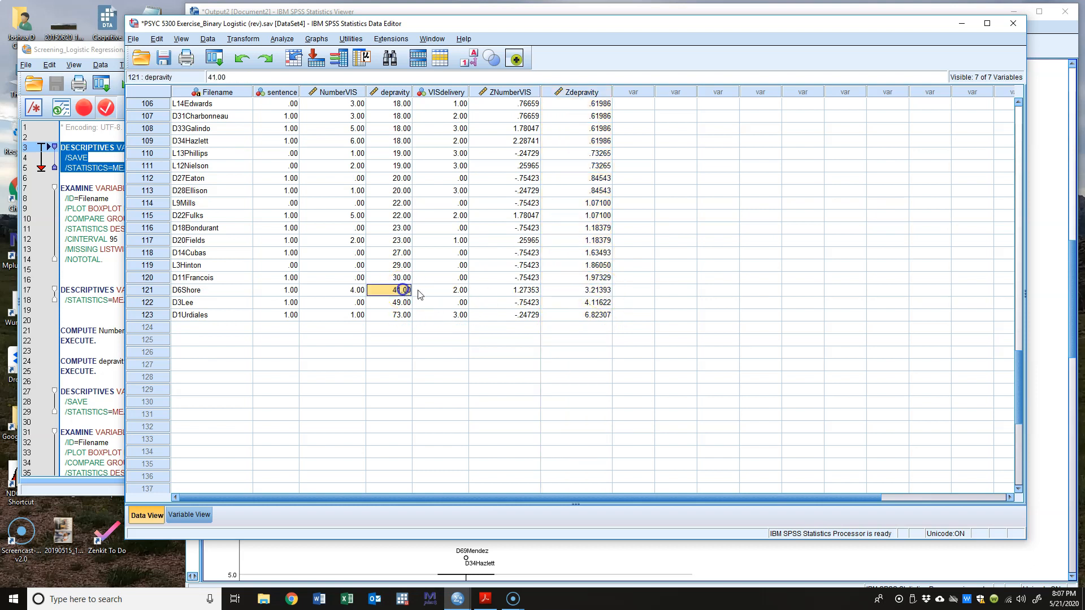
left_click(604, 292)
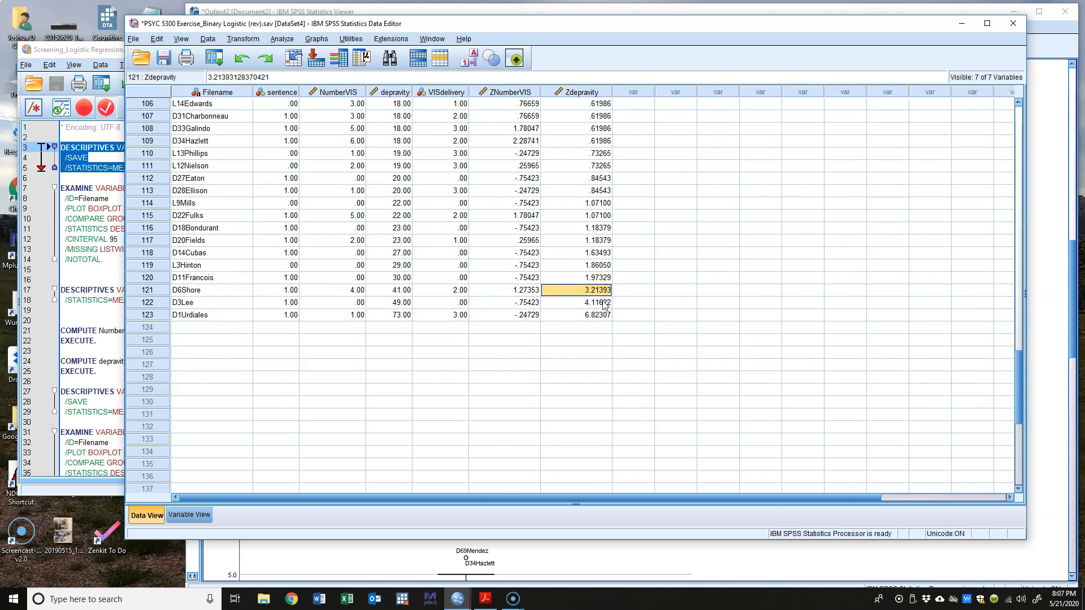
left_click(402, 302)
left_click(601, 304)
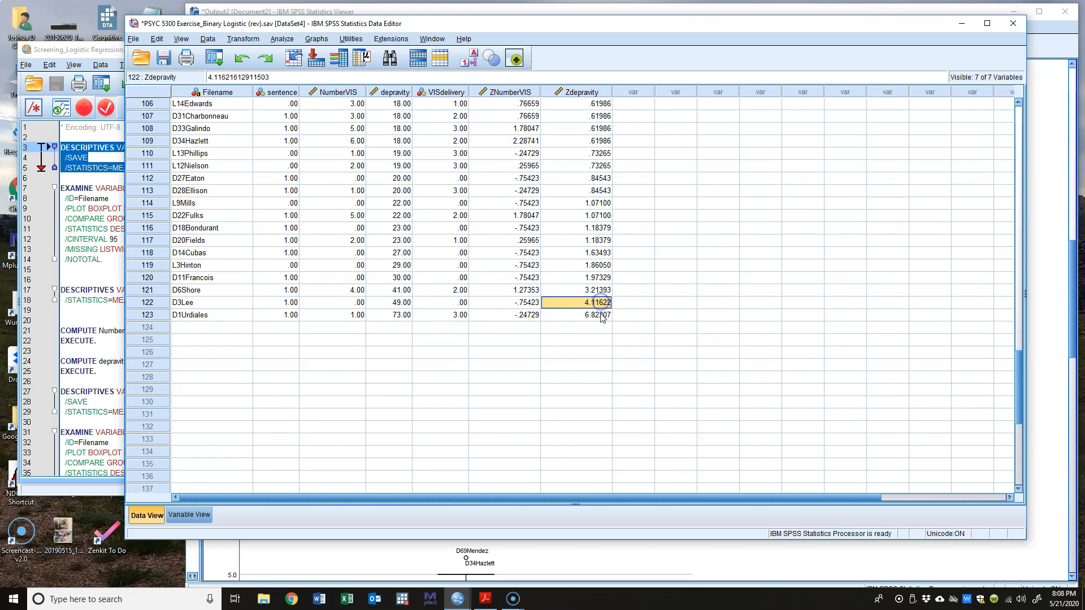
left_click(401, 315)
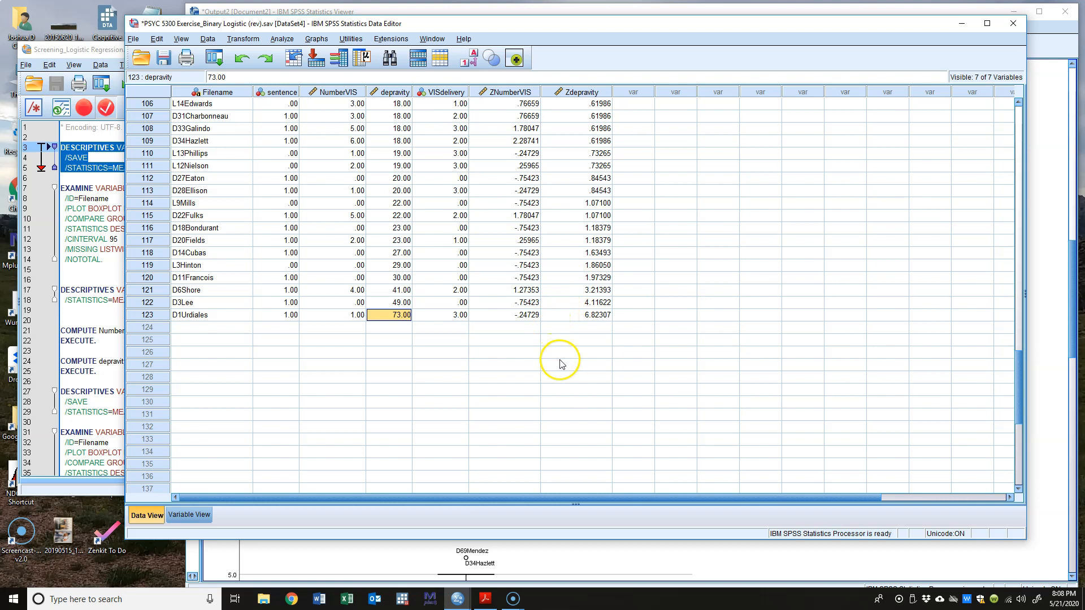
- Switch to the output and examine the number victim impact statements histogram for gaps between its extreme case and the rest
left_click(1044, 44)
left_click(496, 363)
scroll(430, 384, "up", 2)
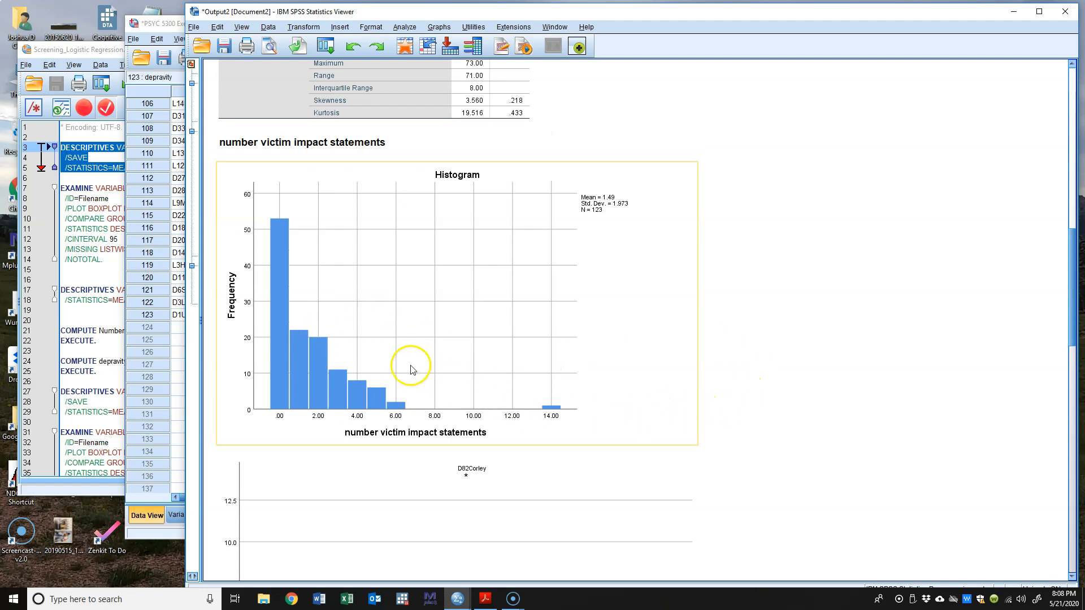
left_click(758, 426)
scroll(761, 426, "down", 2)
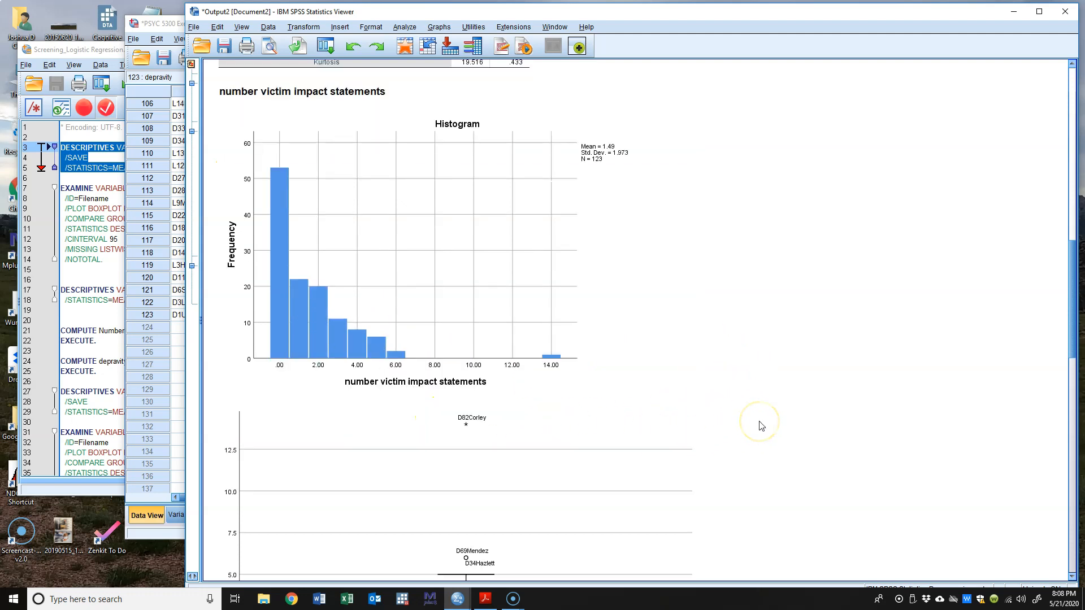
left_click(638, 317)
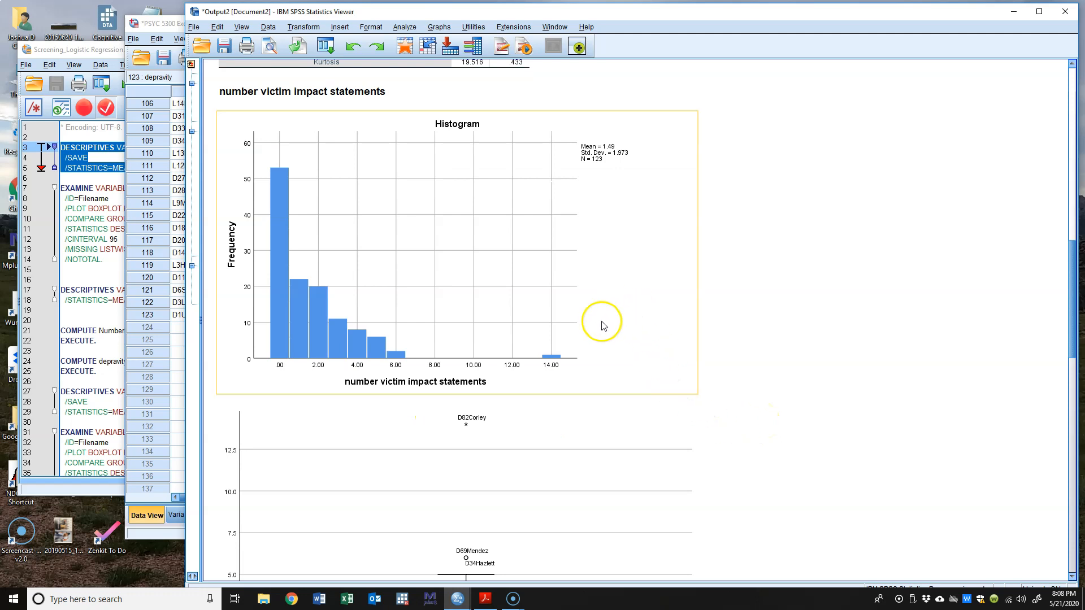
left_click(711, 351)
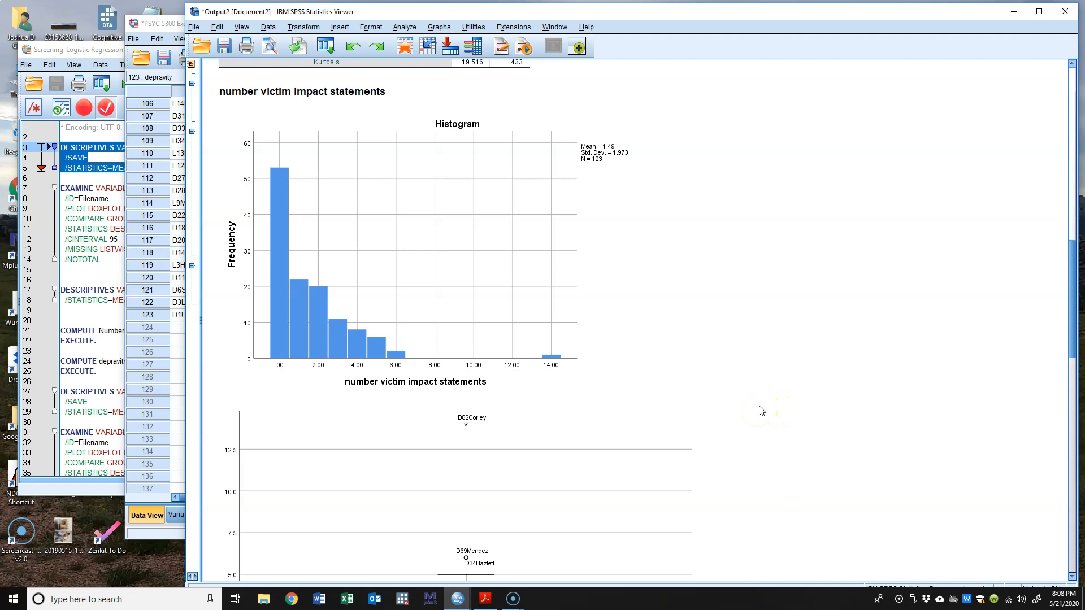
left_click(454, 266)
left_click(454, 444)
left_click(605, 405)
left_click(520, 383)
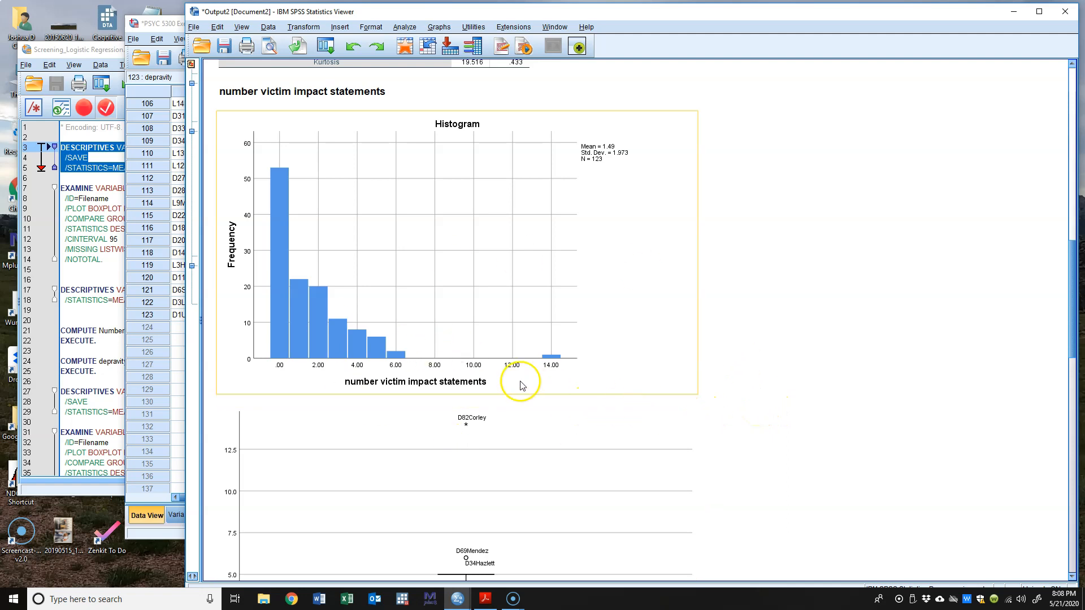
left_click(760, 430)
scroll(756, 449, "down", 2)
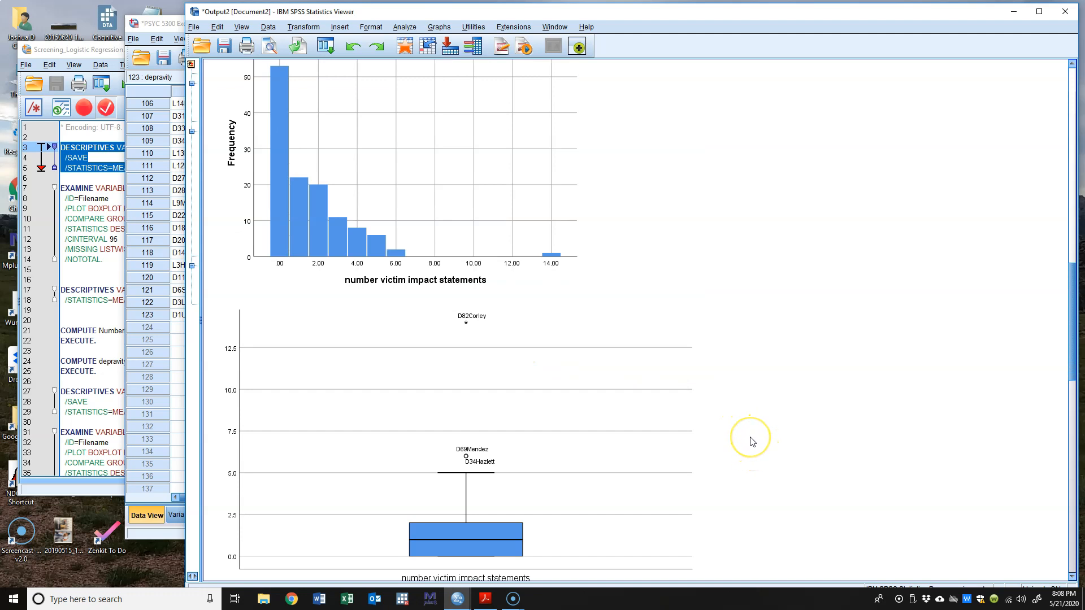
- Compare the depravity score histogram with the number victim impact statements histogram and boxplot
scroll(751, 440, "down", 8)
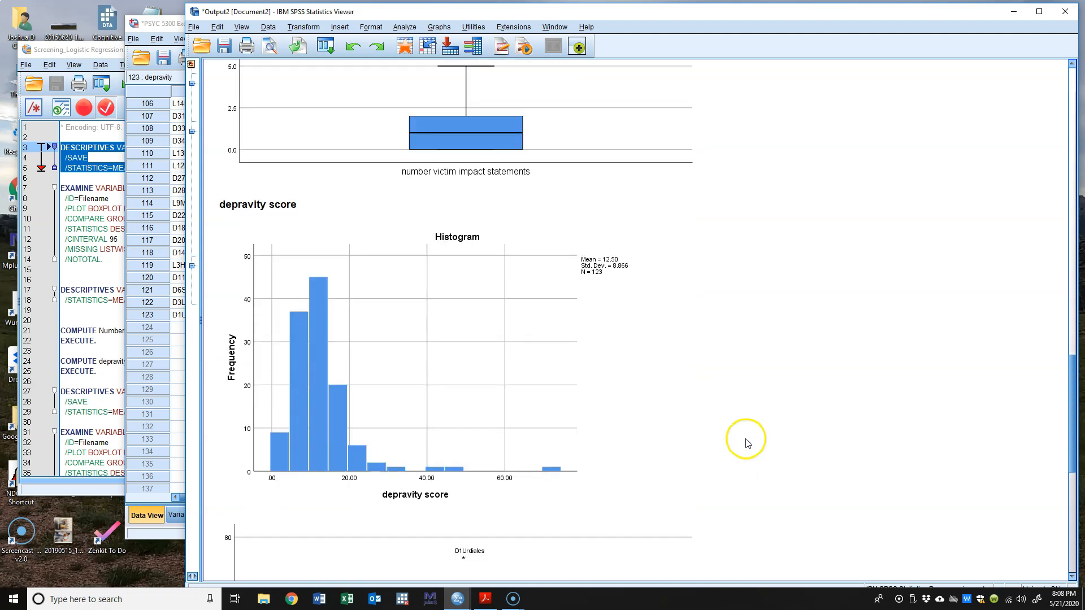
scroll(749, 439, "up", 8)
left_click(653, 242)
scroll(784, 287, "down", 7)
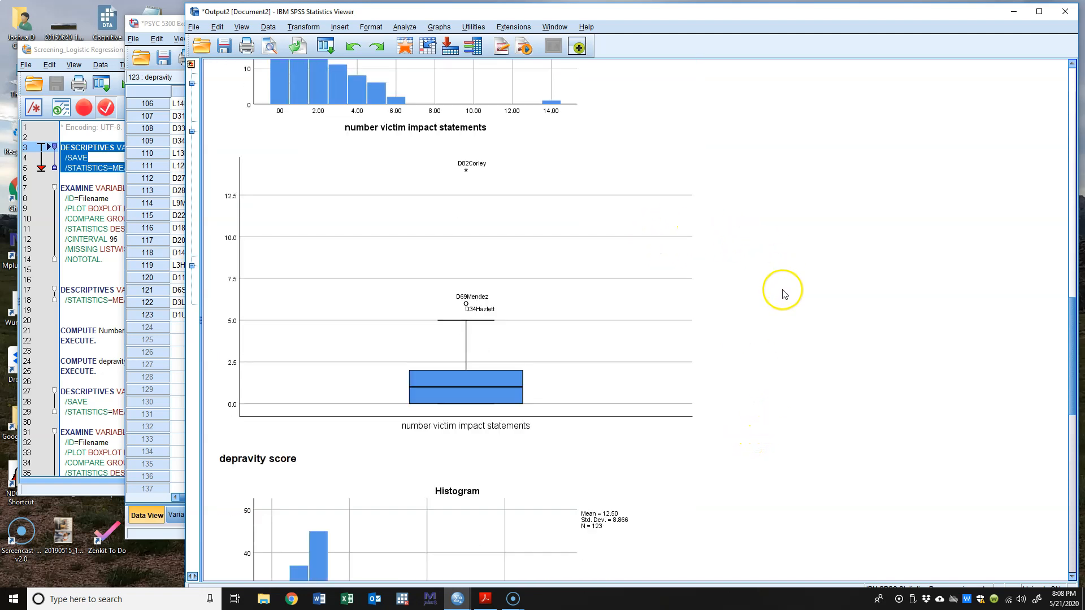
scroll(781, 291, "down", 2)
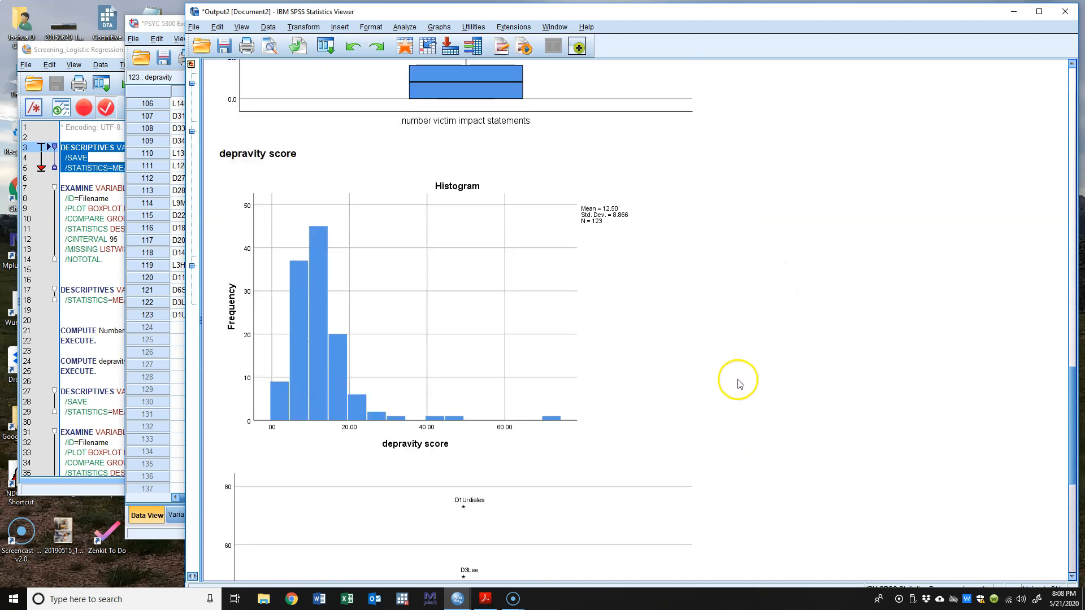
left_click(722, 417)
scroll(725, 416, "up", 6)
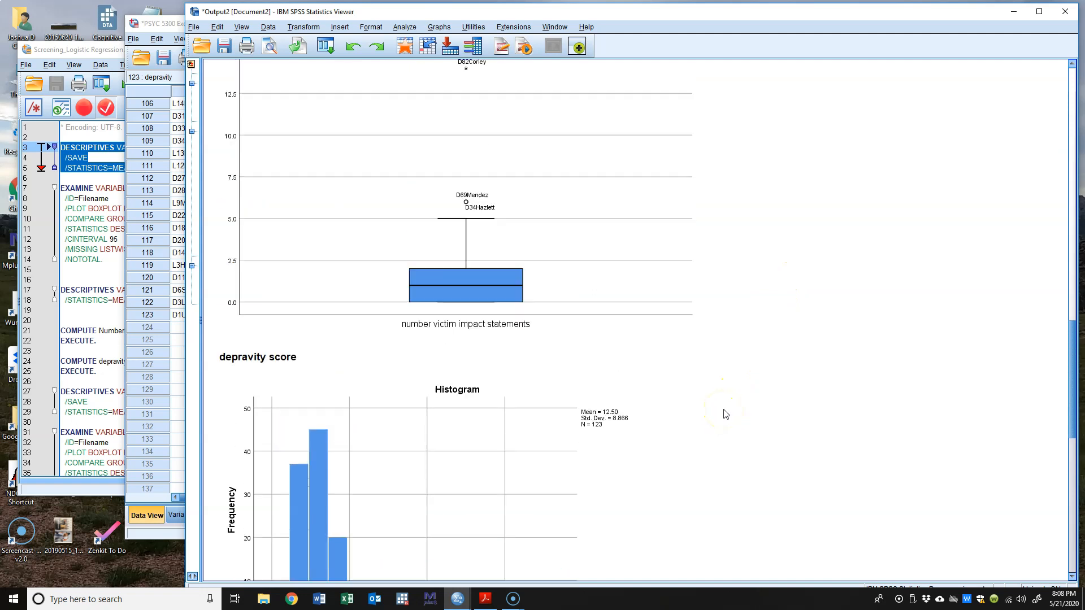
scroll(723, 413, "up", 1)
scroll(799, 336, "up", 3)
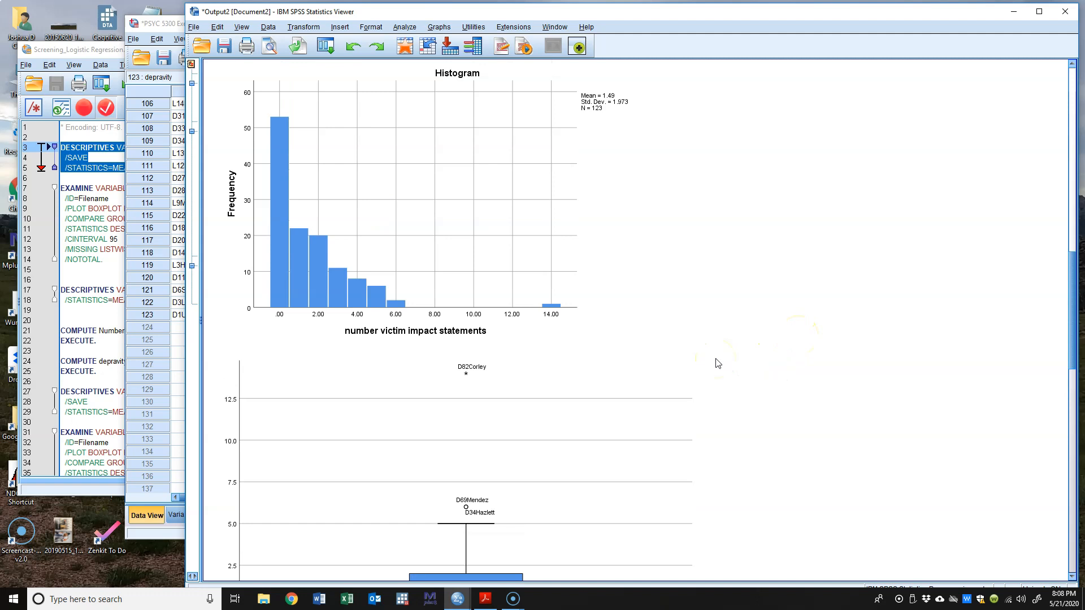
left_click(610, 369)
left_click(557, 343)
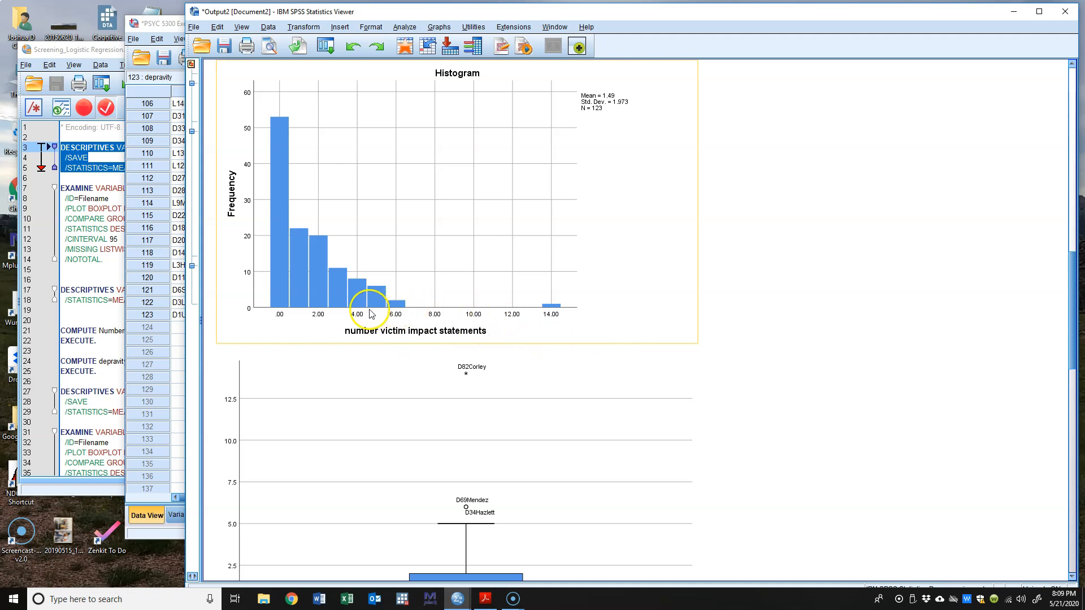
- Return to the binary logistic dataset and review the original NumberVIS and depravity columns
left_click(173, 17)
scroll(559, 181, "up", 5)
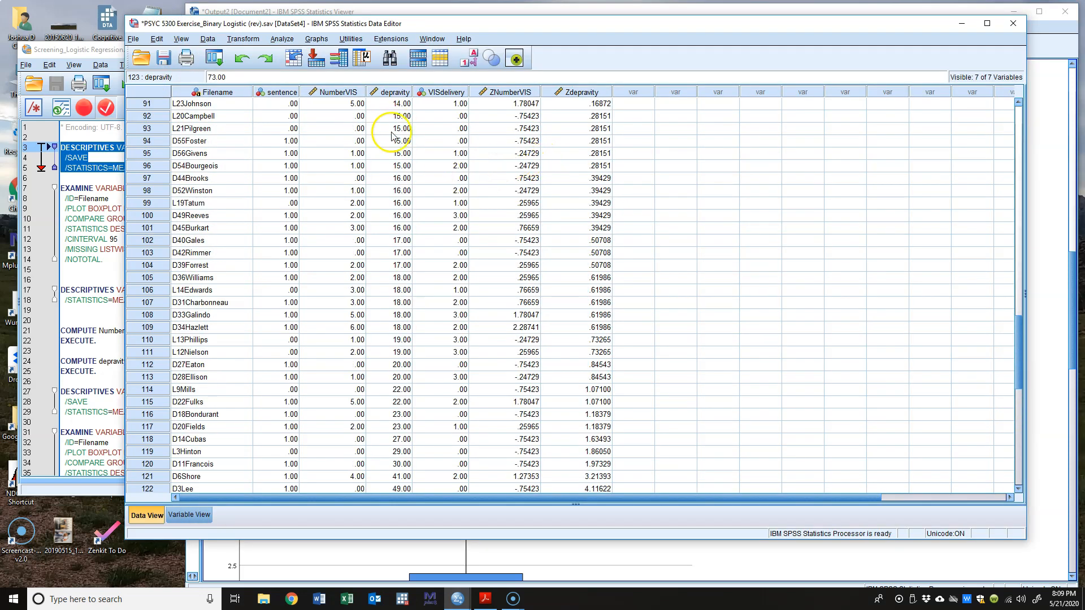
left_click(336, 93)
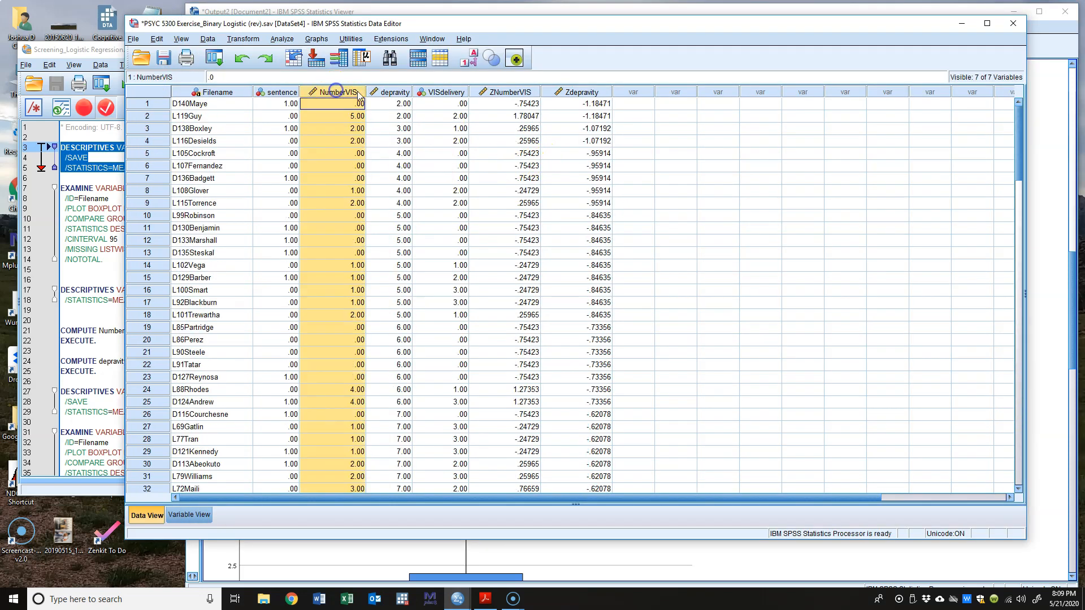
left_click(391, 93)
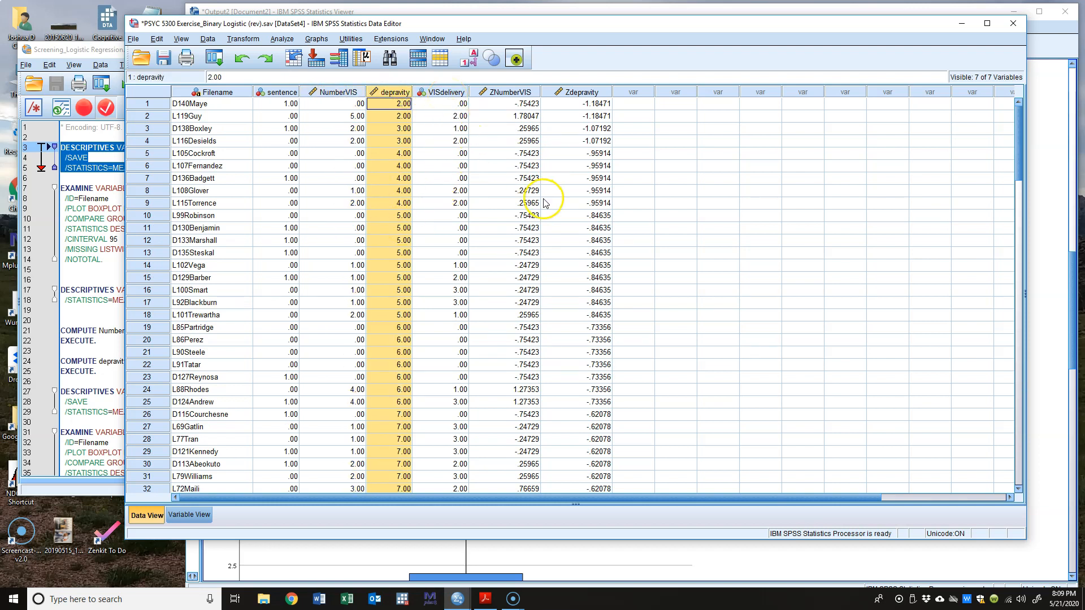
- Compute a new variable NumberR as a copy of NumberVIS, checking the syntax file for the naming
left_click(282, 40)
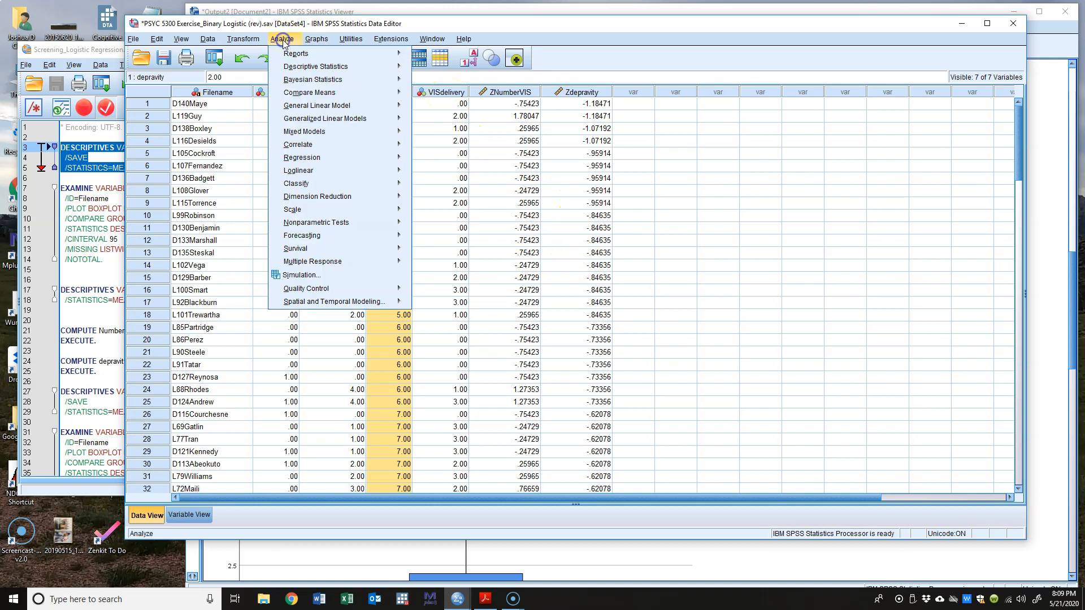
mouse_move(243, 40)
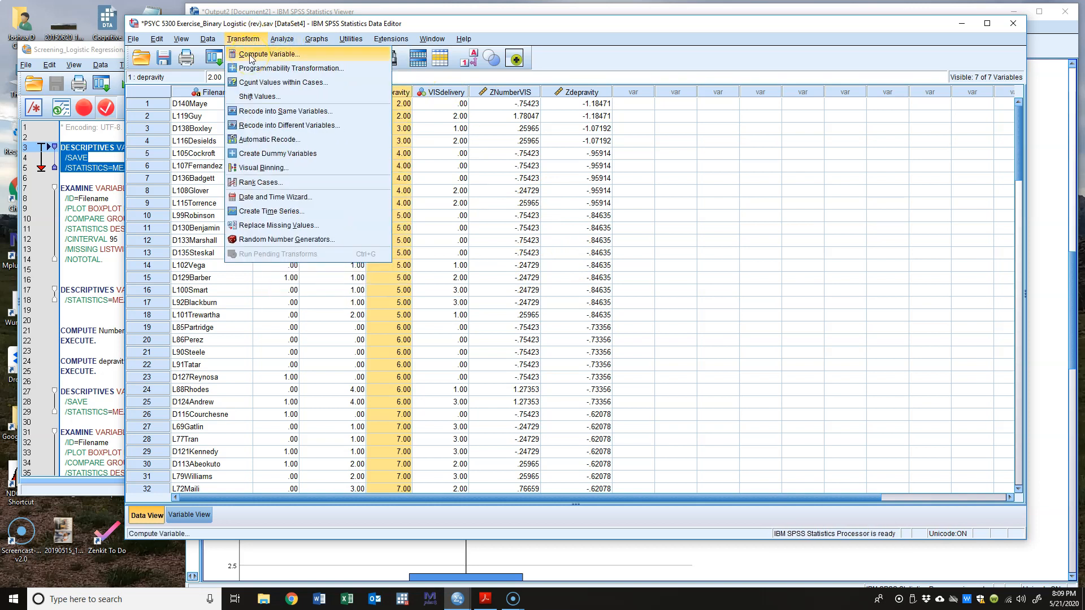
left_click(249, 55)
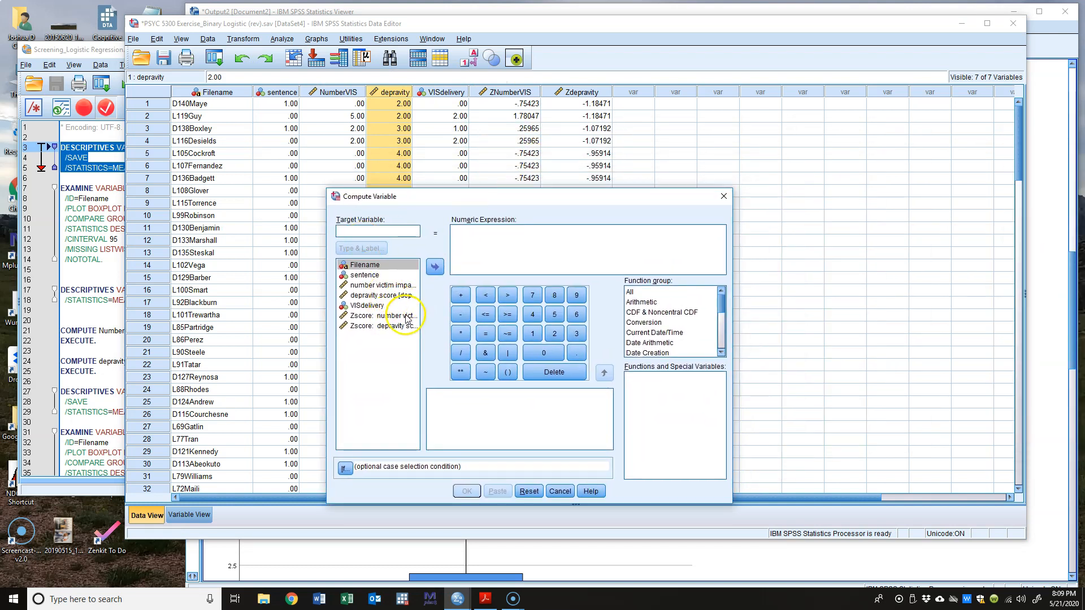
left_click(117, 49)
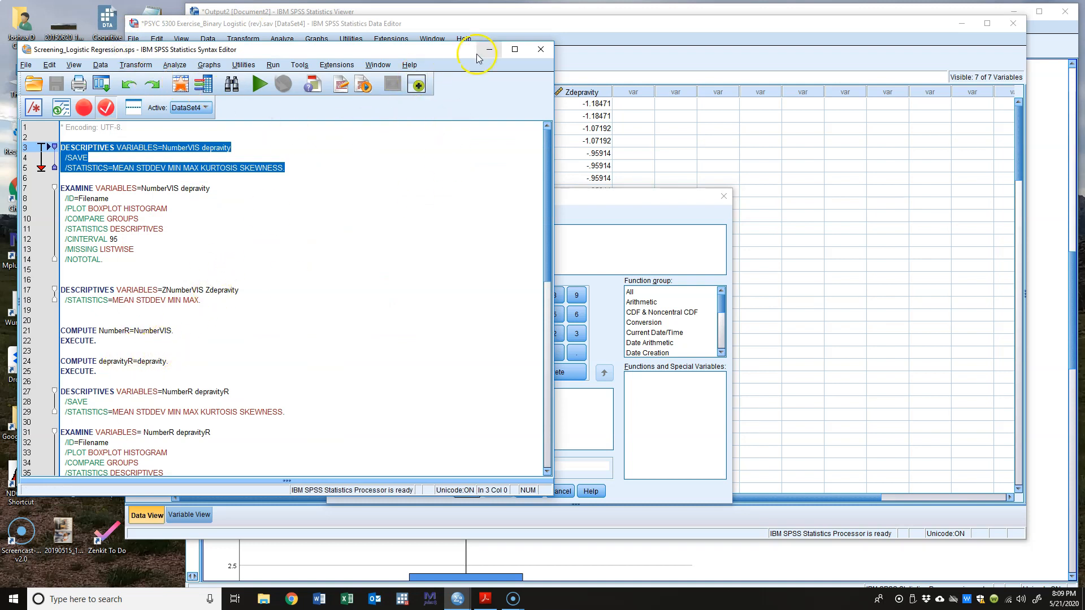
left_click(615, 24)
left_click(354, 232)
type("NumberR")
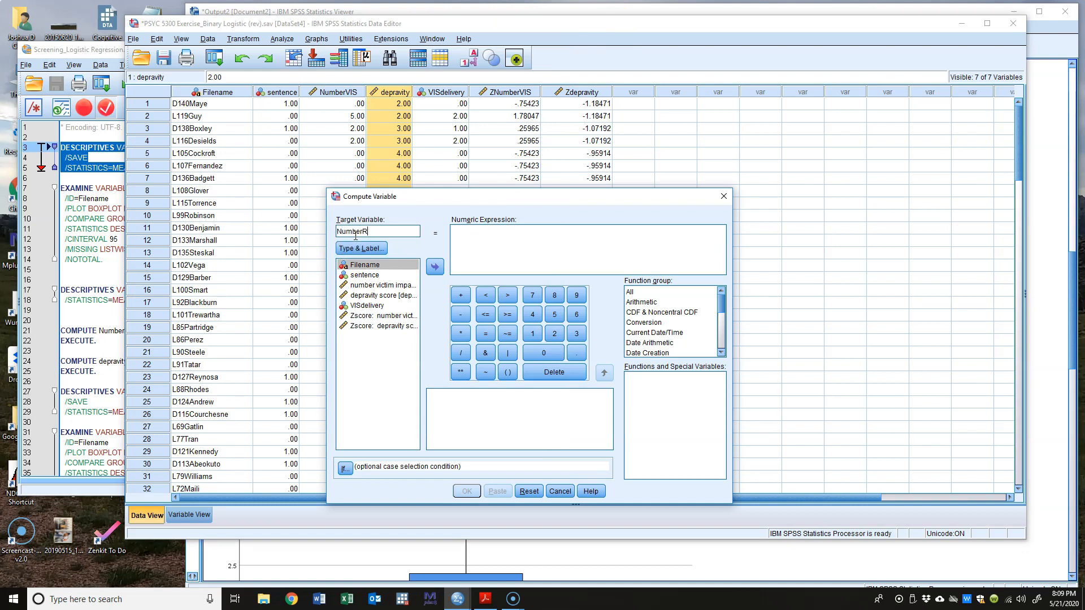
double_click(392, 285)
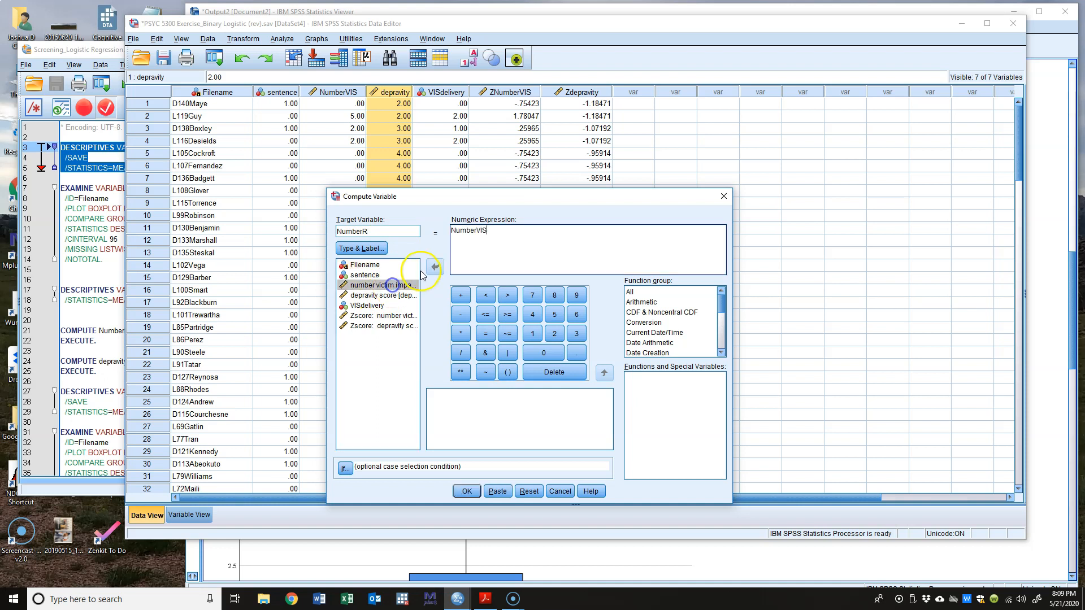
left_click(471, 495)
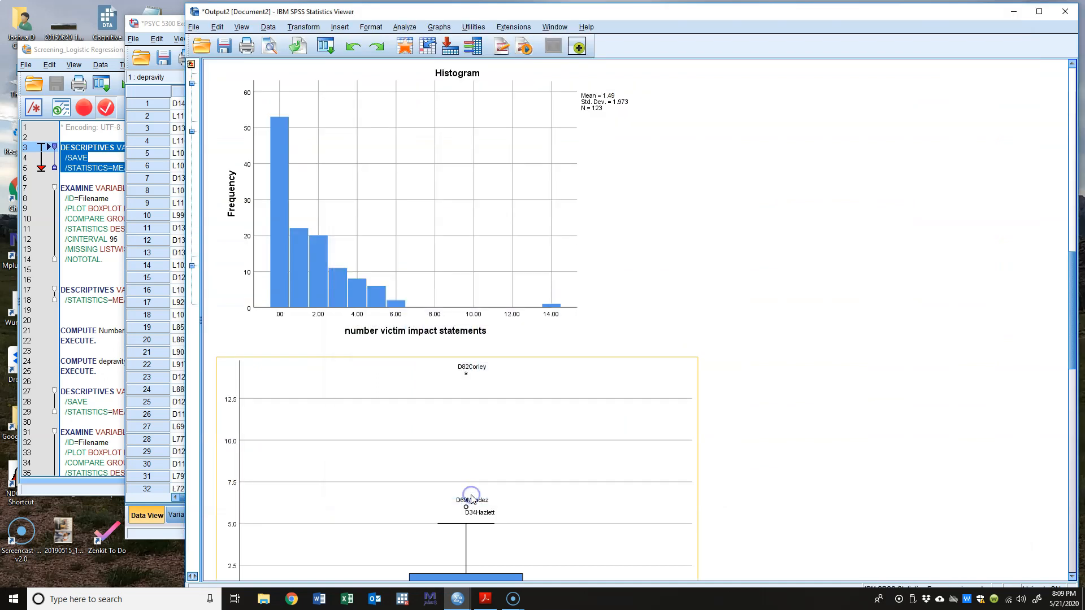
- Go back to the dataset and compare the new NumberR column with the original NumberVIS column
left_click(165, 27)
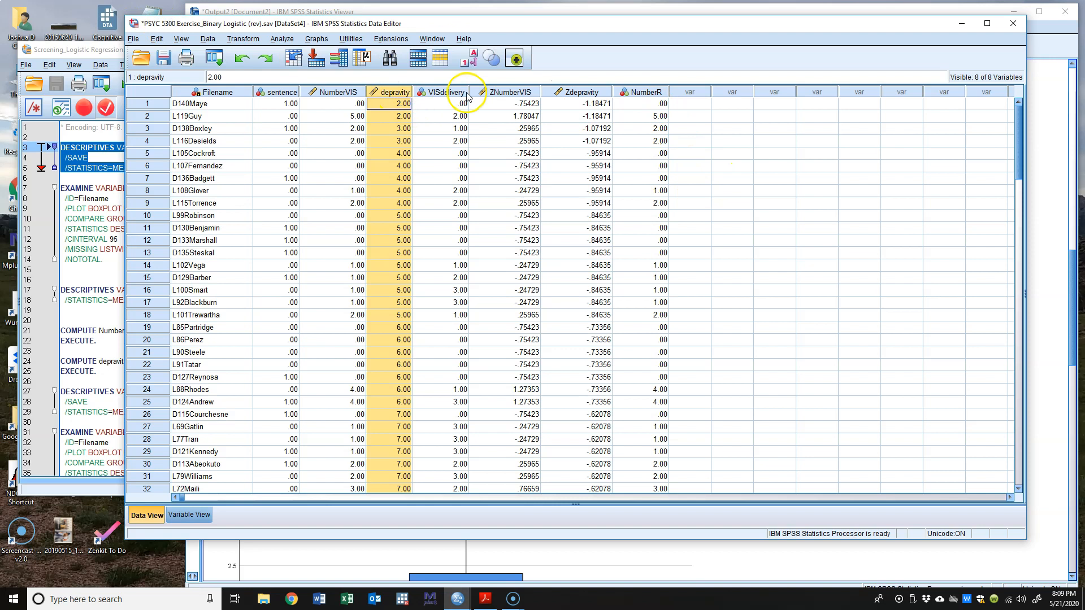
left_click(346, 92)
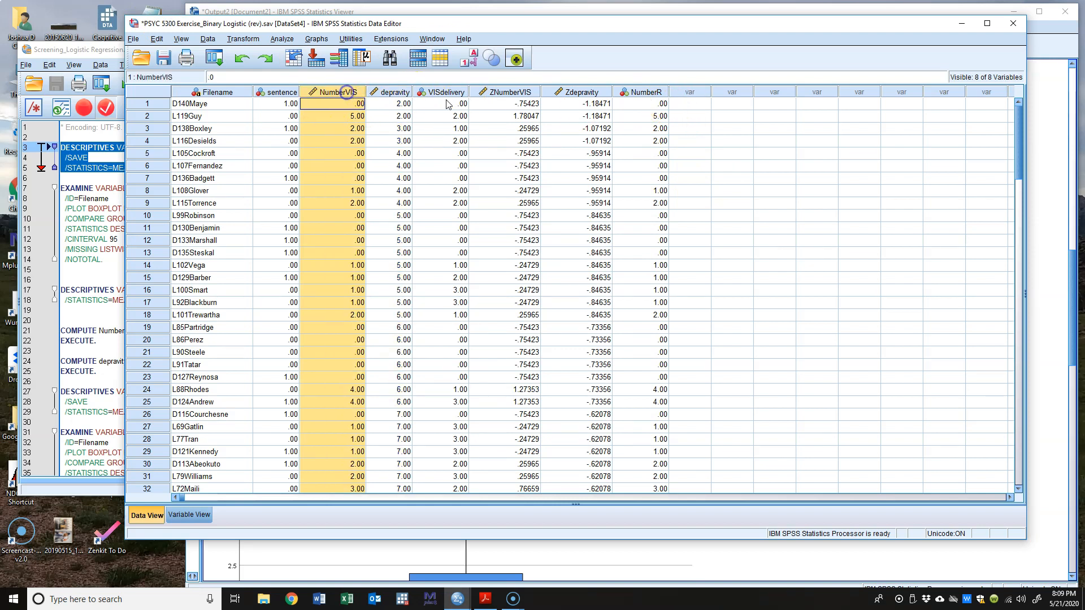
left_click(652, 93)
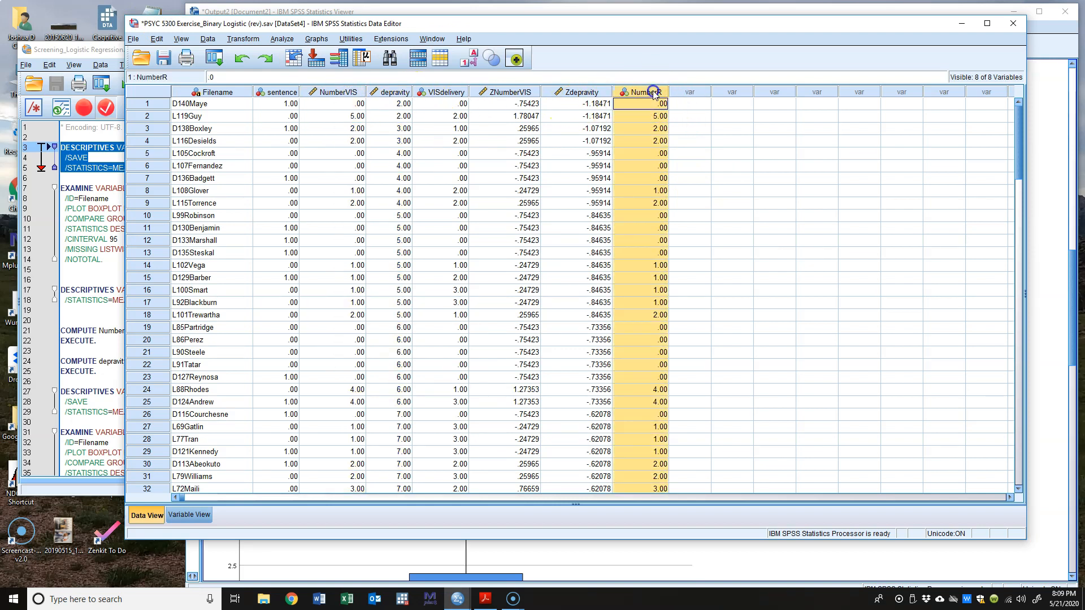
- Compute a new variable depravityR as a copy of depravity, checking the syntax file for the naming
left_click(280, 39)
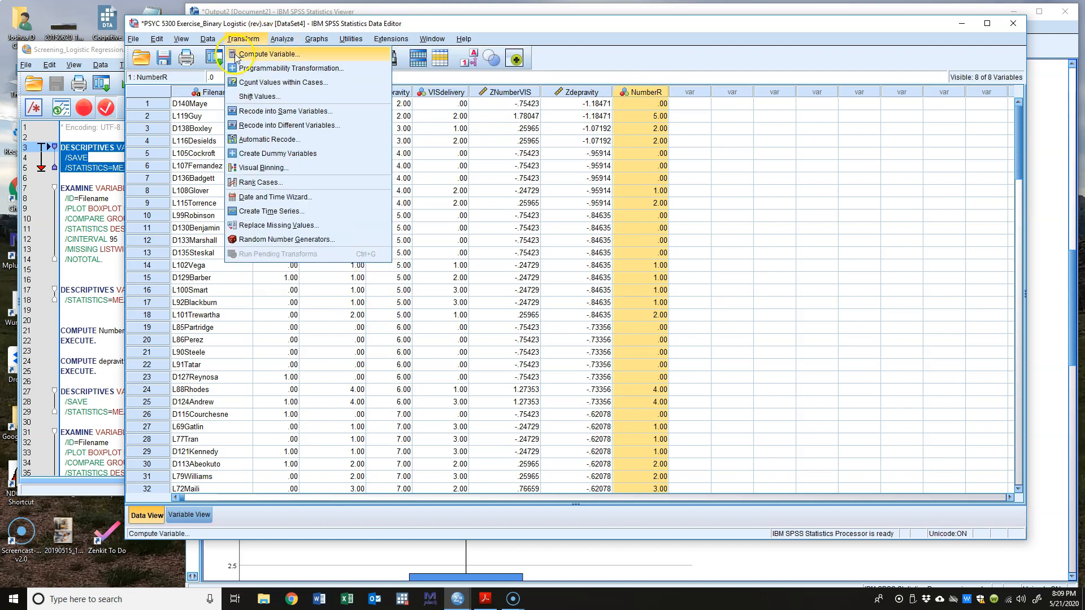
left_click(249, 57)
left_click(374, 231)
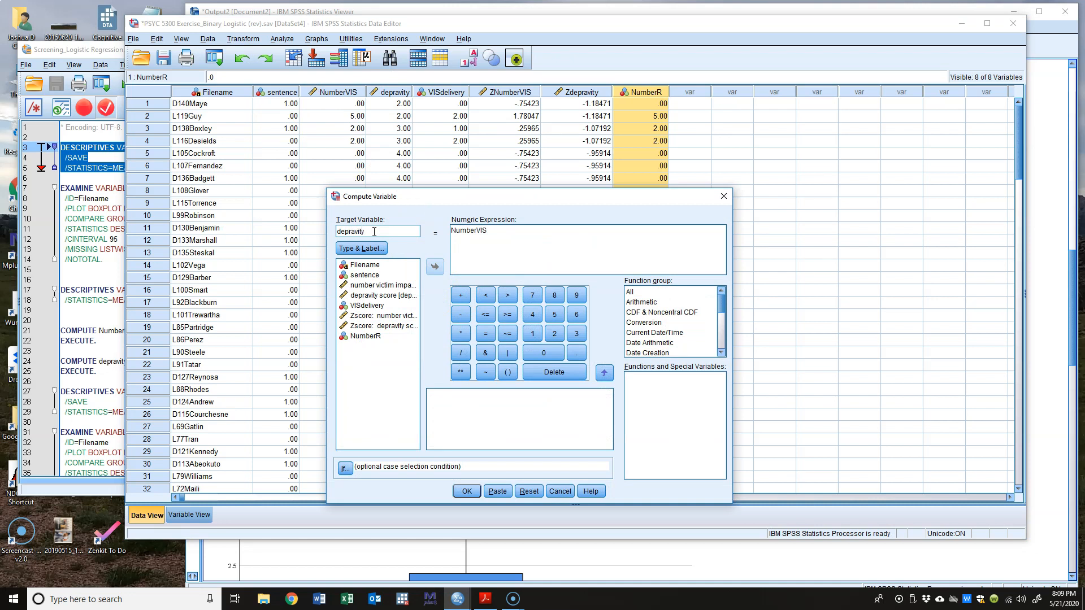
left_click(102, 49)
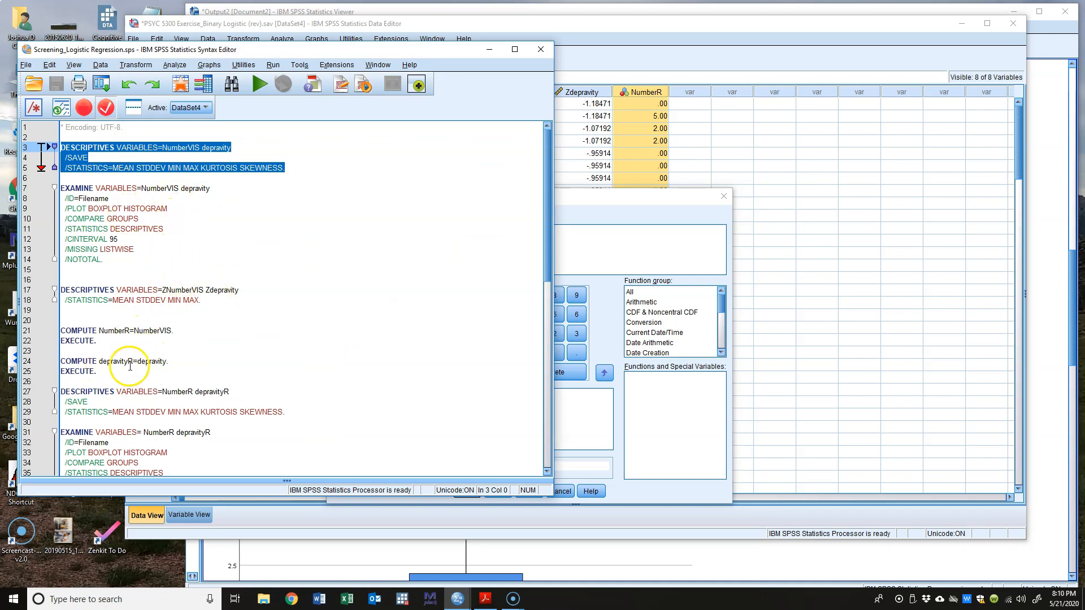
left_click(615, 196)
double_click(463, 230)
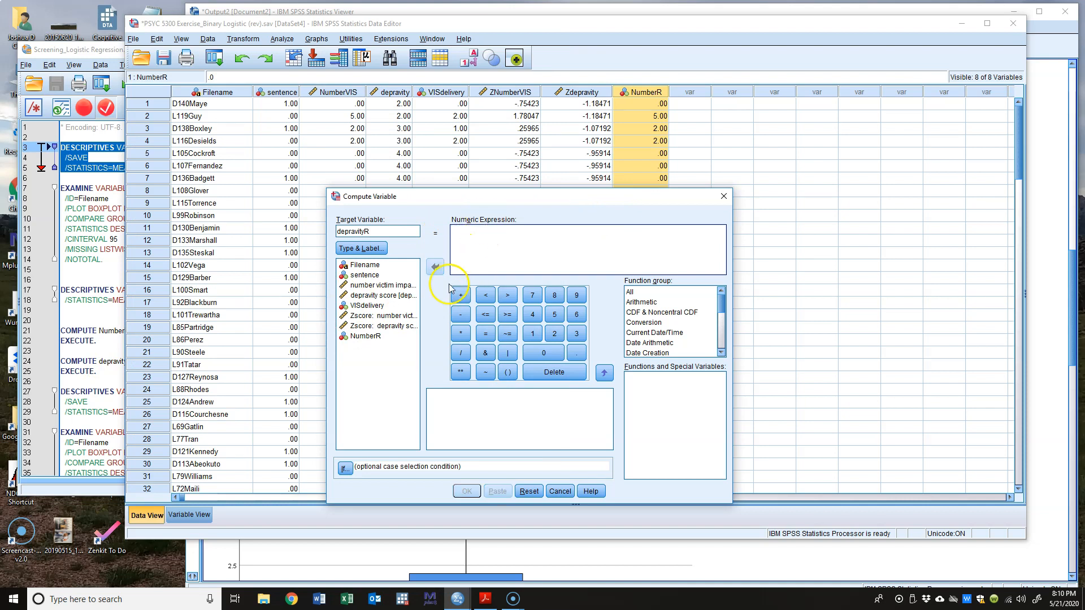
double_click(395, 296)
left_click(475, 496)
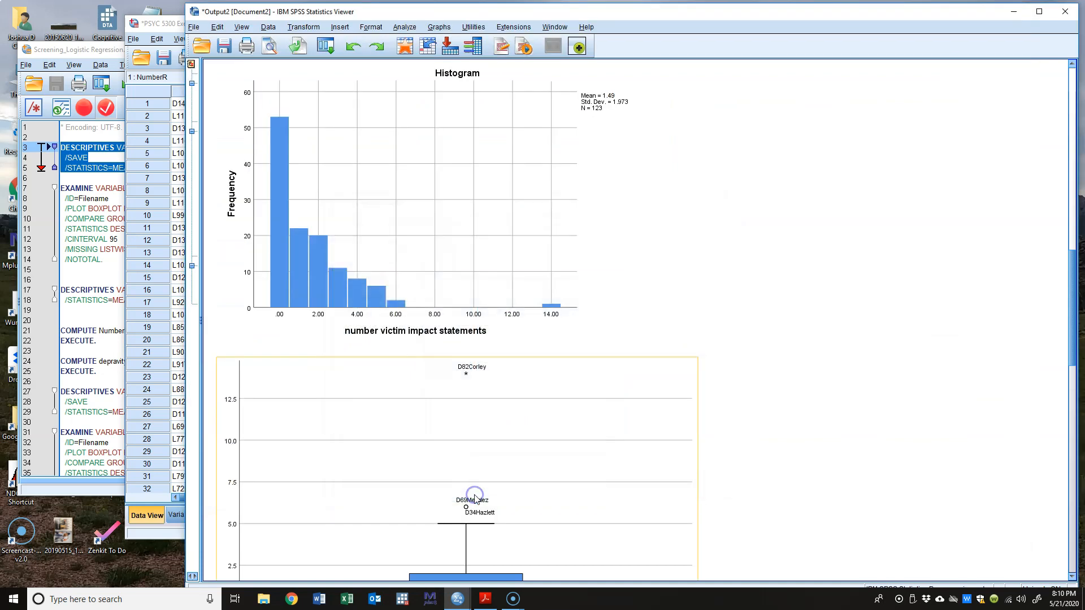
- Review the NumberR and depravityR COMPUTE commands in the syntax file and compare them with the output log
left_click(289, 418)
scroll(289, 418, "down", 15)
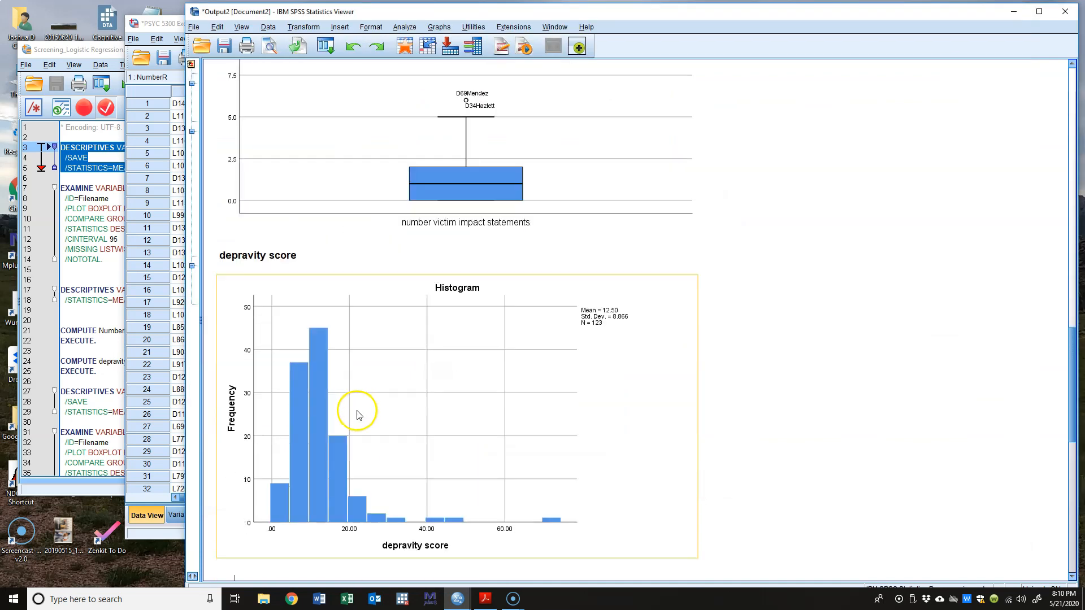
left_click(96, 52)
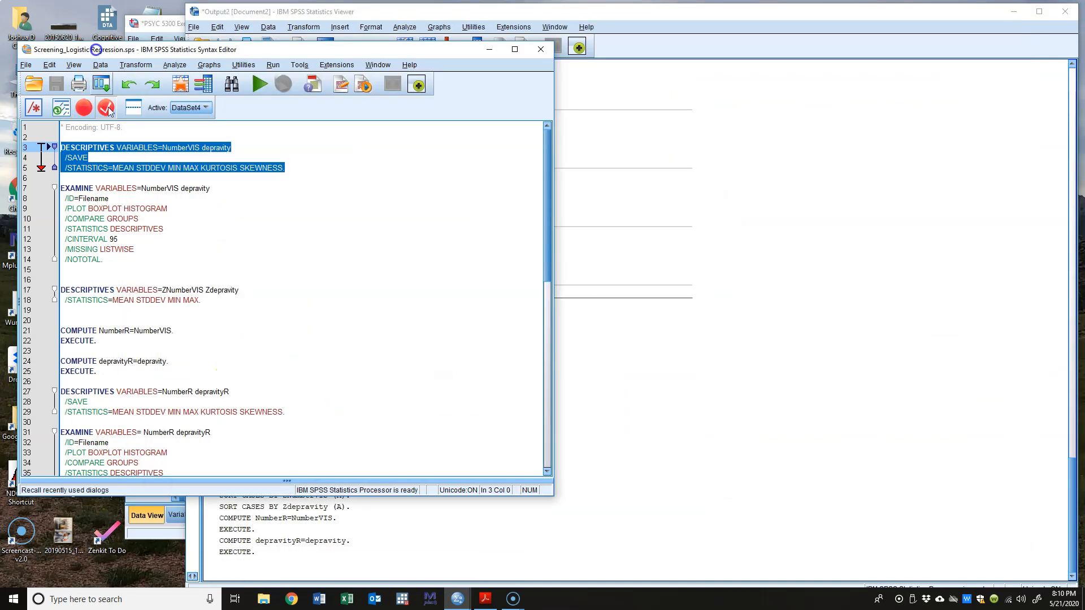
left_click(93, 322)
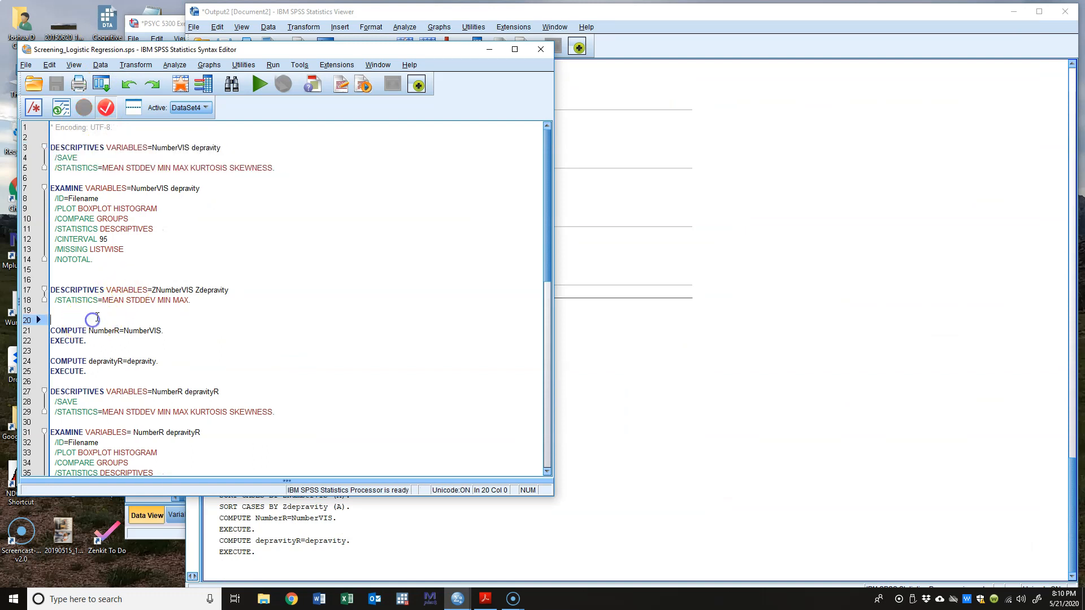
scroll(94, 317, "down", 3)
mouse_move(107, 286)
left_mouse_down()
mouse_move(36, 270)
mouse_move(37, 235)
left_mouse_up()
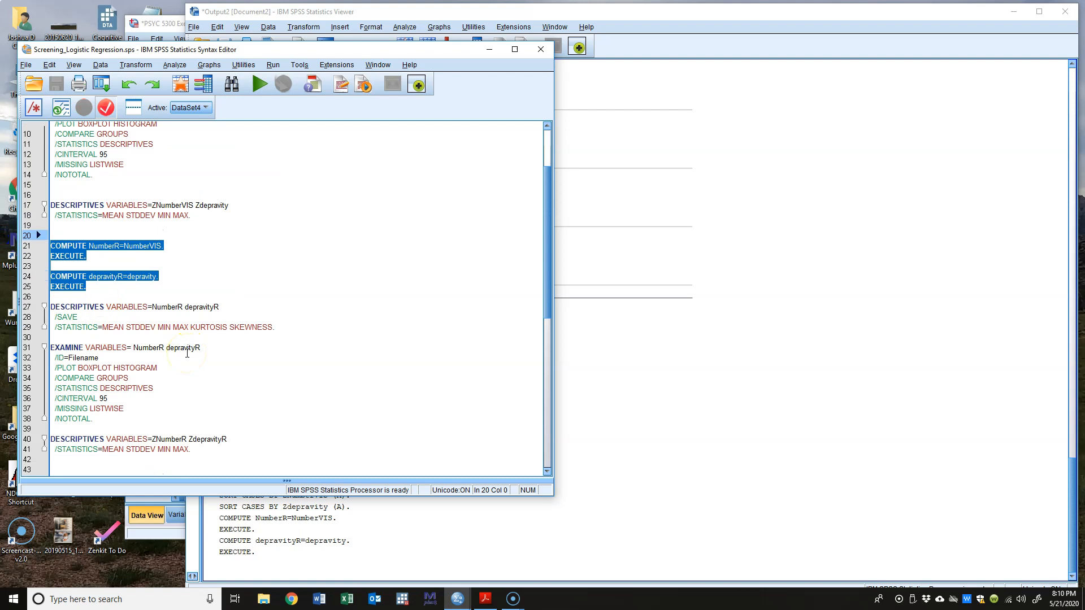
left_click(648, 16)
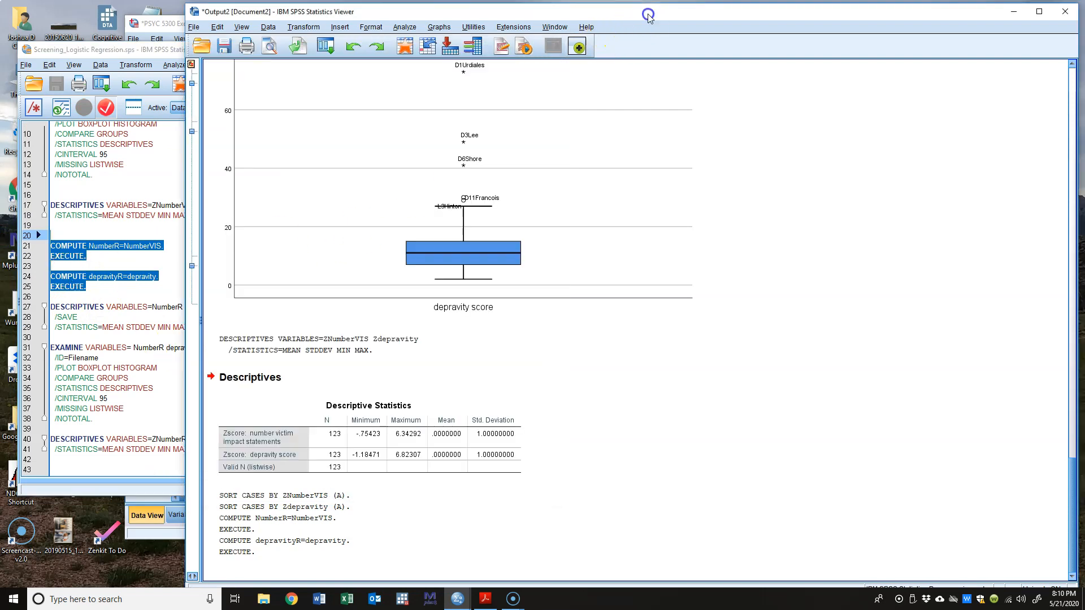
- Return to the dataset and check the new NumberR and depravityR columns
left_click(148, 516)
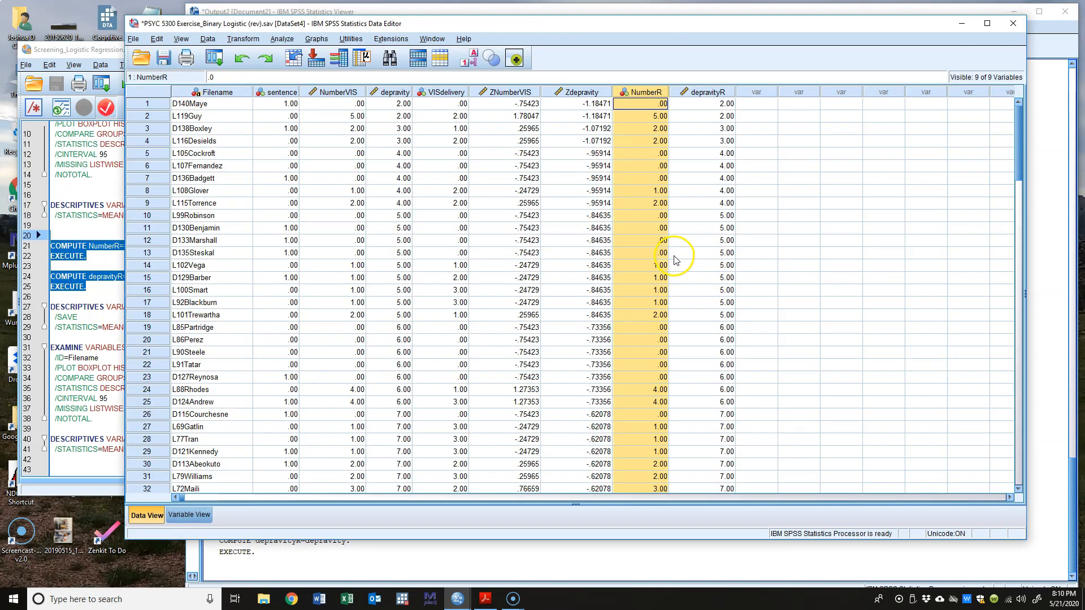
left_click(705, 95)
left_click(646, 95)
left_click(696, 96)
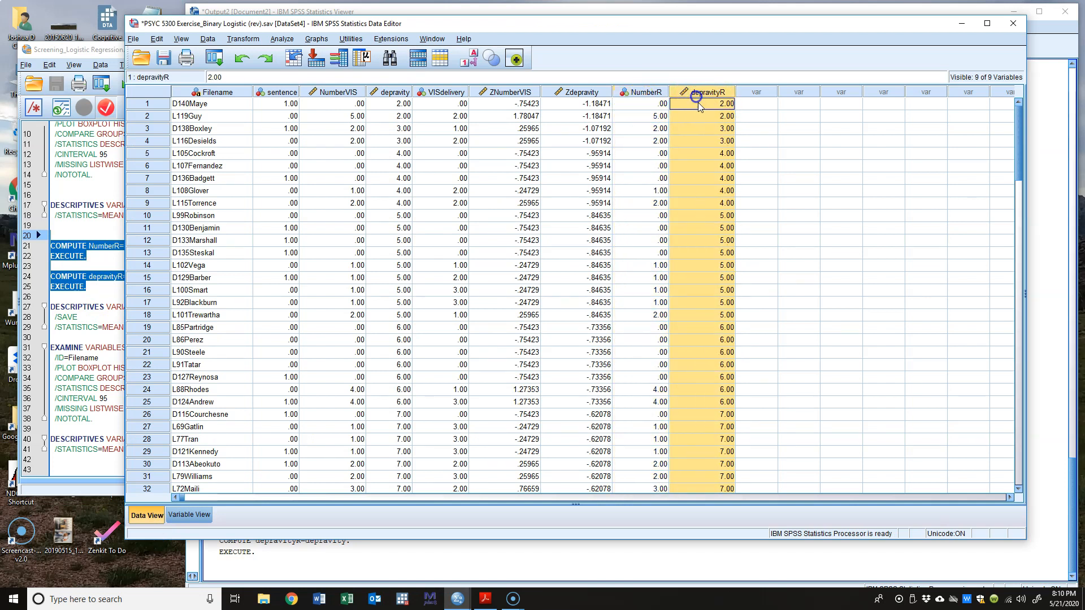
left_click(643, 93)
- Sort the cases by NumberR in ascending order and go to the highest values
right_click(642, 93)
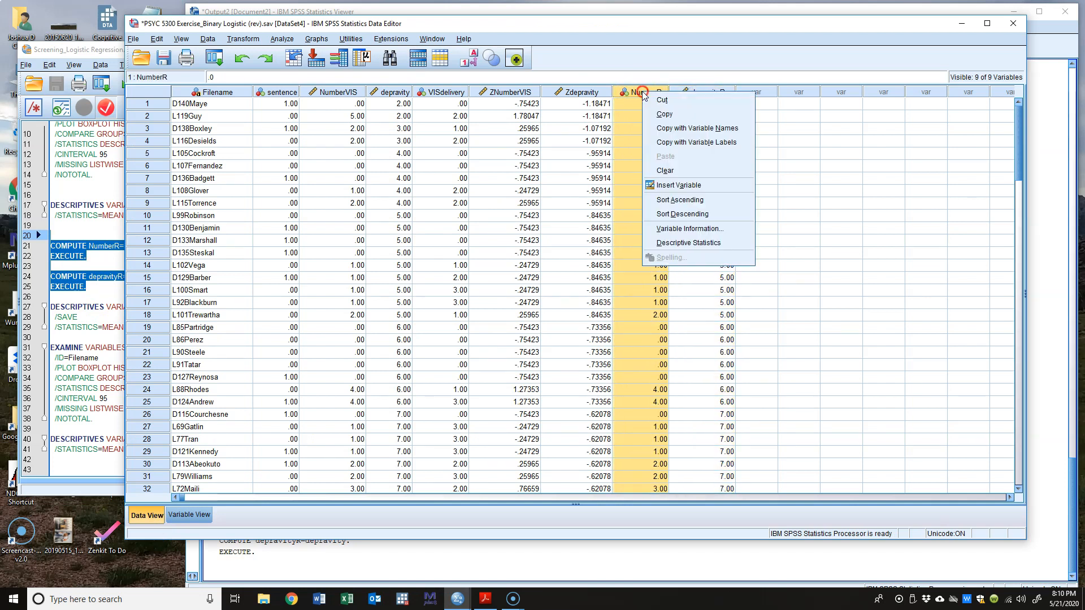
left_click(685, 200)
scroll(678, 226, "down", 20)
scroll(664, 252, "down", 15)
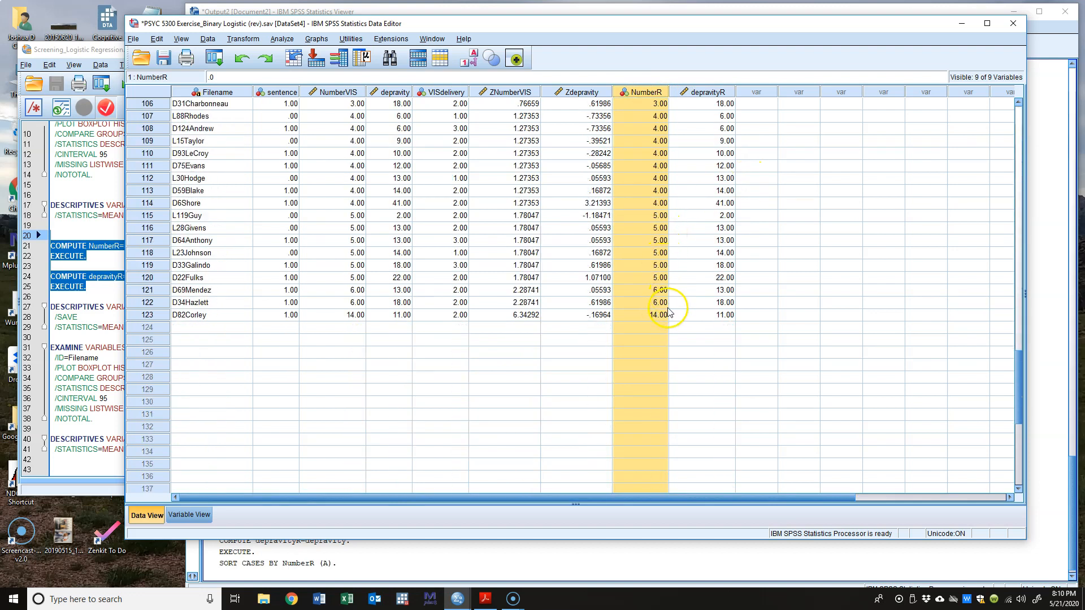
- Compare the highest NumberR values with the number victim impact statements histogram in the output
left_click(664, 303)
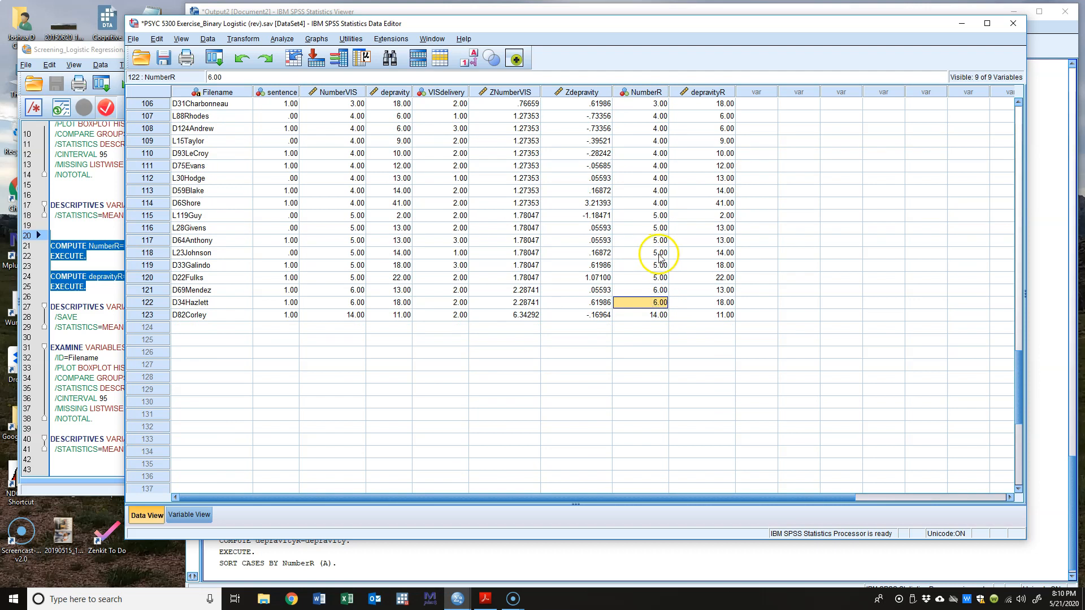
scroll(659, 253, "up", 1)
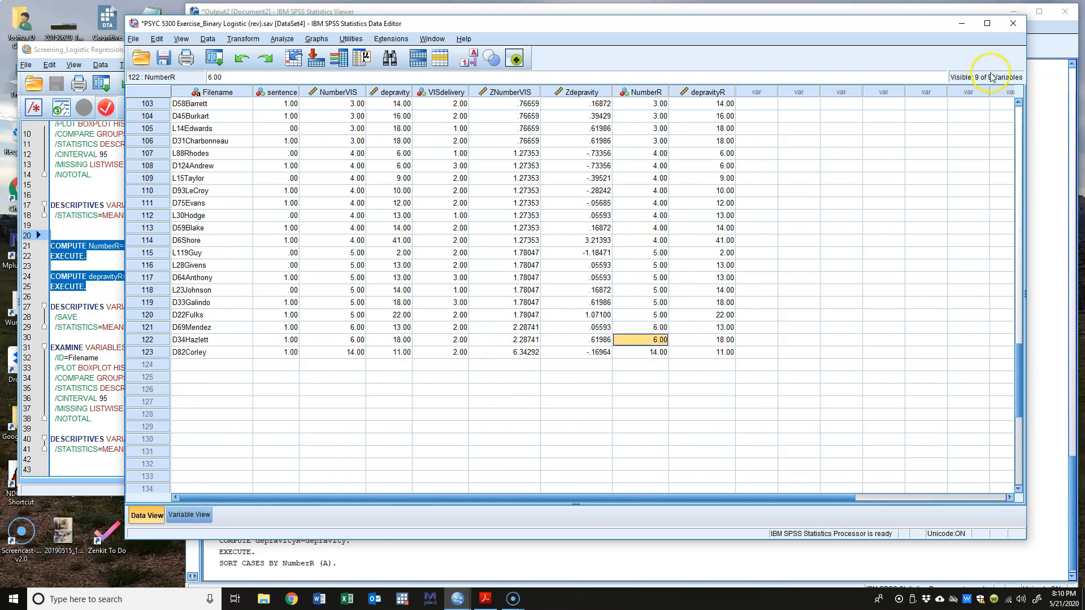
left_click(1047, 49)
scroll(661, 266, "up", 10)
scroll(663, 272, "up", 3)
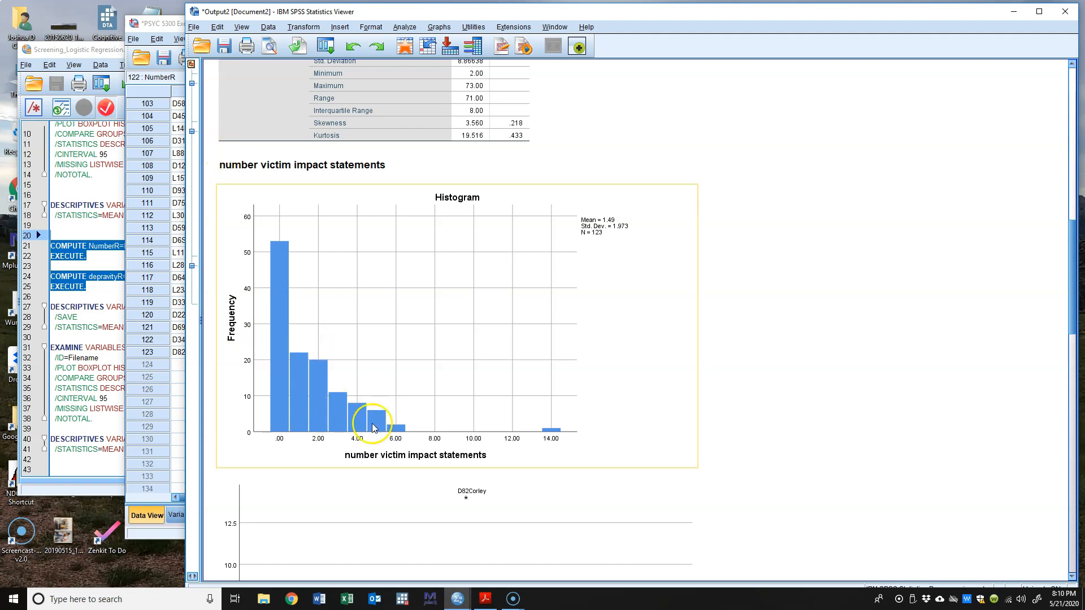
- Return to the dataset and recode the NumberR outlier in row 123 to 7
left_click(165, 23)
left_click(653, 354)
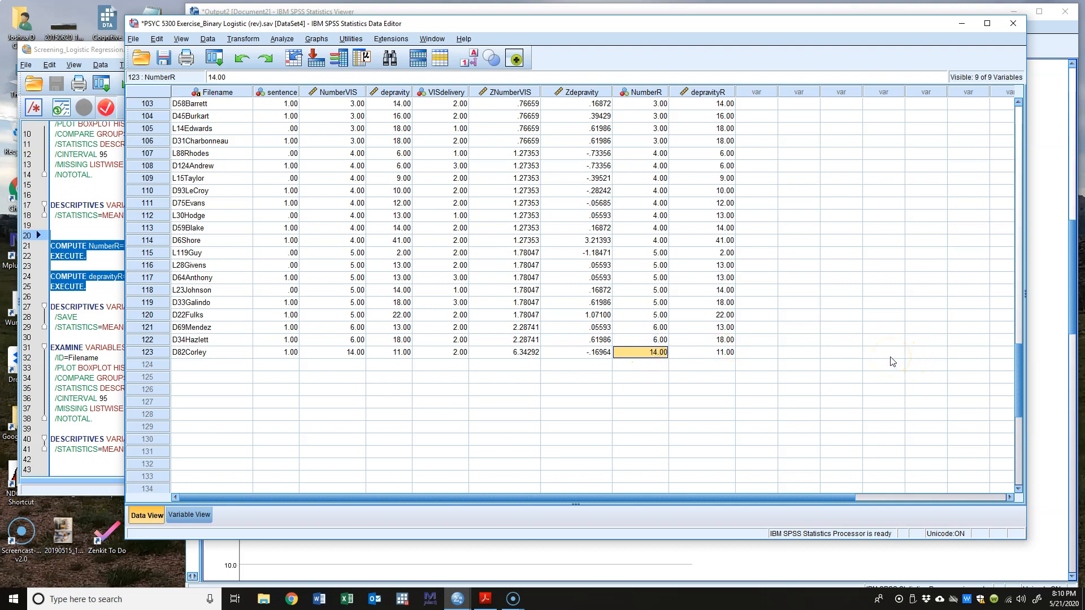
type("7")
key("Right")
key("Left")
key("Up")
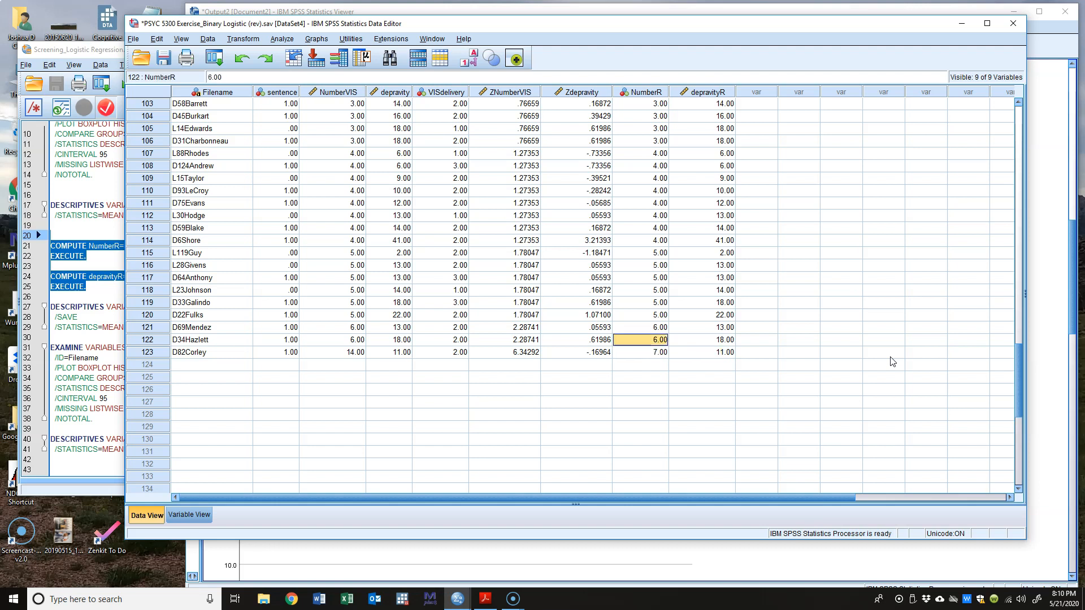
- Compare the recoded NumberR value in row 123 with the one above it and look through the whole NumberR column
key("Down")
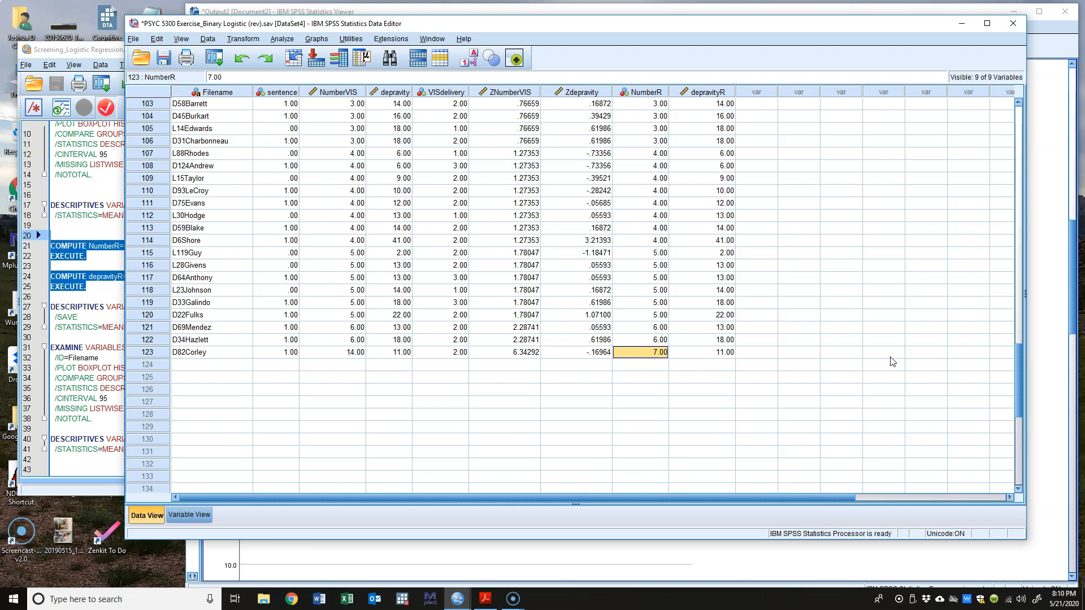
key("Up")
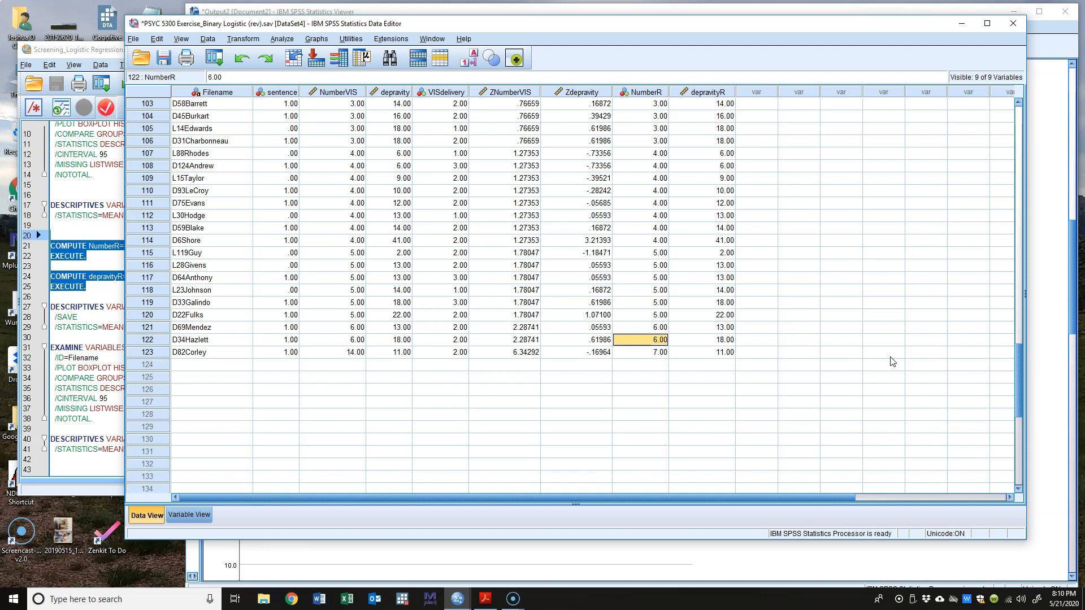
key("Down")
key("Up")
key("Down")
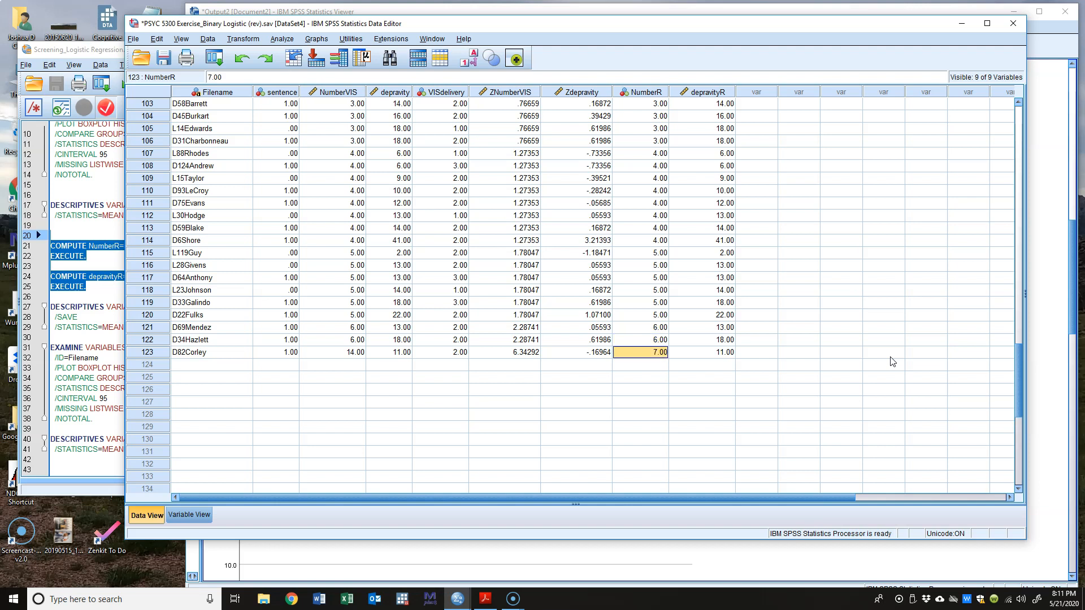
left_click(656, 92)
scroll(669, 270, "down", 13)
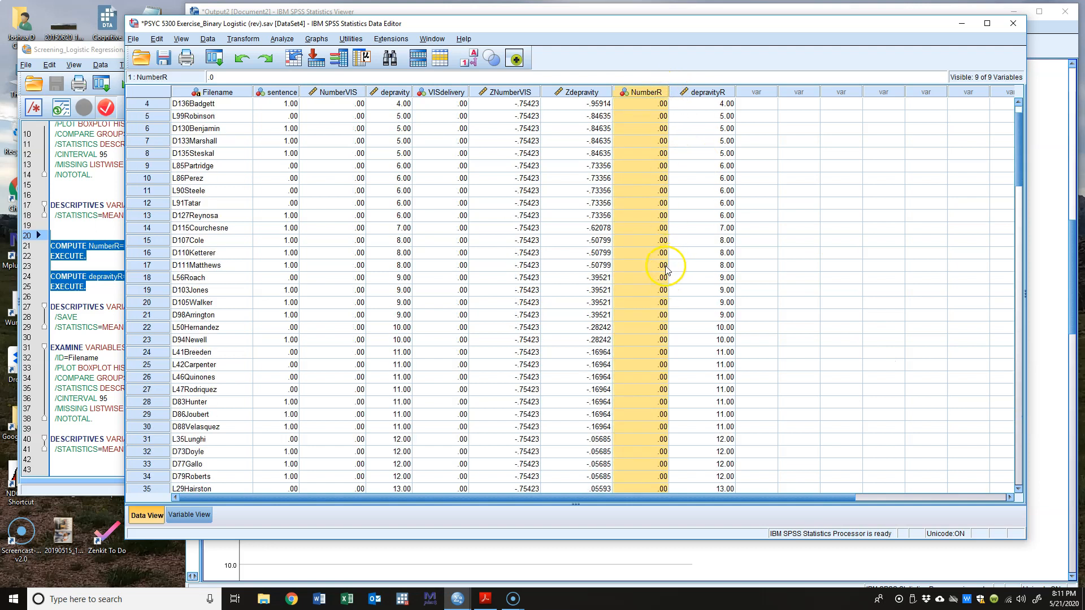
scroll(664, 271, "down", 20)
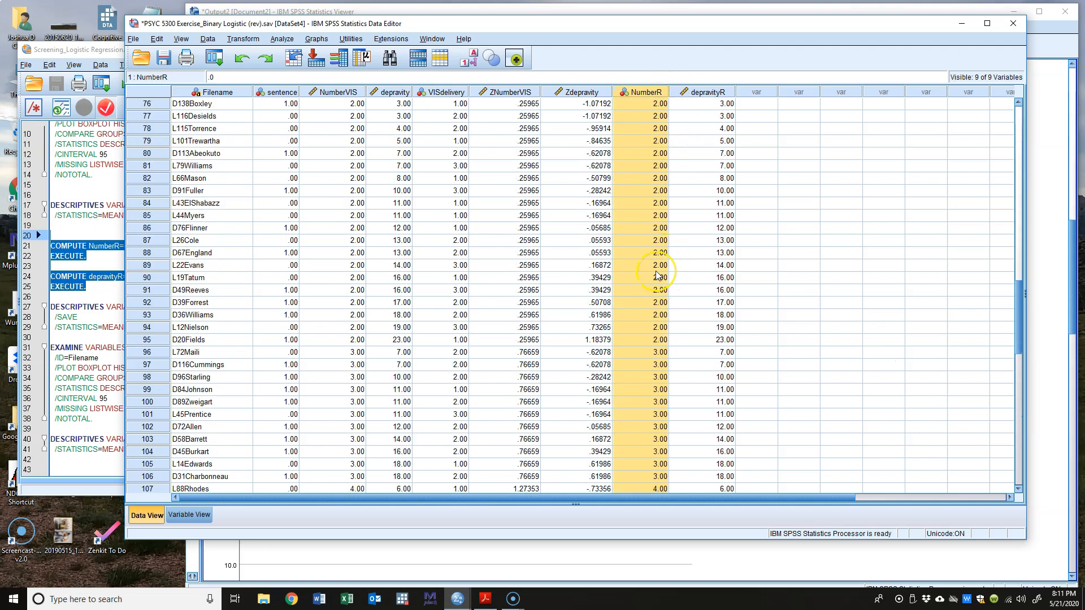
scroll(657, 275, "up", 20)
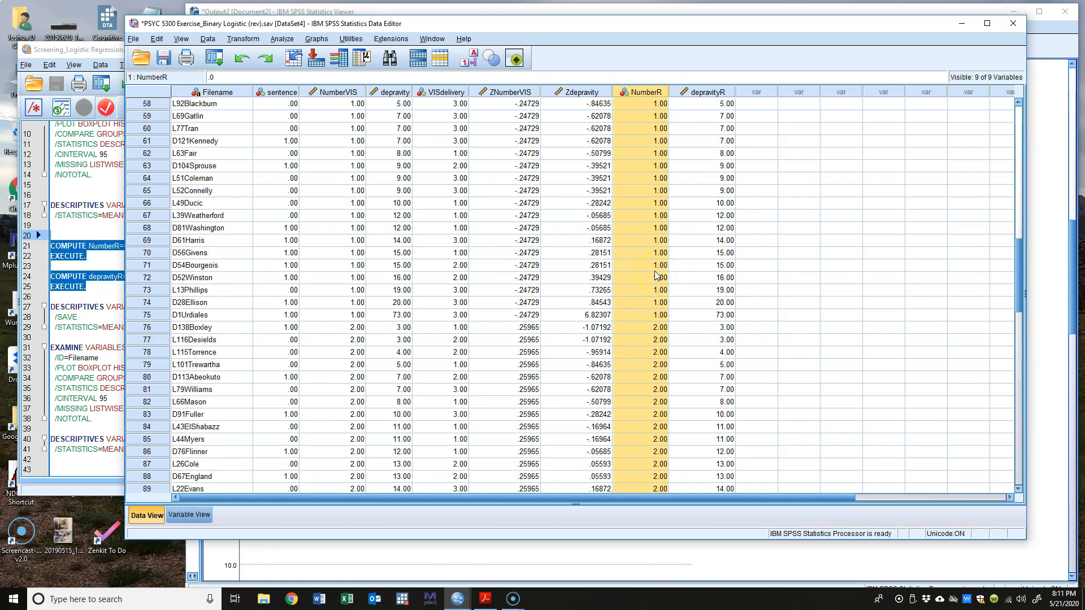
- Sort the cases by depravityR in ascending order and go to the highest values
right_click(728, 91)
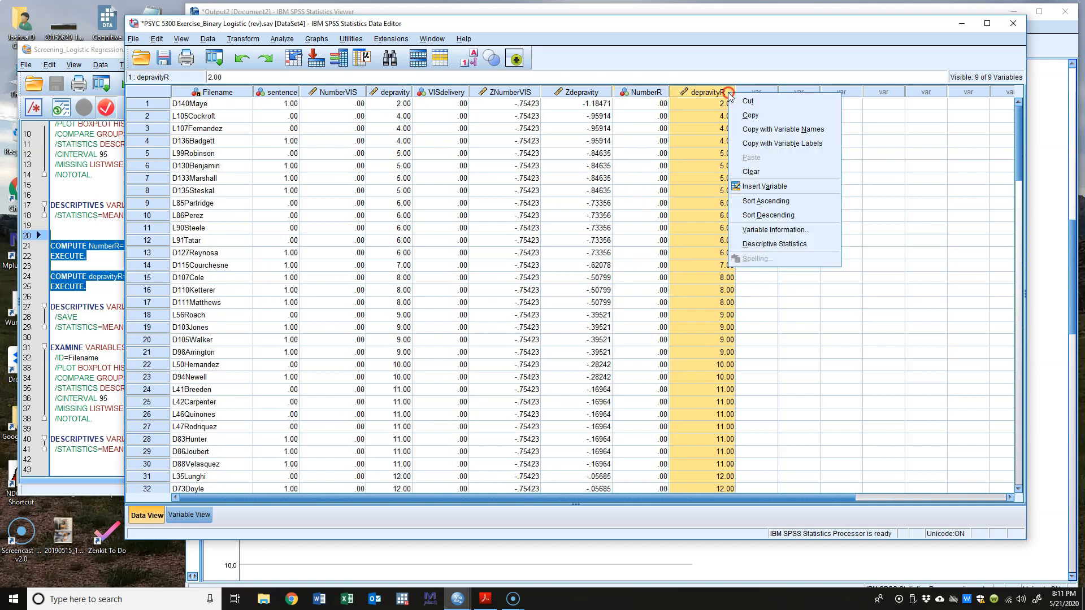
left_click(760, 202)
scroll(757, 206, "down", 20)
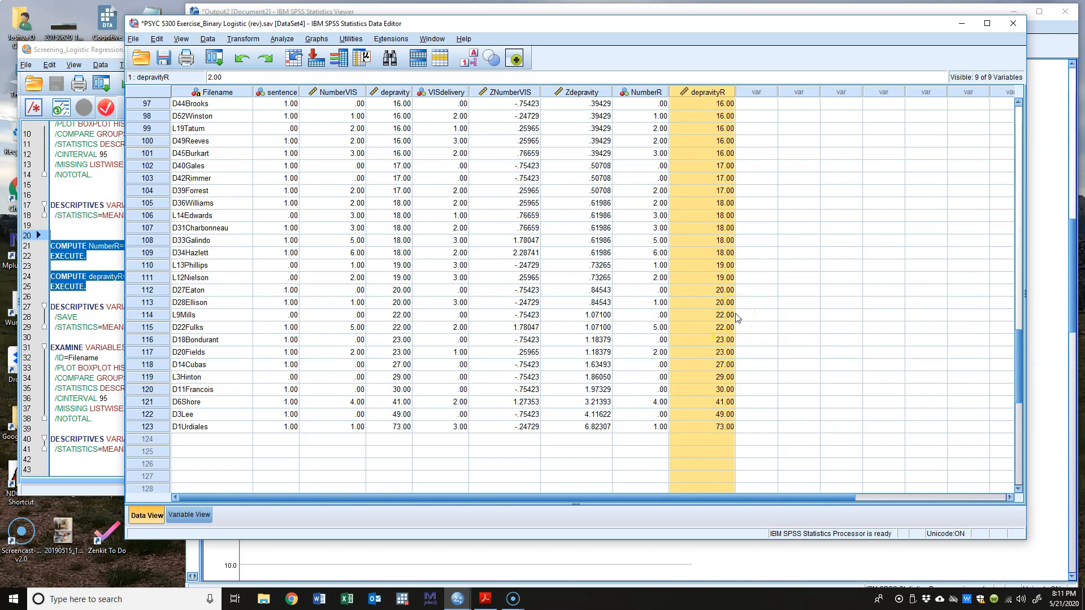
mouse_move(1019, 356)
left_mouse_down()
mouse_move(1033, 266)
mouse_move(1044, 298)
mouse_move(1029, 372)
left_mouse_up()
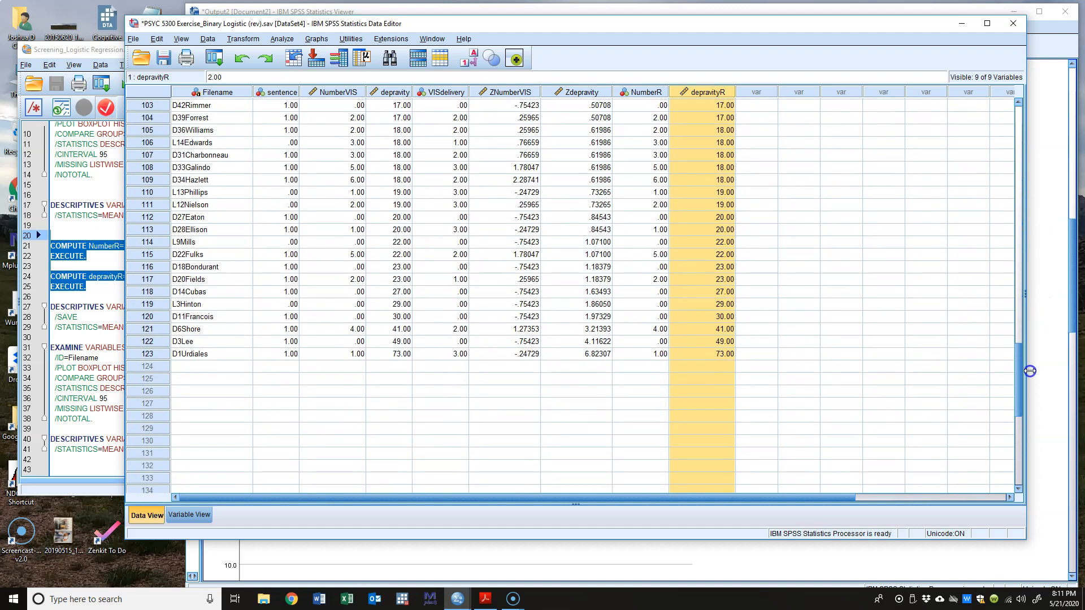
- Compare the most extreme depravityR value in the dataset with the depravity score histogram in the output
left_click(1042, 52)
scroll(758, 283, "down", 10)
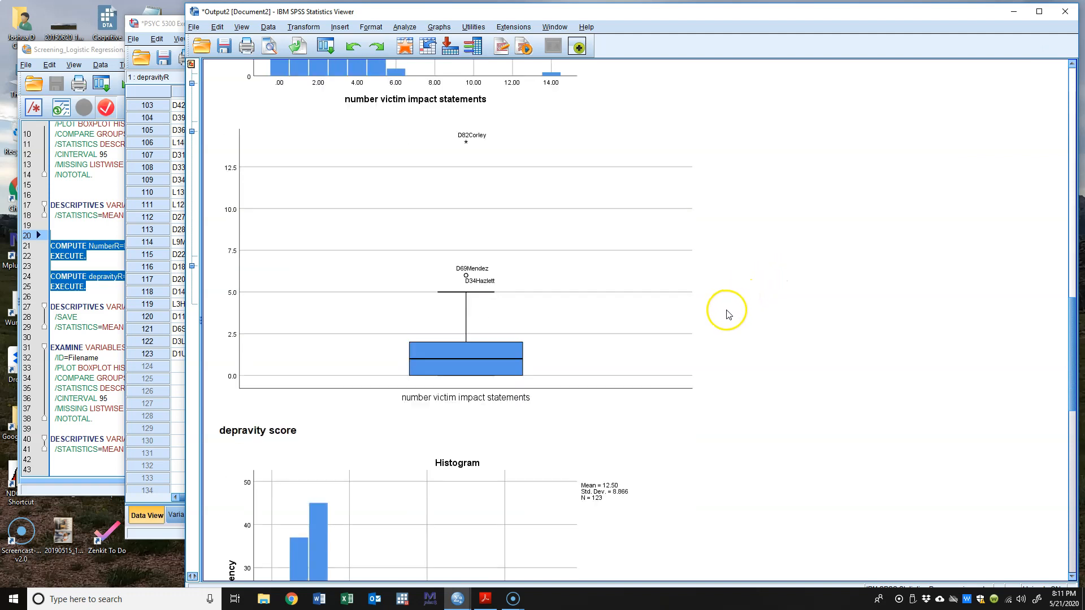
left_click(170, 25)
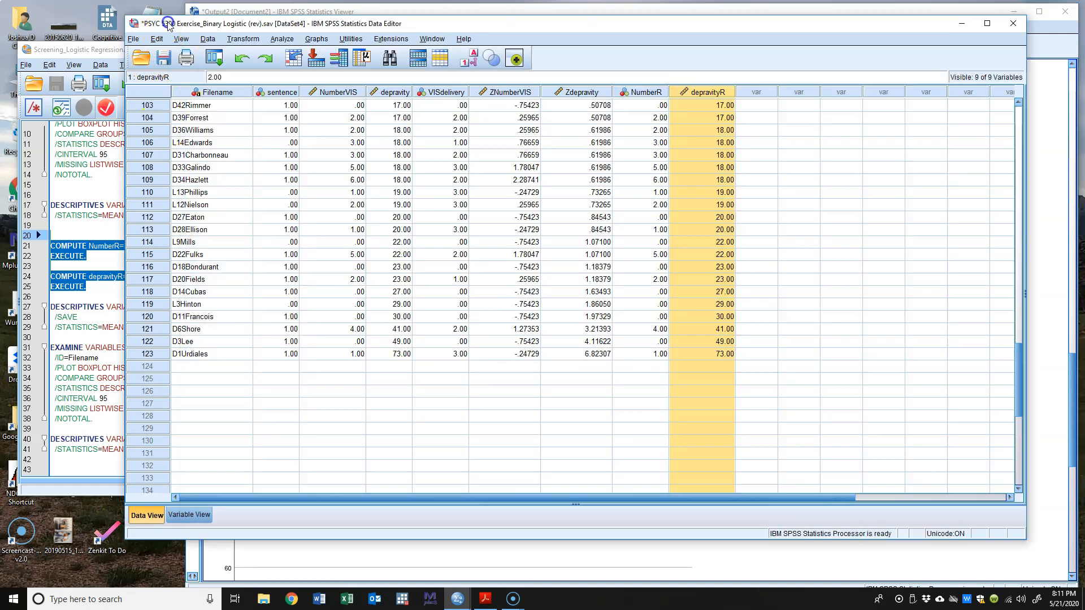
left_click(730, 358)
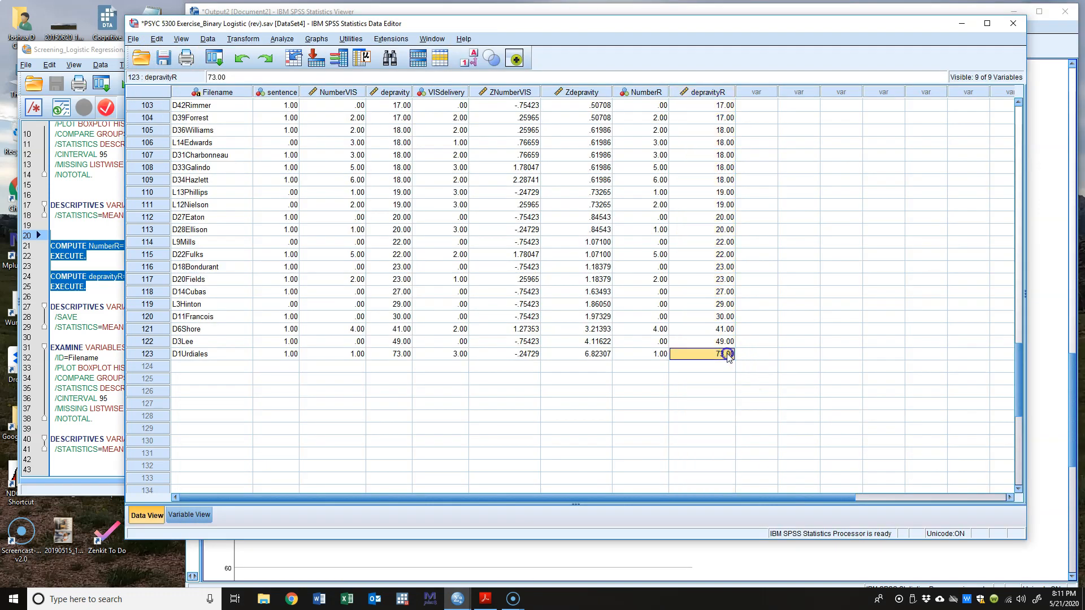
left_click(1052, 42)
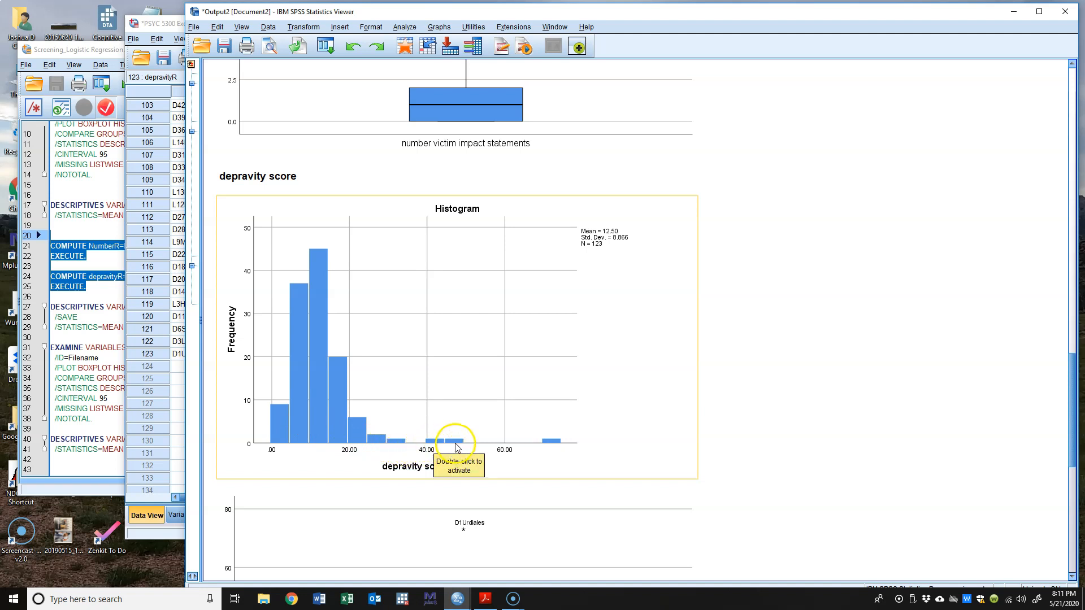
left_click(168, 23)
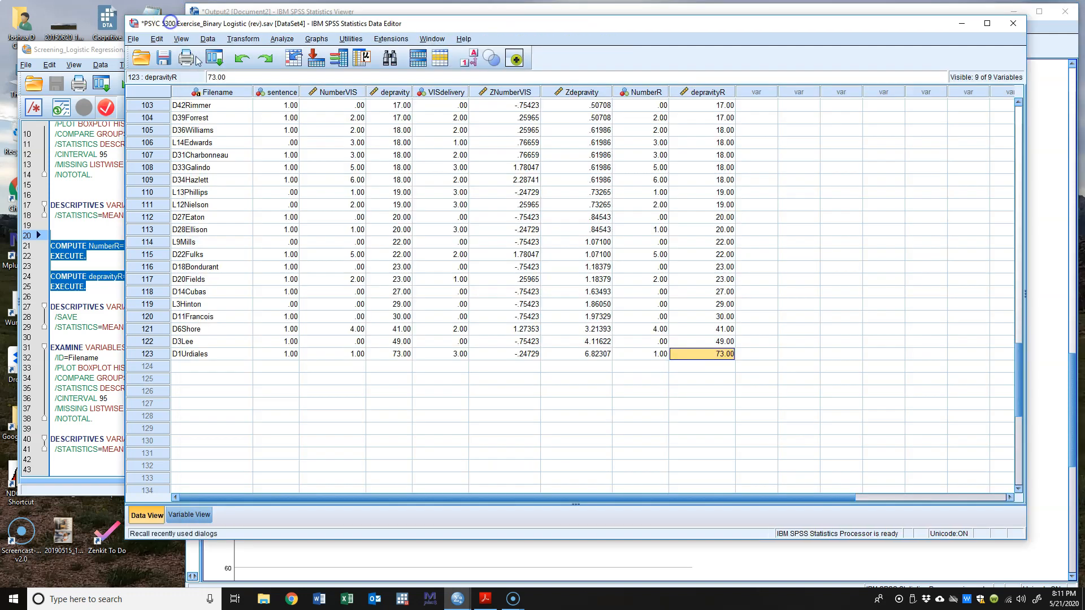
- Compare the spacing between the highest depravityR values in the cases leading up to row 123
left_click(726, 354)
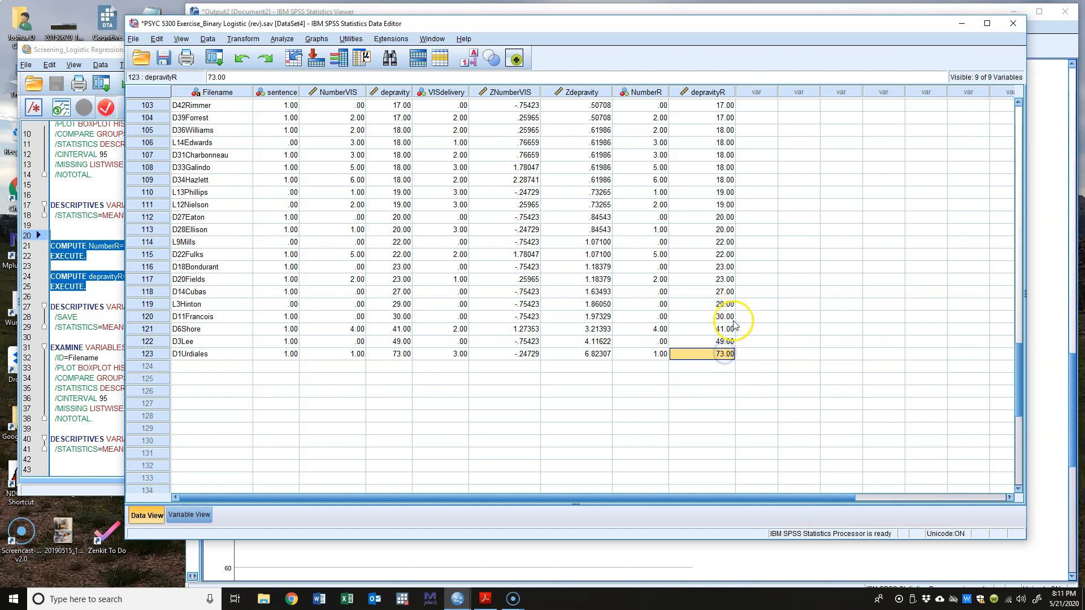
left_click(729, 180)
left_click_drag(729, 179, 725, 314)
left_click(728, 317)
left_click(729, 328)
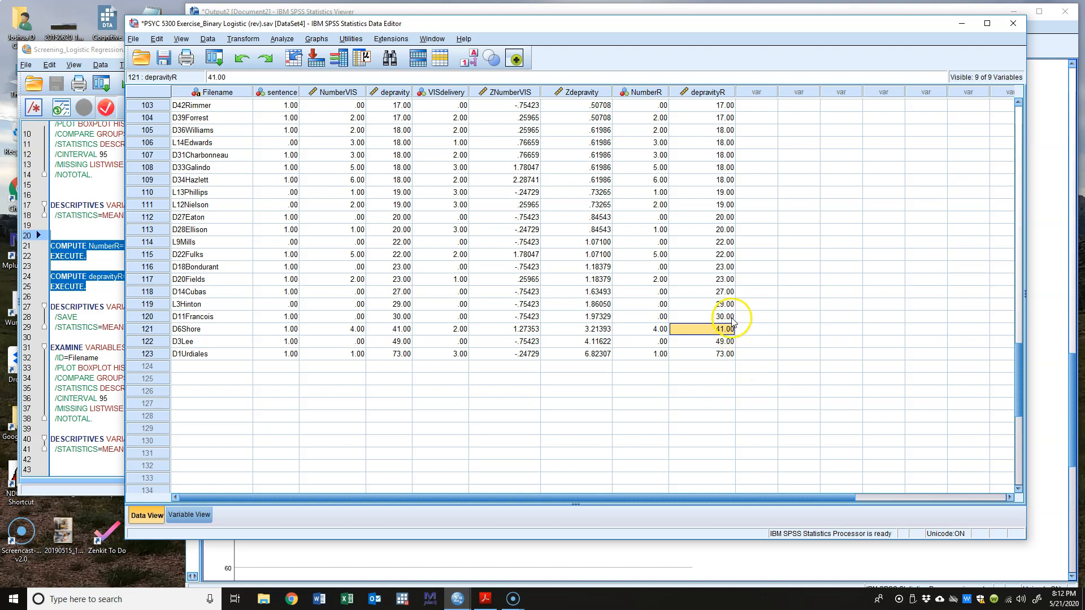
left_click(730, 342)
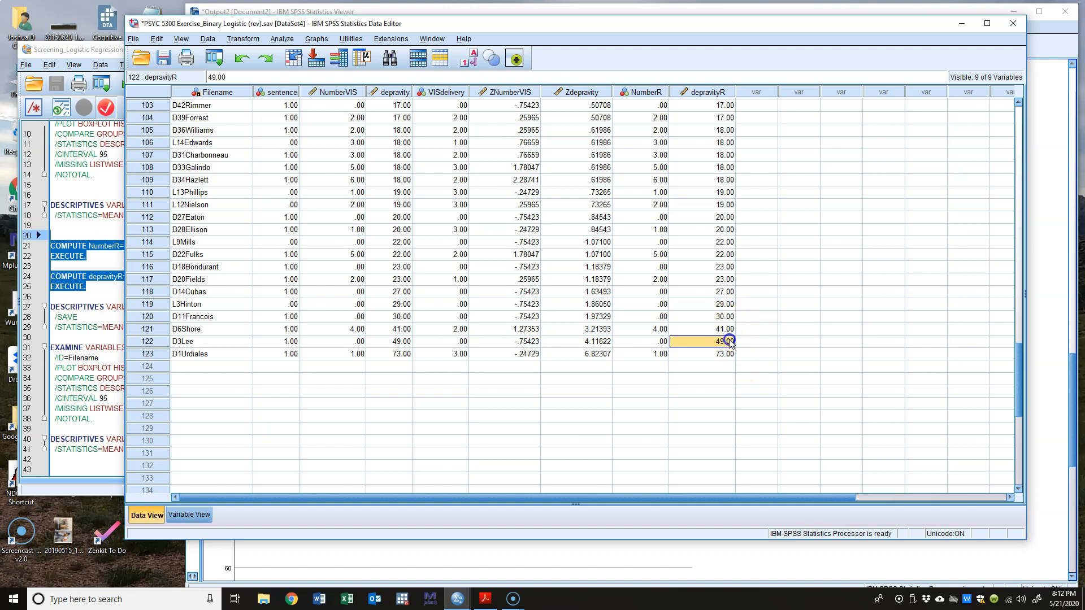
left_click(730, 328)
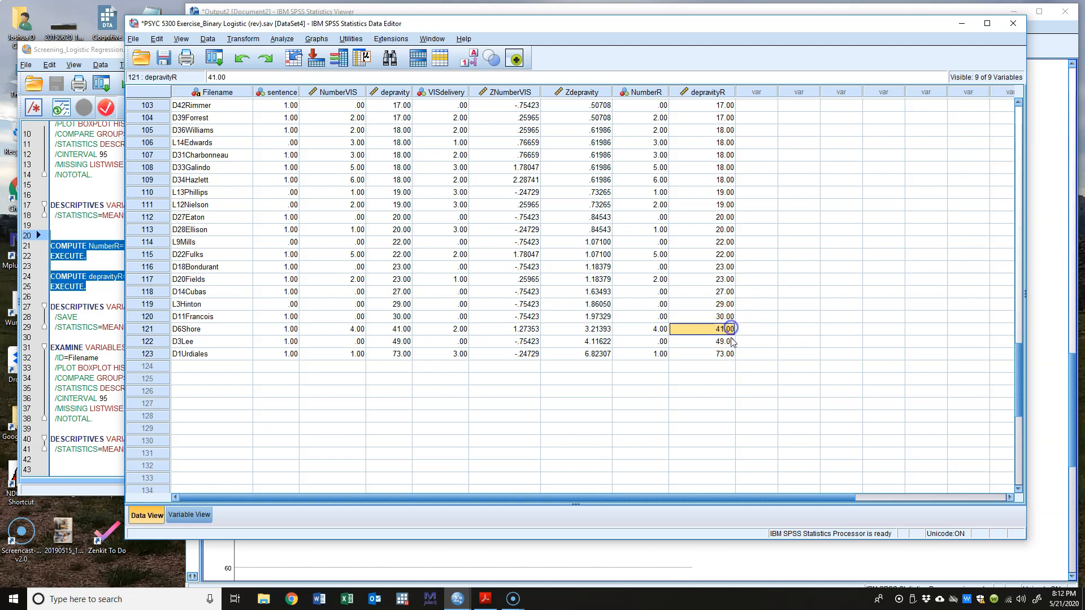
left_click(731, 342)
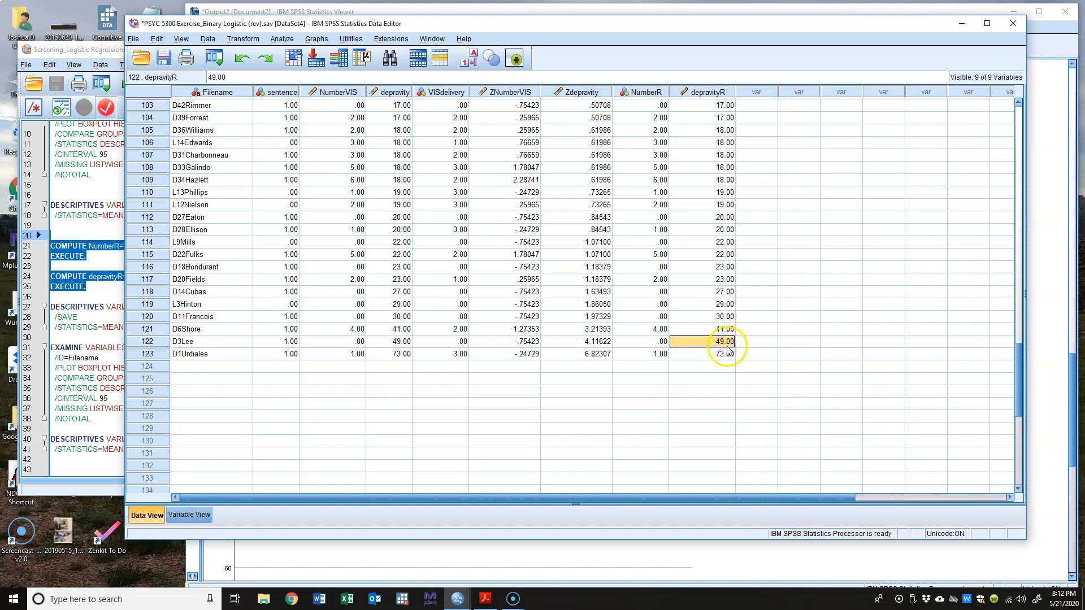
- Recode the depravityR outlier in row 123 to 60
left_click(723, 354)
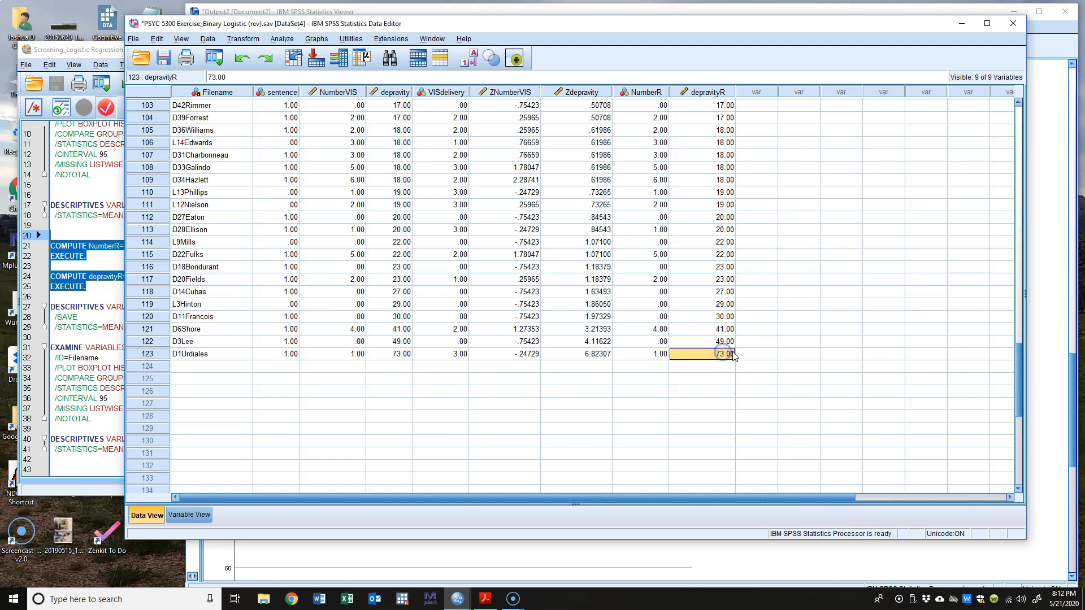
type("60")
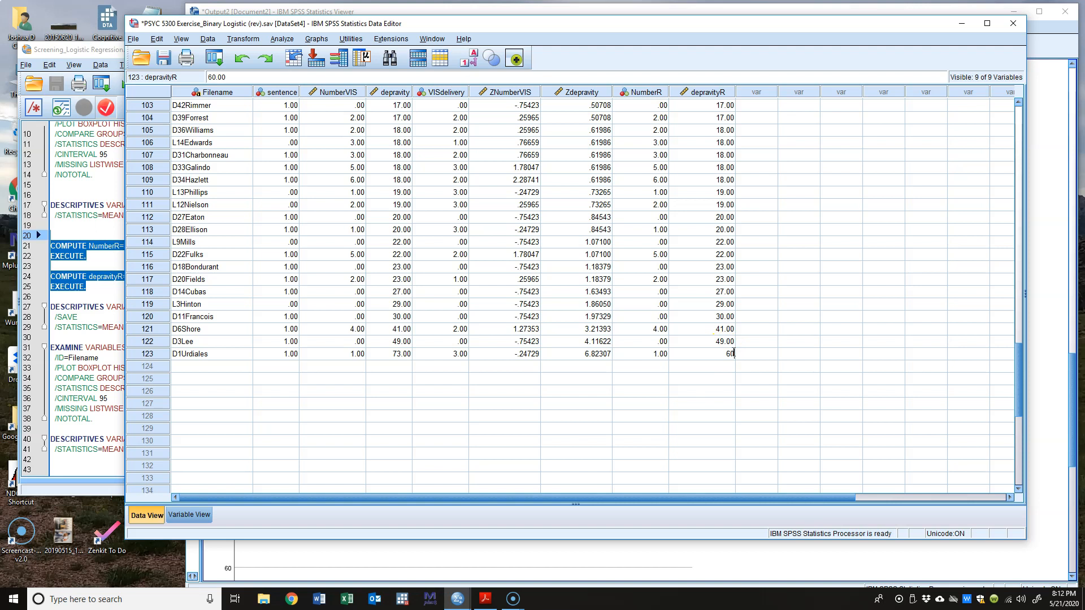
key("Tab")
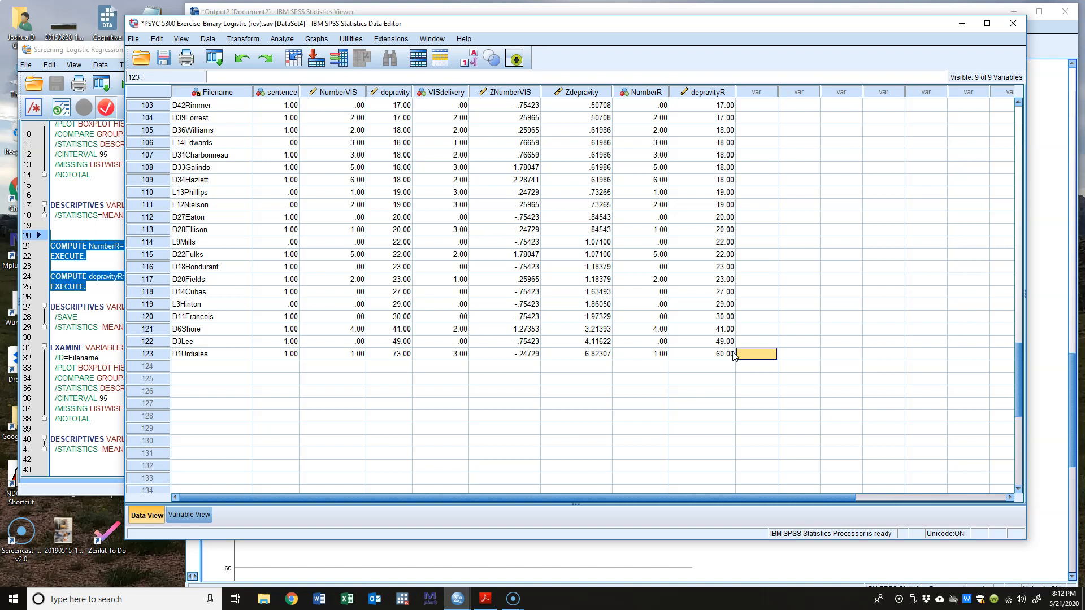
left_click(726, 353)
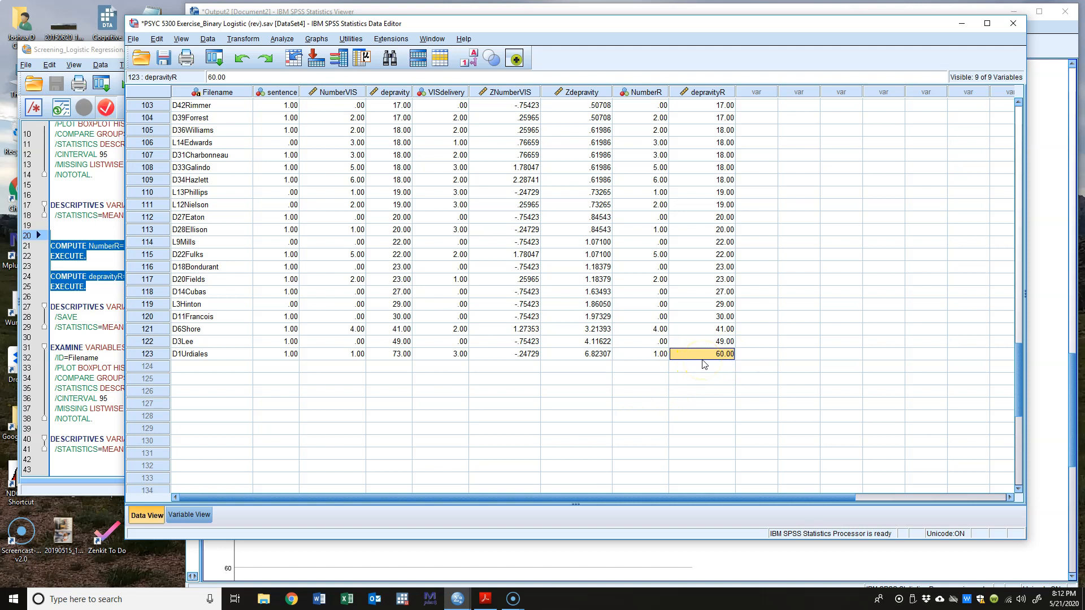
- Check the recoded depravityR value in row 123 against the depravity score histogram and the values in rows 120 to 122
left_click(1050, 50)
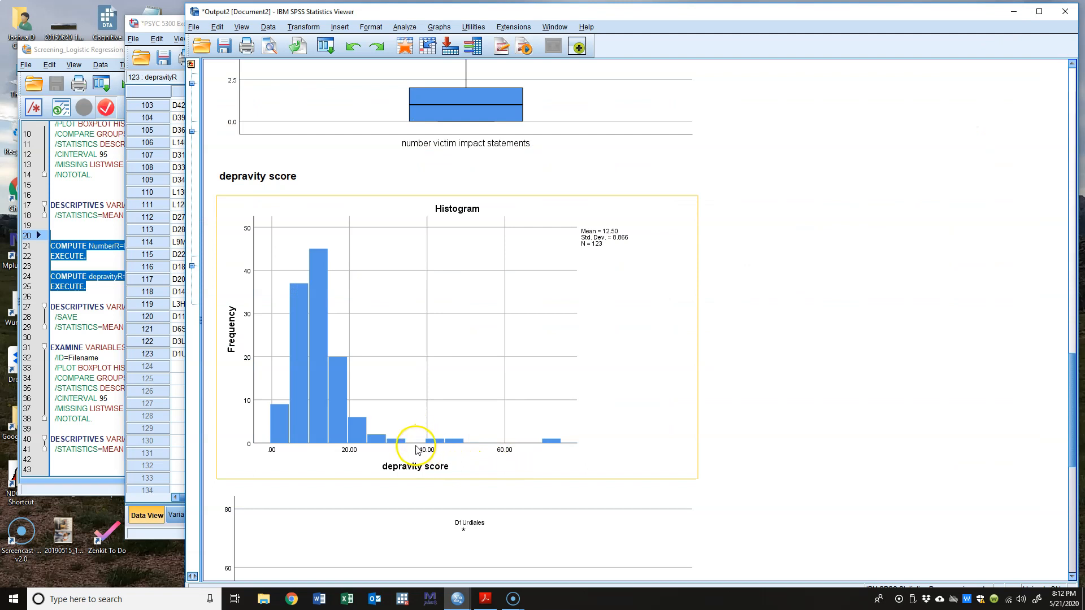
left_click(155, 24)
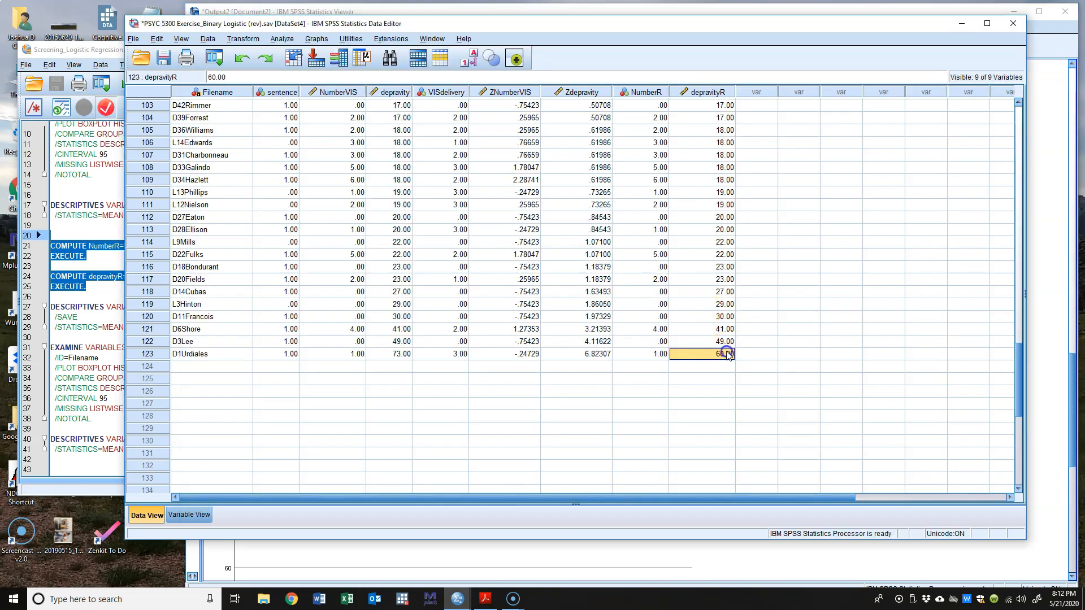
left_click(732, 317)
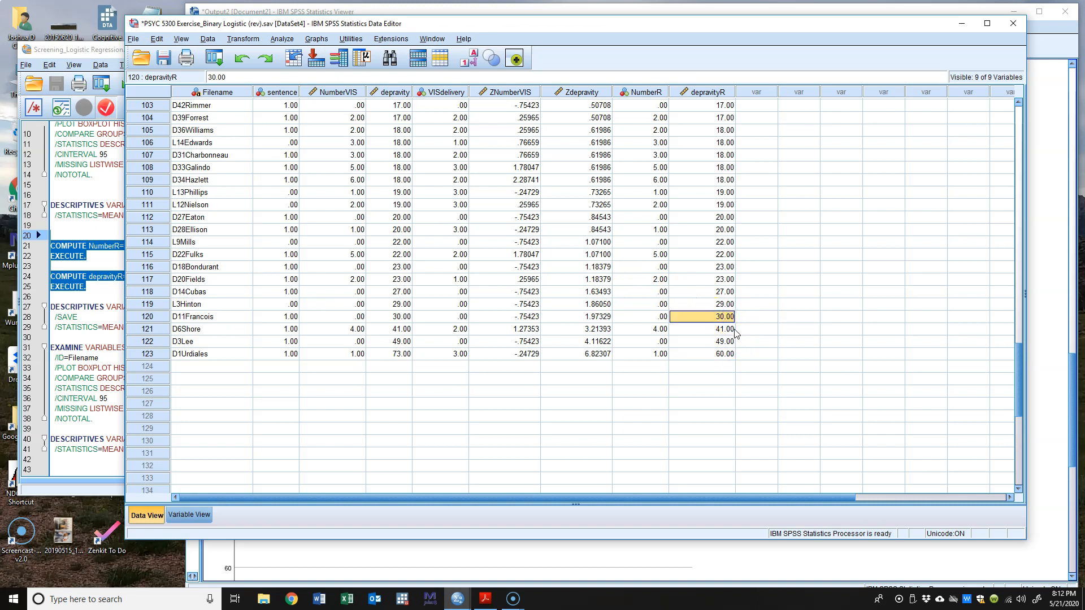
left_click(732, 332)
left_click(731, 342)
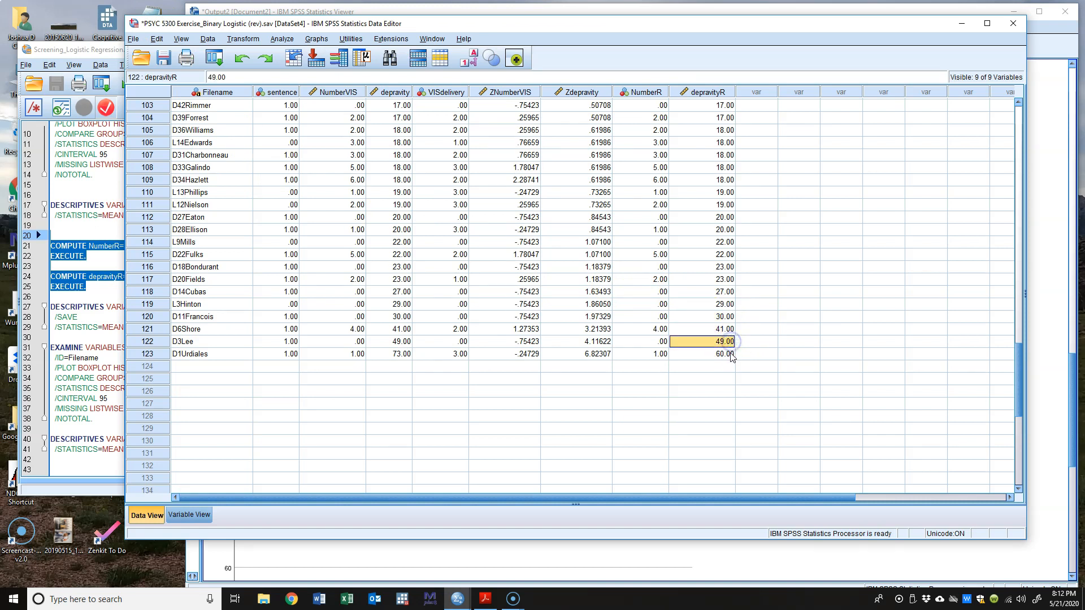
left_click(731, 355)
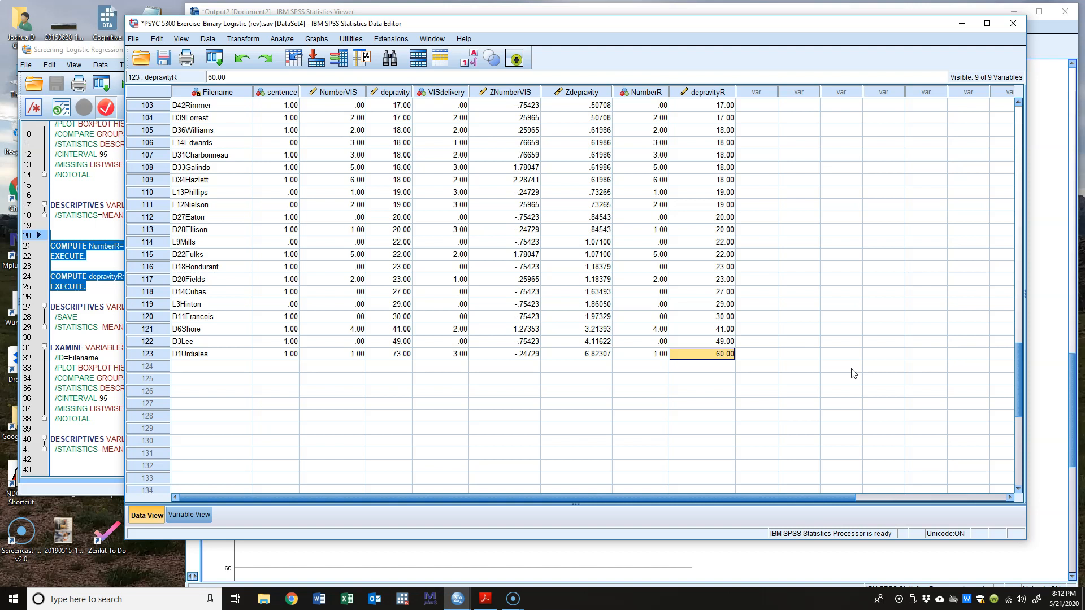
- Review the recoded NumberR and depravityR columns, looking through depravityR down to the last case
left_click(639, 92)
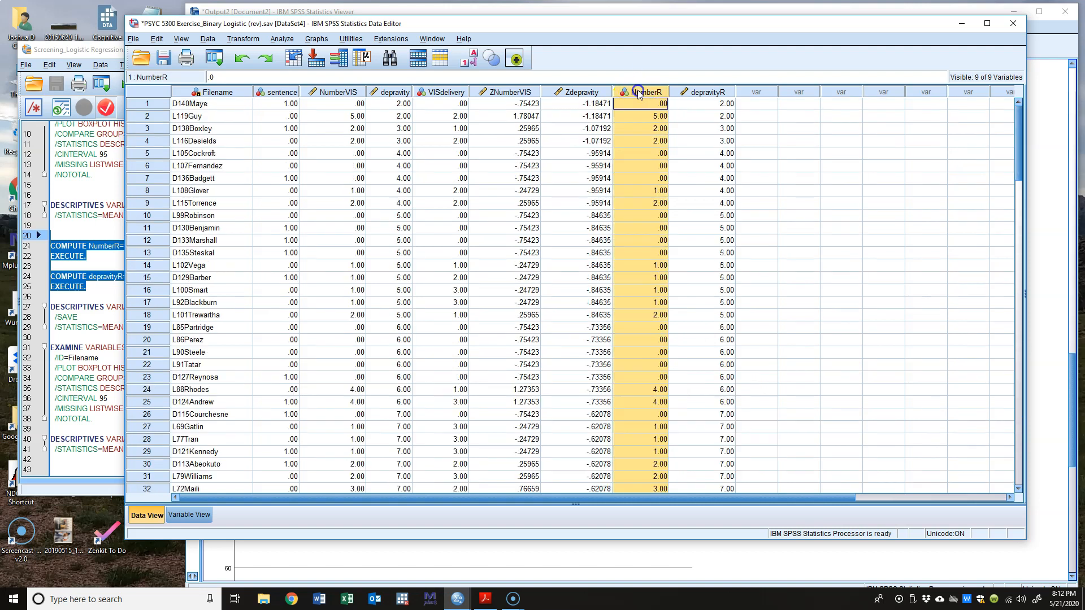
left_click(702, 90)
scroll(692, 266, "down", 7)
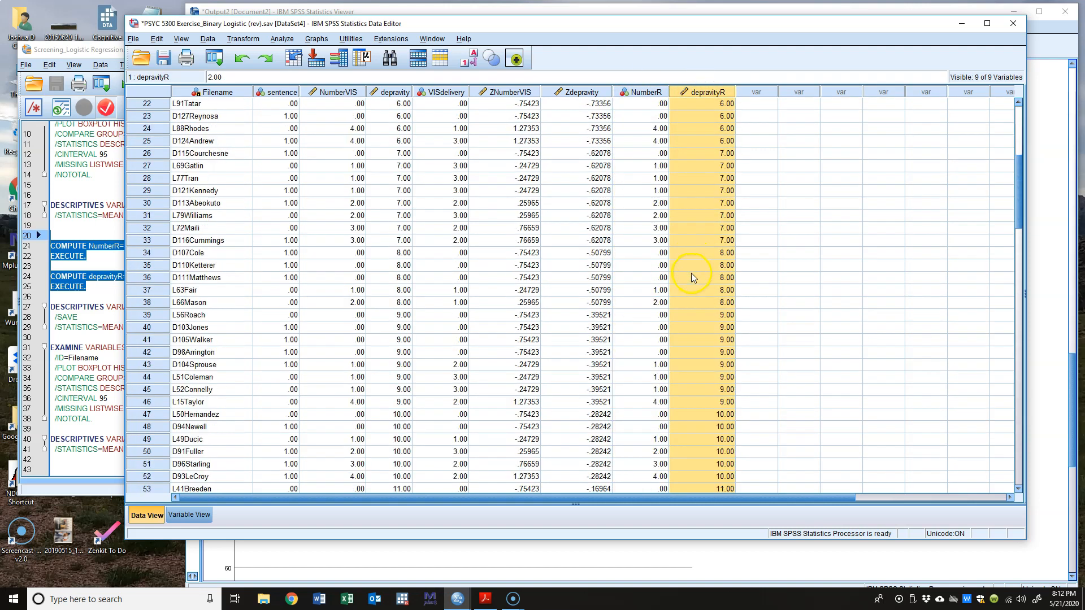
scroll(678, 310, "down", 20)
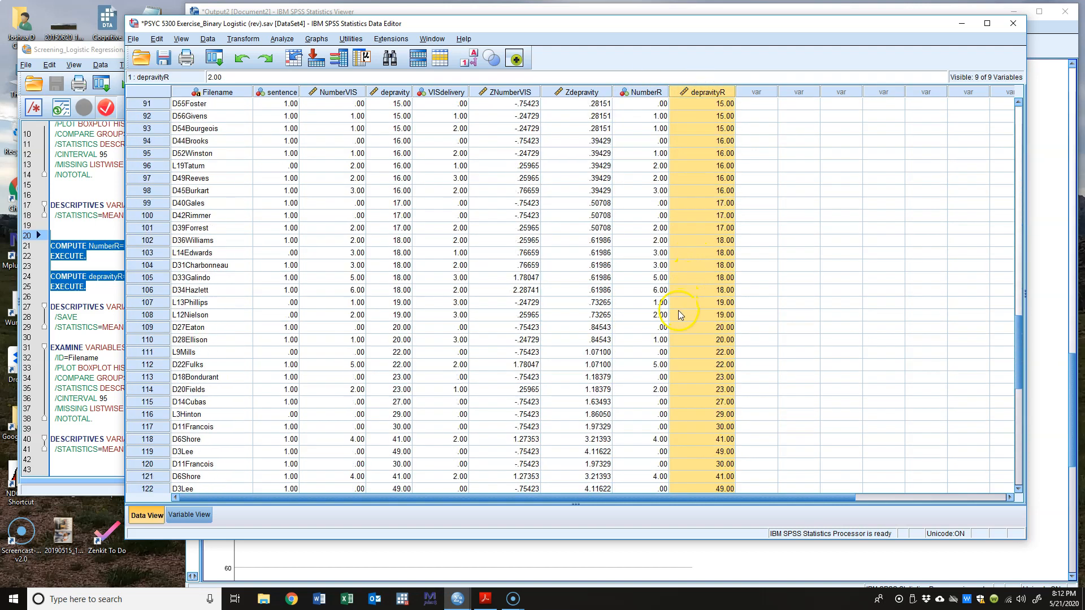
scroll(678, 310, "down", 4)
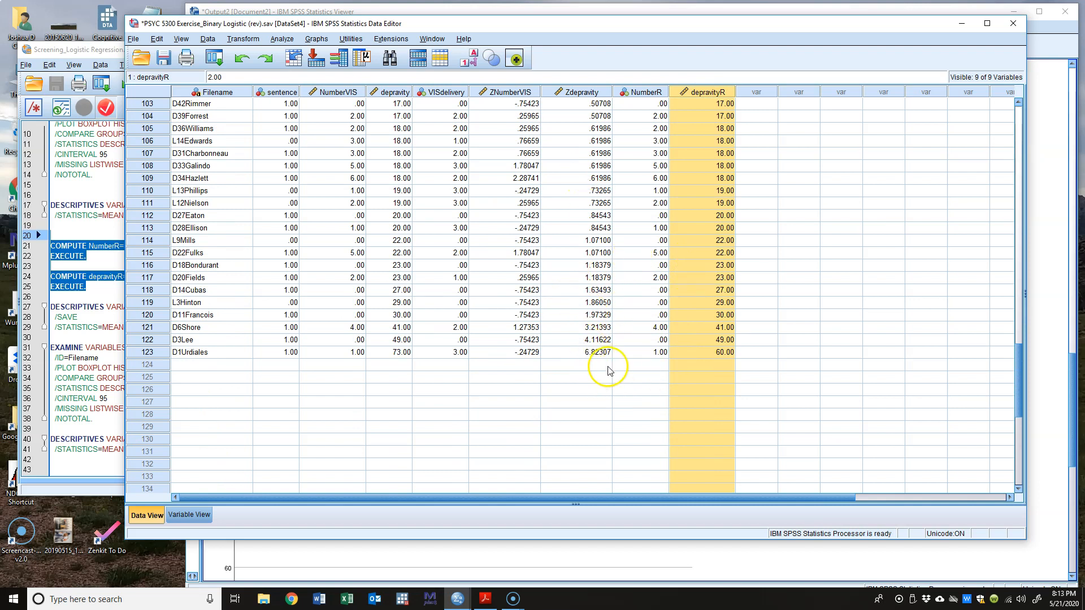
left_click(780, 366)
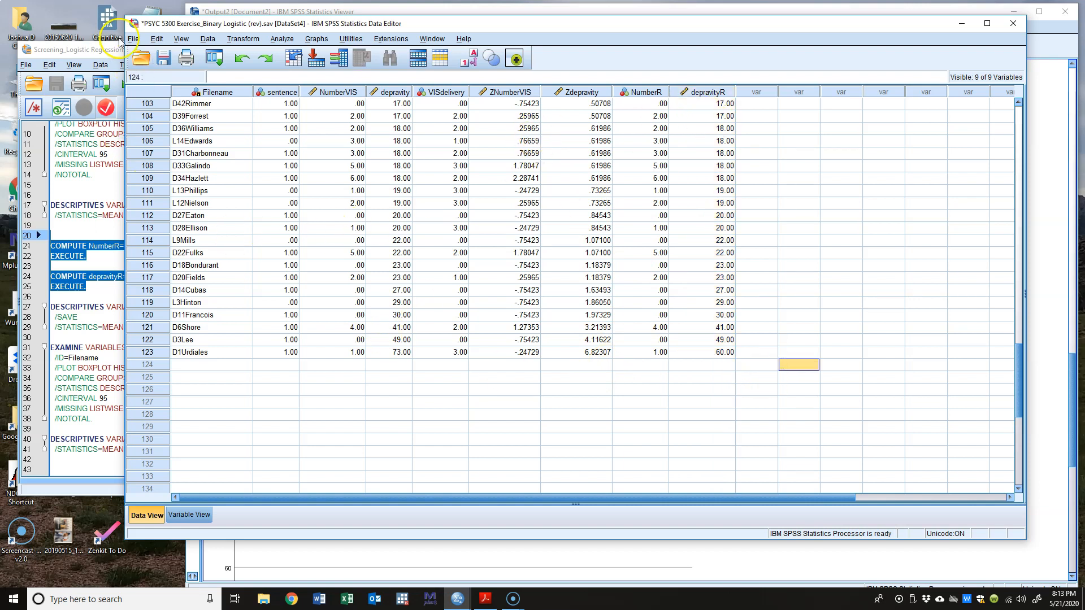
- Run the DESCRIPTIVES syntax for NumberR and depravityR, saving z-scores and requesting mean, standard deviation, minimum, maximum, kurtosis and skewness
left_click(95, 49)
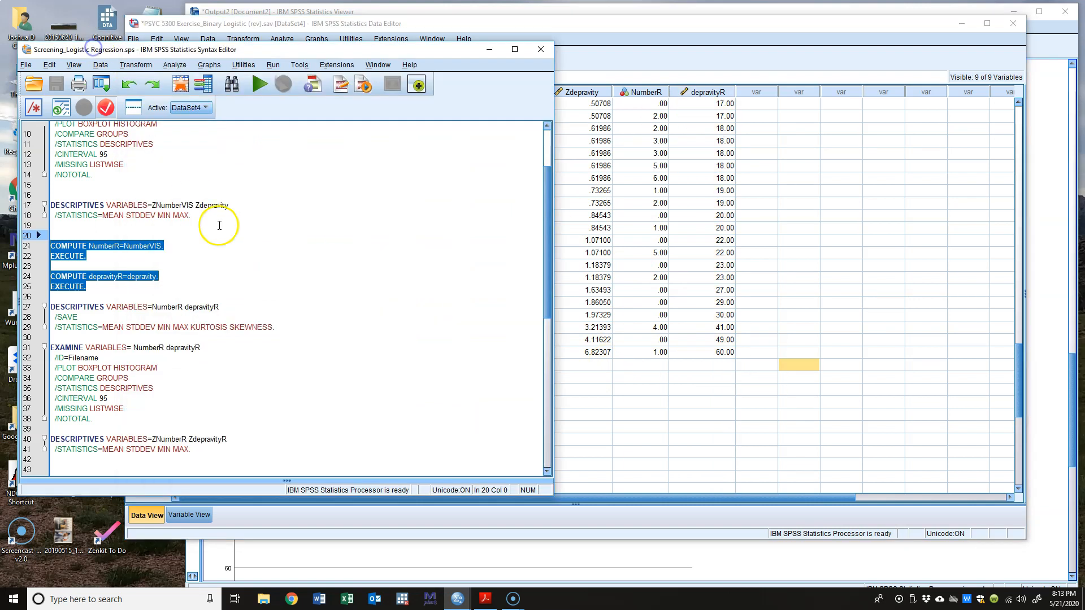
left_click(858, 7)
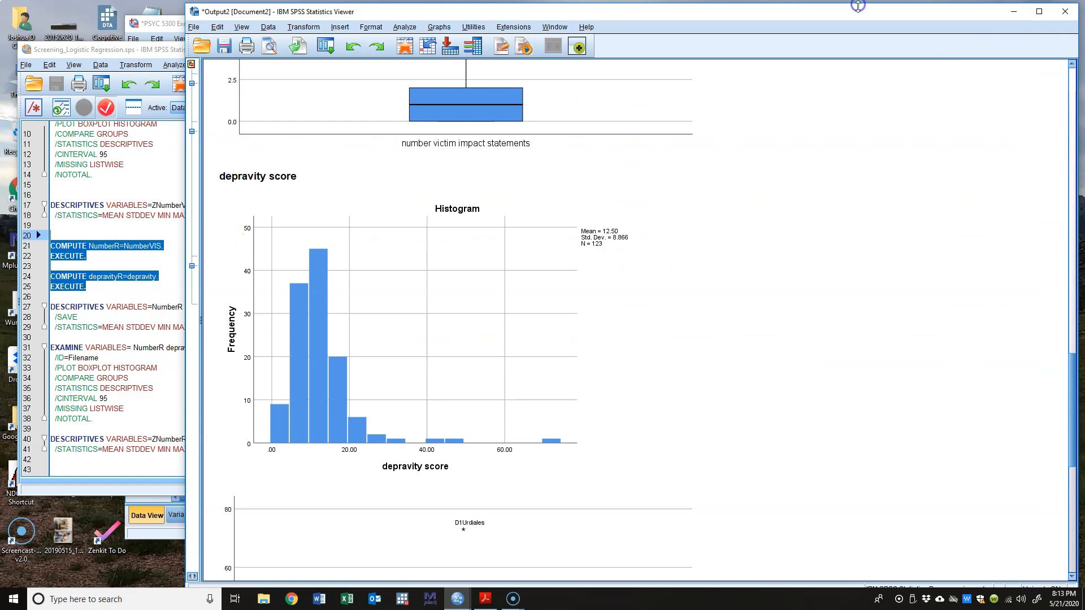
left_click(90, 52)
left_click_drag(107, 49, 107, 35)
scroll(209, 359, "down", 1)
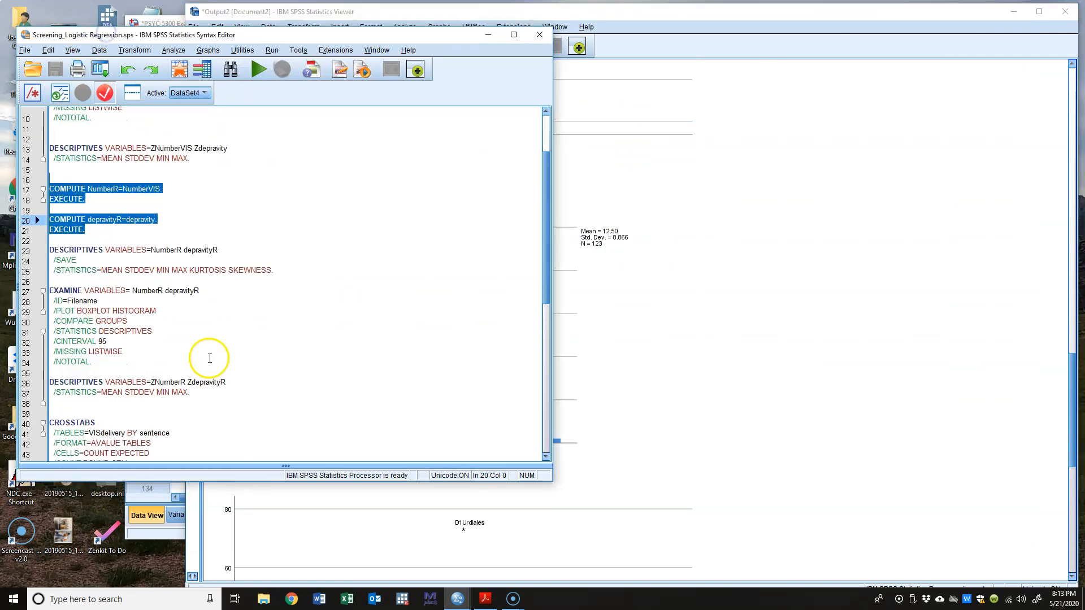
left_click_drag(50, 249, 296, 261)
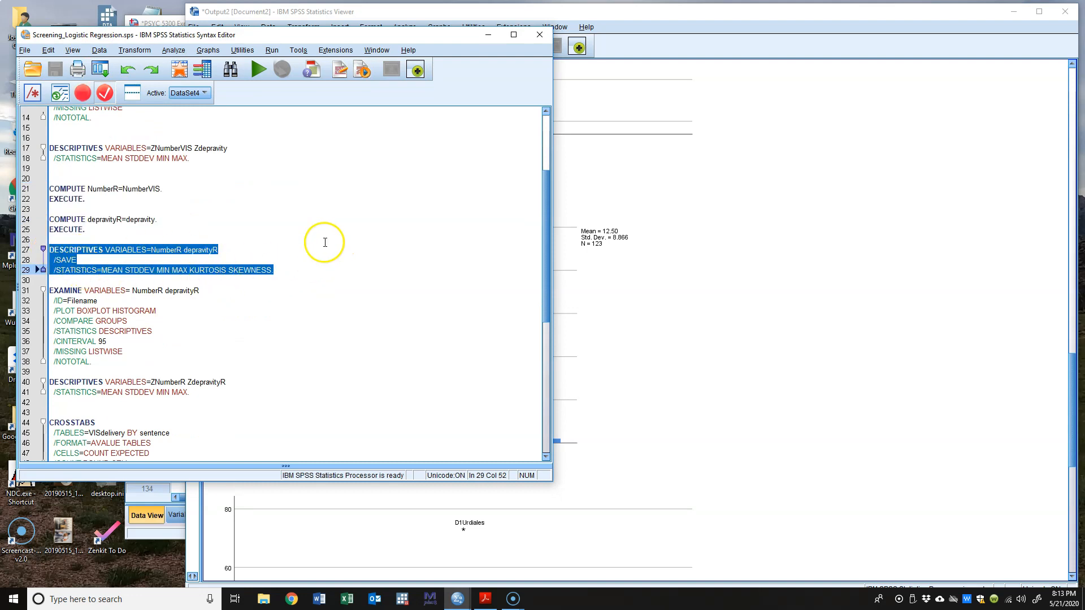
left_click(175, 250)
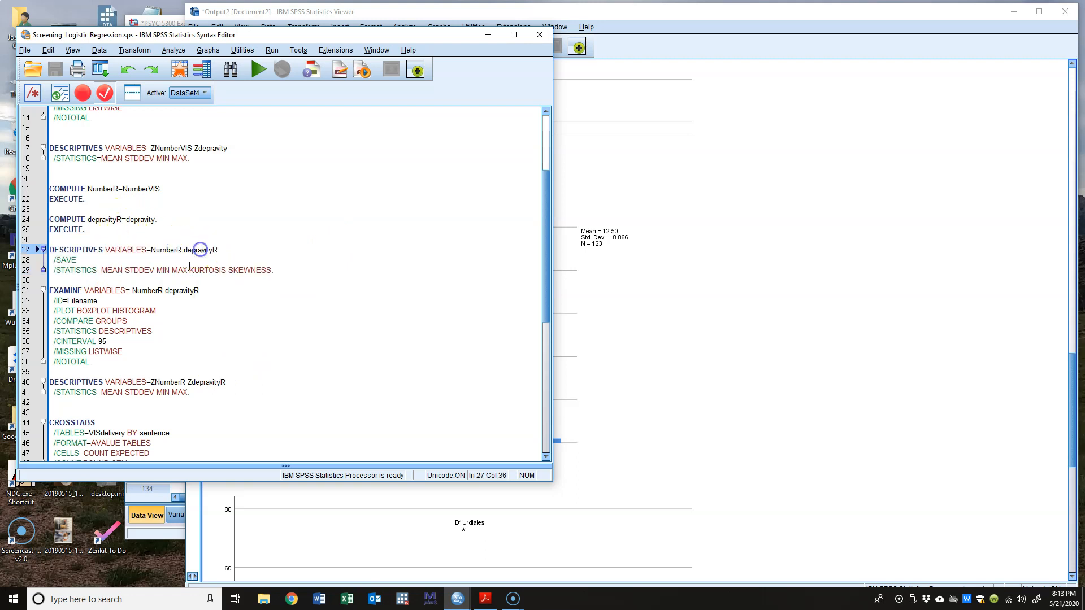
left_click_drag(273, 270, 37, 251)
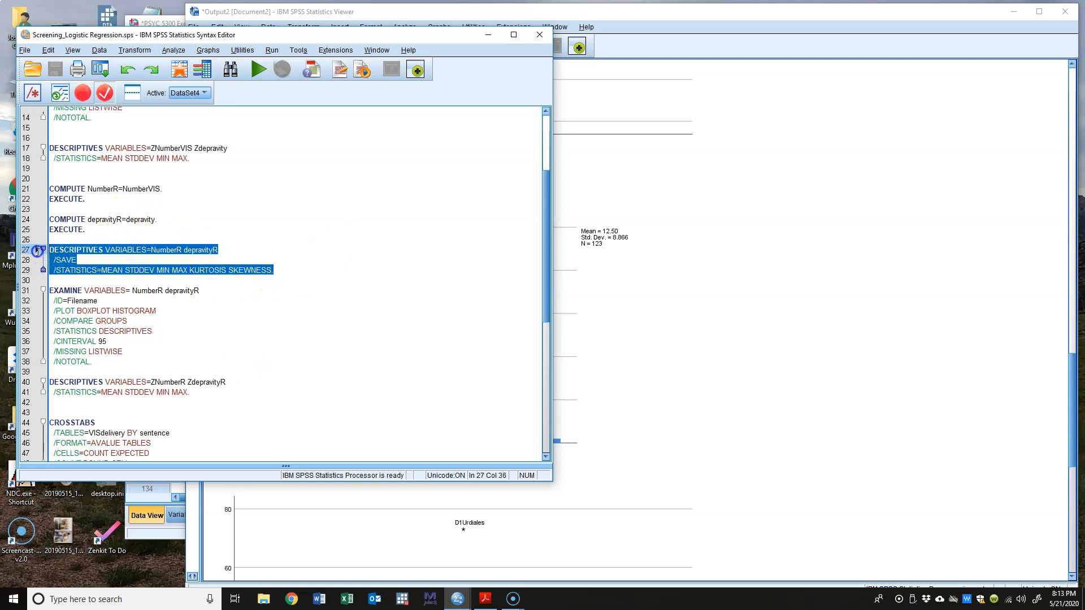
left_click(259, 69)
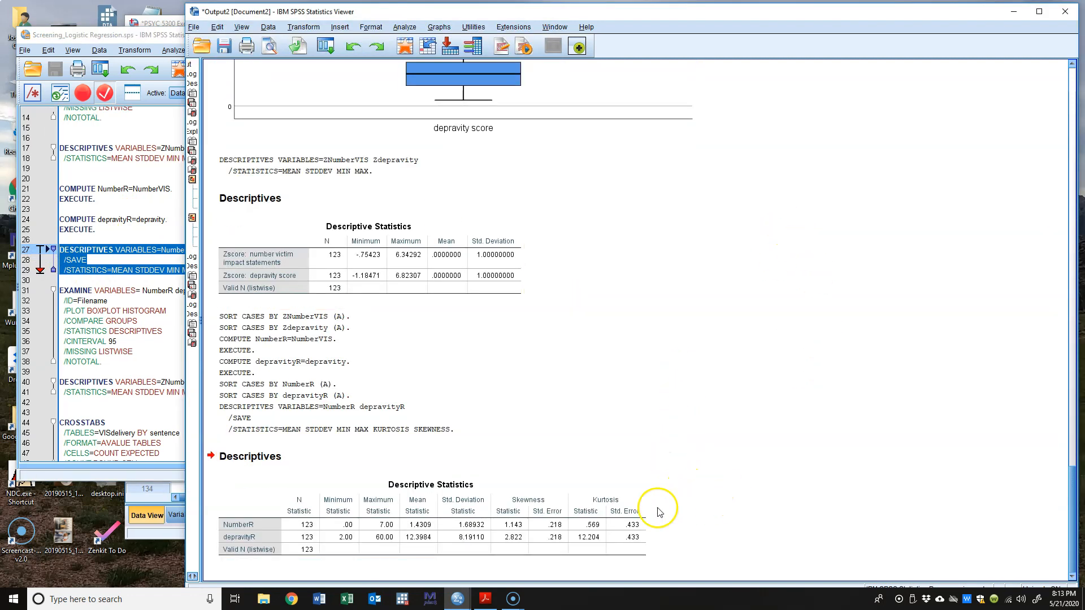
- Examine the skewness and kurtosis of NumberR and depravityR in the new Descriptive Statistics table
left_click(293, 537)
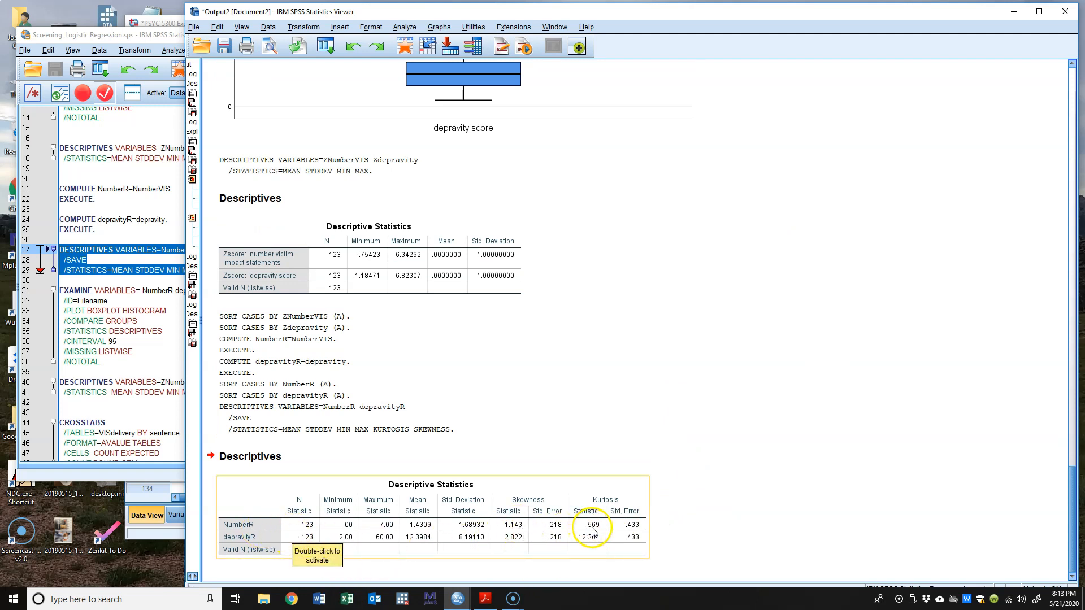
double_click(507, 530)
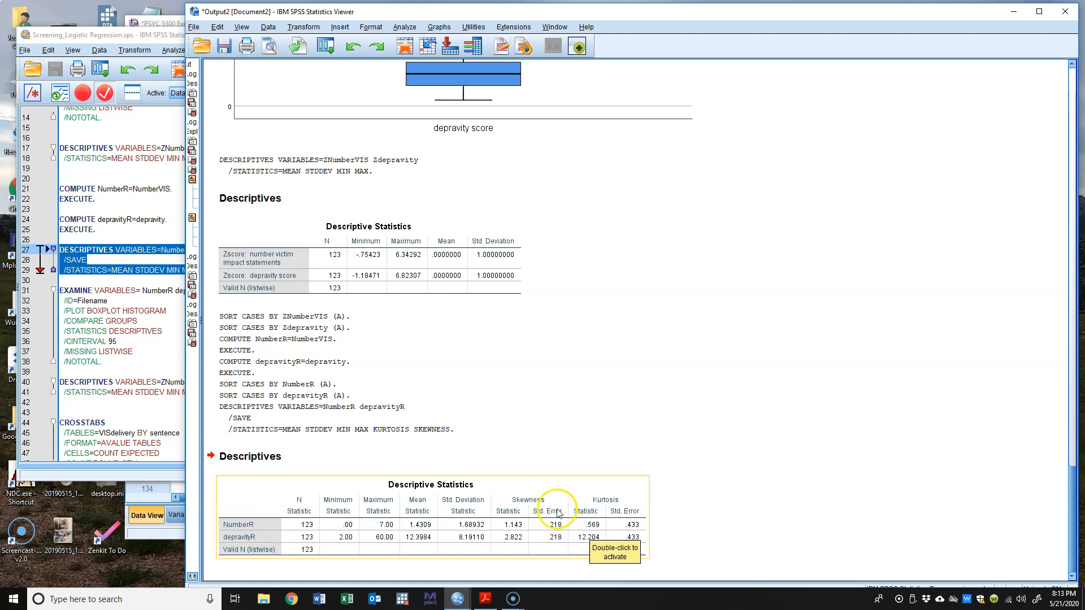
left_click(675, 523)
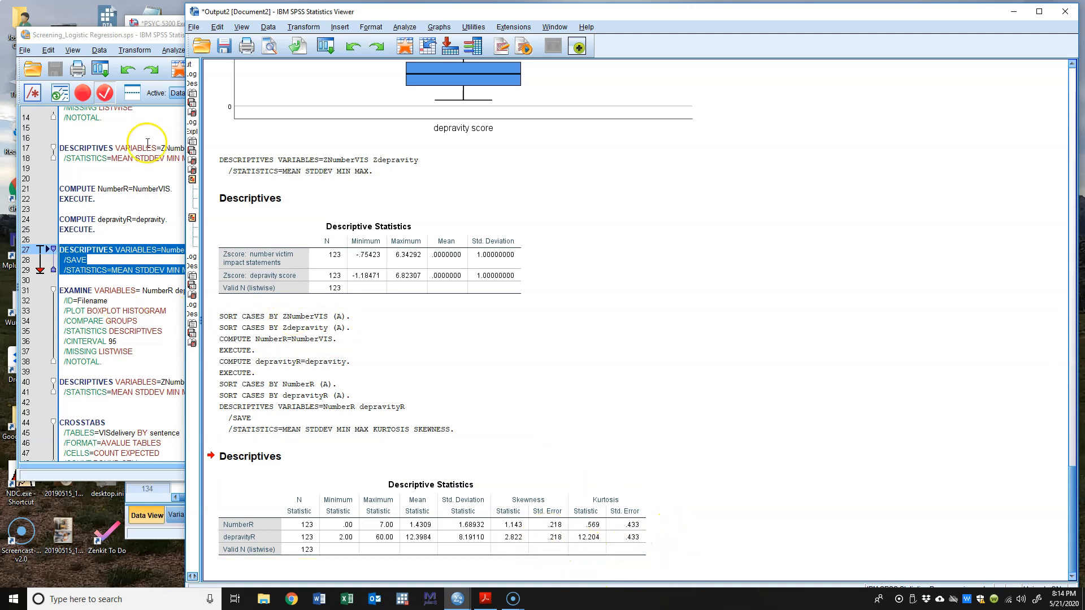
- Run the EXAMINE syntax for NumberR and depravityR with boxplots, histograms and descriptives, using Filename as the ID
left_click(170, 43)
left_click_drag(105, 362, 33, 290)
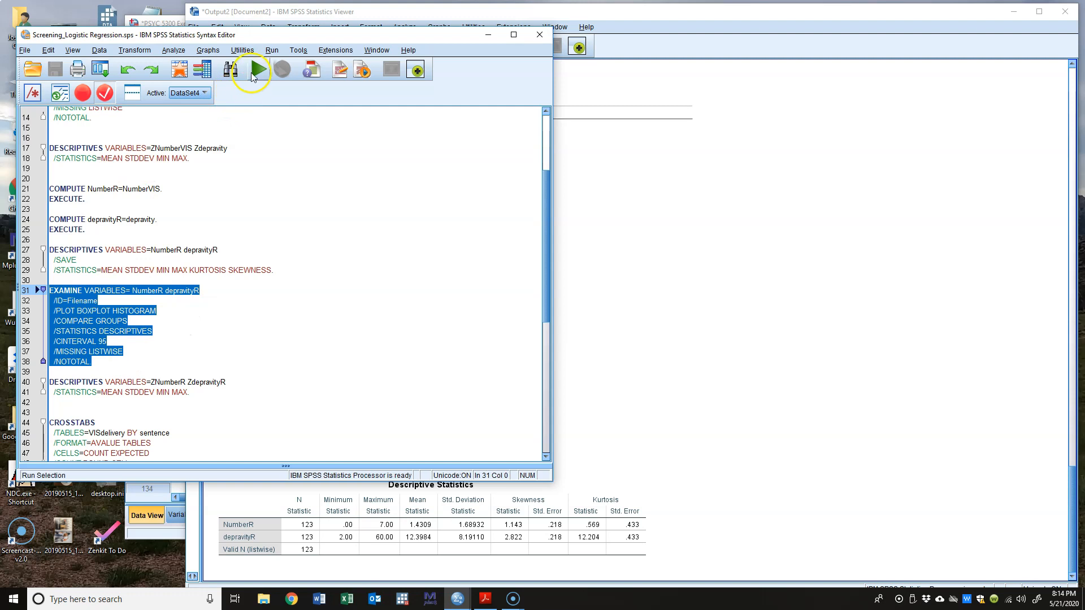
left_click(257, 68)
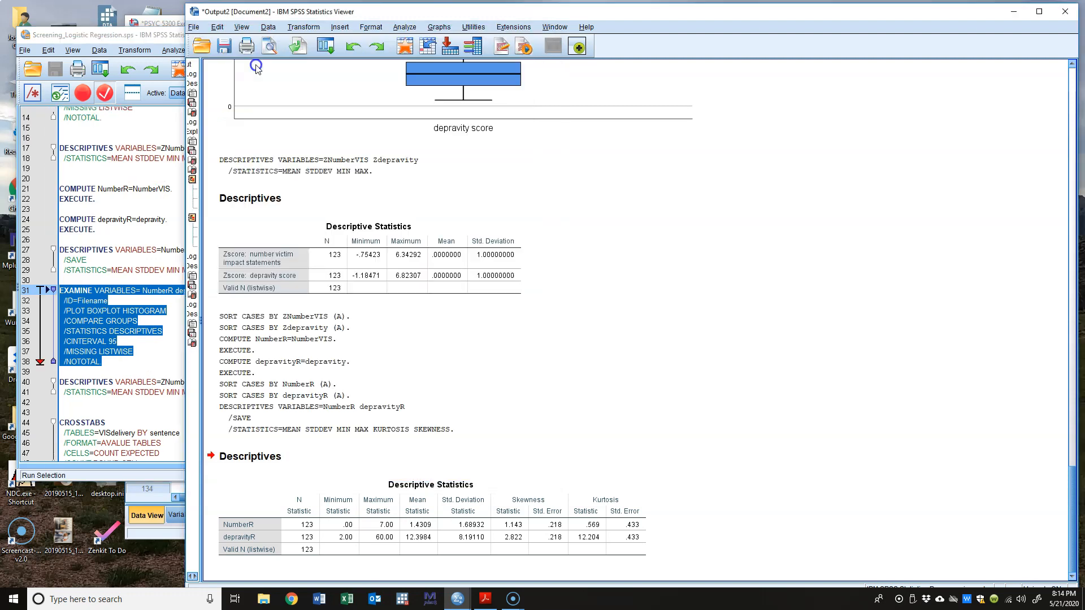
- Inspect the NumberR histogram and boxplot in the new output for remaining outliers
scroll(651, 418, "down", 10)
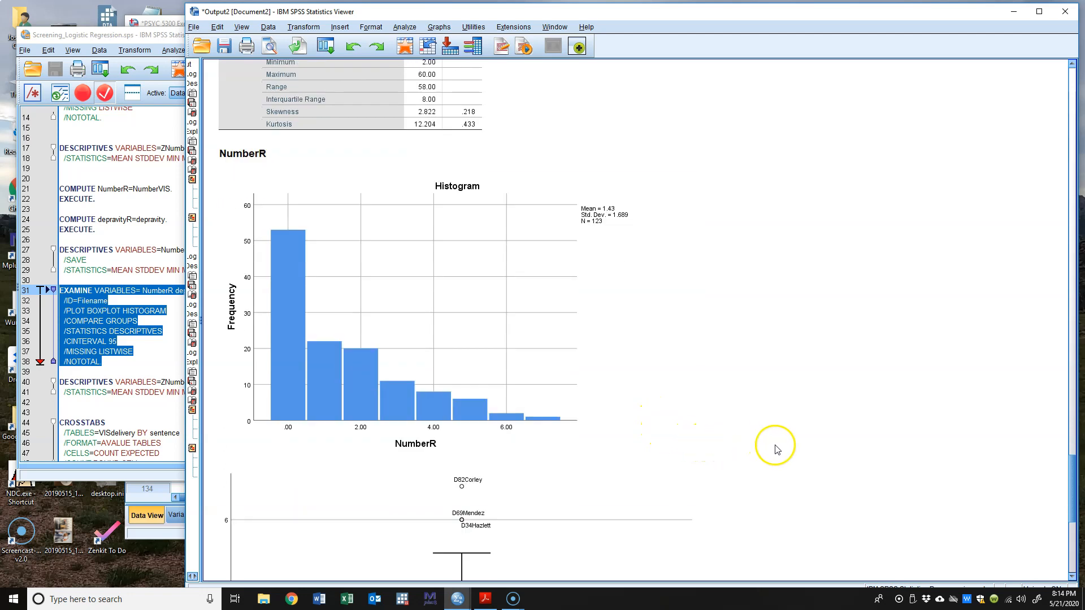
left_click(452, 433)
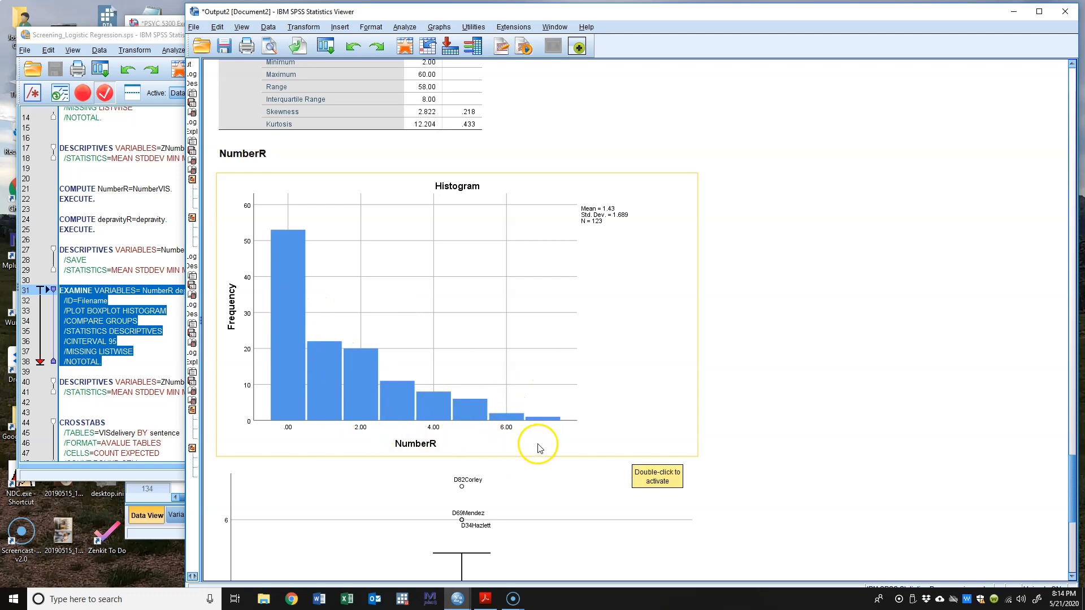
scroll(485, 436, "down", 5)
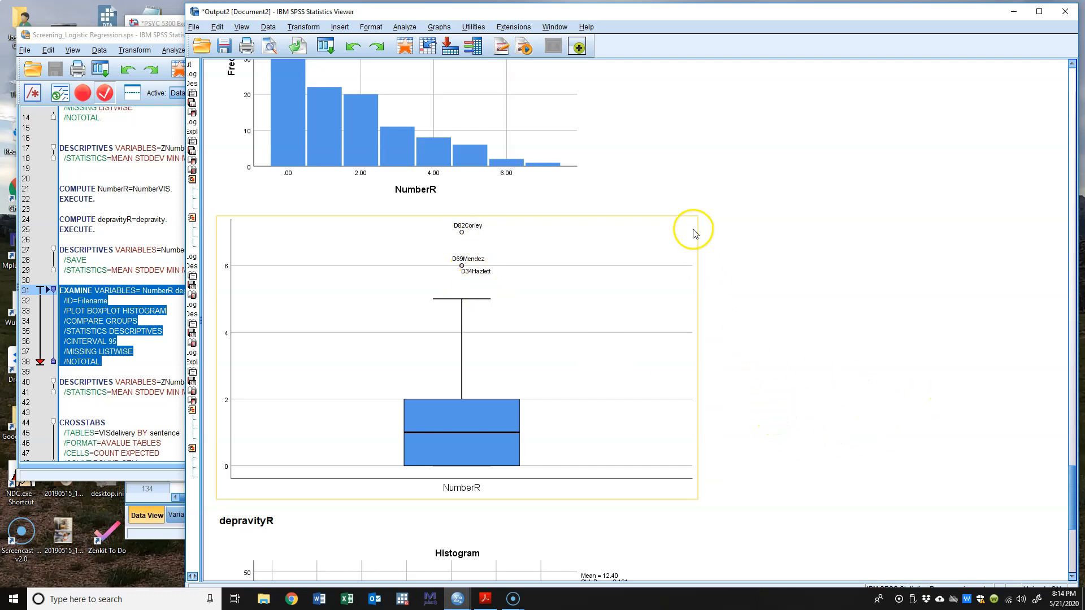
scroll(741, 280, "up", 5)
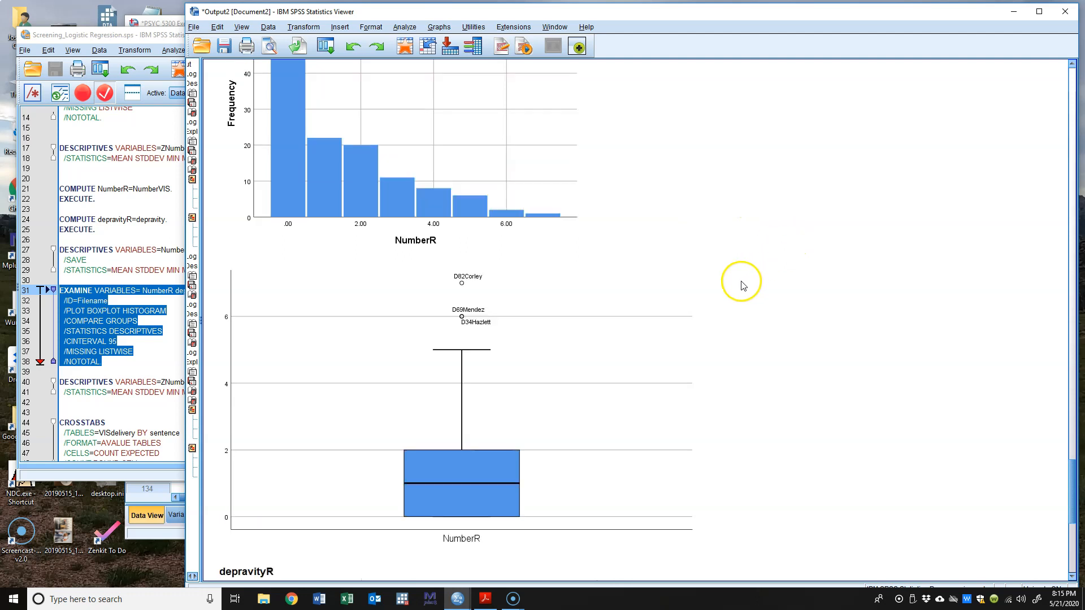
- Check the distribution shape of NumberR against its boxplot, and examine the depravityR histogram and boxplot for extreme cases
scroll(743, 286, "down", 3)
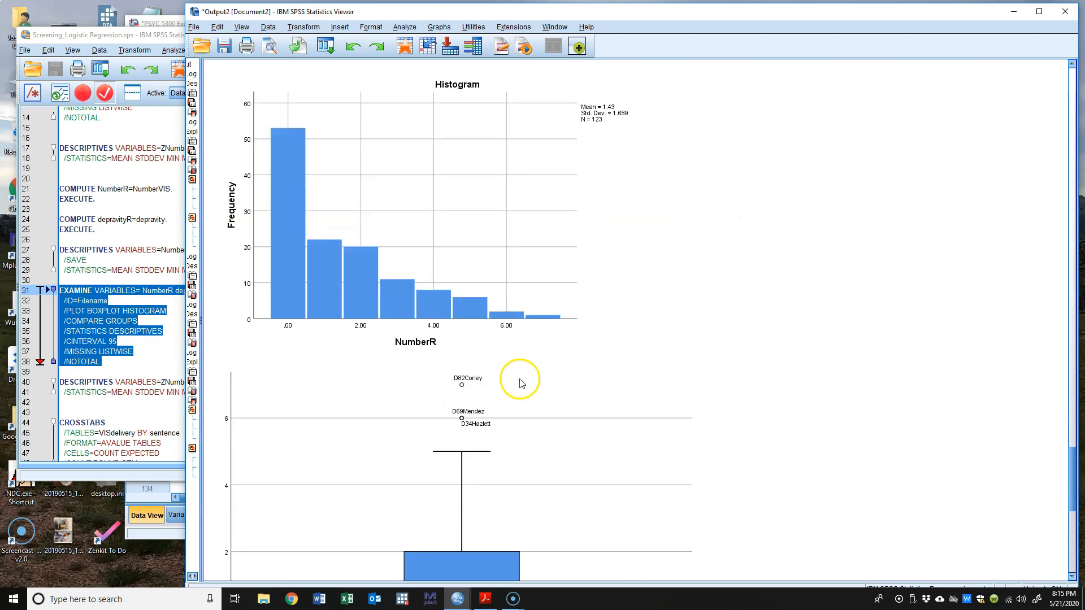
scroll(814, 434, "down", 1)
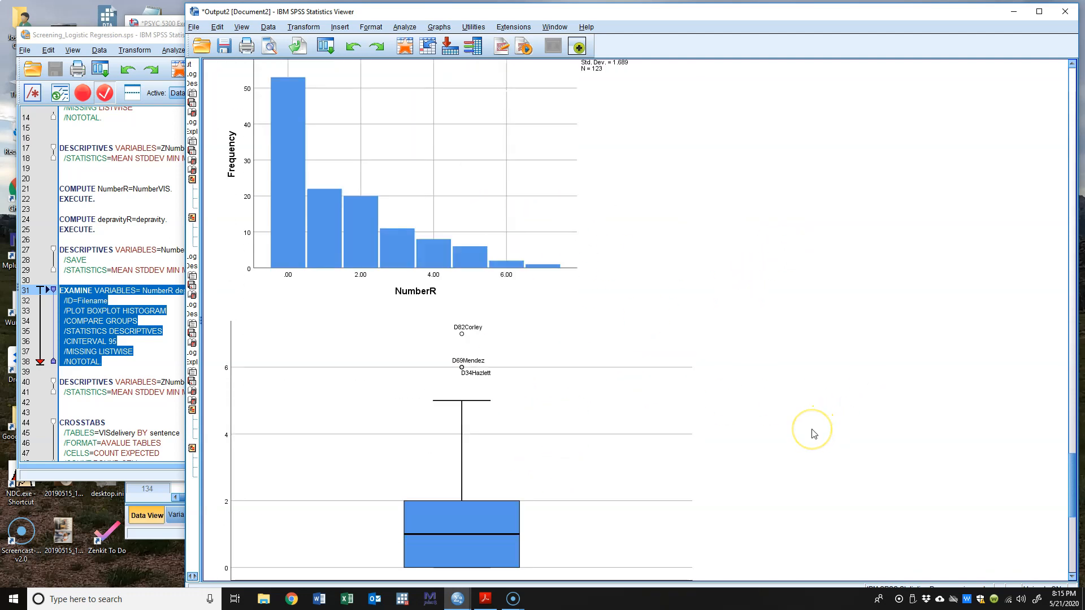
scroll(814, 434, "down", 1)
scroll(814, 434, "up", 2)
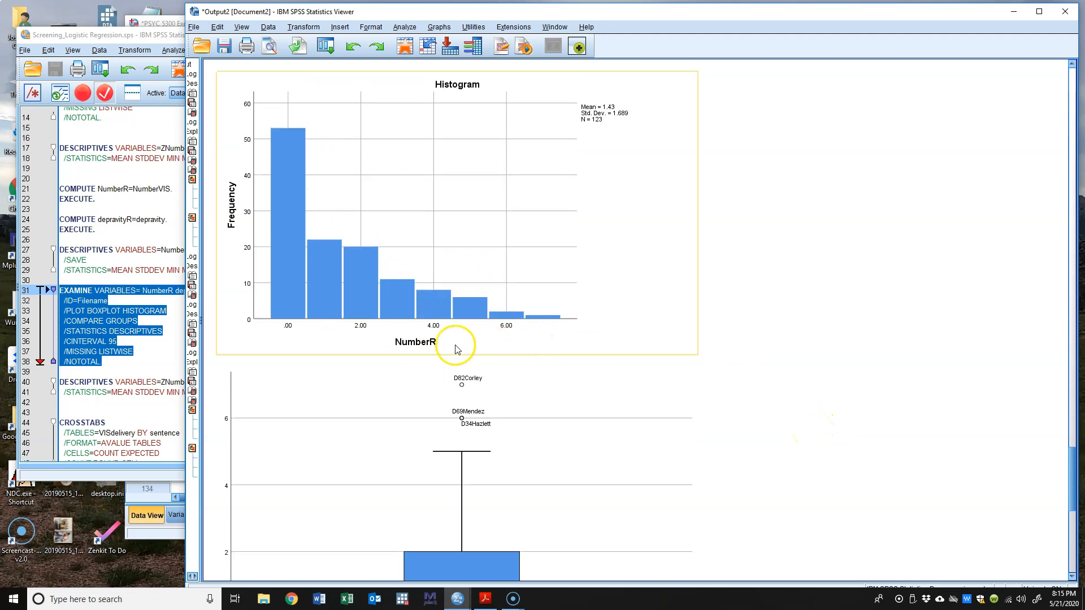
scroll(756, 403, "down", 3)
scroll(756, 403, "down", 7)
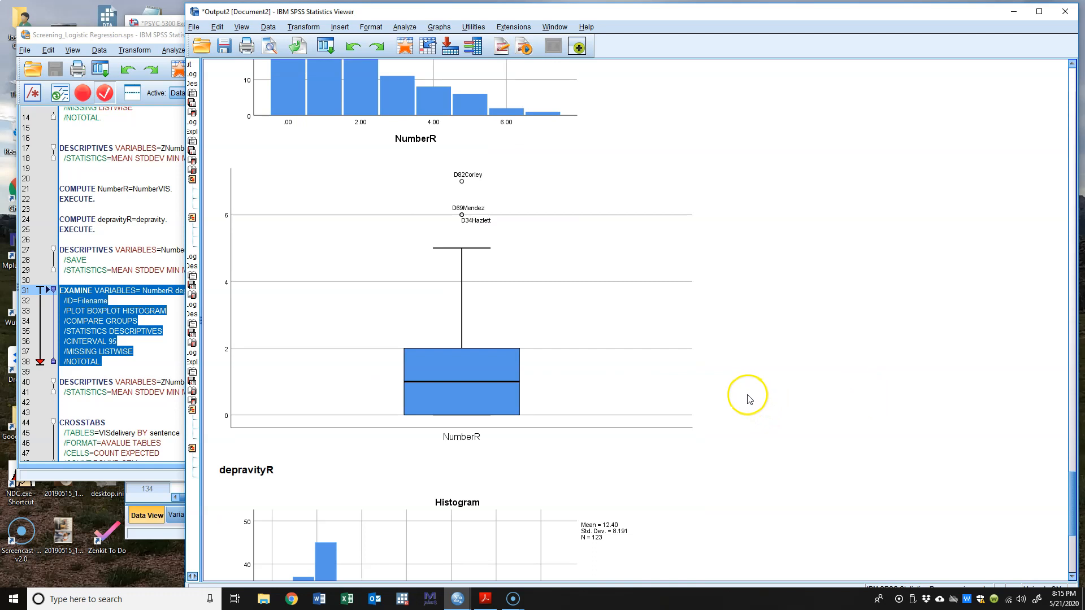
scroll(750, 392, "down", 1)
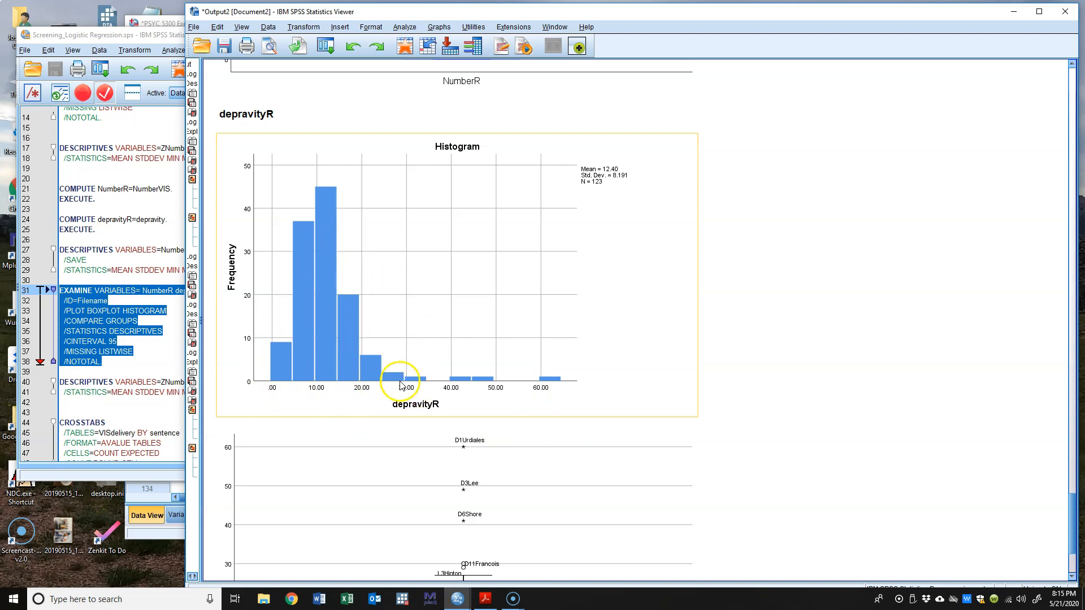
scroll(757, 465, "down", 1)
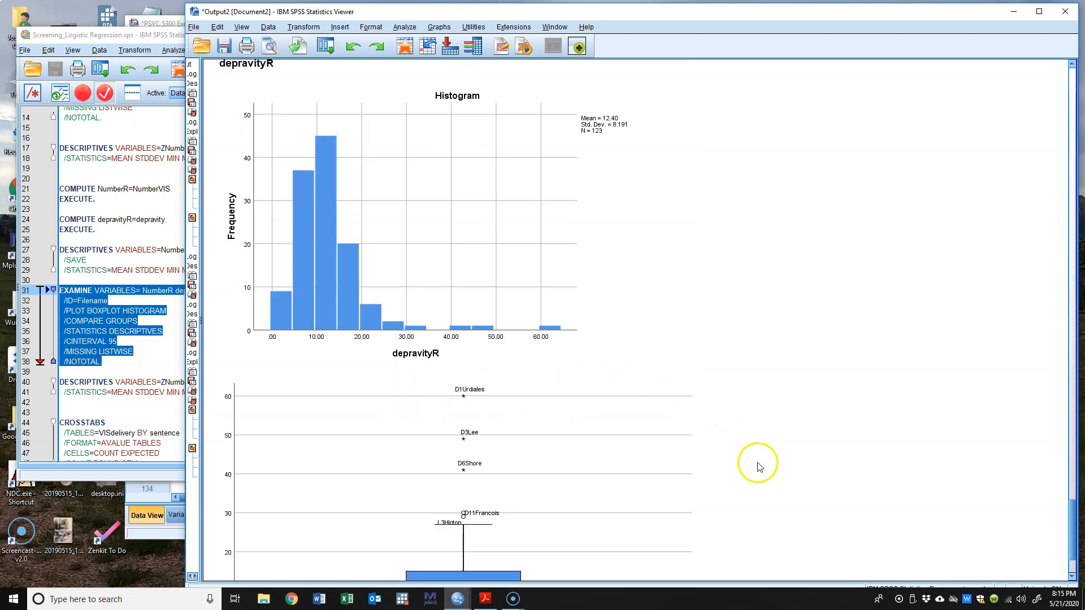
scroll(760, 466, "down", 2)
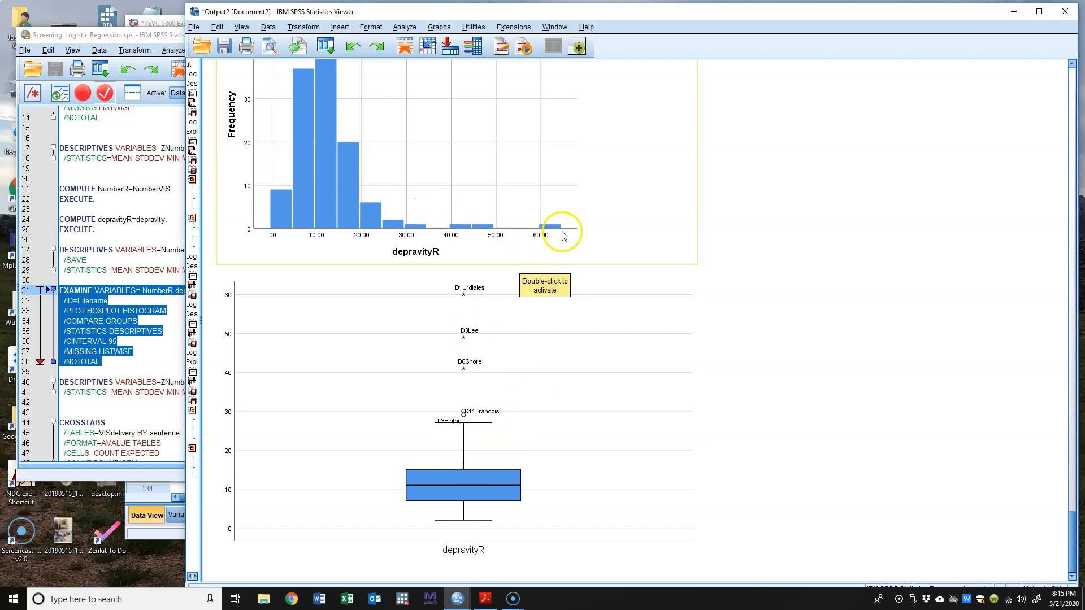
scroll(732, 402, "up", 5)
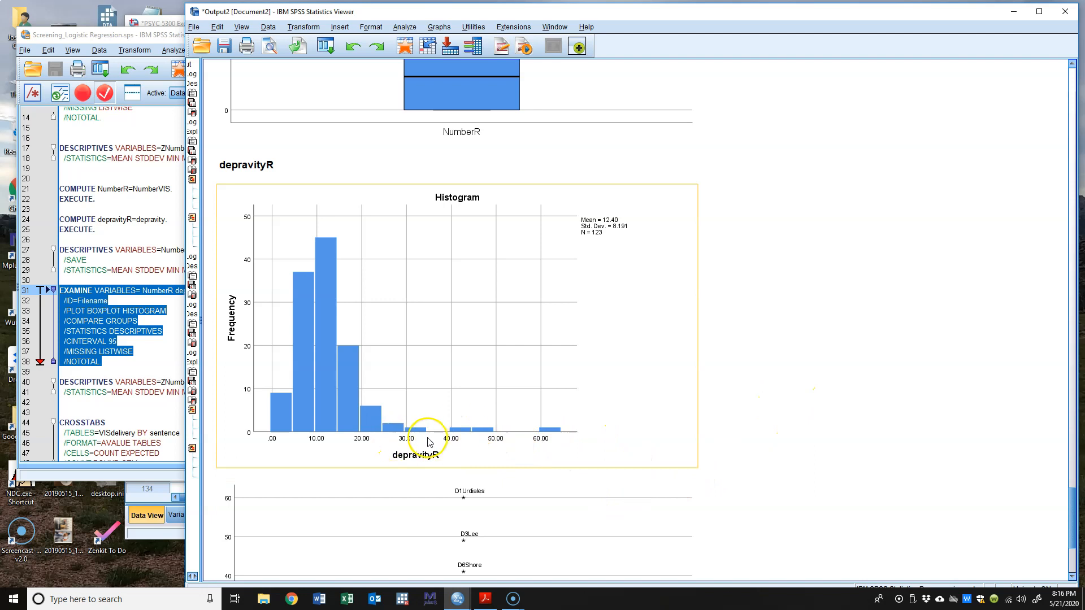
scroll(739, 454, "down", 3)
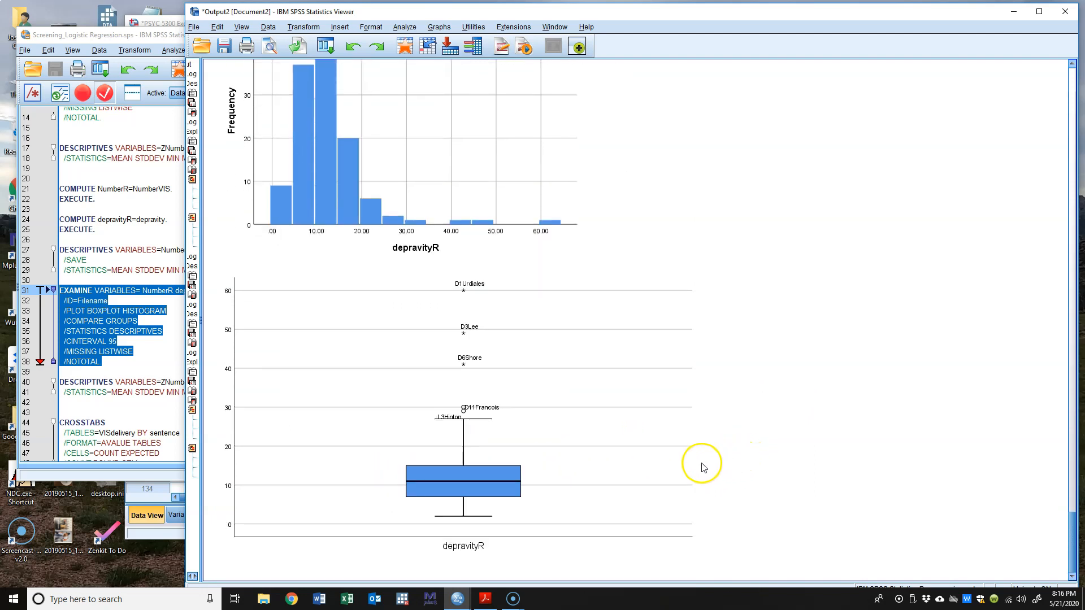
- Compare the NumberR histogram and boxplot with those of depravityR for skew and gaps in the upper tail
scroll(521, 273, "up", 15)
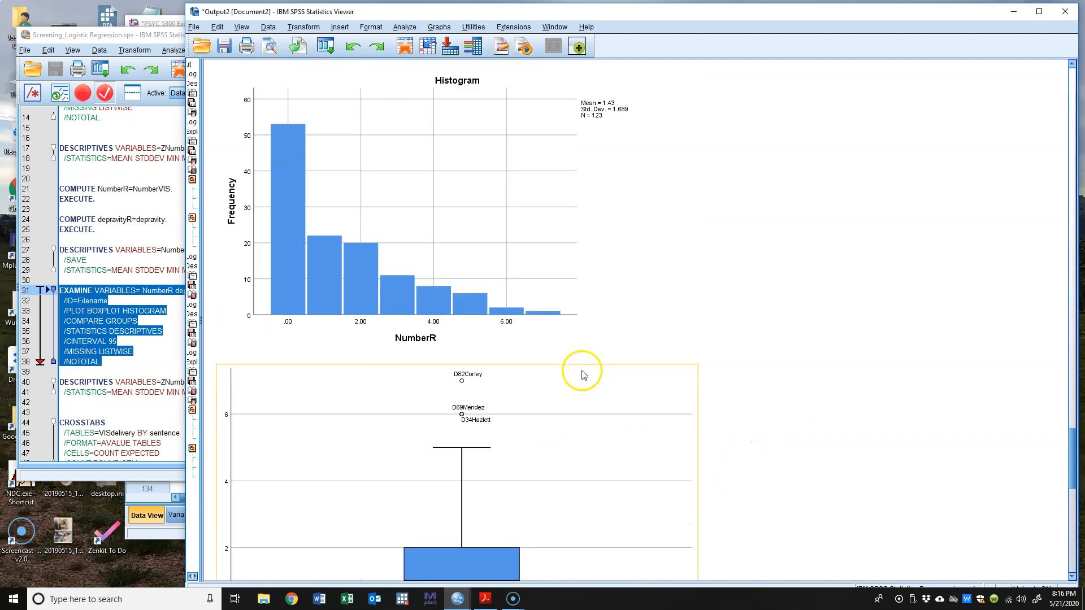
scroll(316, 330, "up", 2)
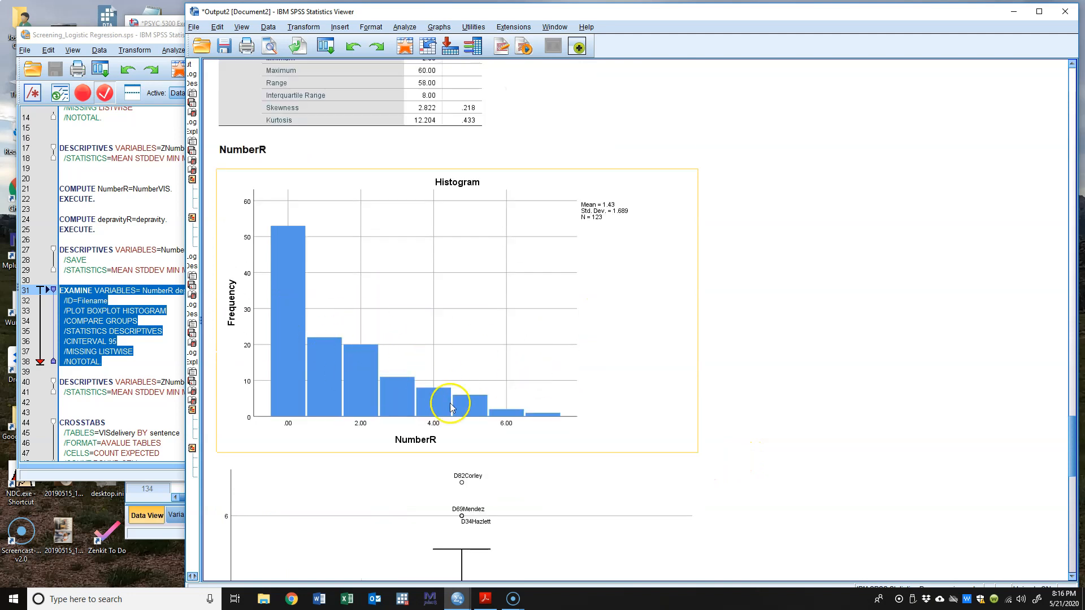
scroll(509, 430, "down", 8)
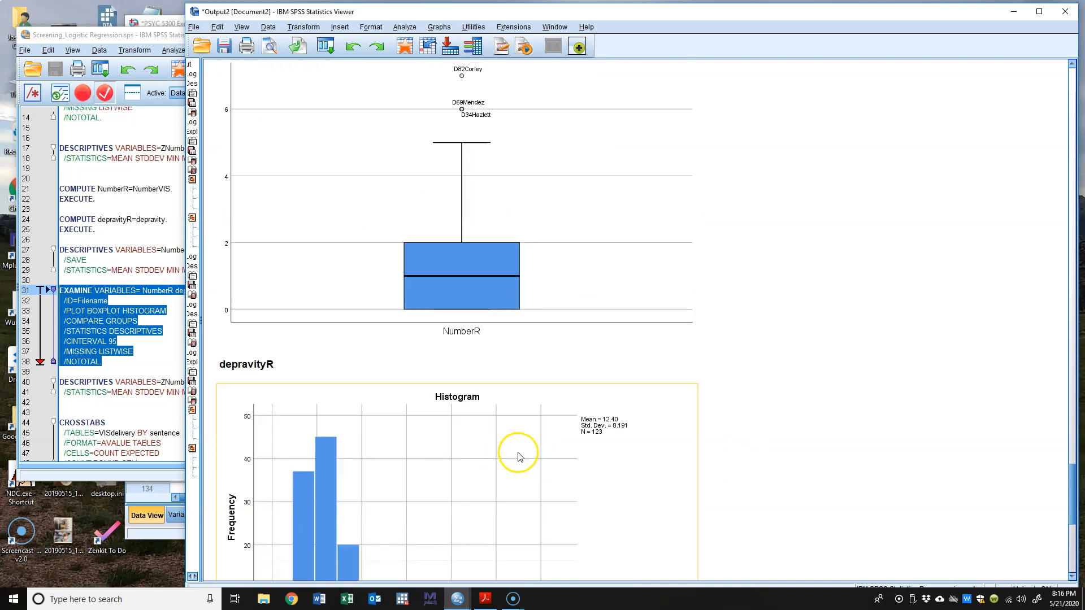
scroll(455, 507, "down", 4)
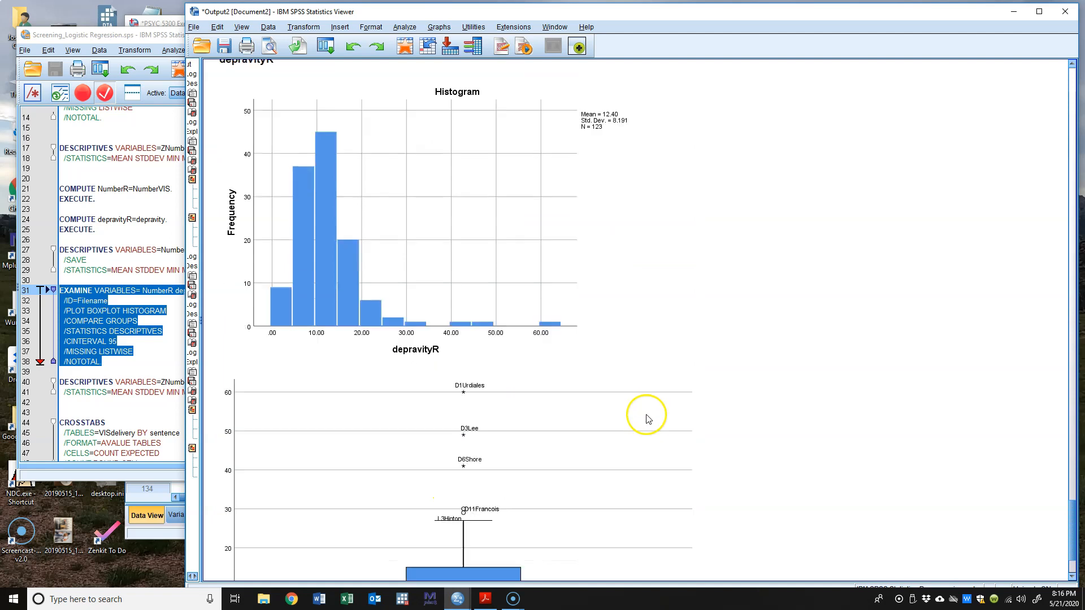
left_click(395, 331)
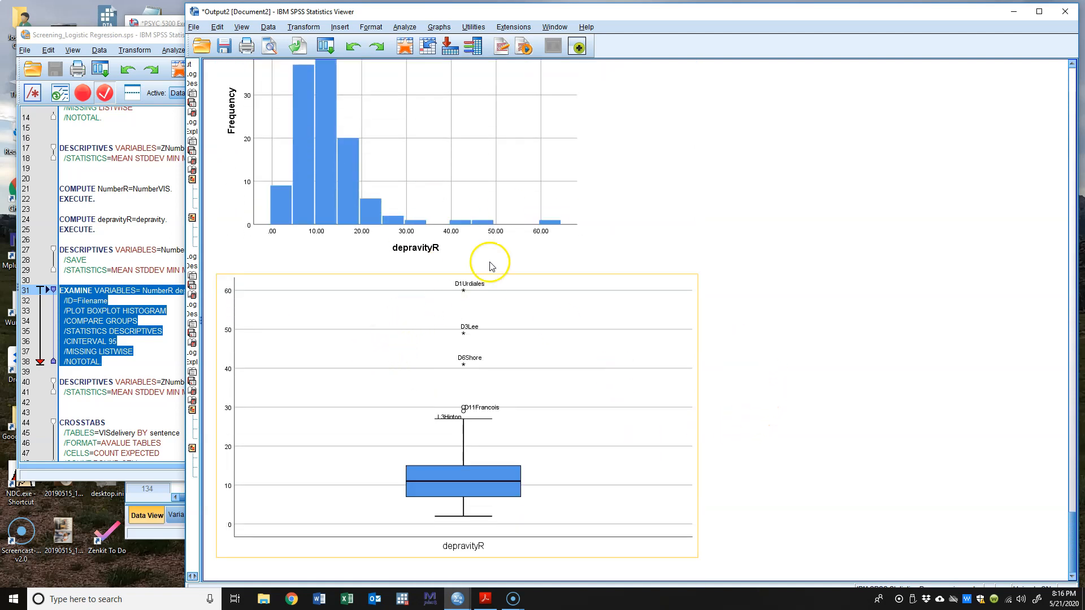
- Select the DESCRIPTIVES command for ZNumberR and ZdepravityR with mean, standard deviation, minimum and maximum in the Screening_Logistic Regression syntax
left_click(134, 36)
scroll(178, 331, "down", 4)
left_click_drag(197, 268, 22, 255)
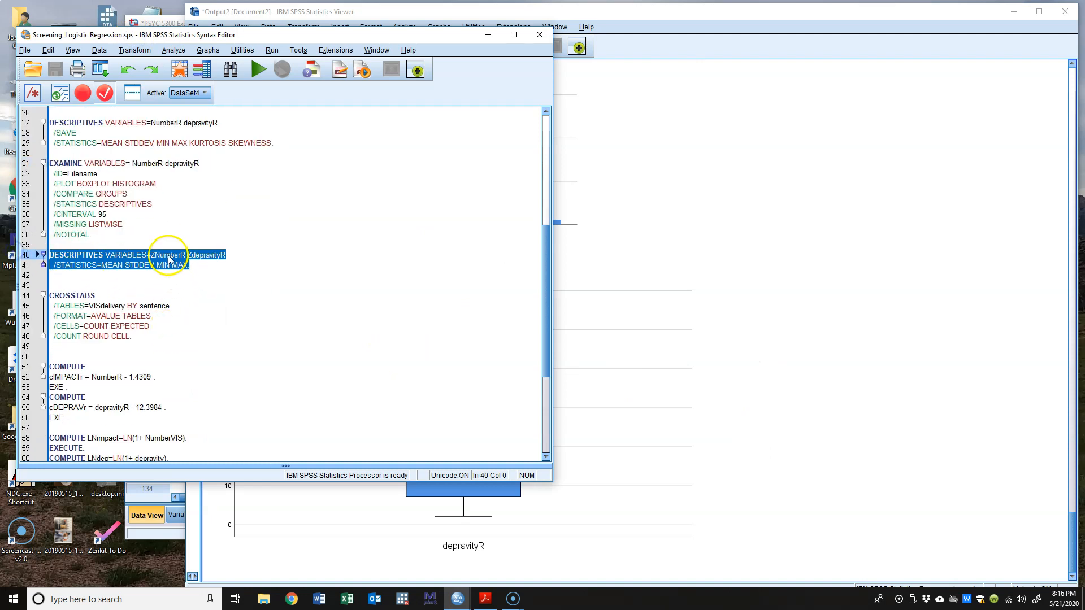
- Run the selected DESCRIPTIVES syntax for ZNumberR and ZdepravityR with mean, standard deviation, minimum and maximum
left_click(256, 68)
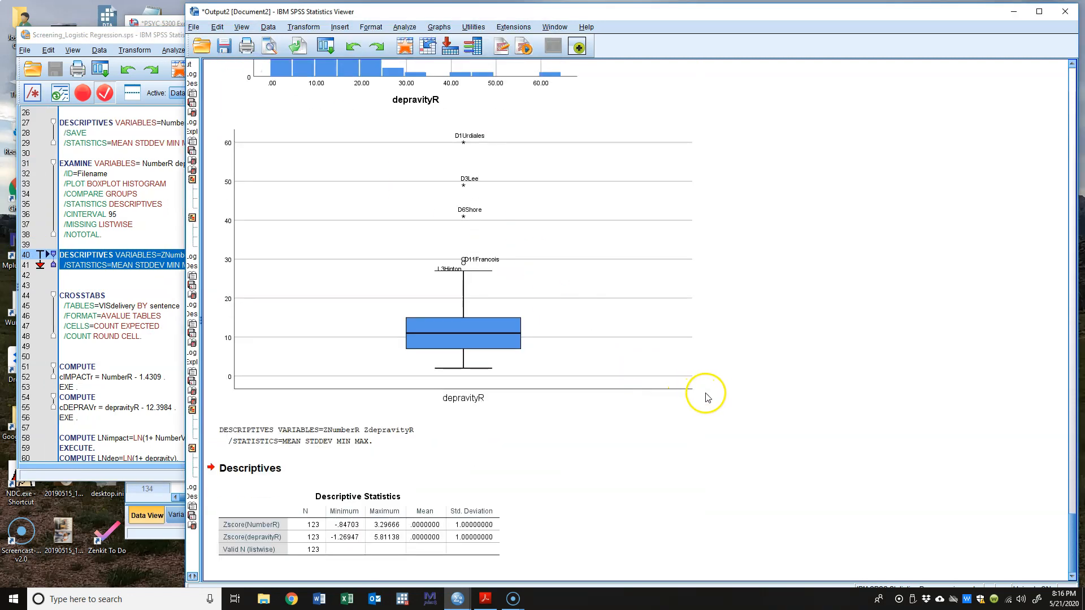
left_click(416, 550)
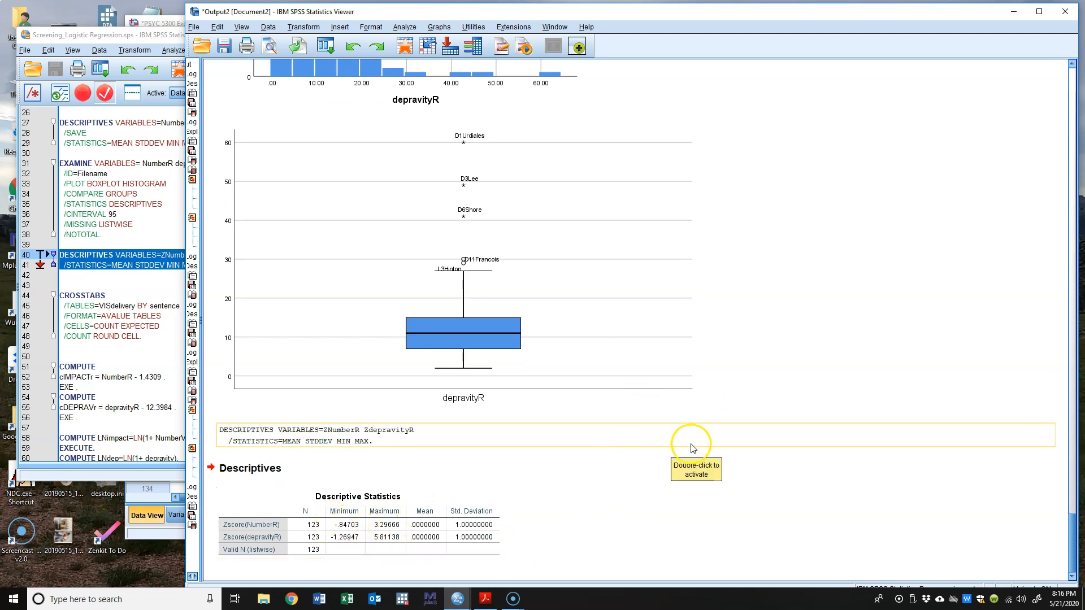
- Compare the outliers in the NumberR and depravityR boxplots with the minimum and maximum z-scores in the Descriptive Statistics table
scroll(690, 443, "up", 10)
scroll(633, 408, "up", 3)
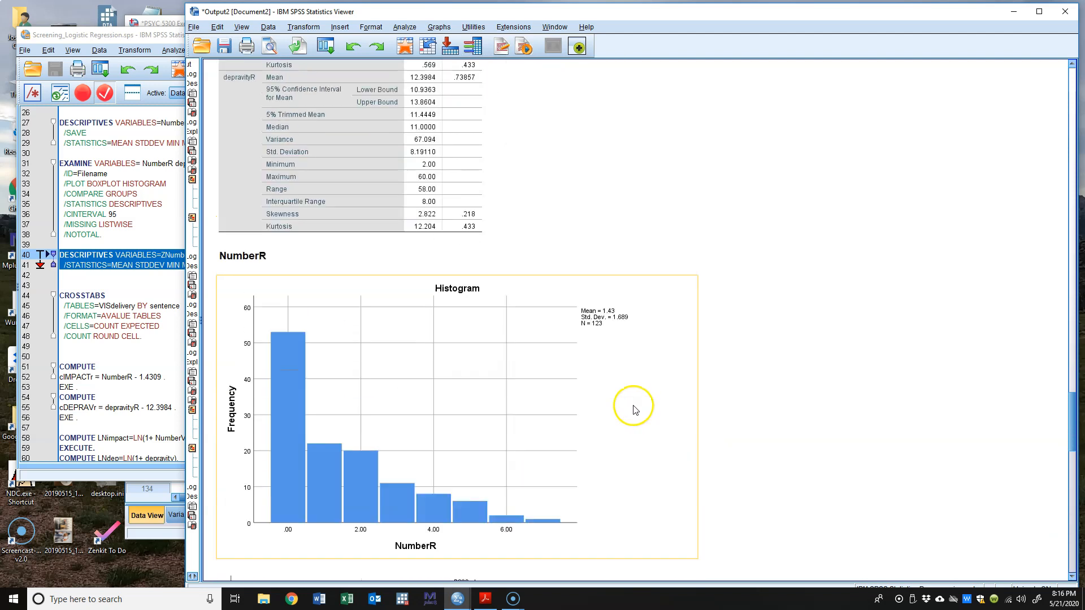
scroll(600, 423, "down", 3)
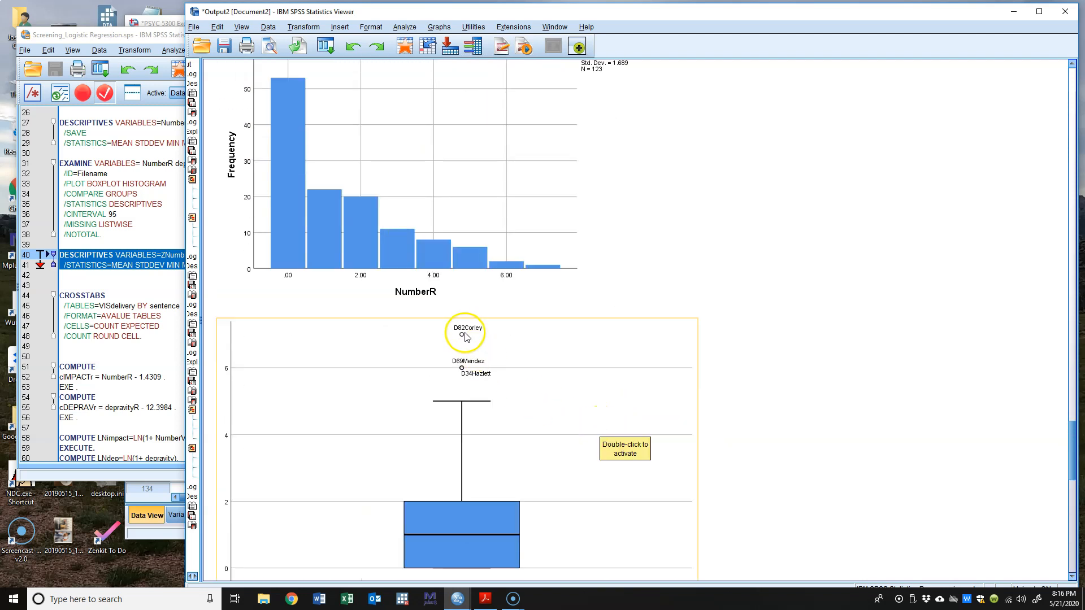
scroll(809, 467, "down", 10)
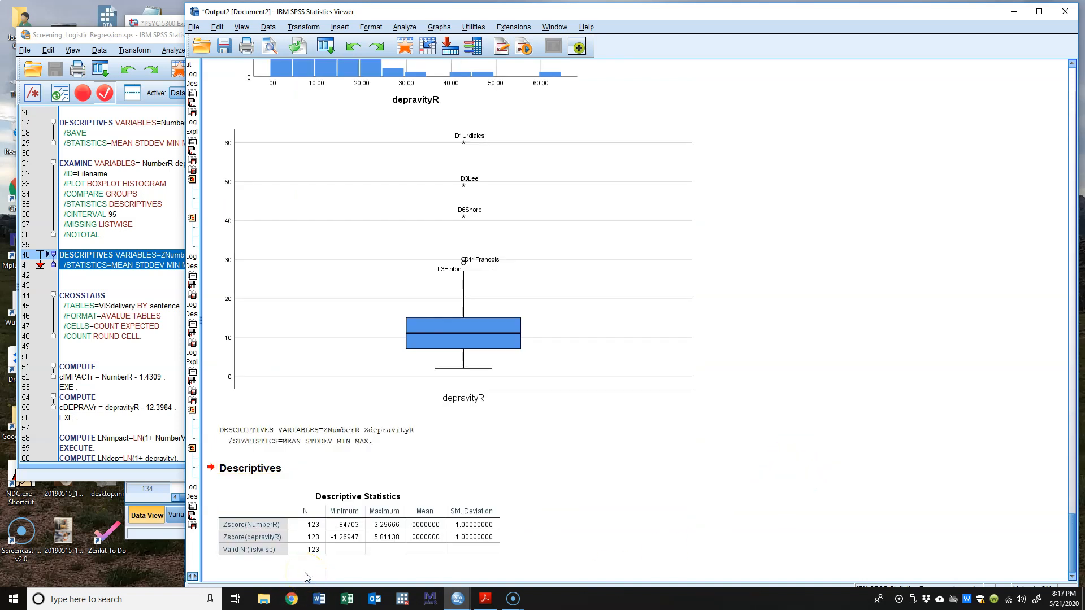
left_click(403, 520)
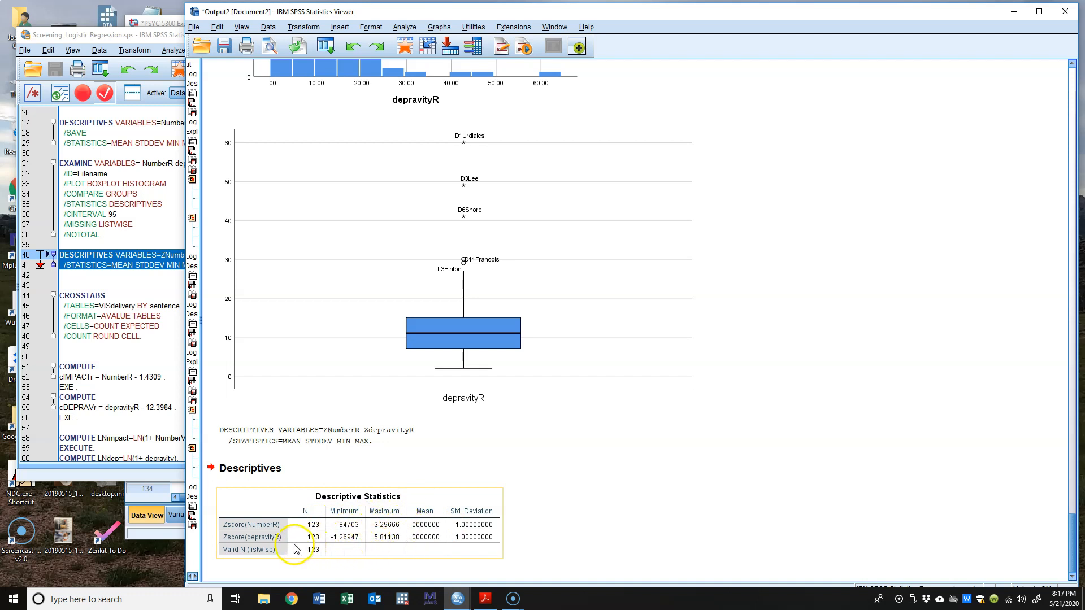
left_click(453, 134)
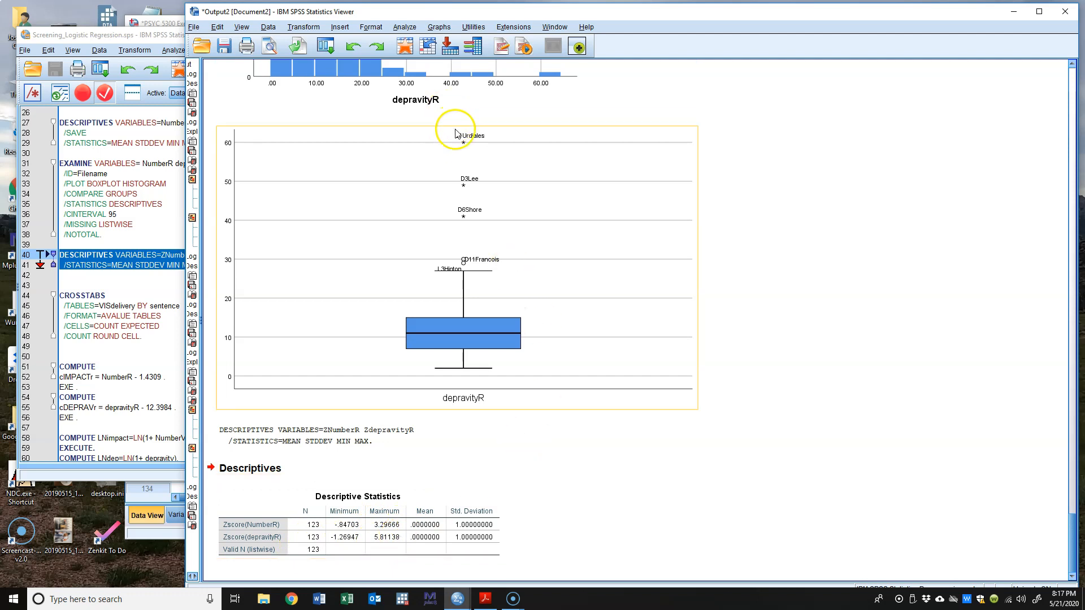
left_click(937, 353)
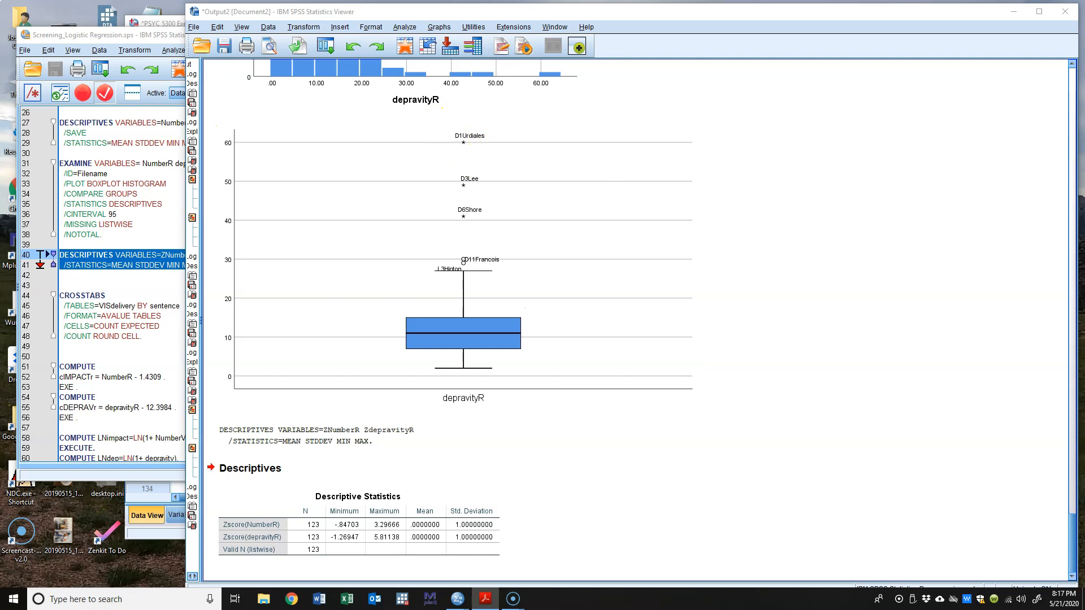
left_click(441, 533)
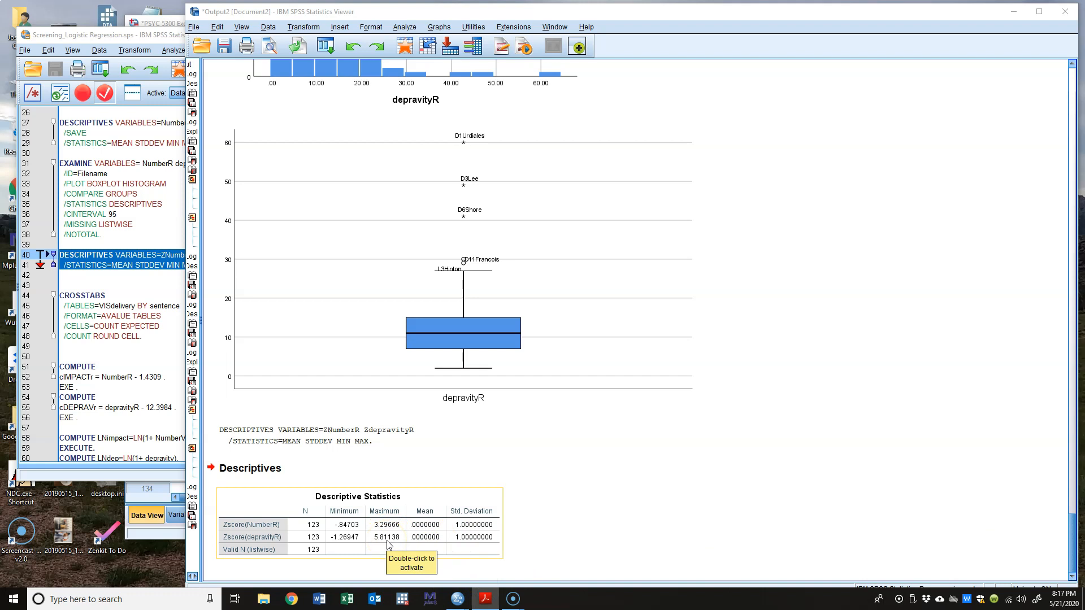
left_click(449, 525)
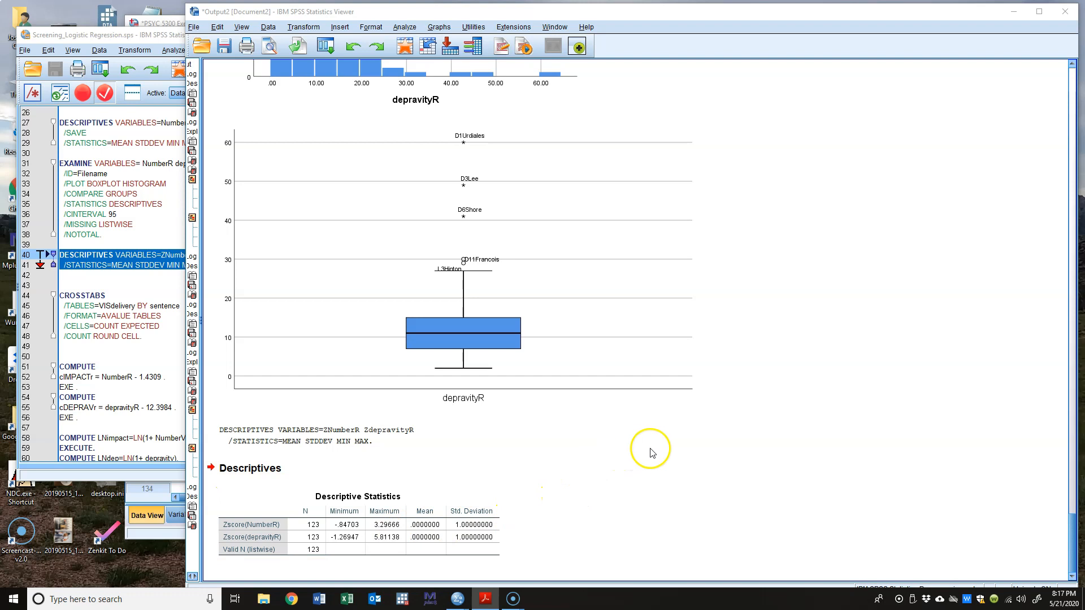
- Sort the cases in the data set by ZdepravityR in ascending order and go to the last cases
left_click(135, 534)
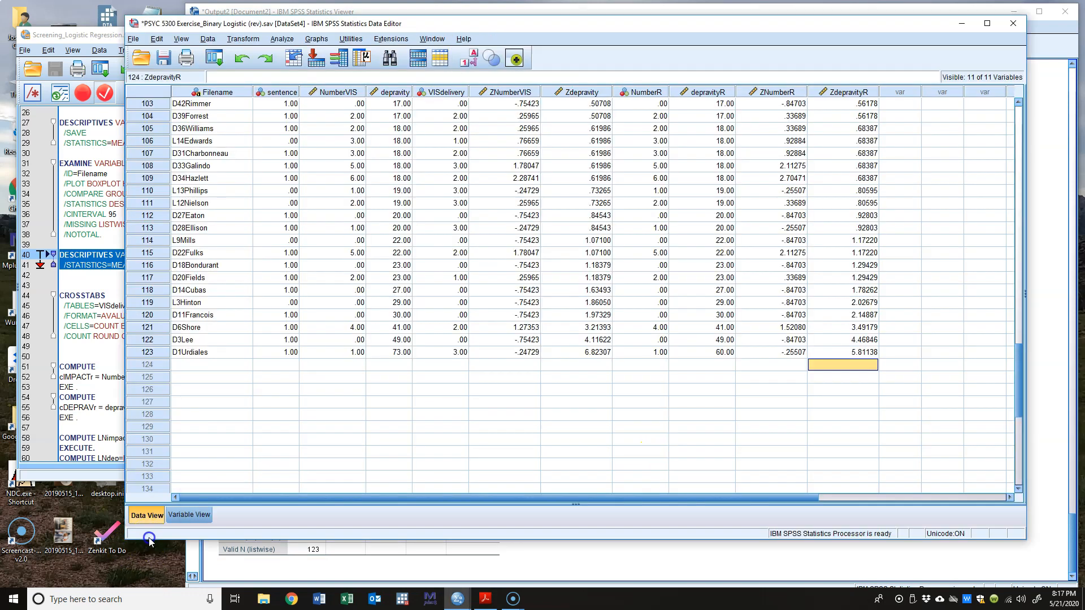
left_click(850, 92)
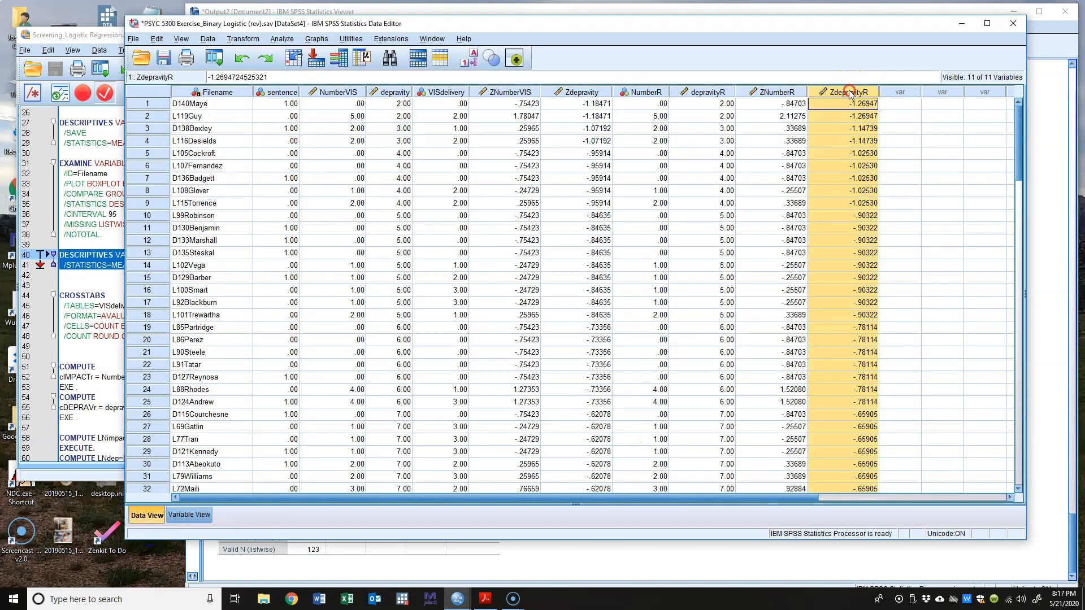
right_click(850, 92)
left_click(890, 197)
left_click_drag(1019, 142, 1022, 378)
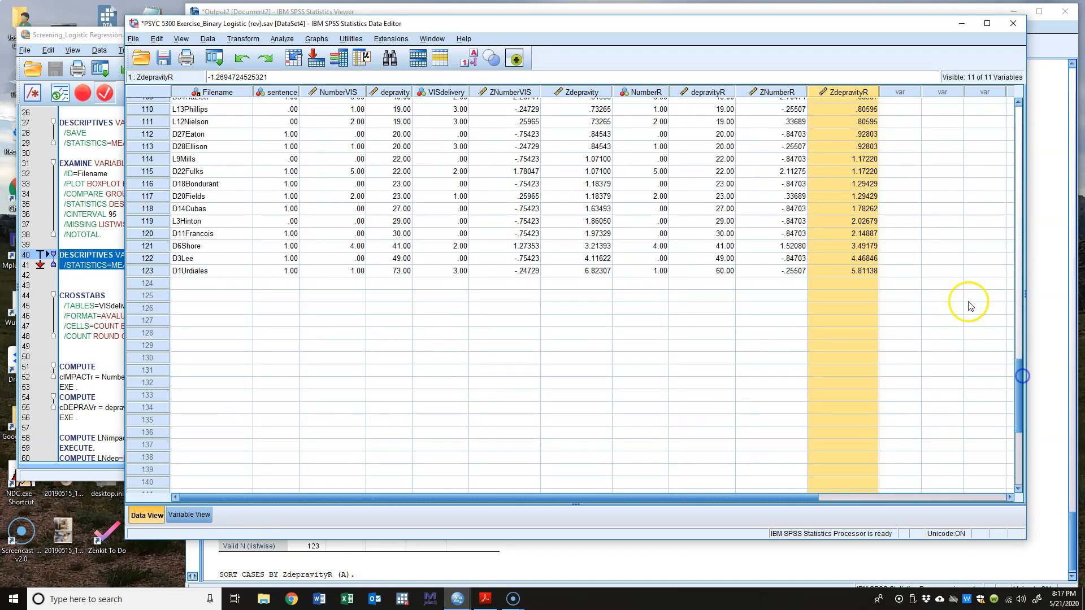
- Compare the Zdepravity and ZdepravityR values of case 121, and check the ZdepravityR values of cases 122 and 123
left_click(869, 249)
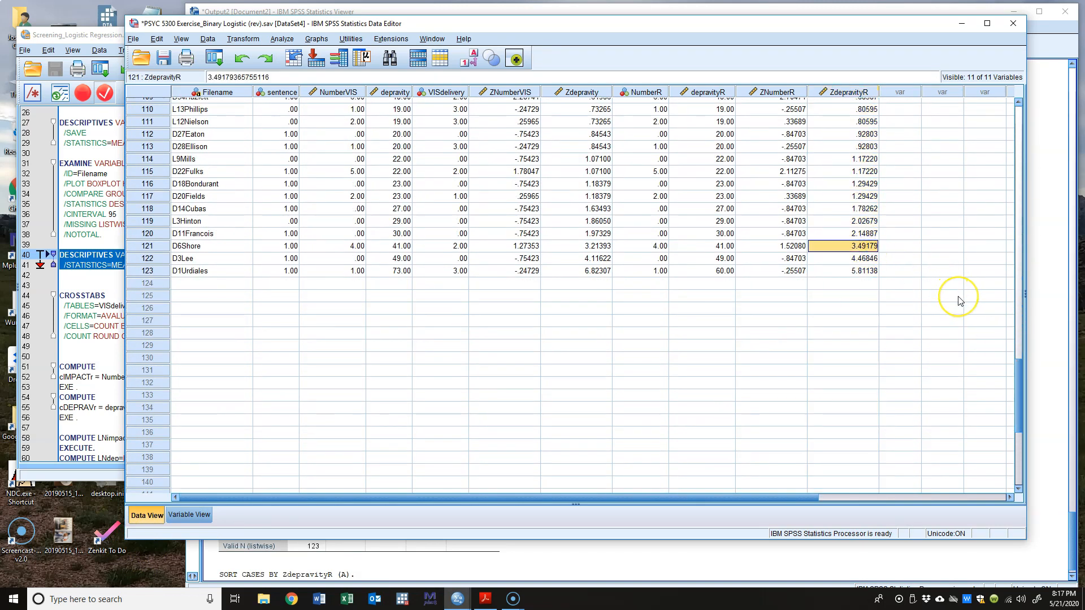
key("Left")
key("Left")
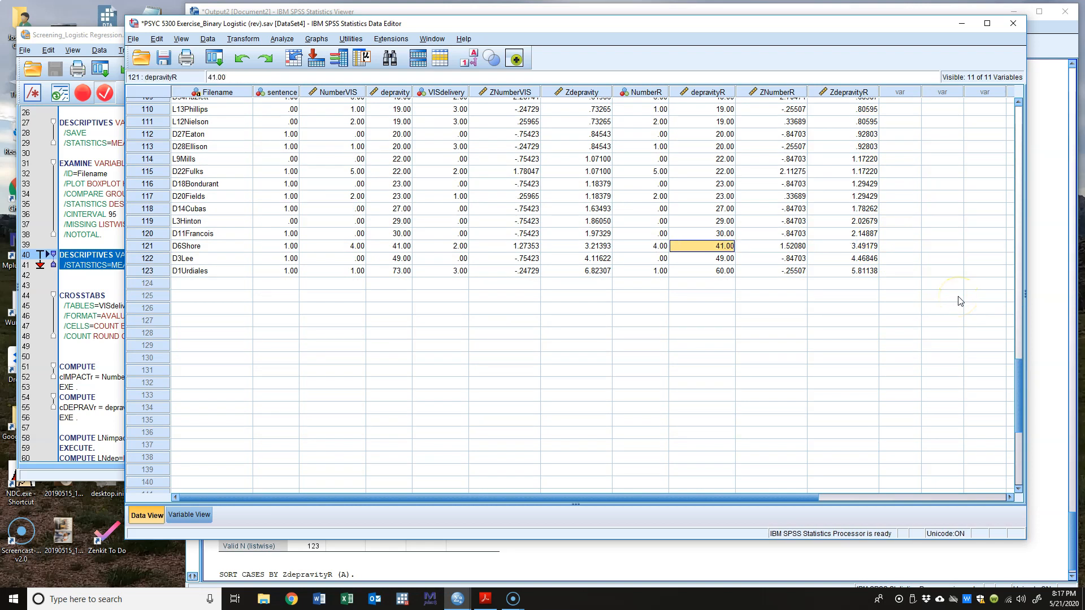
key("Left")
key("Left")
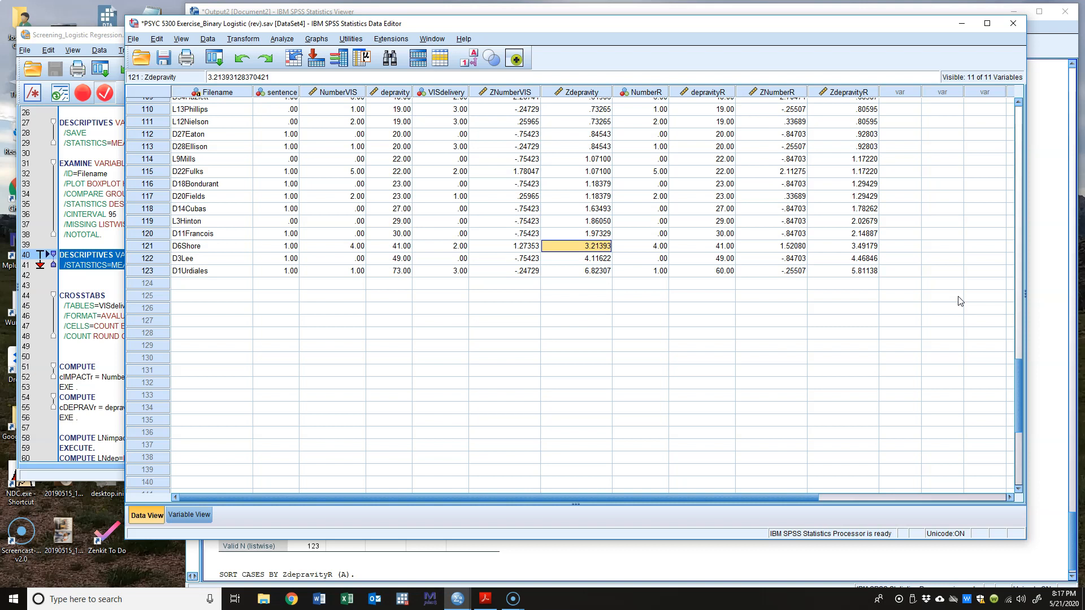
key("Right")
key("Right")
key("Right")
key("Right")
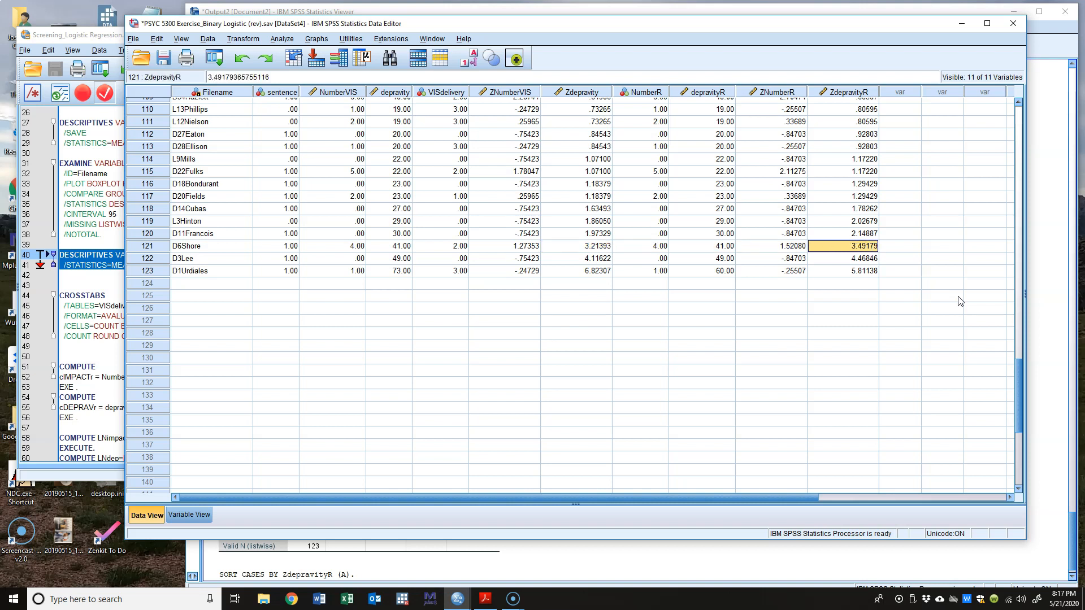
key("Left")
key("Left")
key("Left")
key("Left")
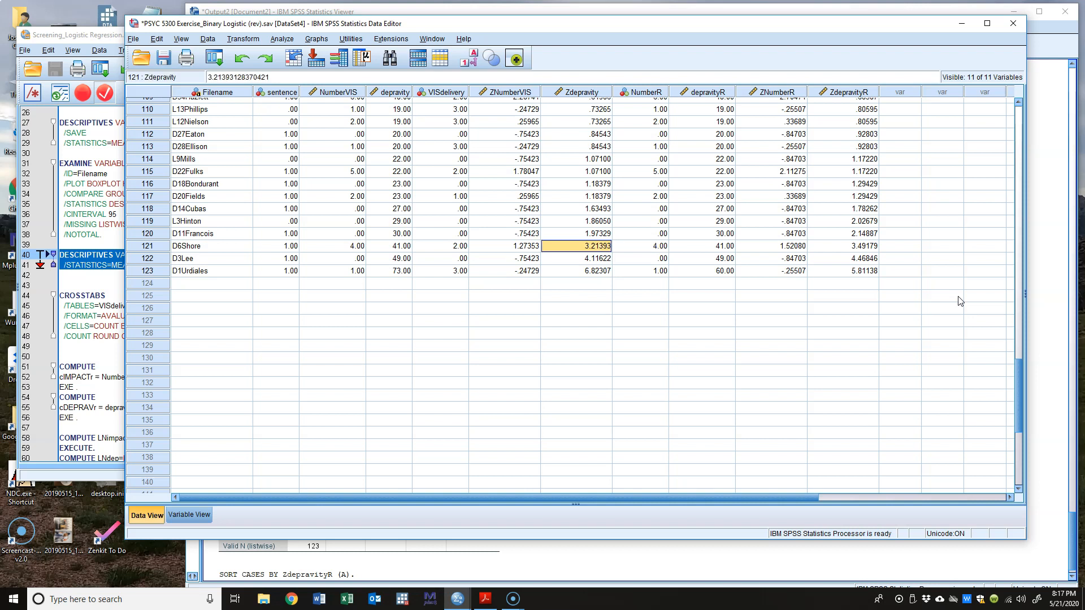
key("Right")
key("Right")
key("Right")
key("Right")
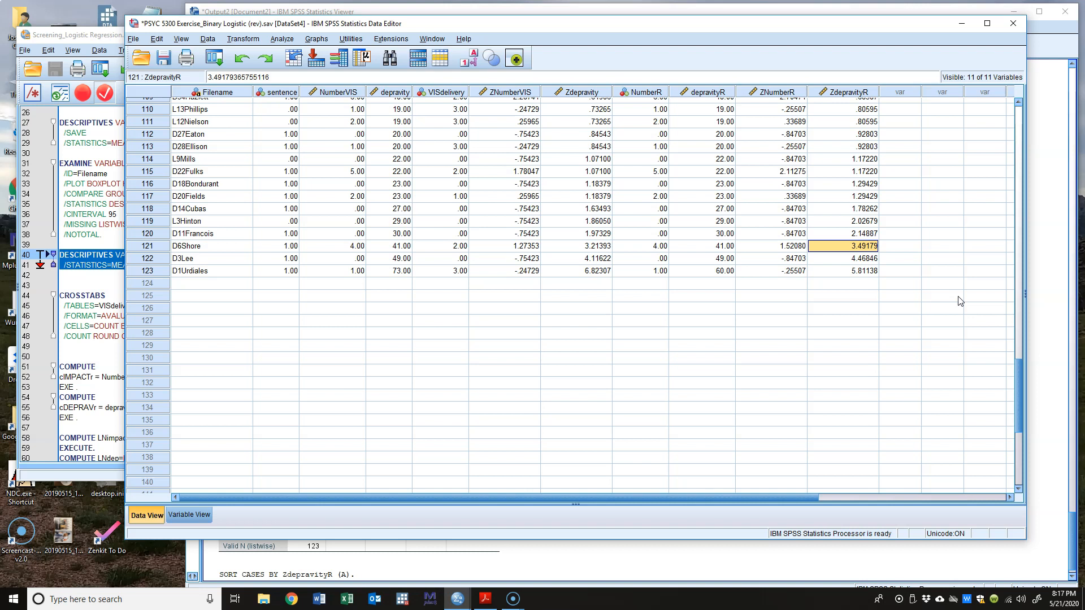
key("Down")
key("Down")
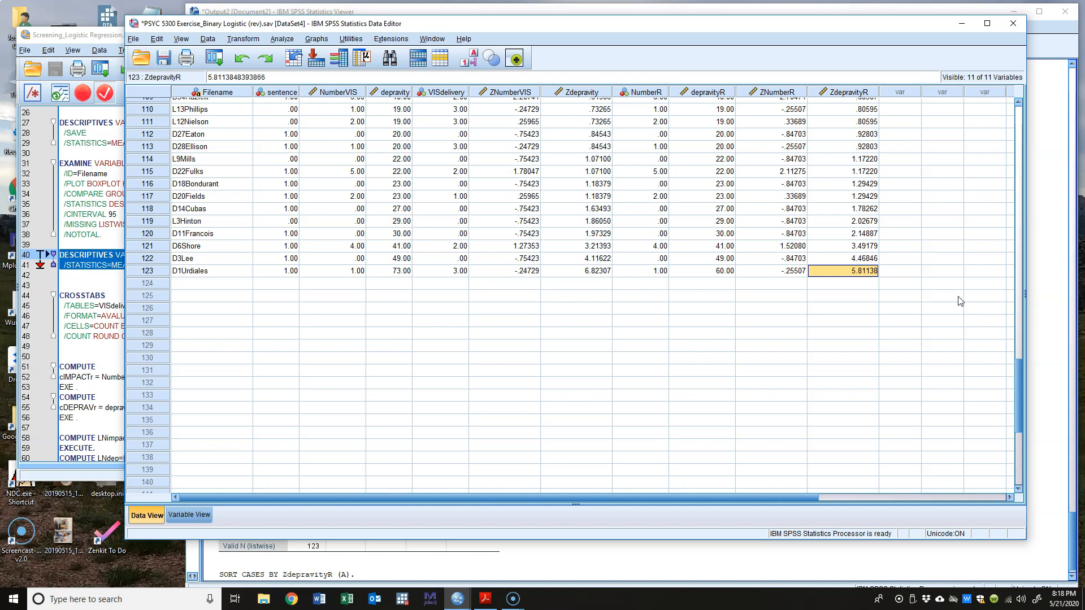
- Review the depravityR boxplot and the z-score descriptives in the output for remaining outliers
left_click(1054, 50)
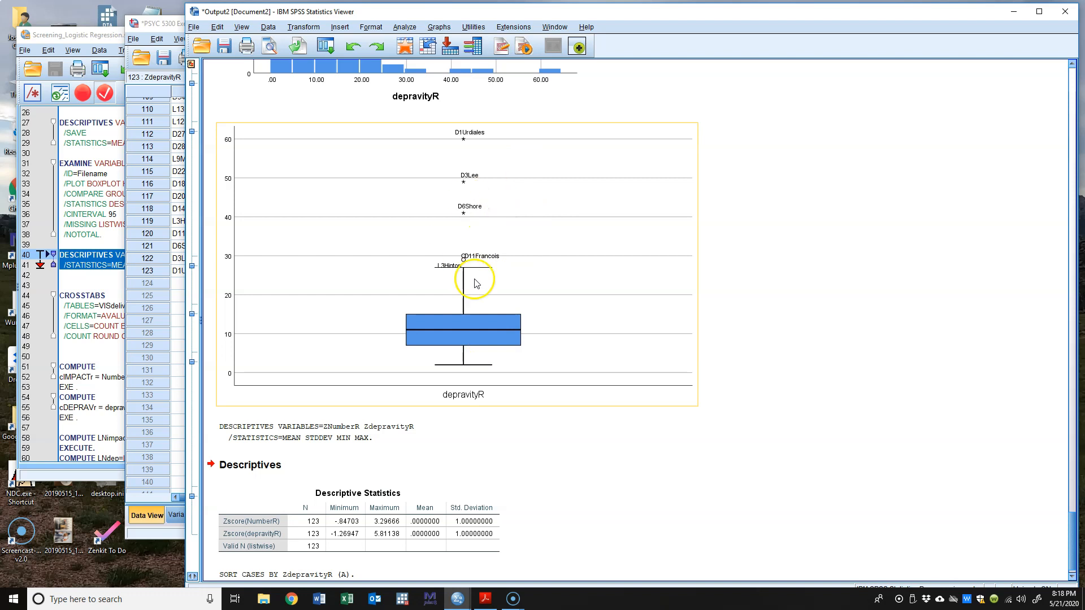
left_click(499, 469)
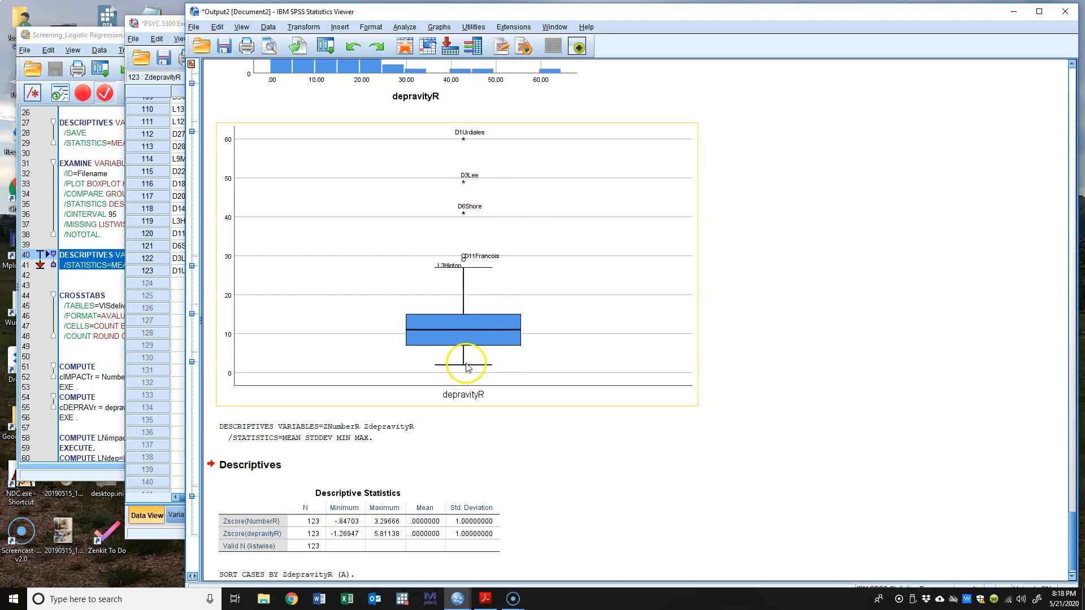
scroll(506, 485, "down", 1)
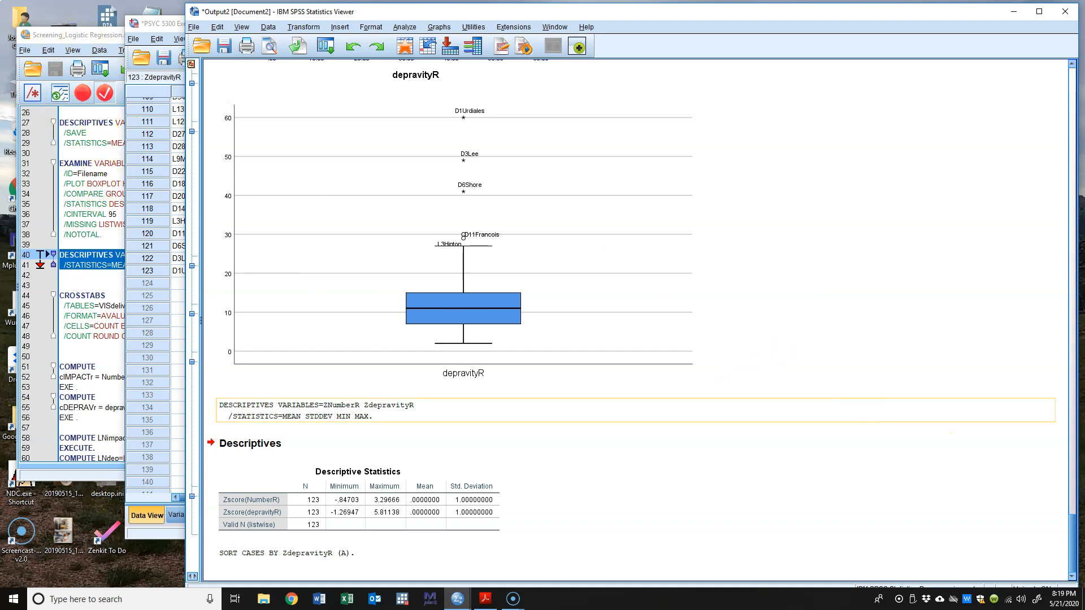
key("alt+Tab")
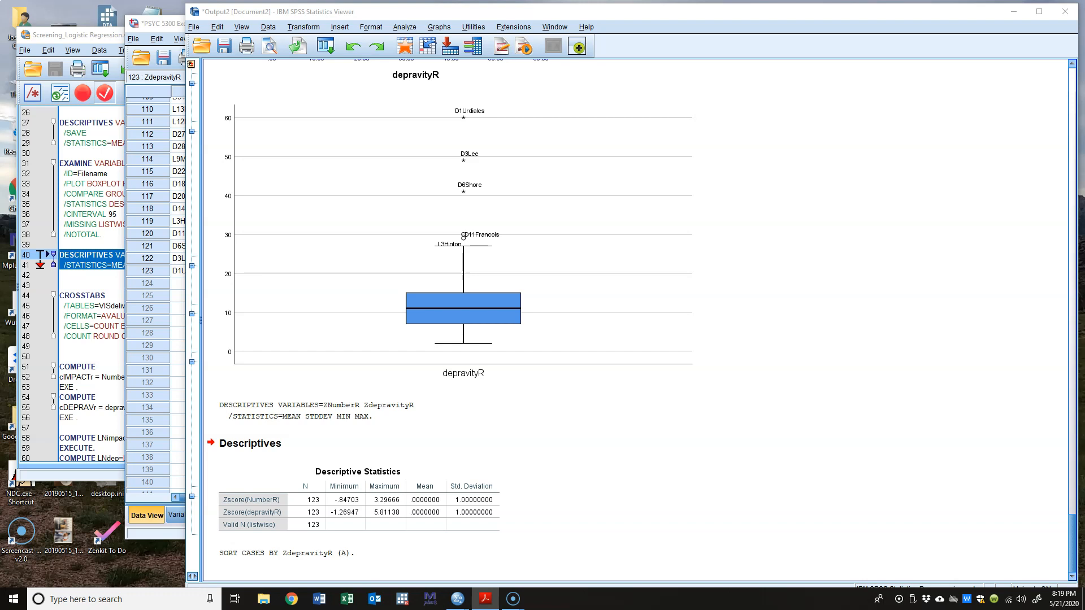
- Set up a crosstab of the data set with NumberVIS as the row variable and sentence as the column variable
left_click(153, 23)
scroll(346, 261, "up", 20)
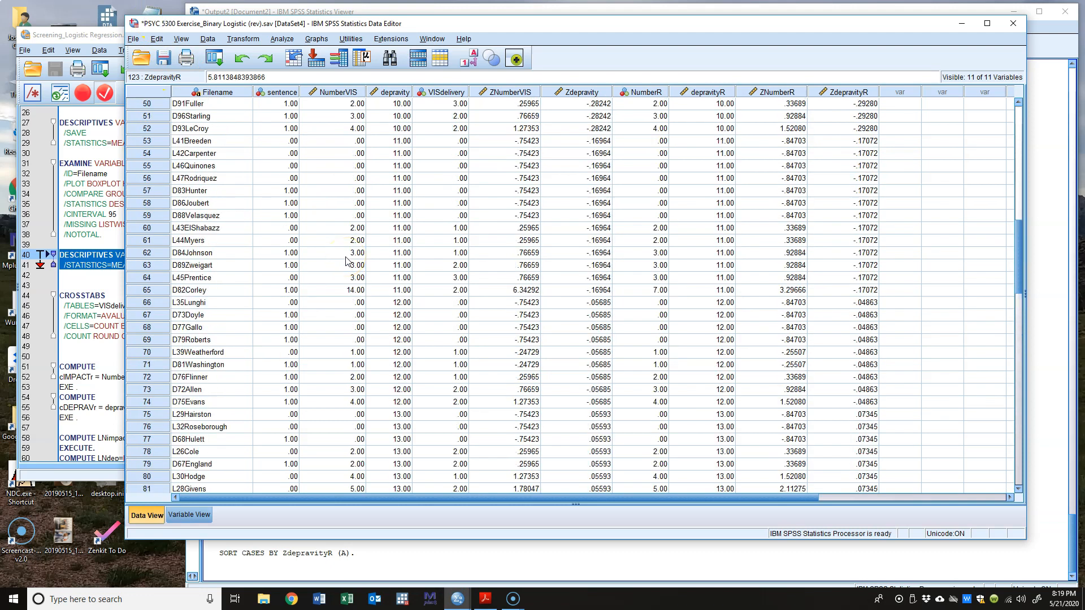
left_click(278, 92)
left_click(334, 93)
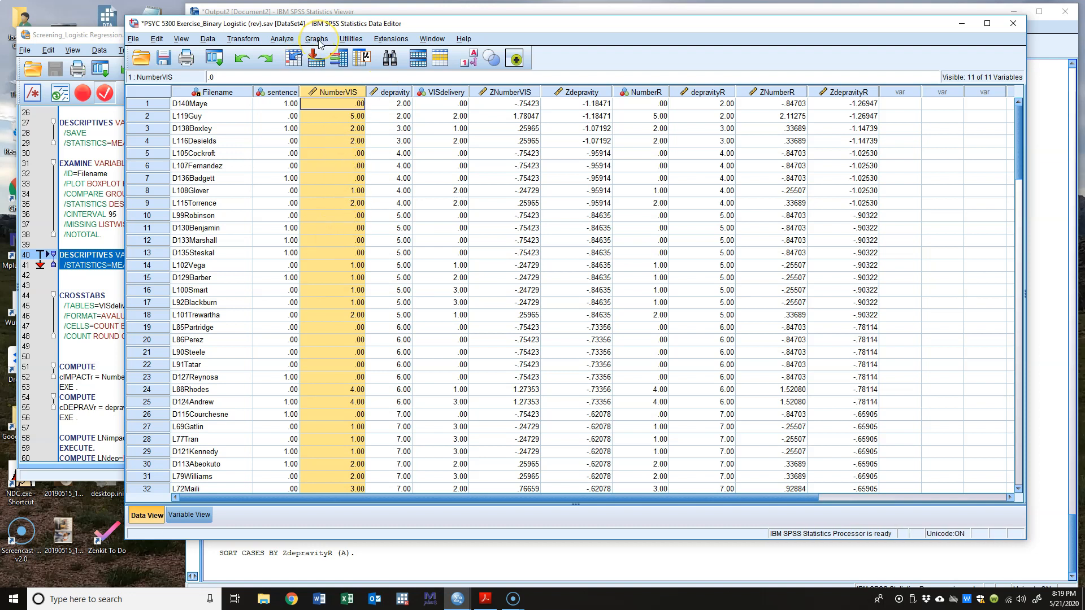
left_click(276, 41)
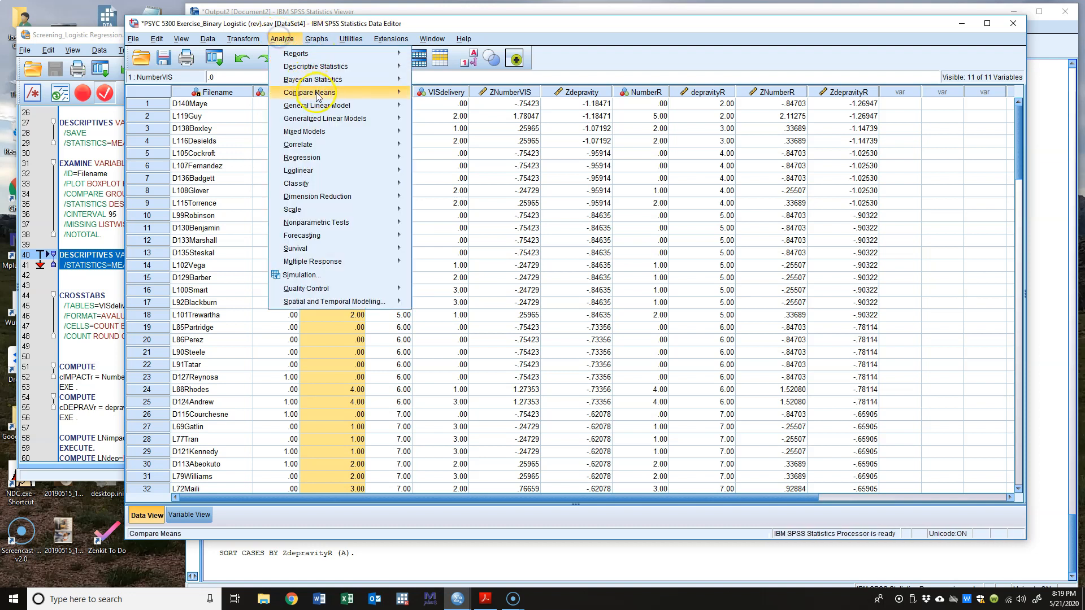
mouse_move(320, 97)
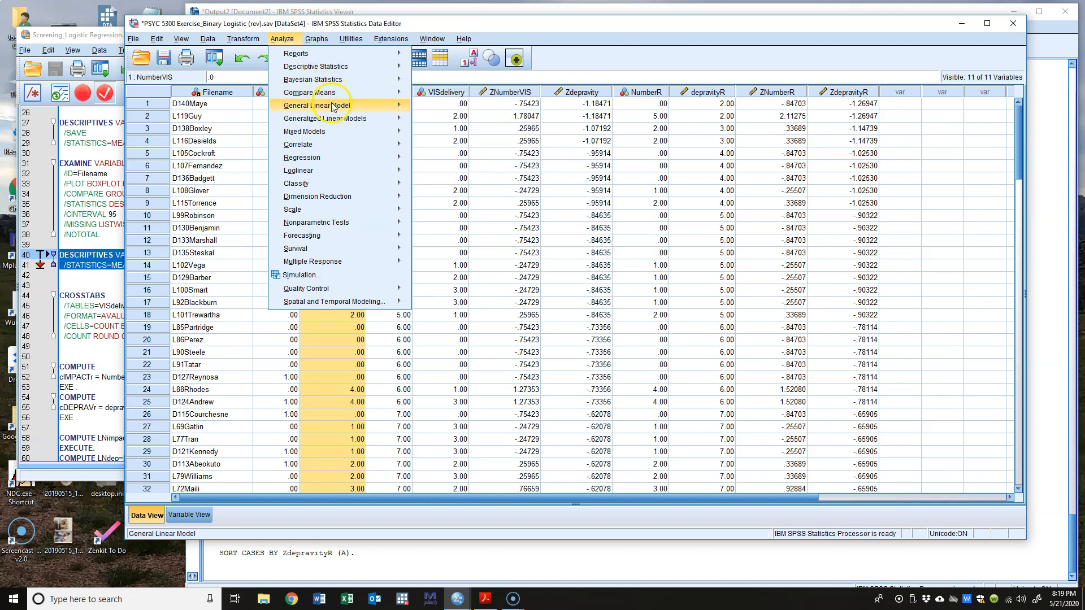
mouse_move(343, 69)
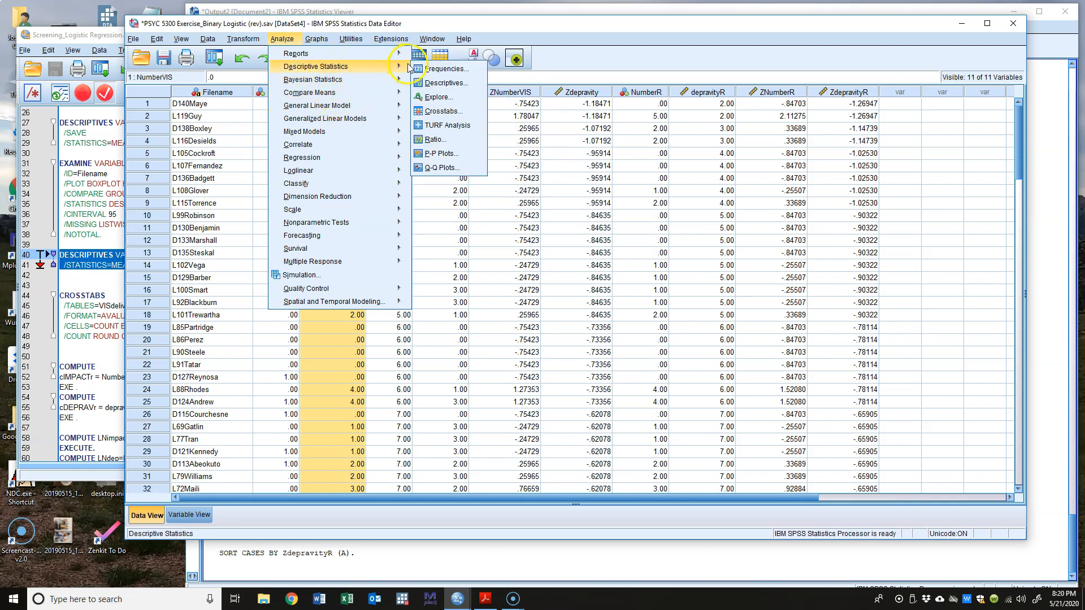
left_click(450, 111)
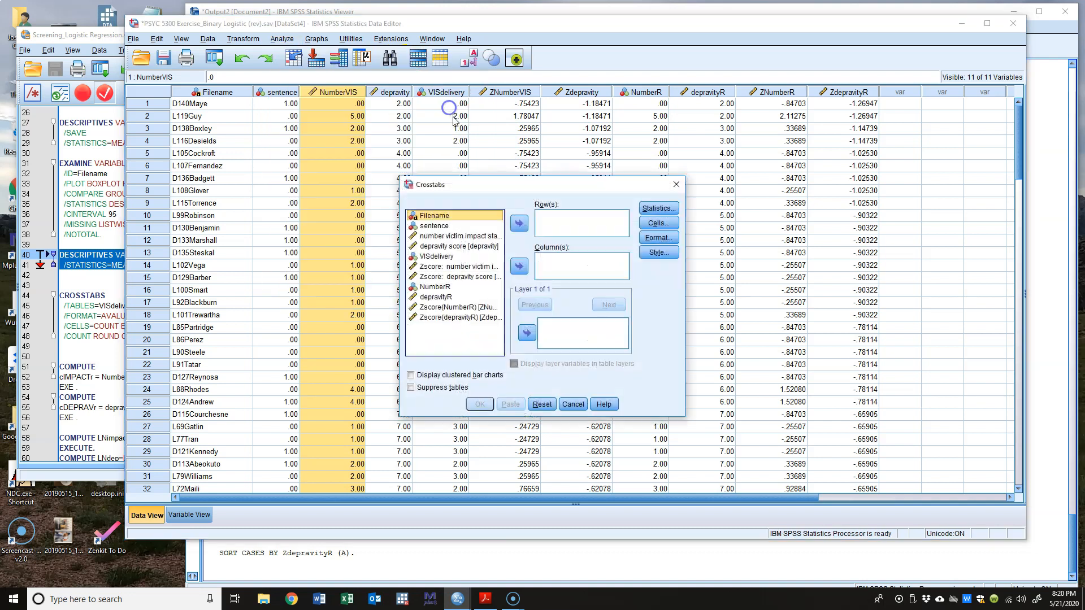
left_click(444, 227)
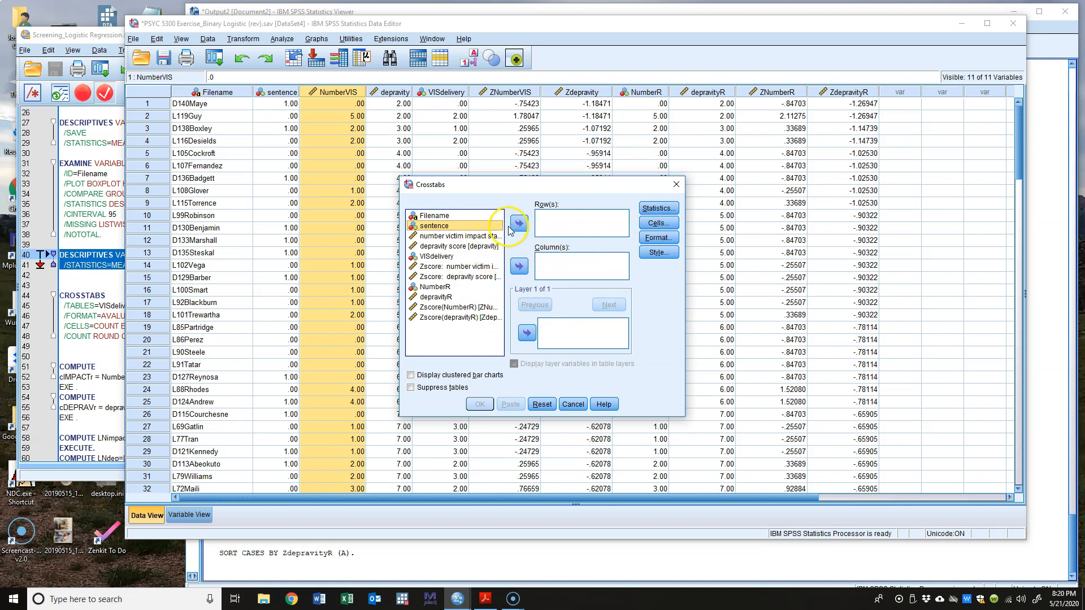
left_click(519, 266)
left_click(471, 226)
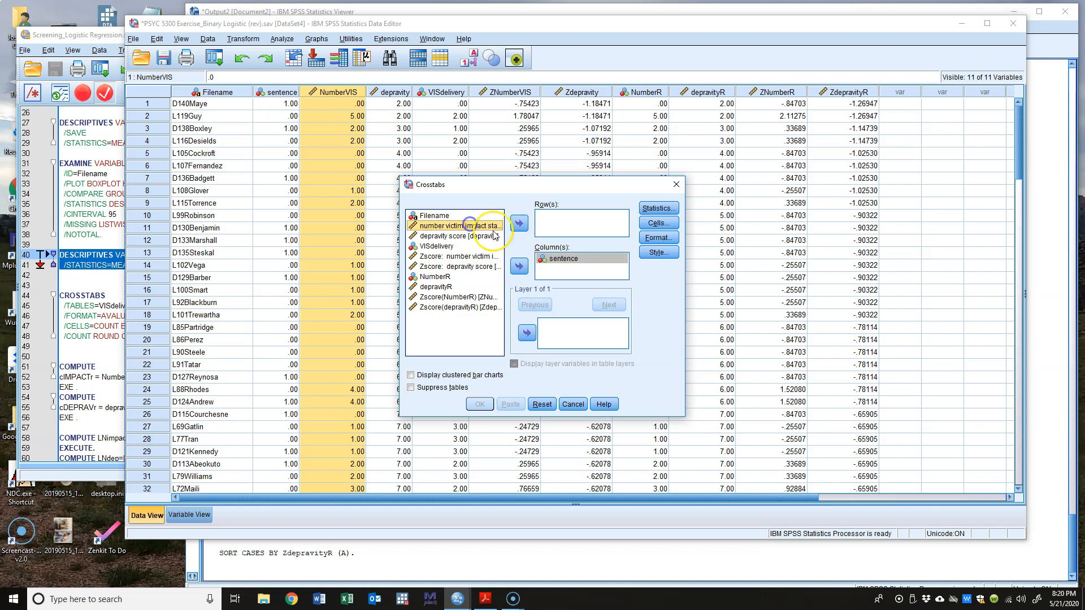
left_click(518, 225)
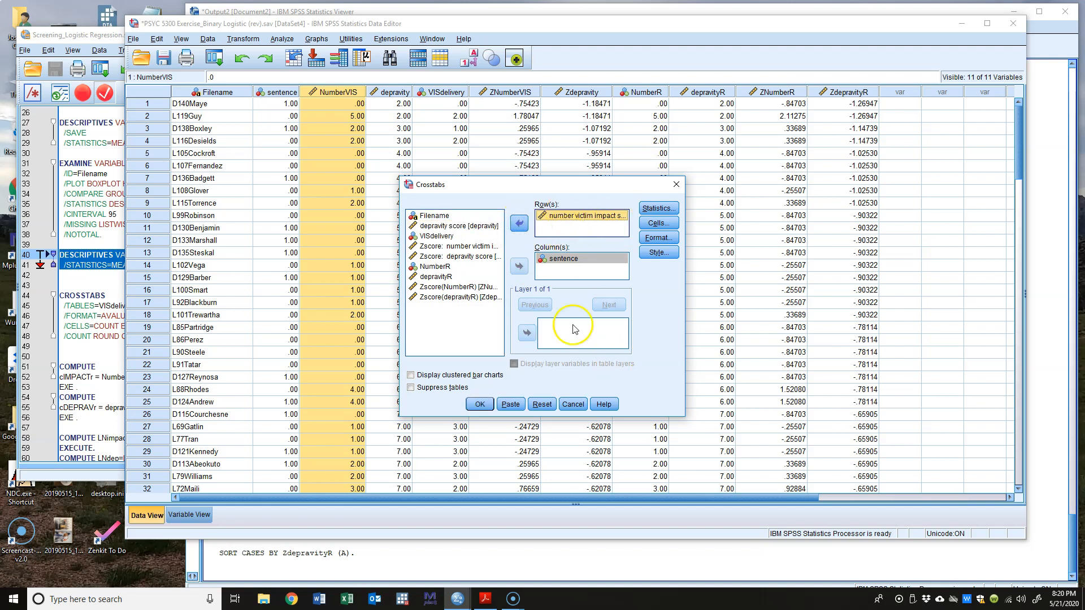
- Include expected counts with the observed counts in the crosstab cells and run the NumberVIS by sentence crosstab
left_click(672, 225)
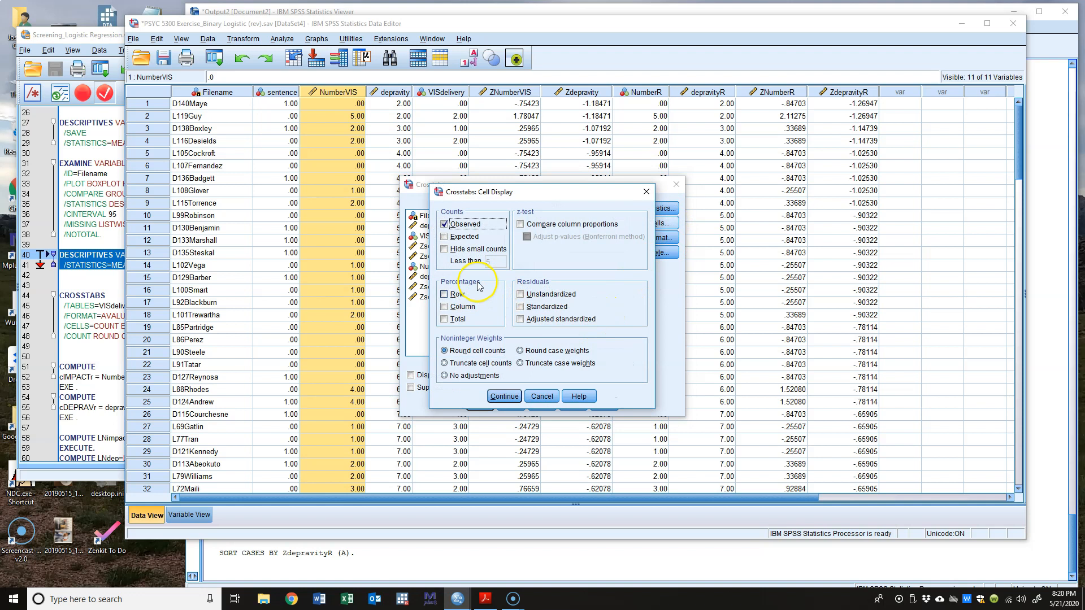
left_click(464, 237)
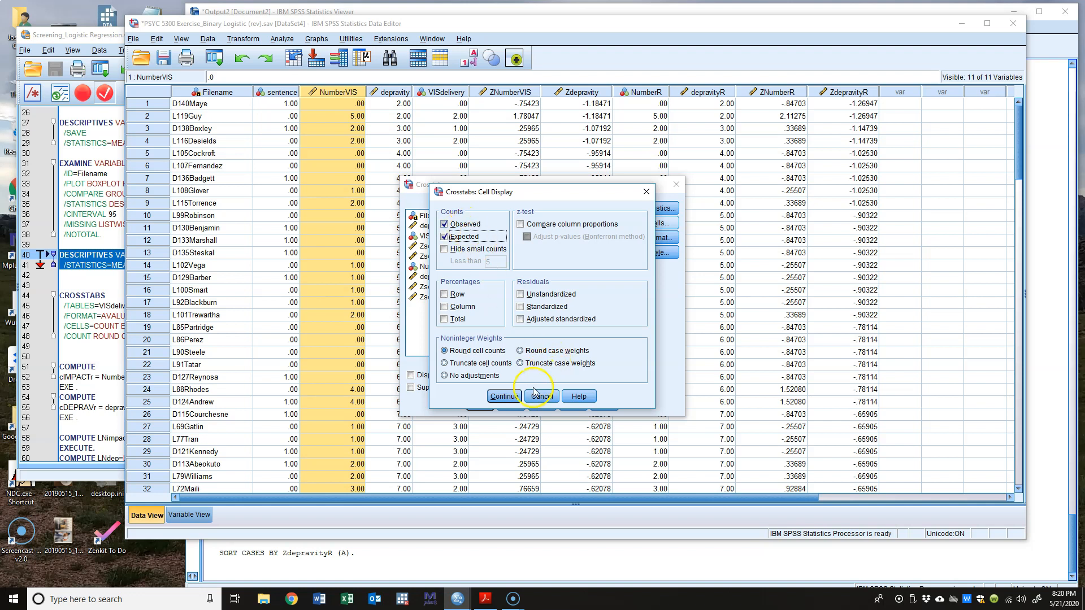
left_click(513, 396)
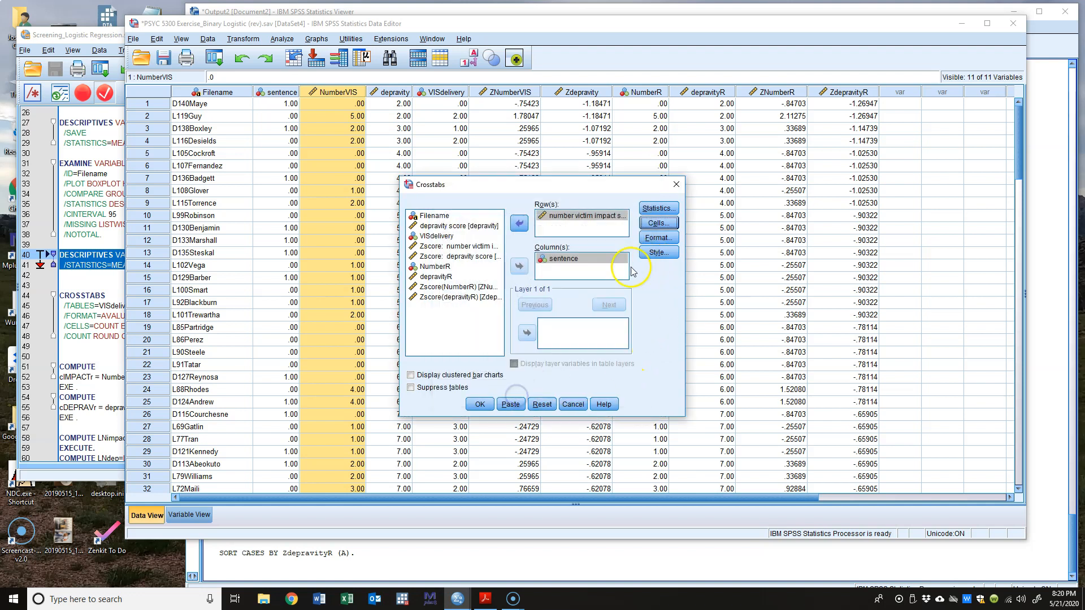
left_click(481, 404)
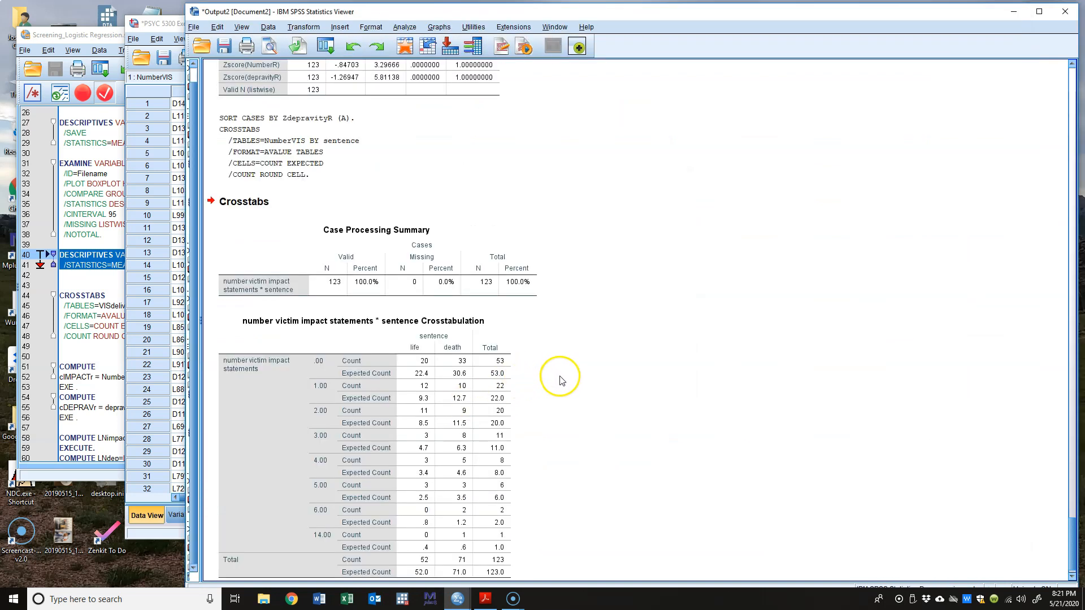
scroll(562, 377, "down", 1)
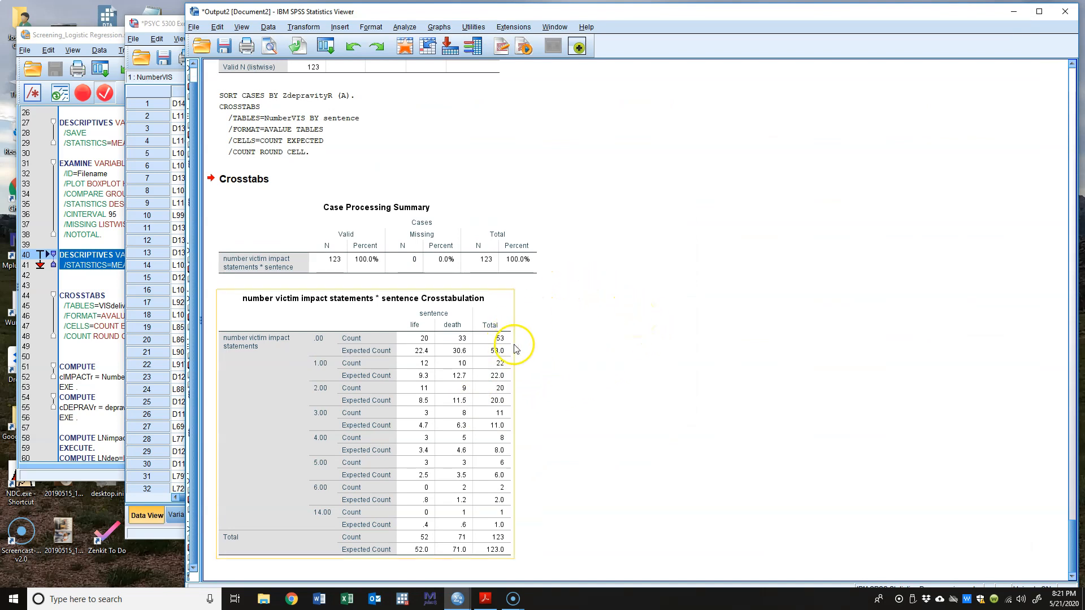
left_click(426, 333)
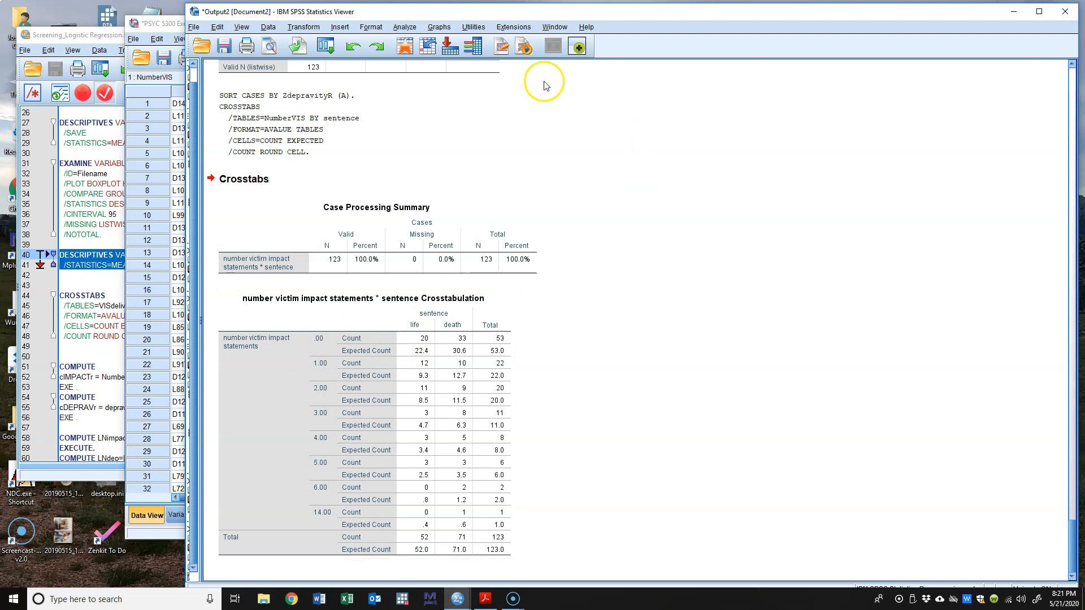
- Run another crosstab of NumberVIS with VISdelivery replacing sentence as the column variable
left_click(404, 27)
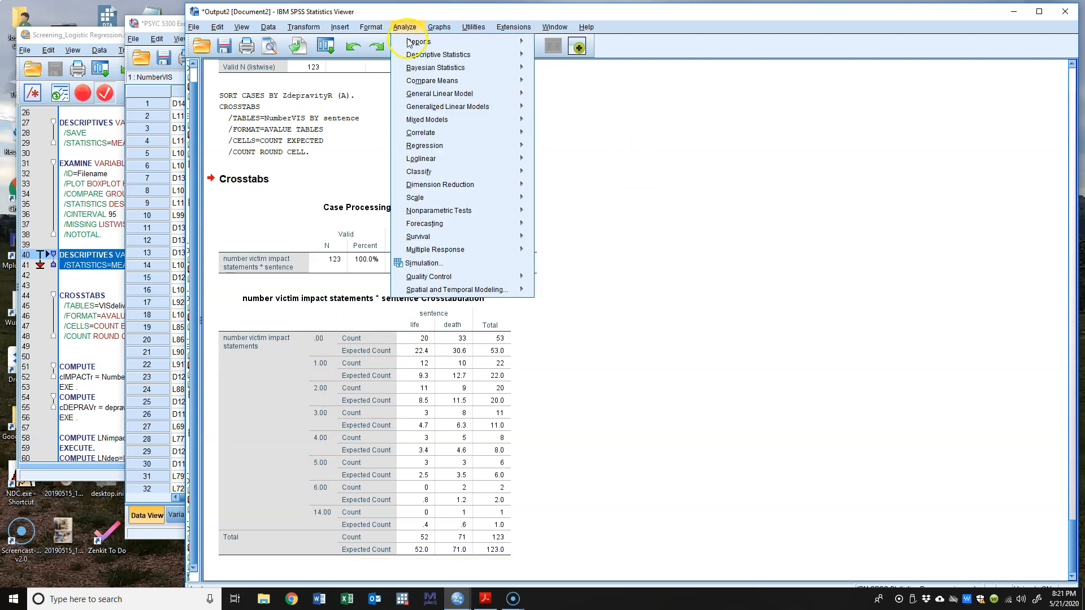
mouse_move(480, 54)
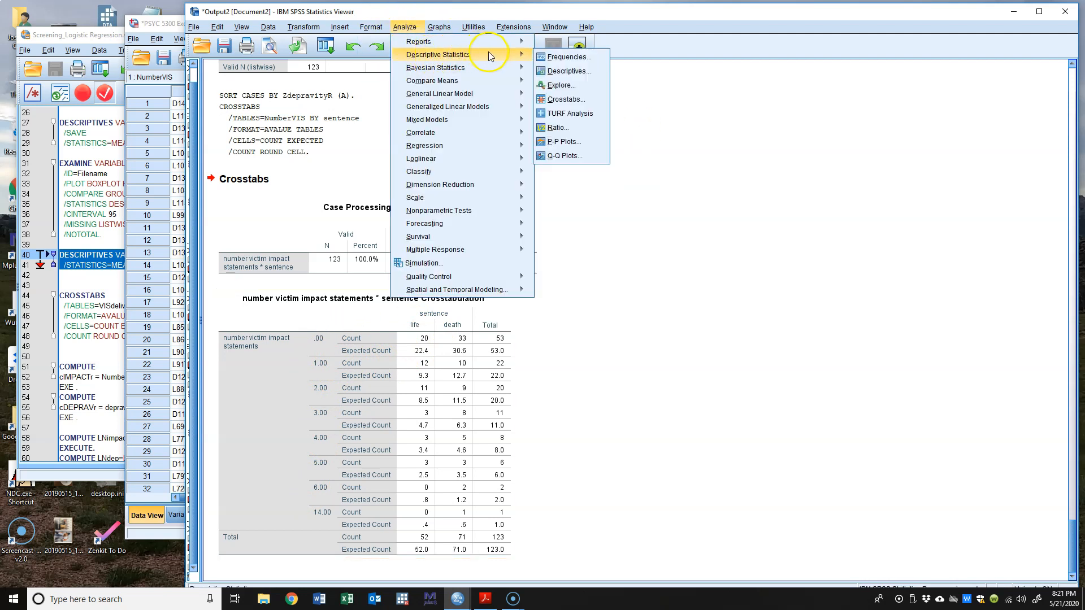
left_click(564, 98)
left_click(563, 259)
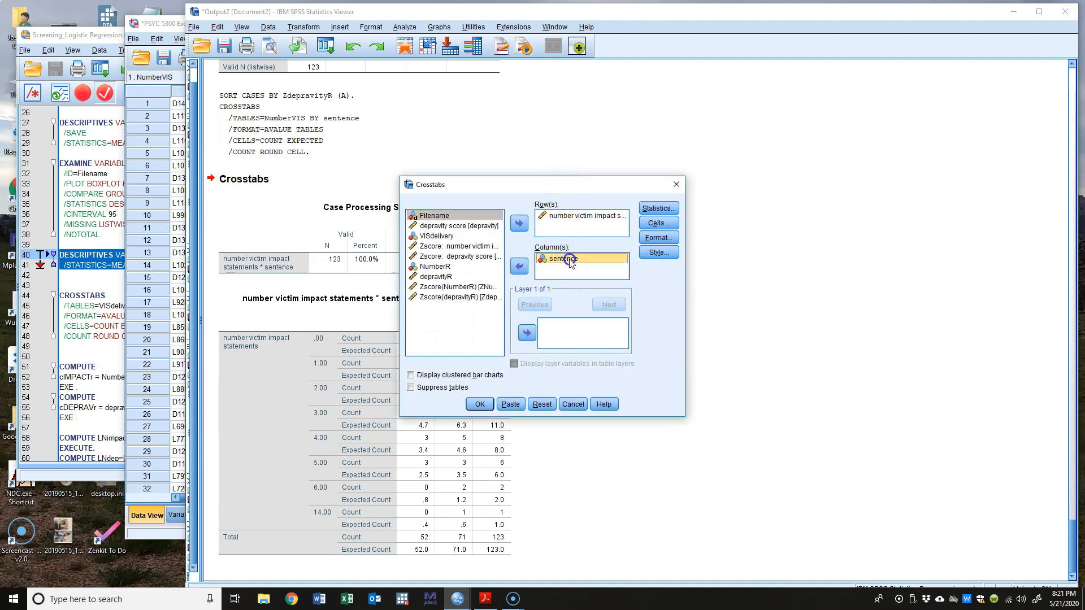
left_click(519, 265)
left_click(440, 247)
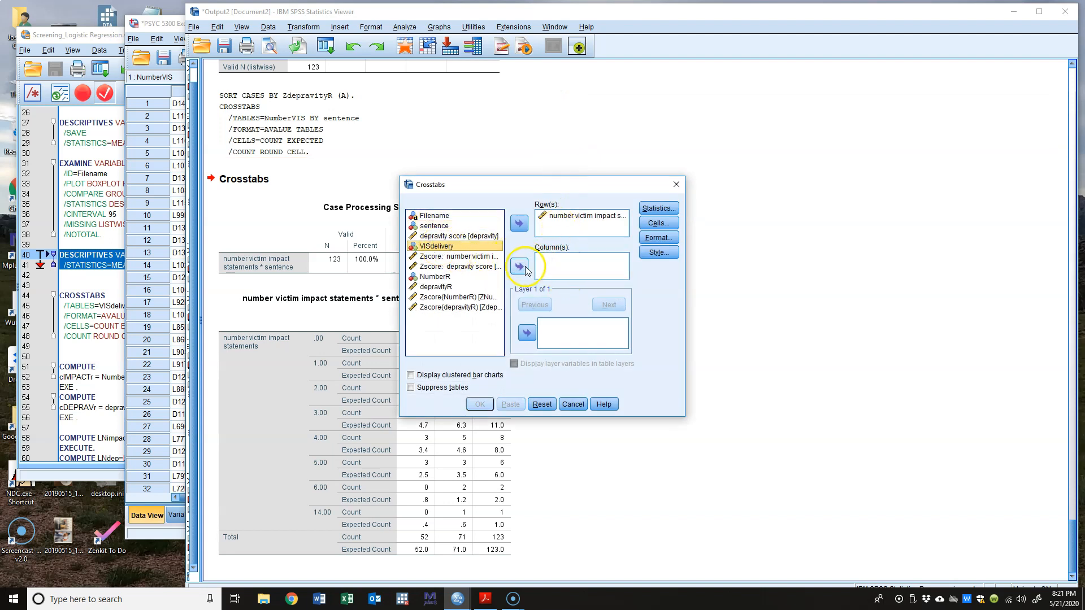
left_click(519, 266)
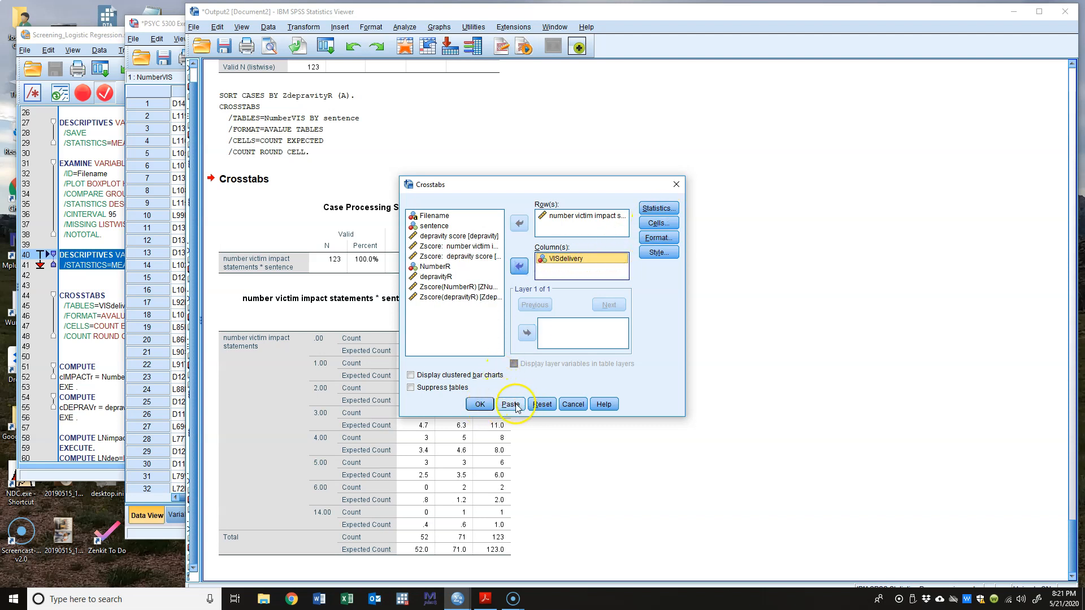
left_click(486, 407)
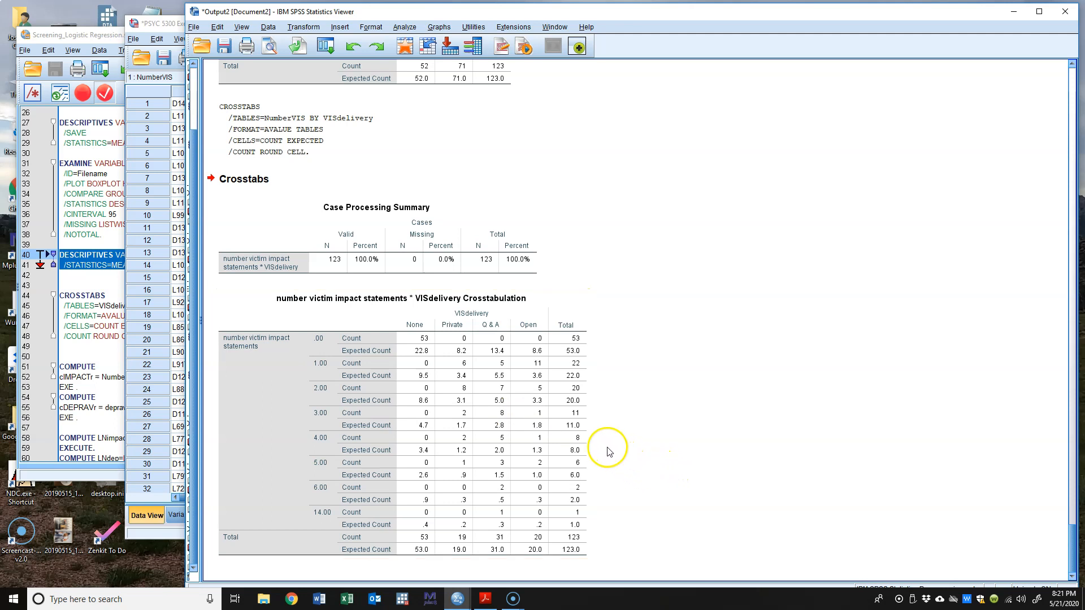
scroll(508, 424, "up", 3)
scroll(480, 419, "down", 3)
left_click(405, 27)
mouse_move(488, 57)
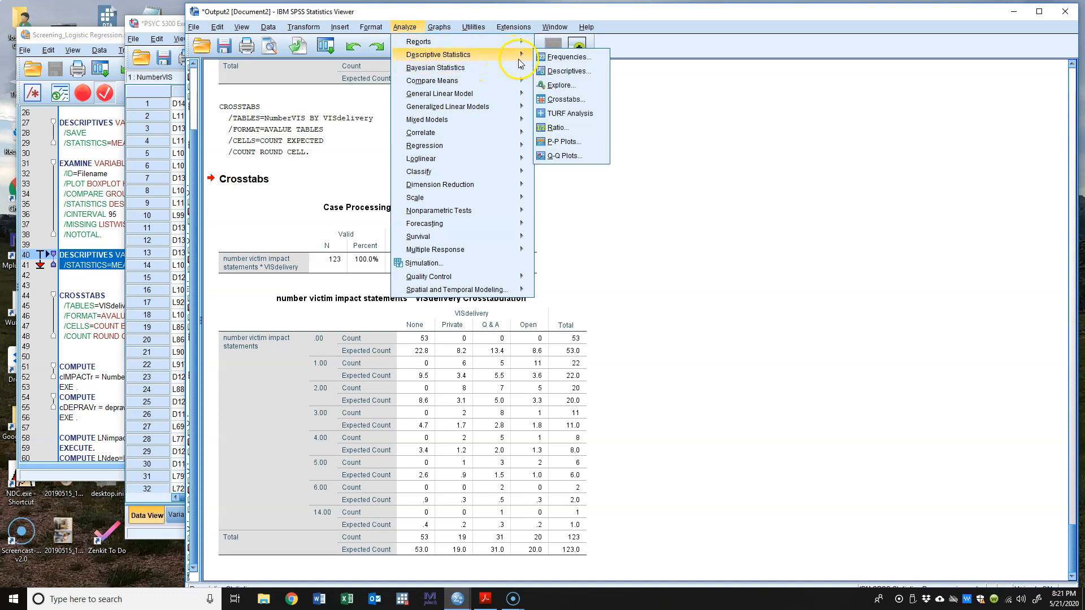
left_click(572, 86)
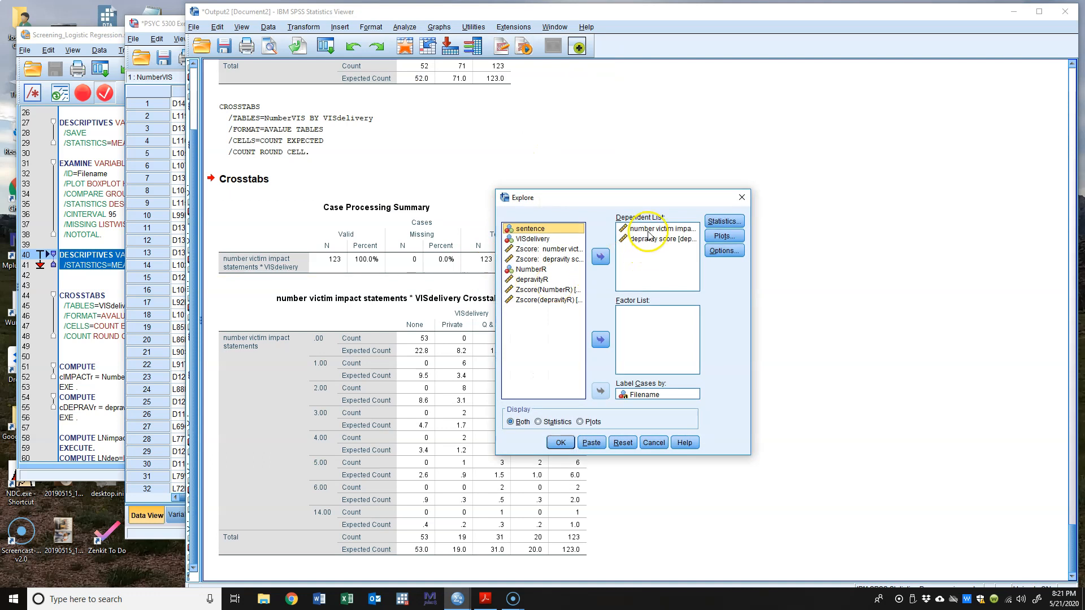
left_click(650, 230)
left_click(600, 256)
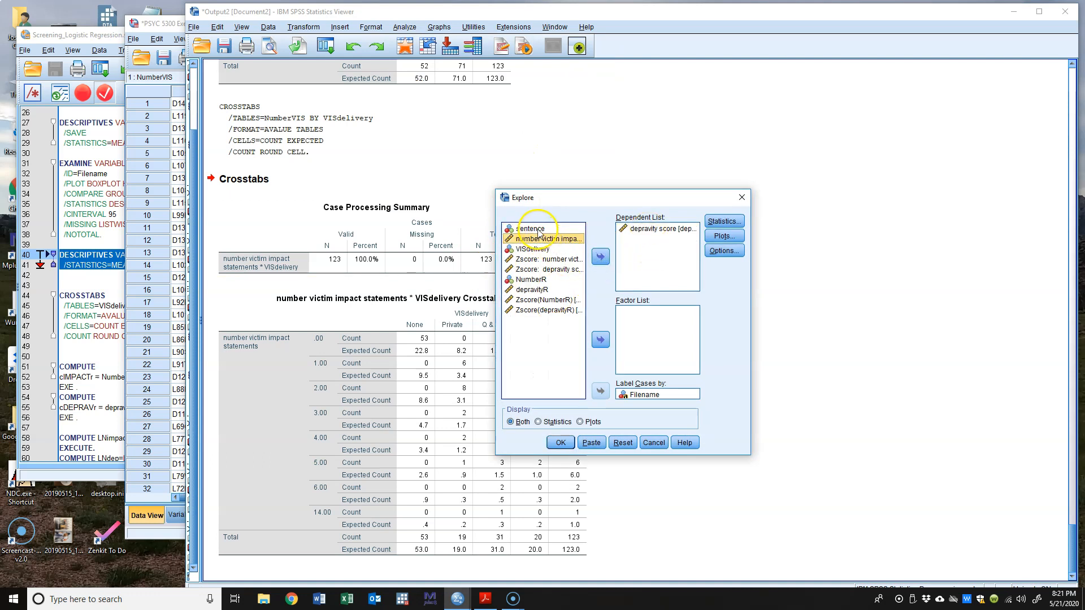
left_click(537, 229)
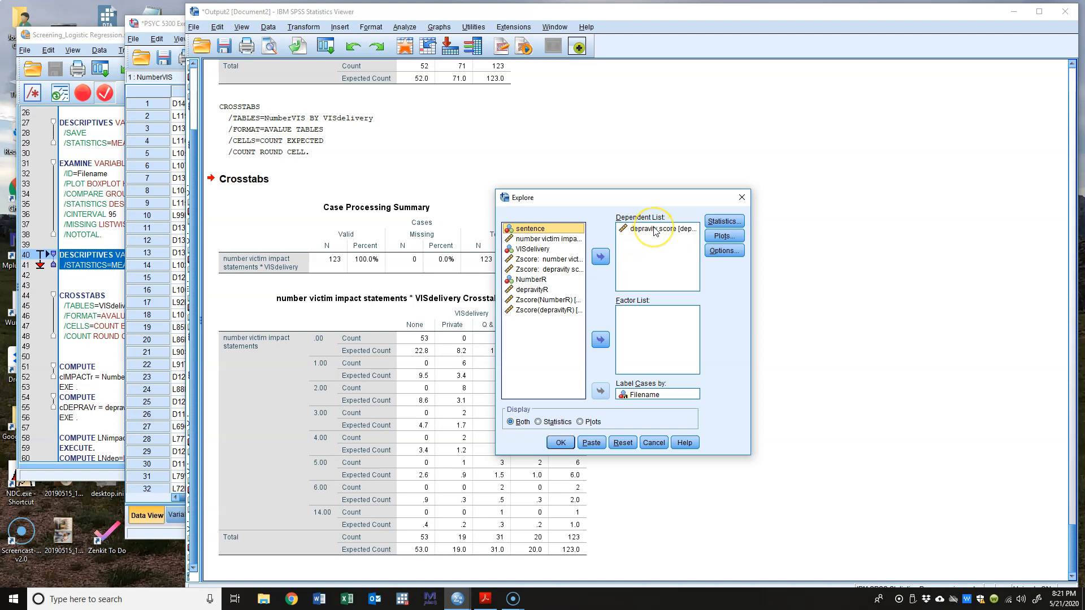
left_click(653, 442)
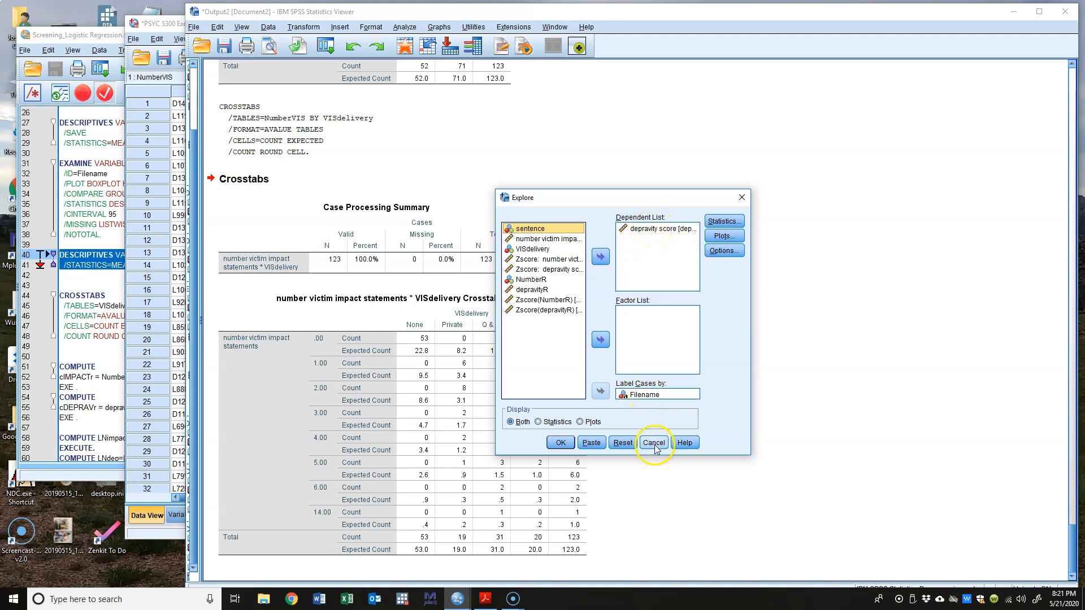
- Set up a new crosstab with sentence as the column variable in place of VISdelivery
left_click(404, 27)
mouse_move(457, 55)
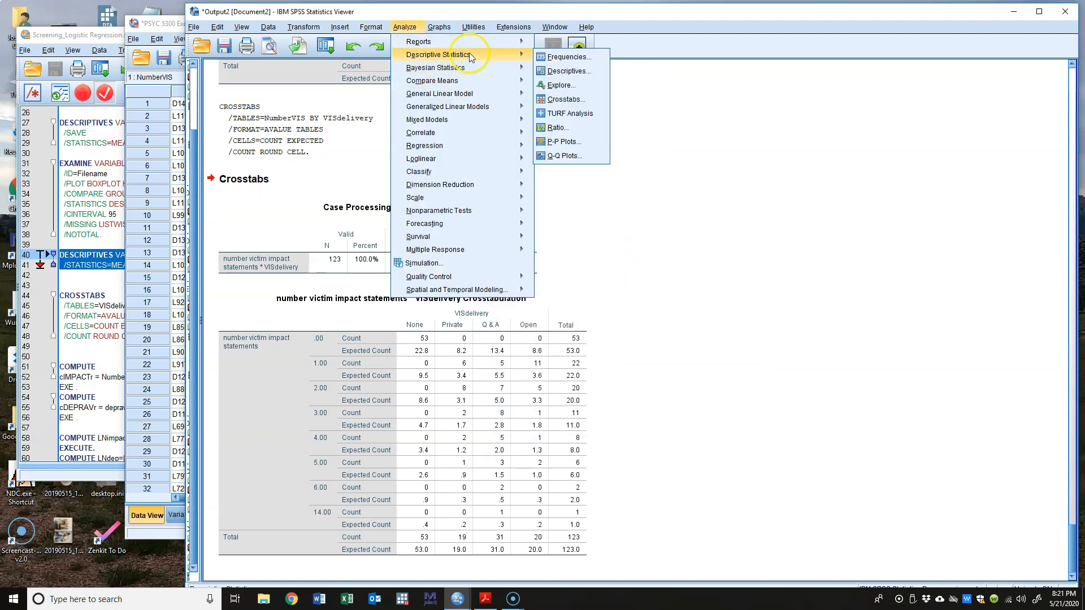
left_click(564, 99)
left_click(571, 218)
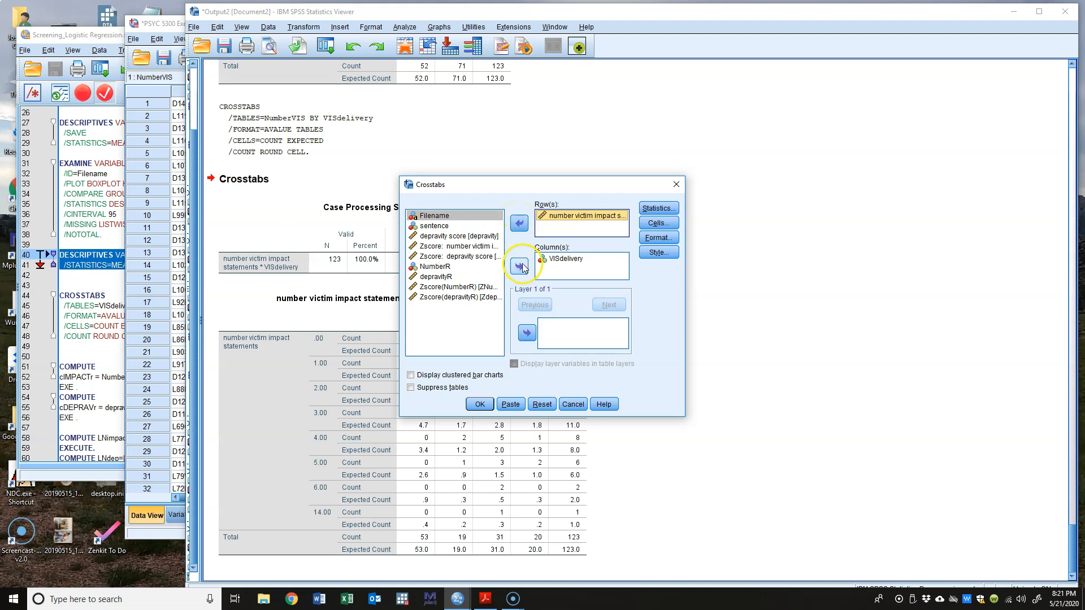
left_click(565, 258)
left_click(519, 267)
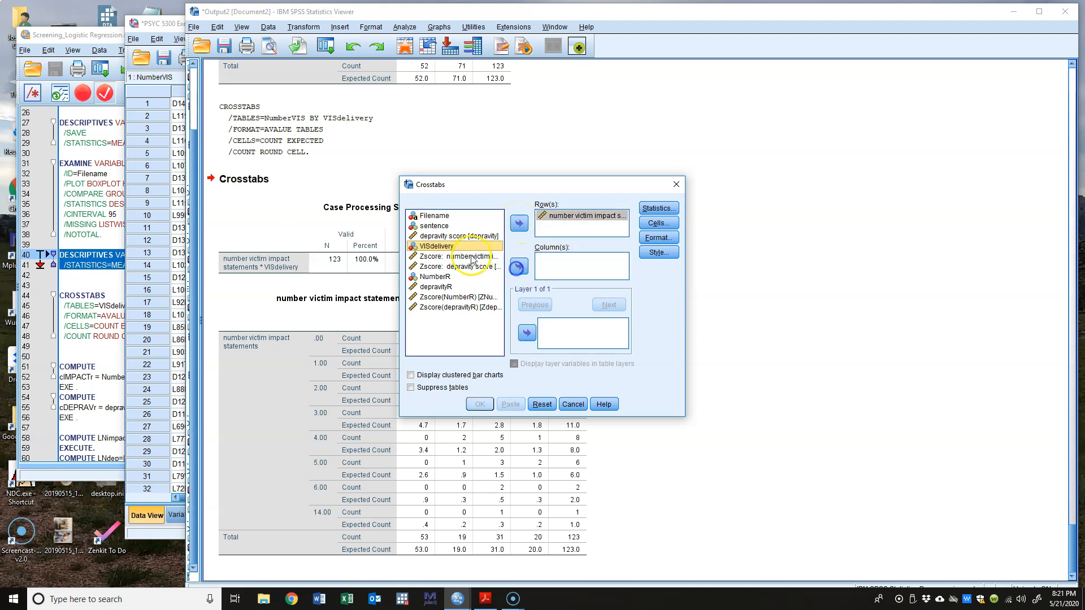
left_click(441, 226)
left_click(519, 266)
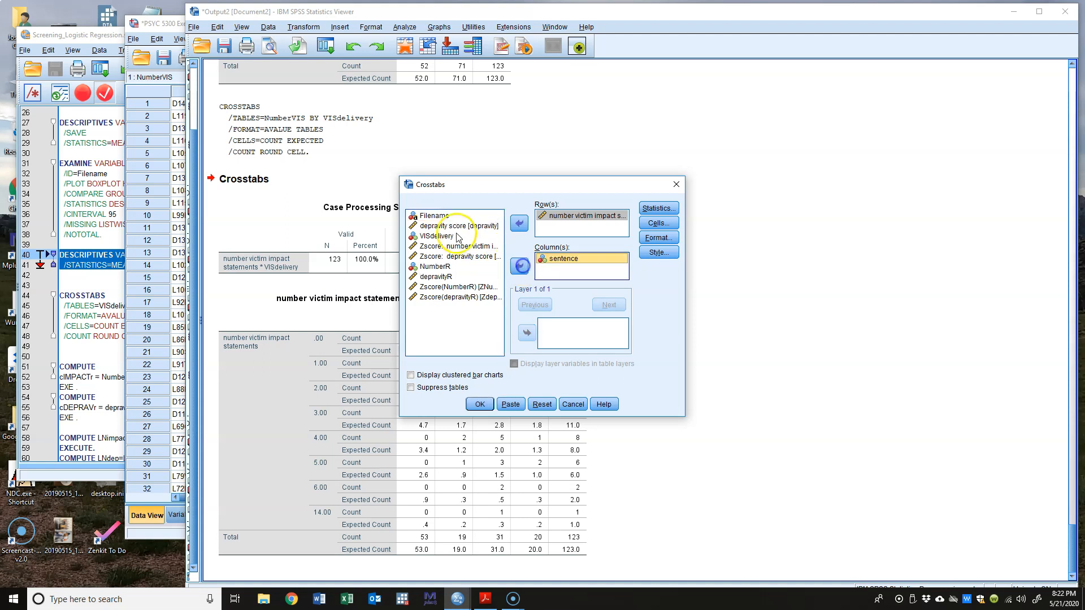
- Replace NumberVIS with VISdelivery as the row variable and run the crosstab against sentence
left_click(558, 217)
left_click(518, 225)
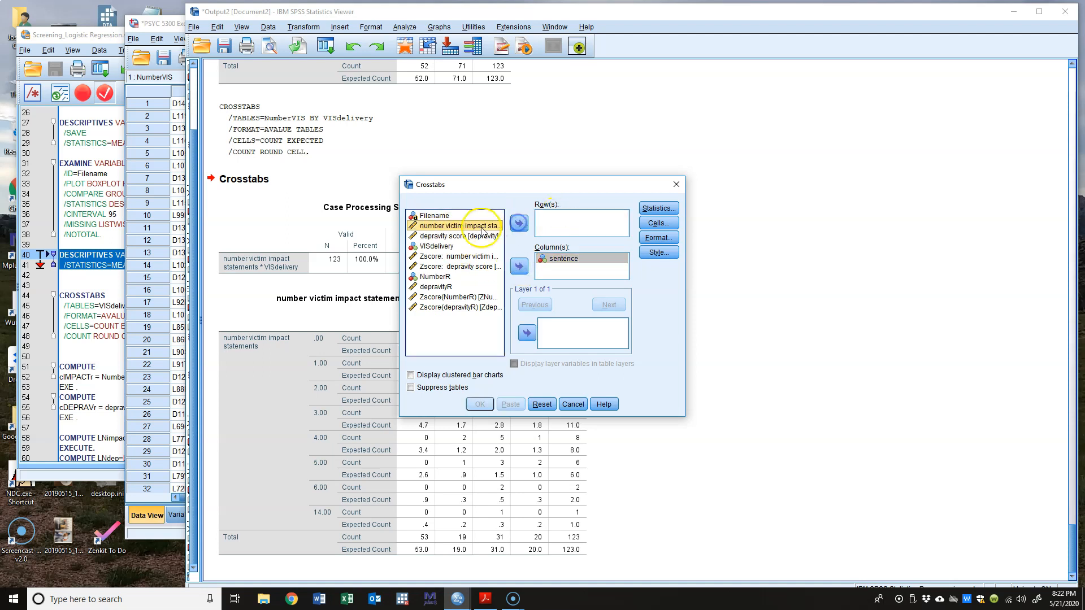
left_click(444, 246)
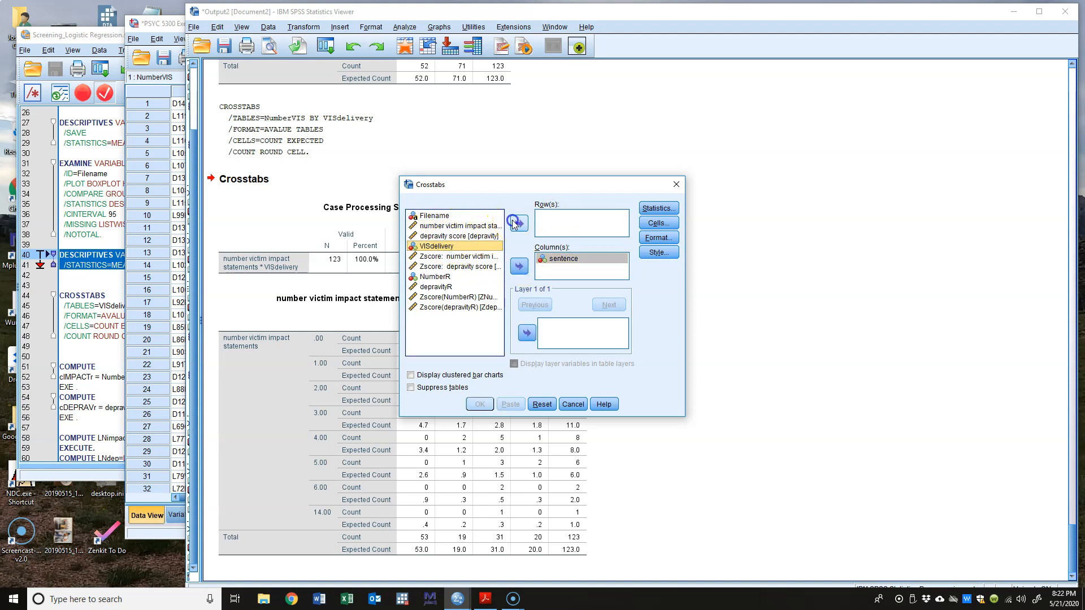
left_click(519, 223)
left_click(477, 404)
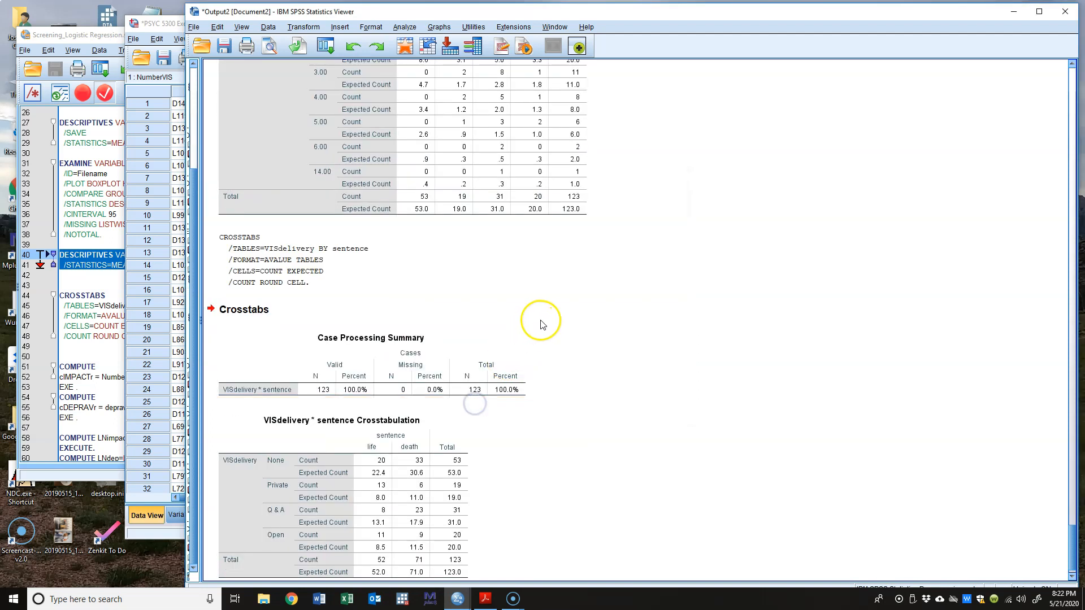
- Examine the observed and expected counts for each delivery type and sentence in the VISdelivery by sentence crosstabulation
left_click(436, 358)
left_click(449, 434)
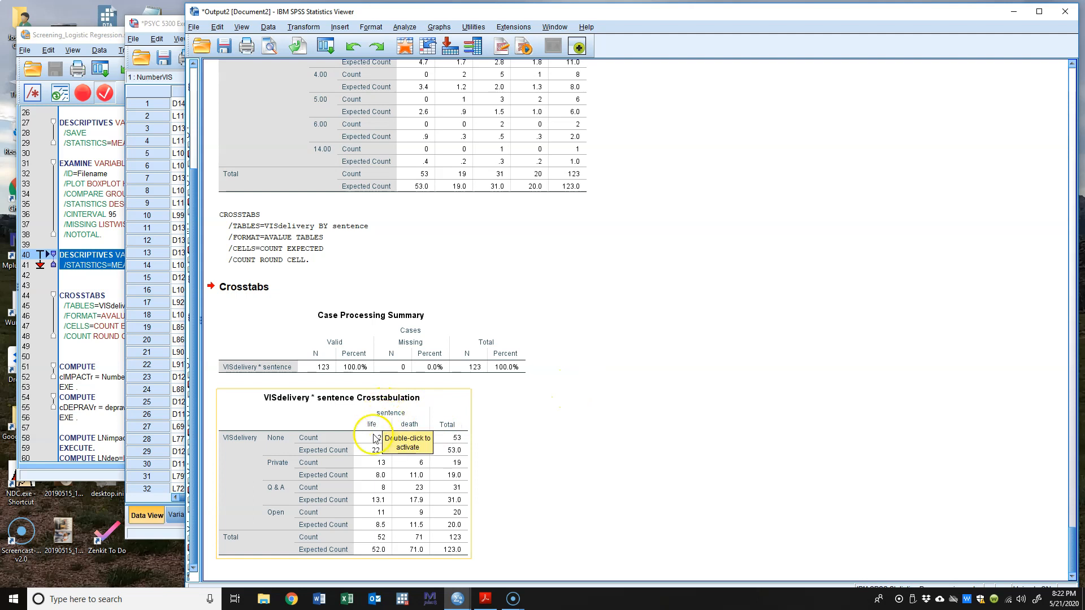
left_click(267, 463)
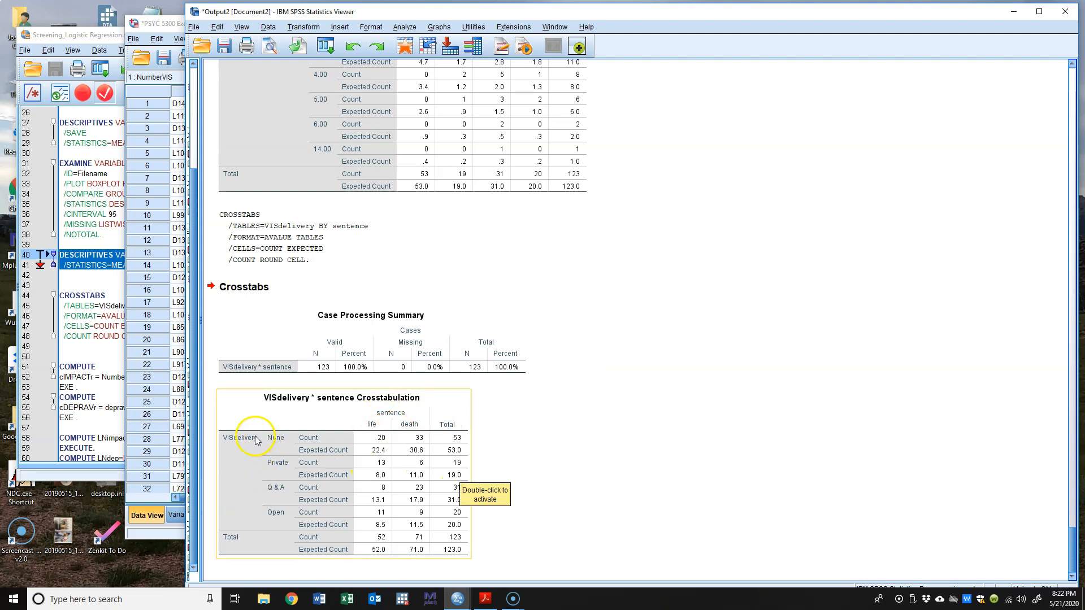
left_click(583, 503)
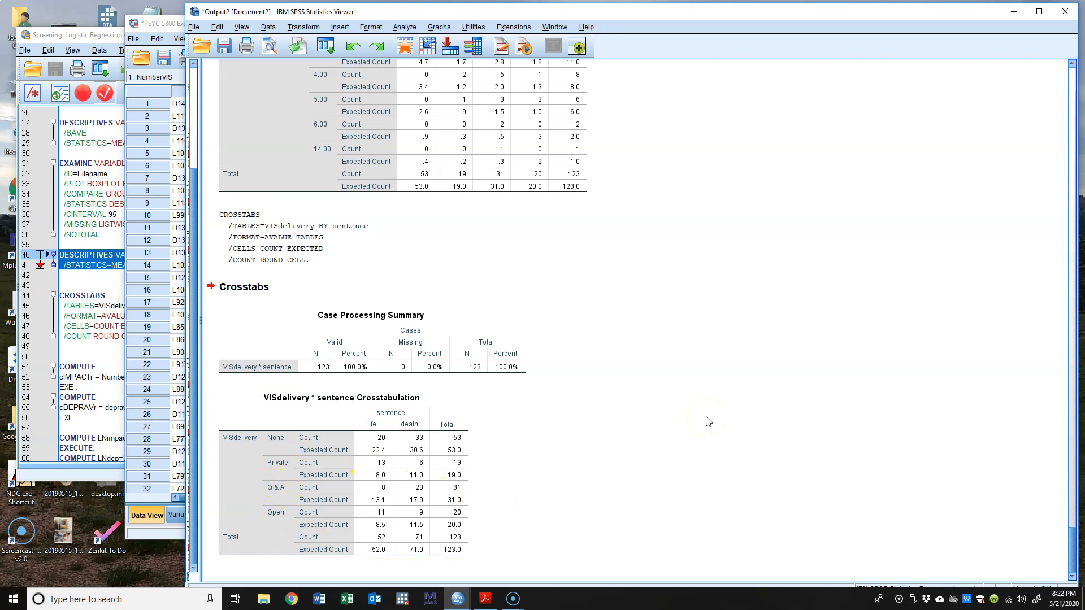
left_click(416, 448)
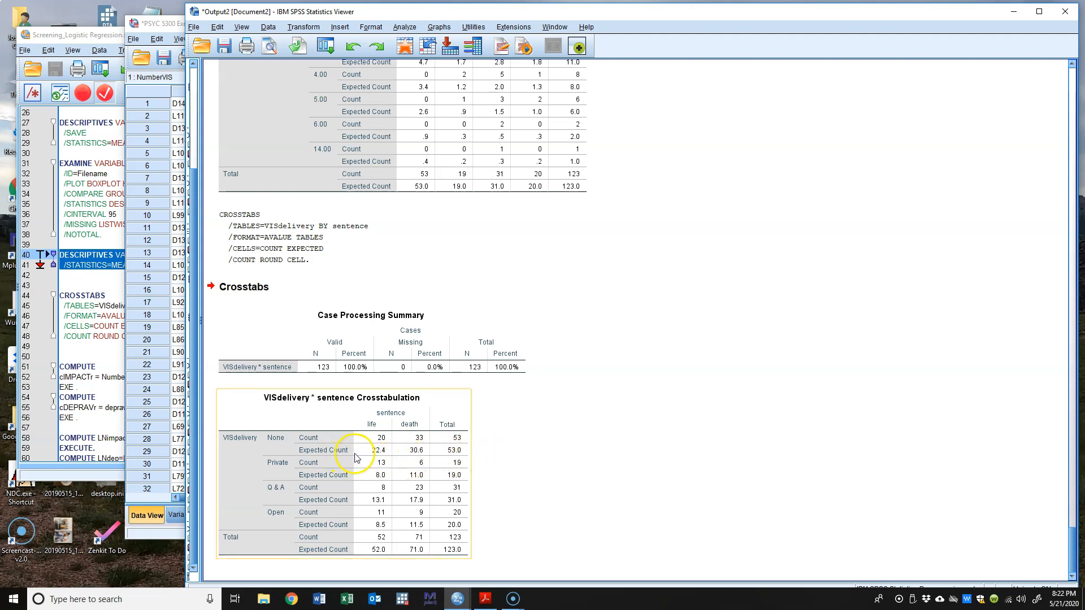
left_click(594, 474)
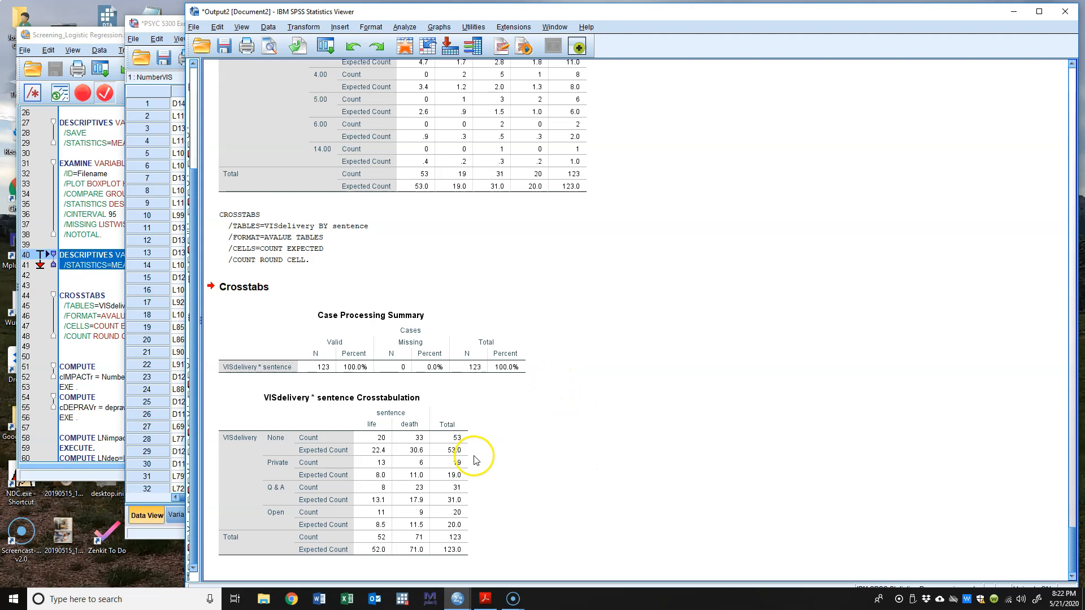
left_click(383, 457)
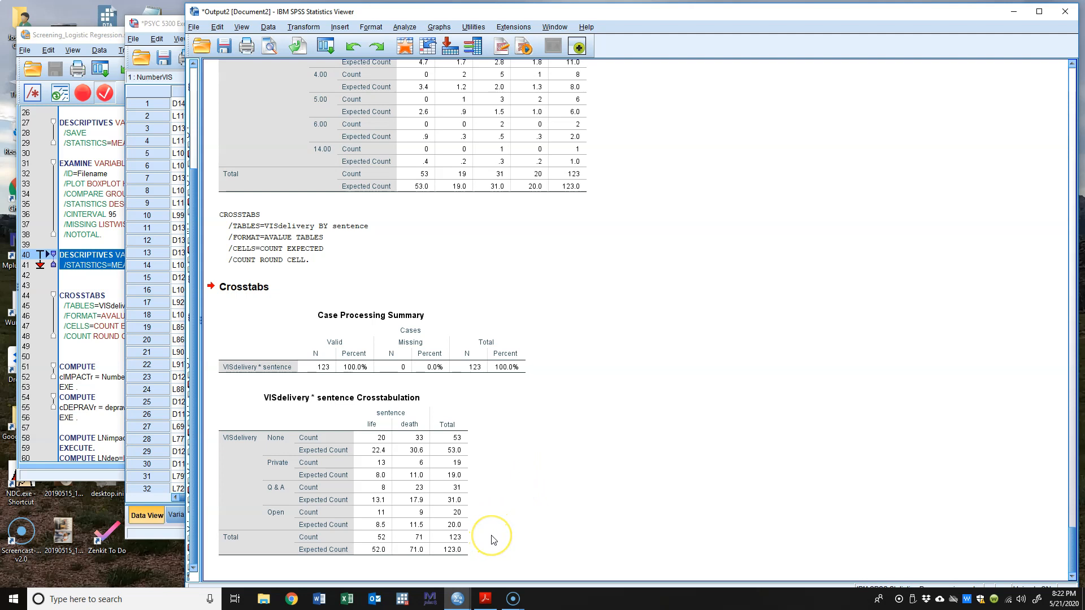
left_click(419, 518)
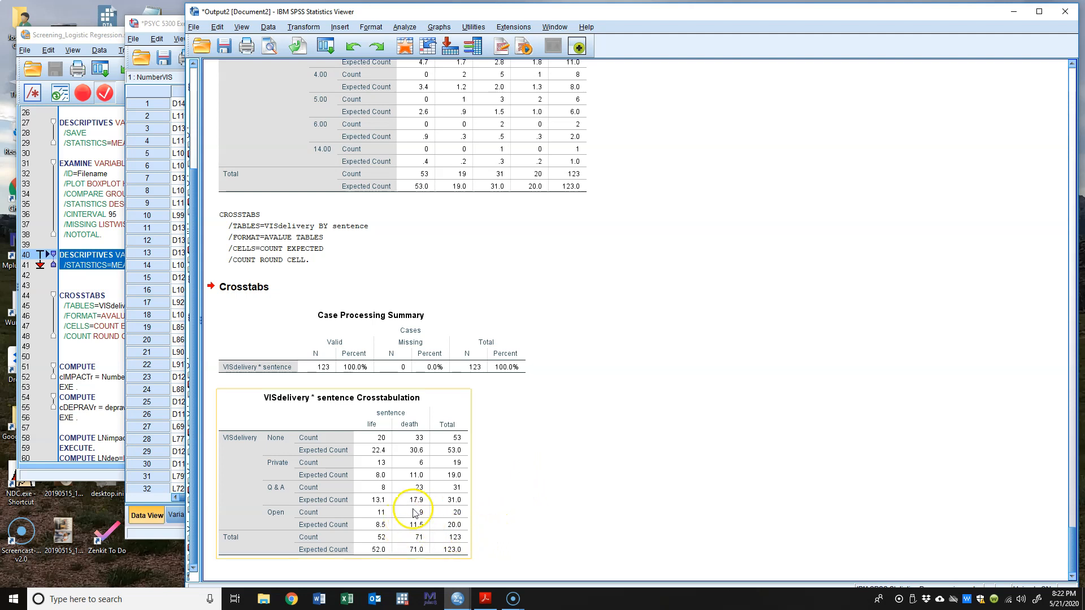
left_click(508, 501)
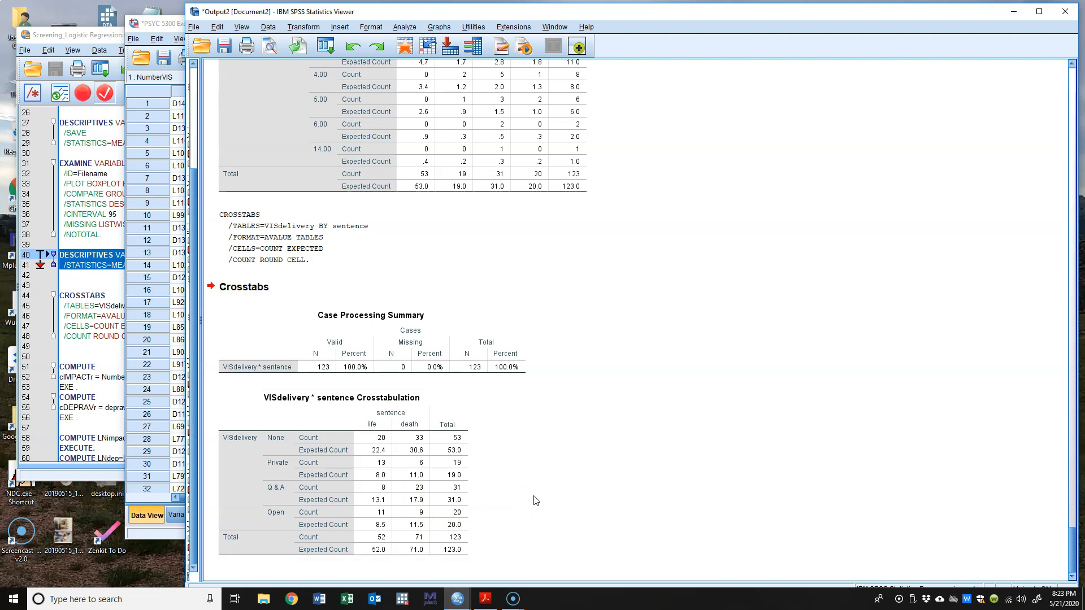
left_click(426, 541)
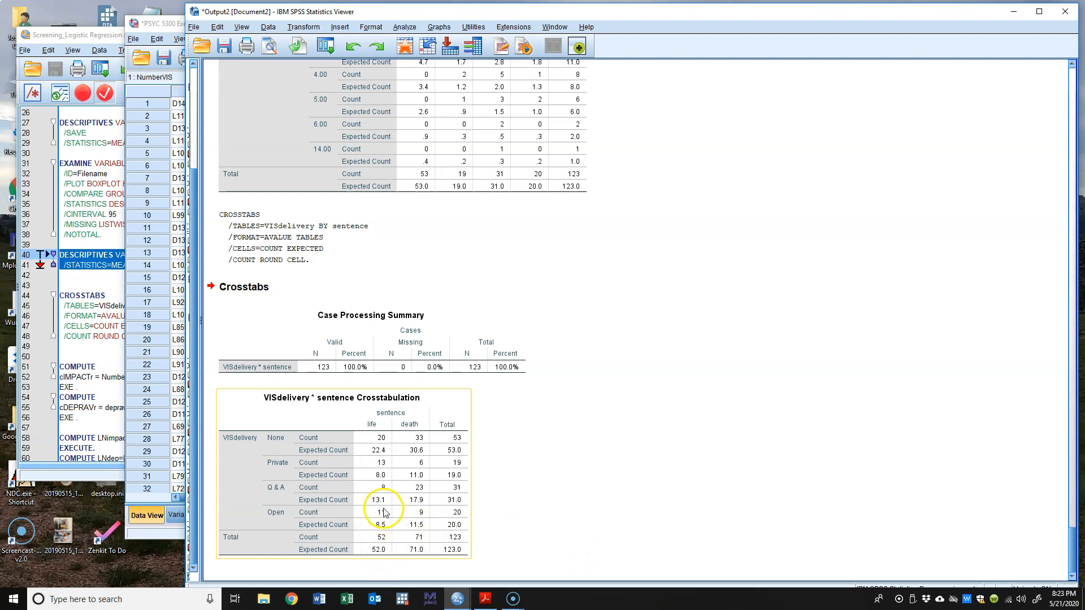
left_click(589, 493)
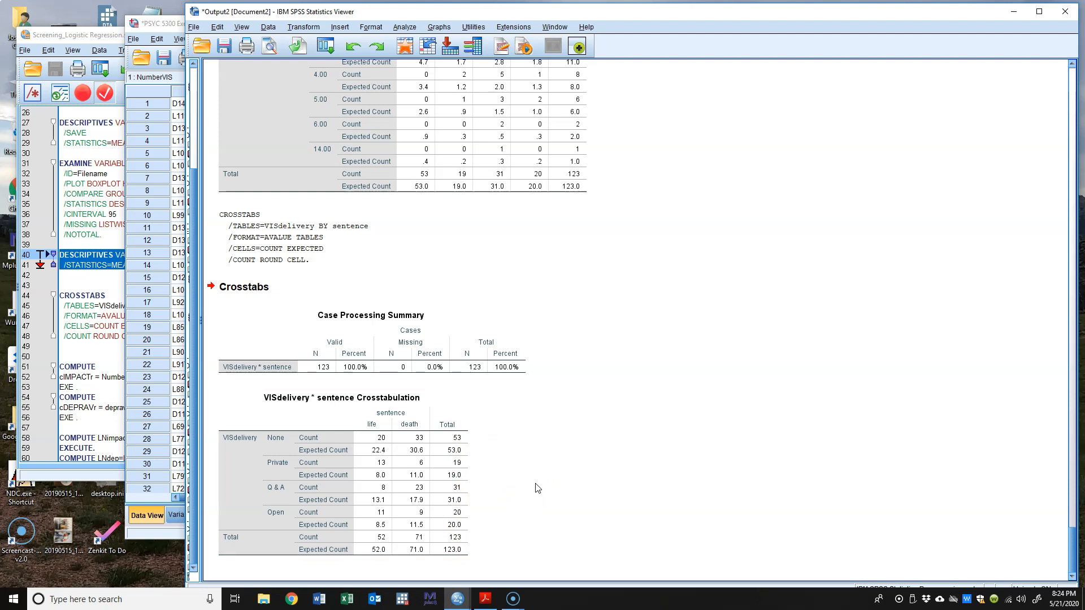
left_click(447, 452)
left_click(503, 506)
left_click(464, 452)
left_click(500, 486)
left_click(447, 455)
left_click(495, 484)
left_click(467, 442)
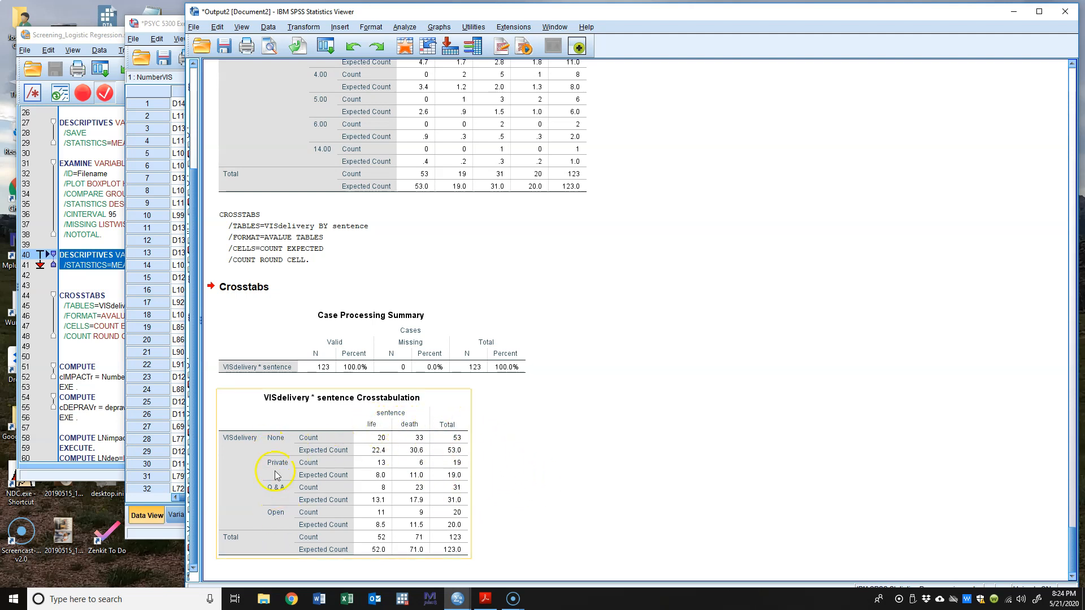
- Review the COMPUTE commands in the syntax file that create cIMPACTr from NumberR and cDEPRAVr from depravityR
left_click(573, 396)
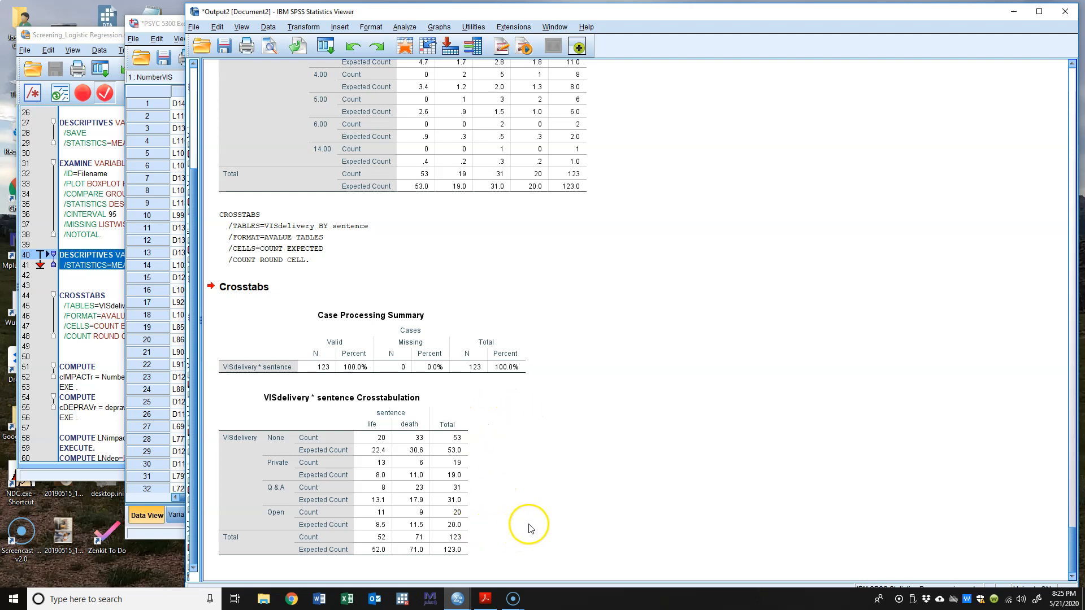
left_click(455, 225)
left_click(100, 36)
scroll(173, 309, "down", 2)
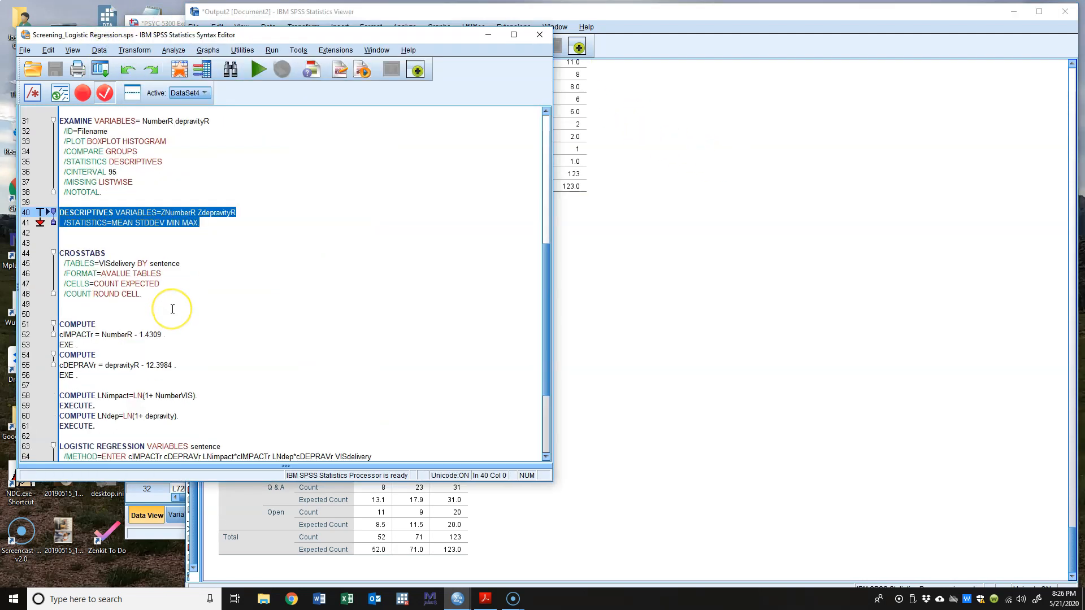
scroll(173, 308, "down", 2)
scroll(129, 273, "down", 2)
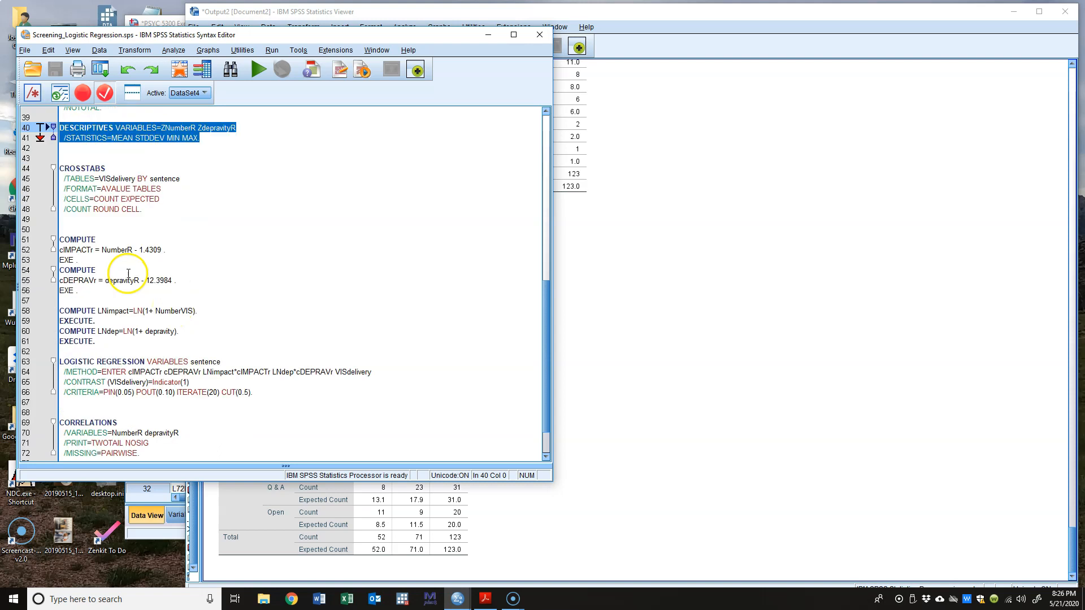
left_click(85, 251)
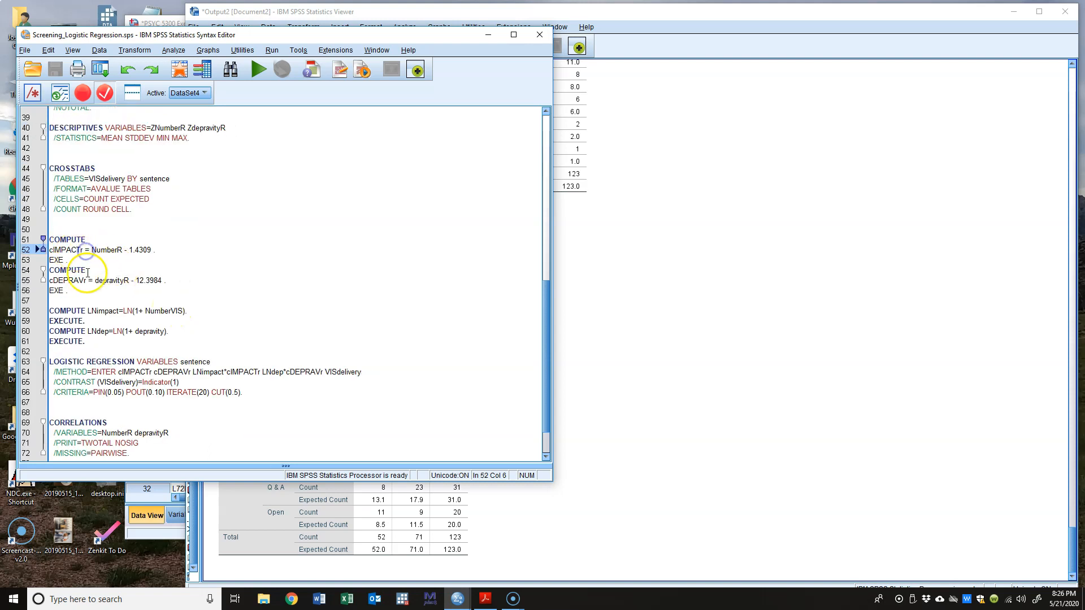
left_click(79, 249)
left_click(84, 281)
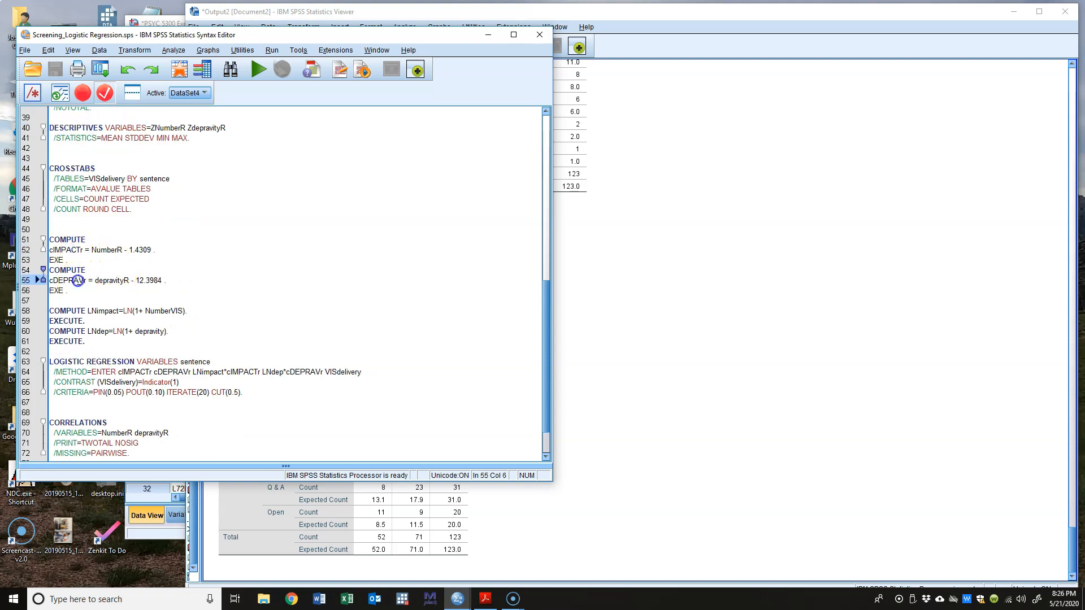
left_click(82, 249)
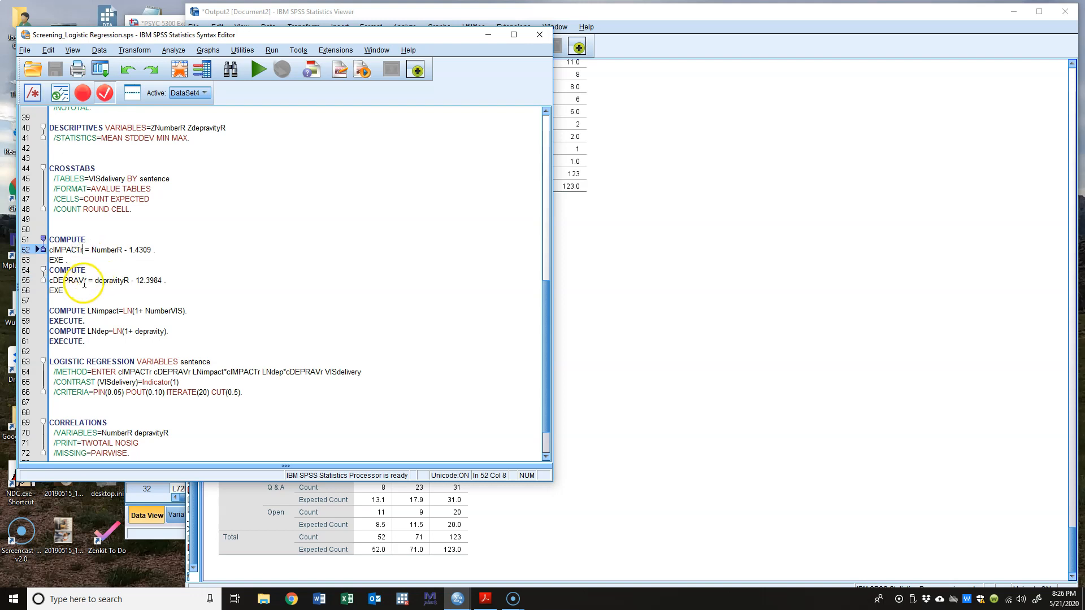
left_click(79, 249)
left_click(75, 281)
- Examine the NumberR and depravityR columns in the dataset as the source variables for centering
left_click(669, 40)
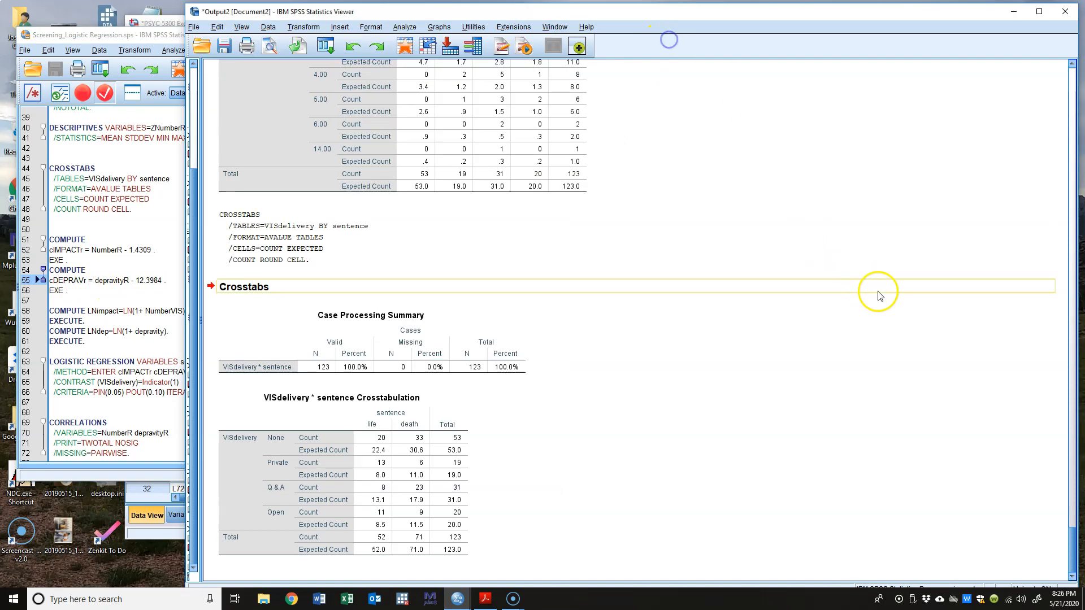
left_click(144, 539)
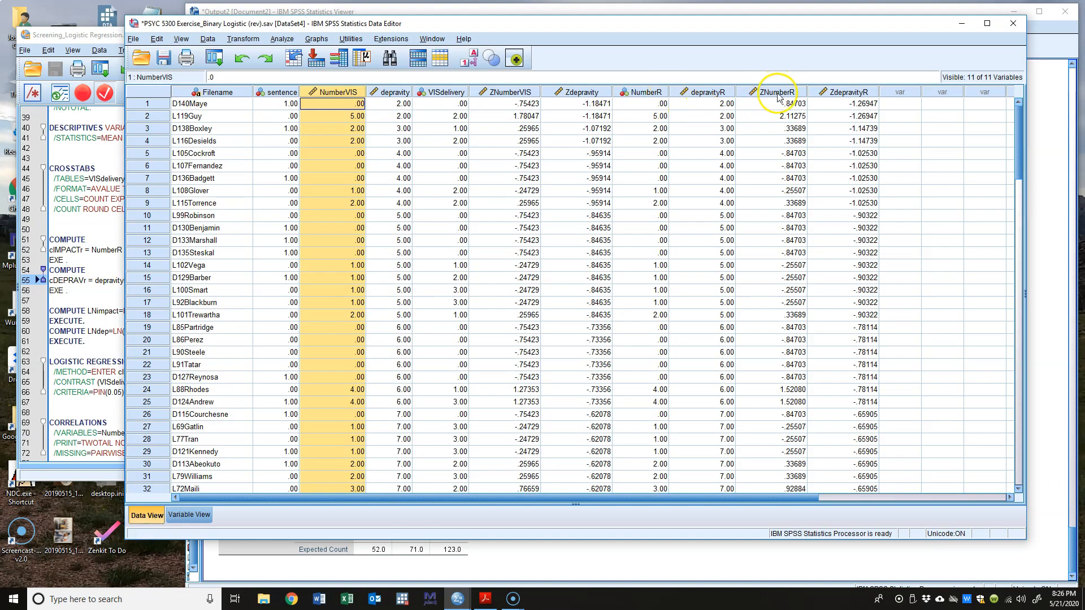
left_click_drag(642, 92, 700, 93)
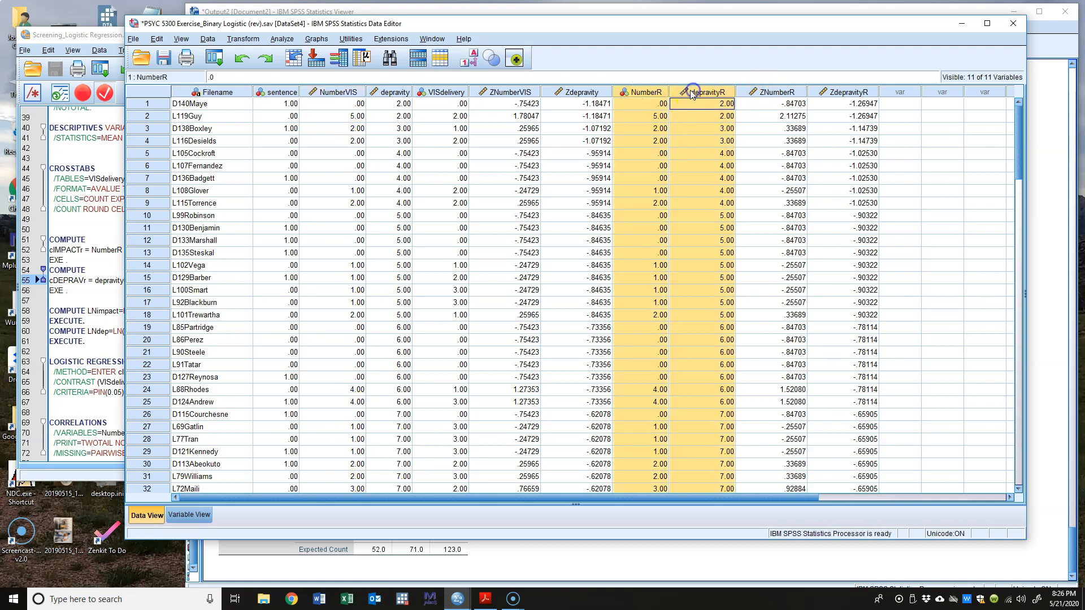
left_click(701, 128)
left_click(645, 92)
left_click(701, 93)
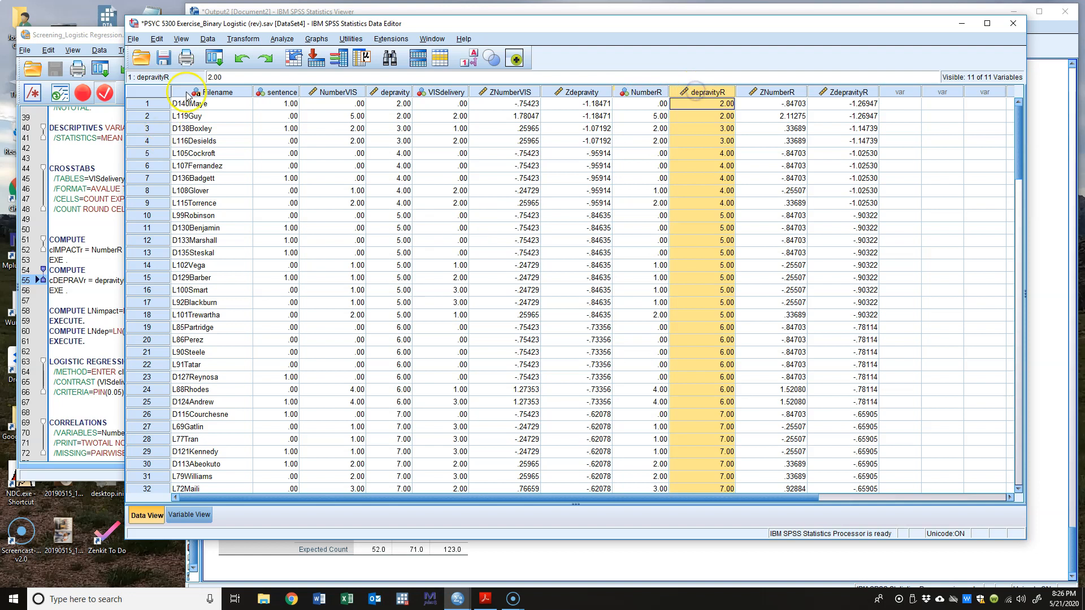
- Look up the means of NumberR and depravityR in the earlier Descriptive Statistics output and compare them with the centering syntax
left_click(111, 35)
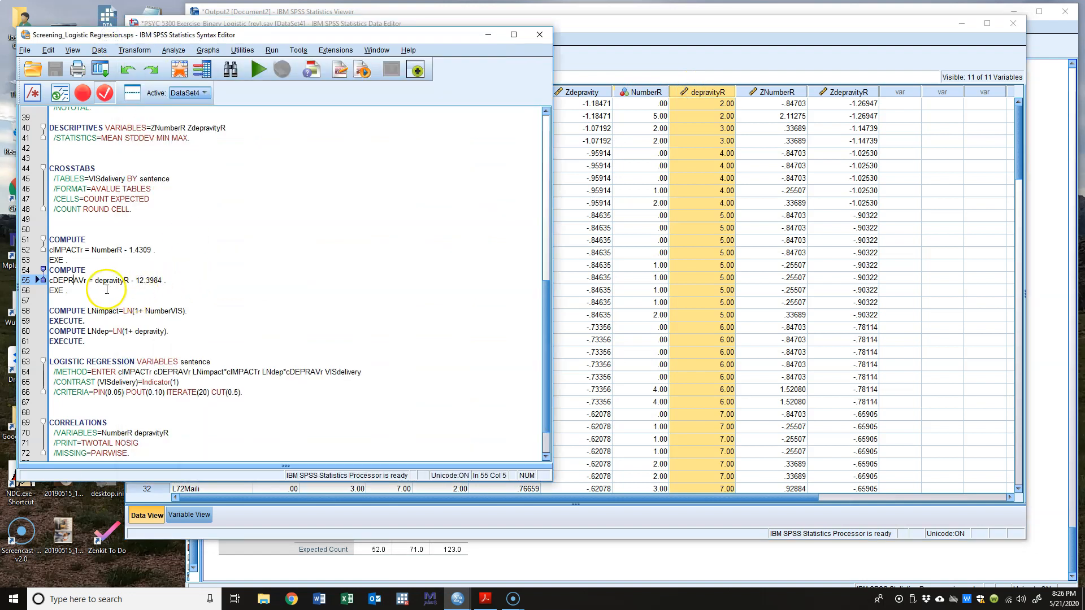
left_click(565, 557)
scroll(452, 361, "down", 3)
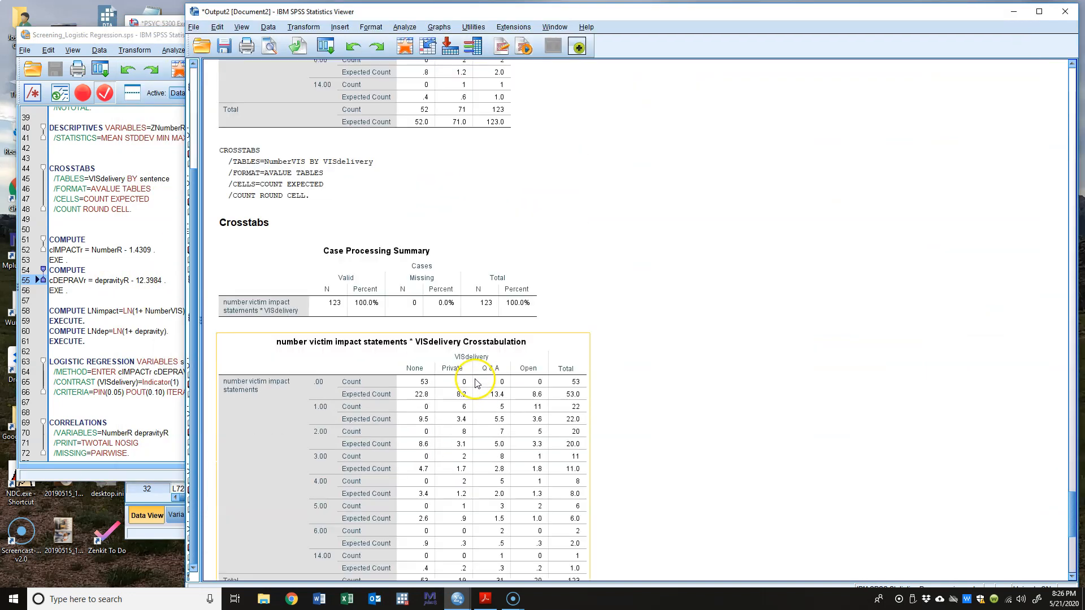
scroll(476, 384, "up", 10)
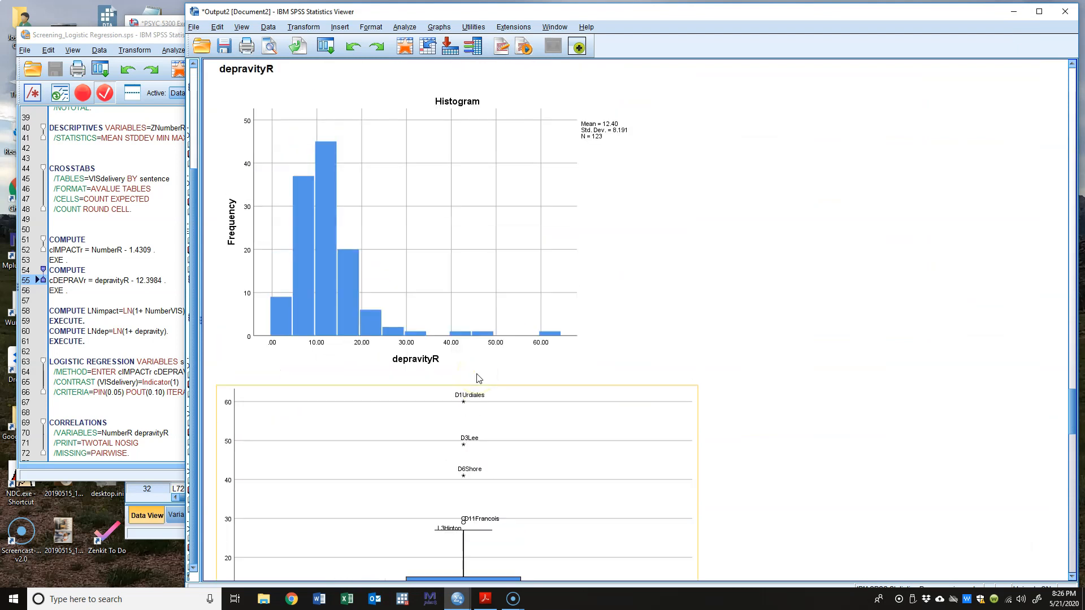
scroll(480, 378, "up", 15)
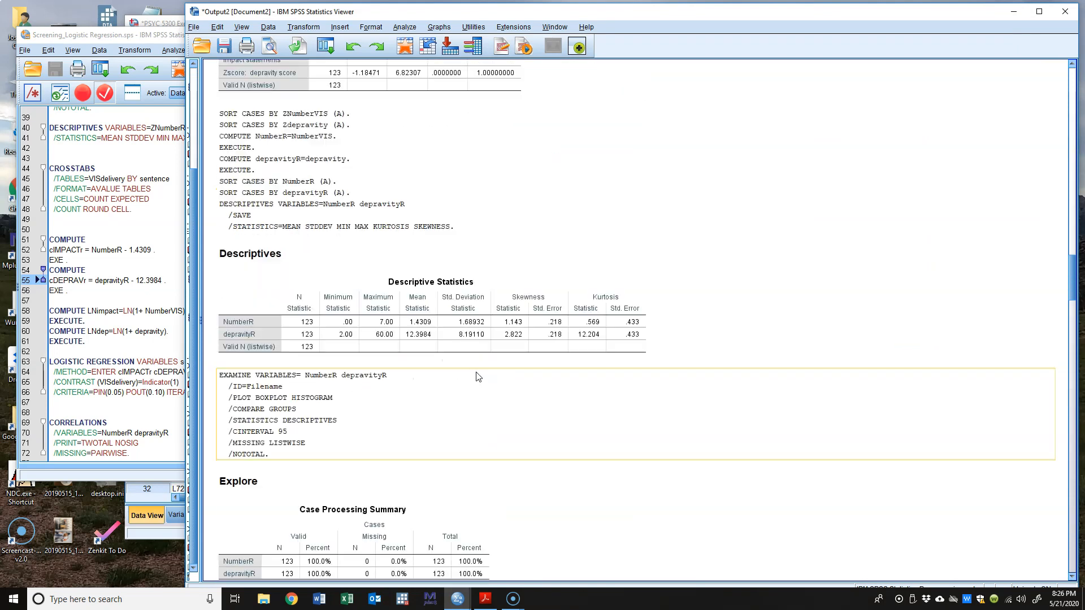
scroll(477, 377, "up", 1)
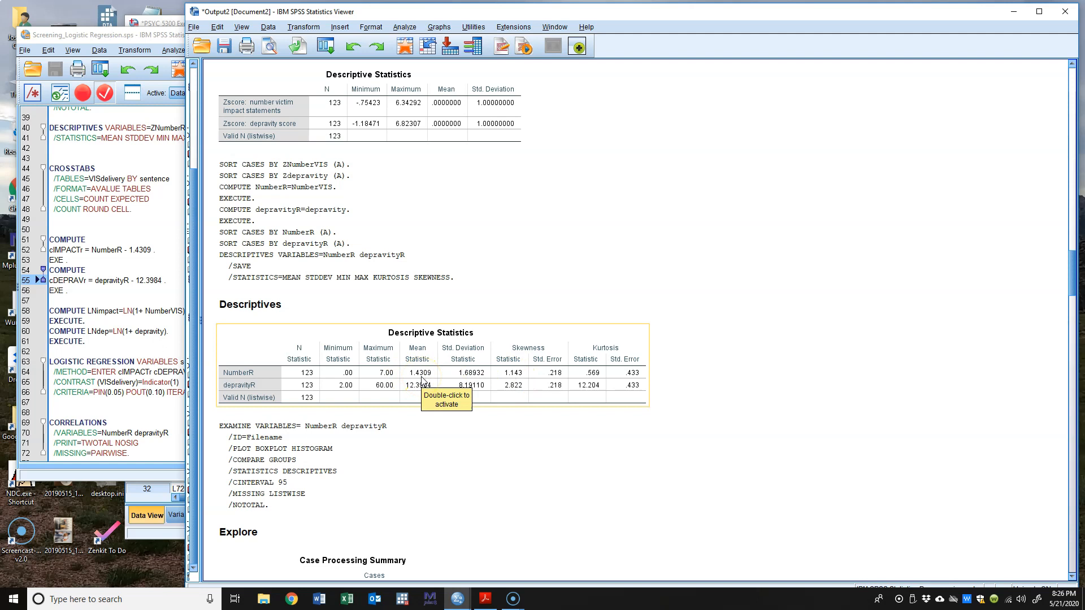
left_click(458, 528)
left_click(435, 436)
left_click(431, 399)
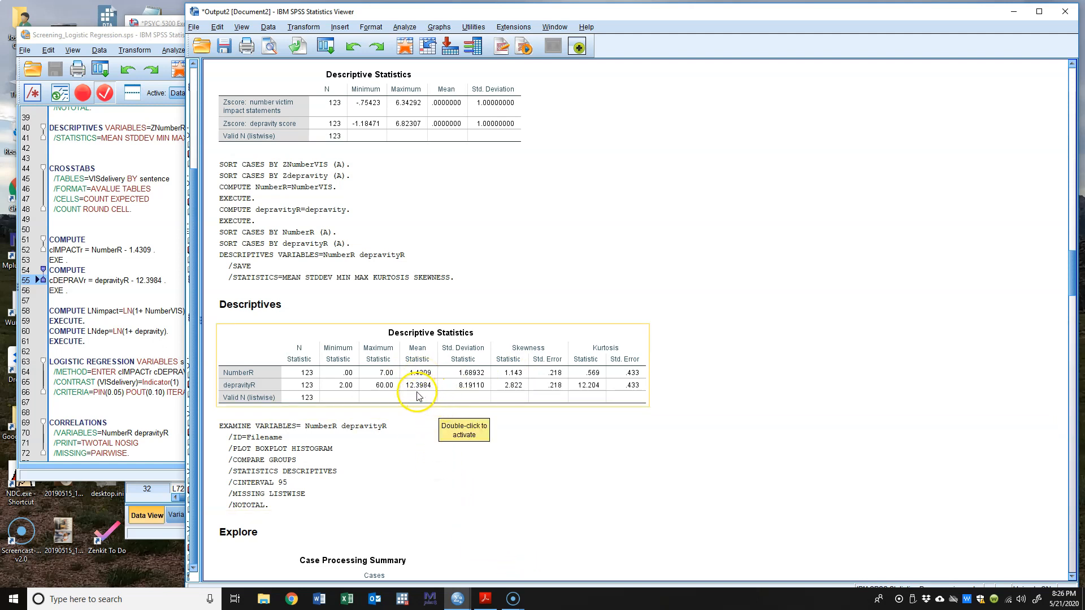
left_click(226, 348)
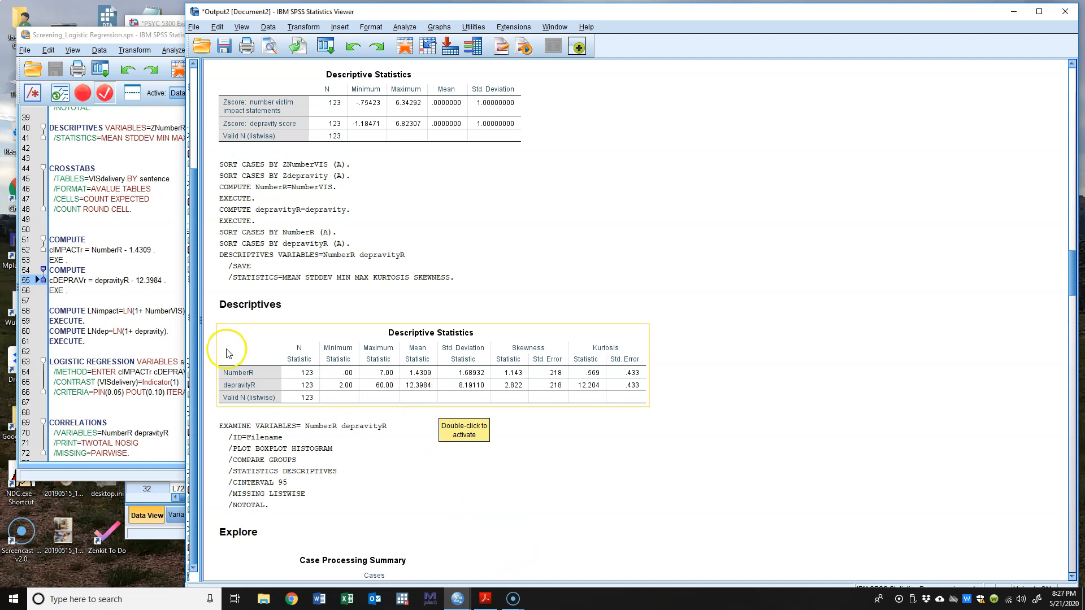
- Run only the two COMPUTE commands that set cIMPACTr to NumberR - 1.4309 and cDEPRAVr to depravityR - 12.3984
left_click(131, 38)
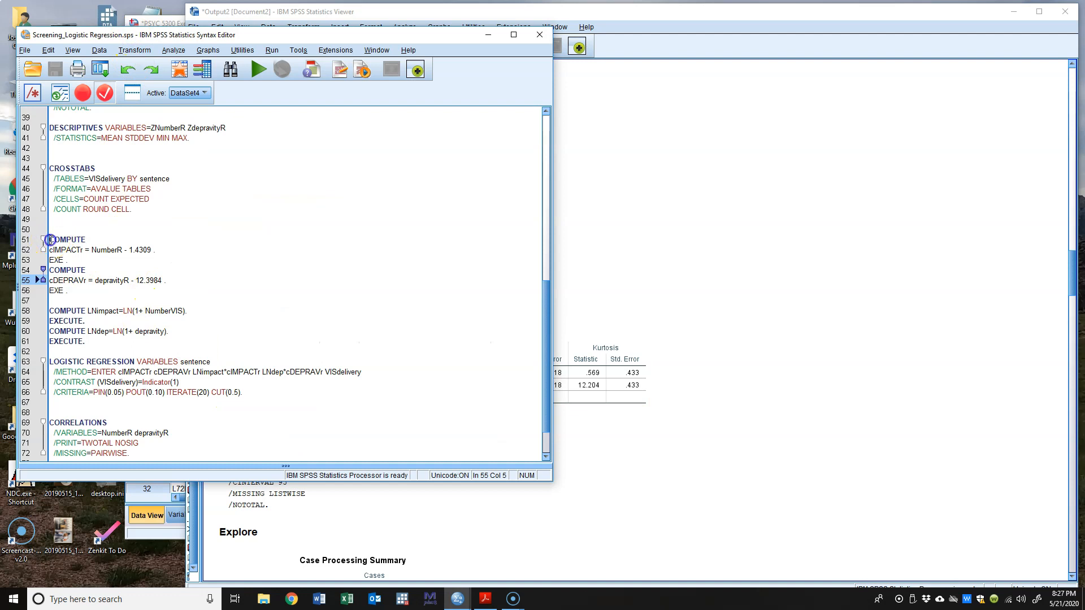
left_click_drag(49, 240, 104, 290)
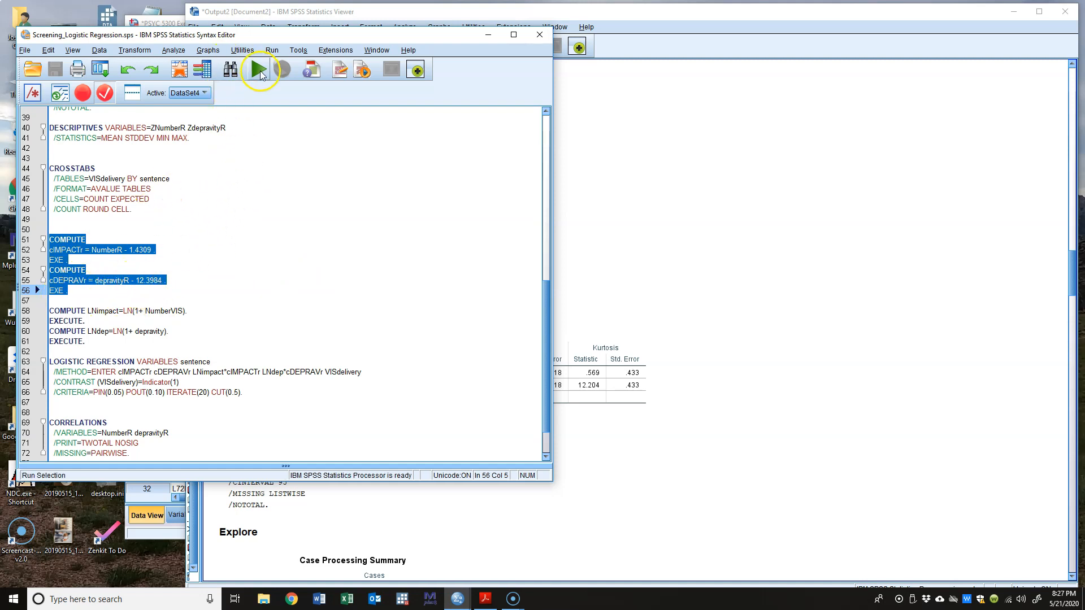
left_click(260, 73)
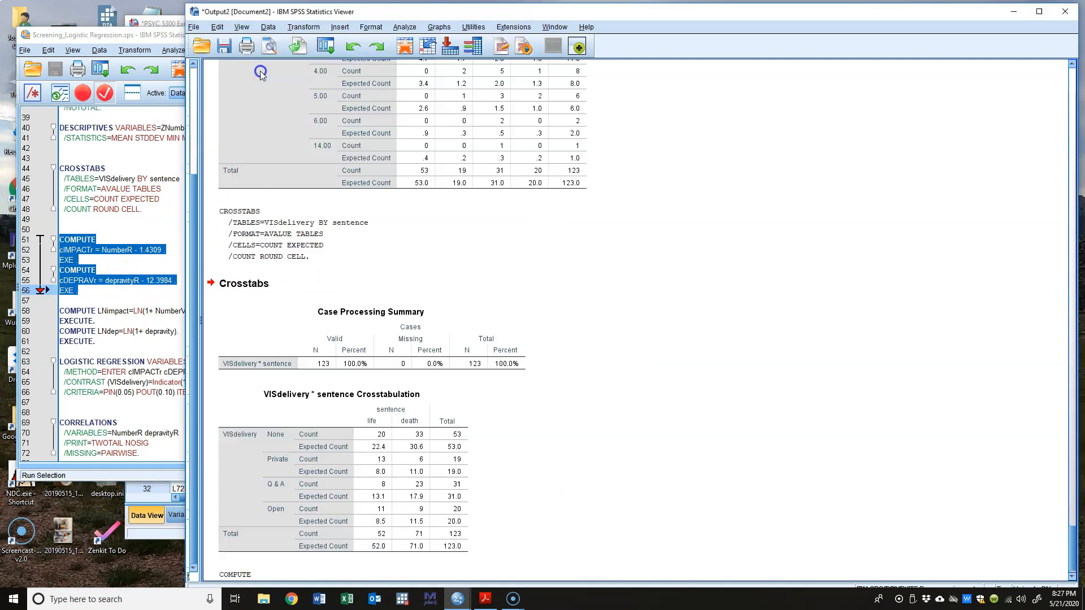
- Inspect the new cIMPACTr and cDEPRAVr columns in the dataset
left_click(162, 540)
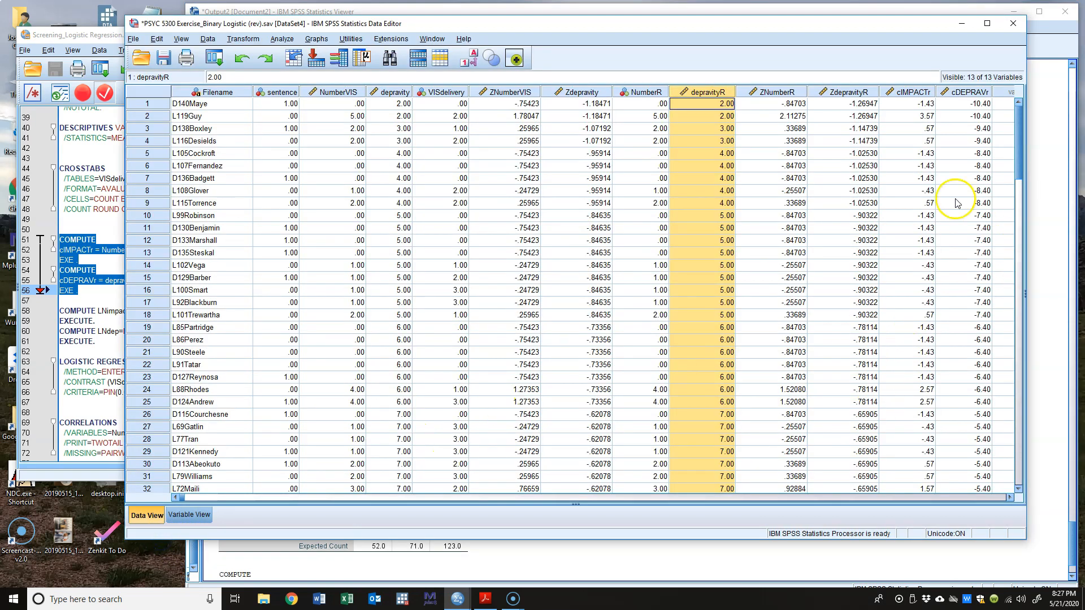
left_click(913, 91)
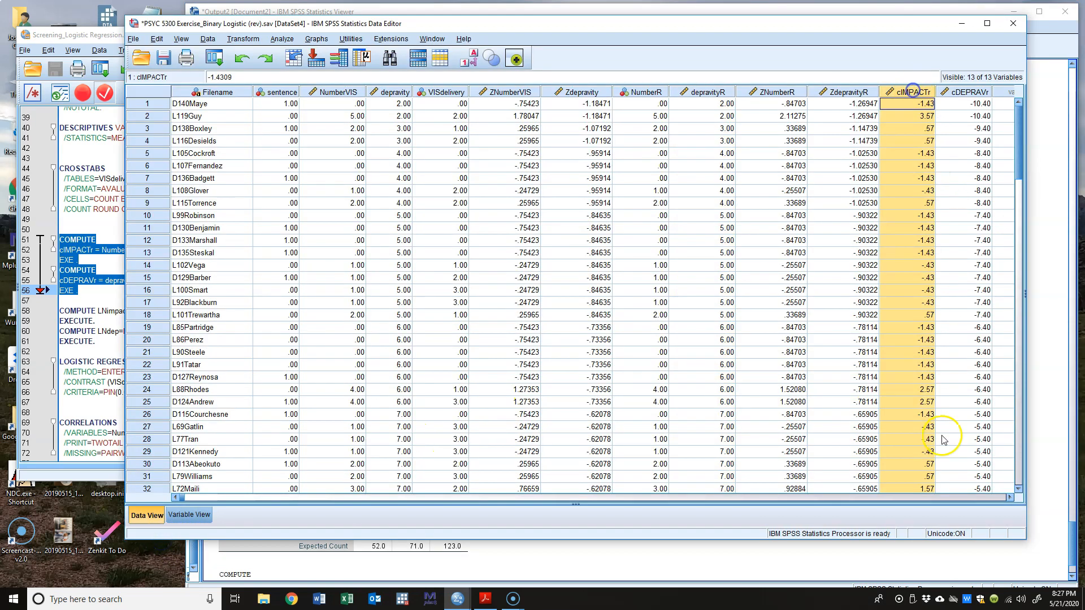
left_click(1009, 498)
left_click(711, 91)
left_click(726, 91)
left_click(767, 93)
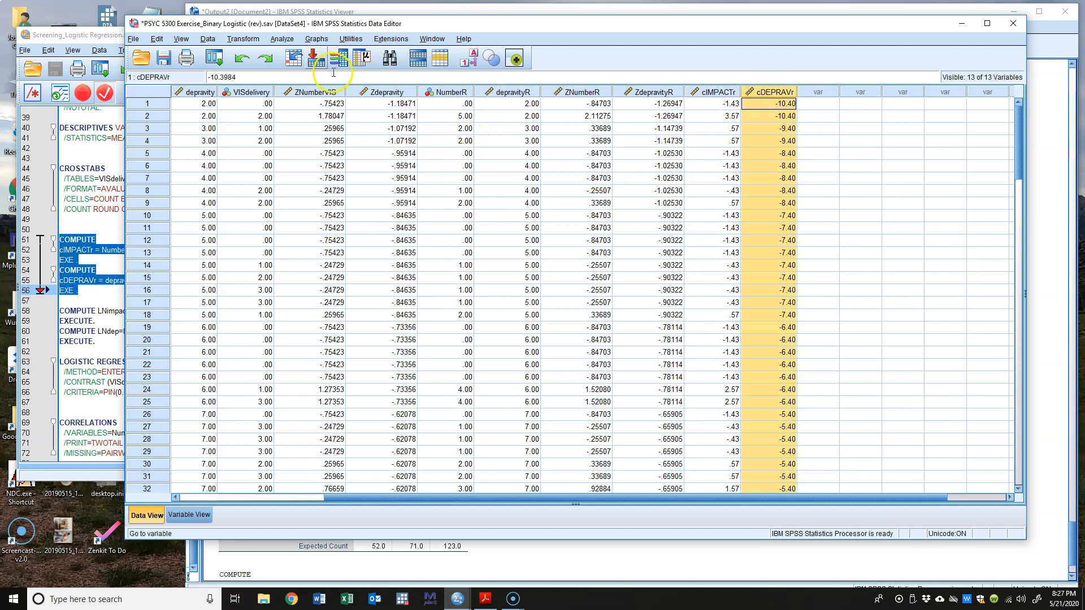
- Run Descriptives on cIMPACTr and cDEPRAVr in place of the two Z-score variables
left_click(291, 39)
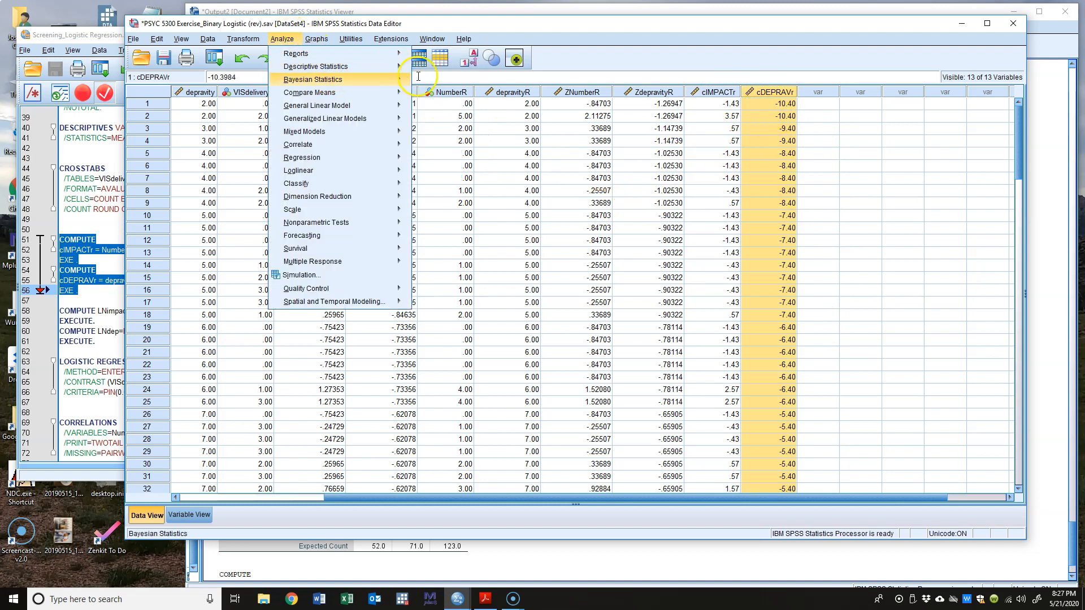
mouse_move(367, 67)
left_click(445, 83)
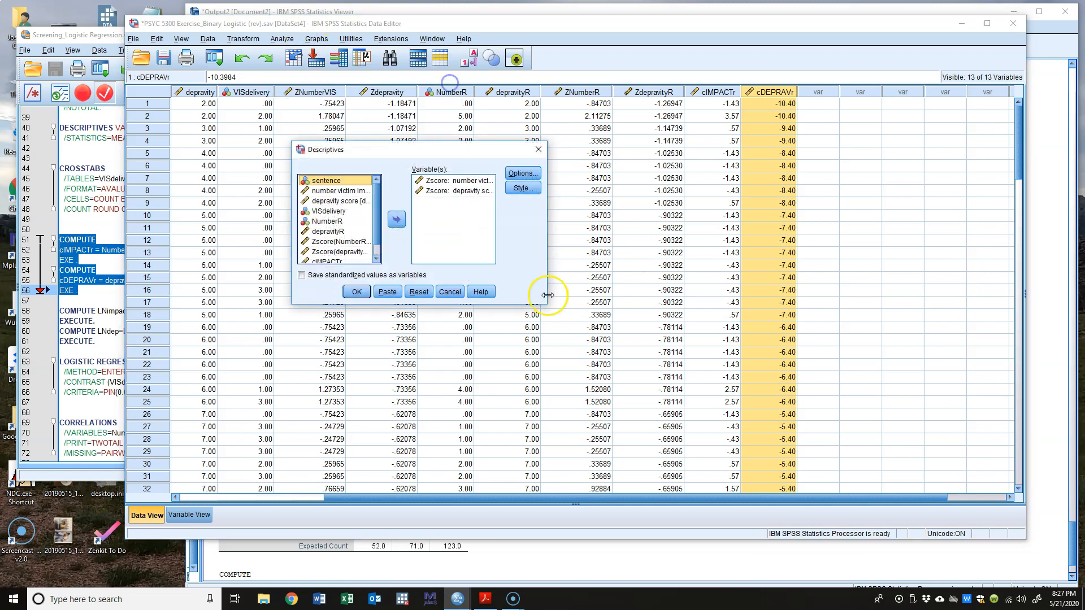
double_click(460, 180)
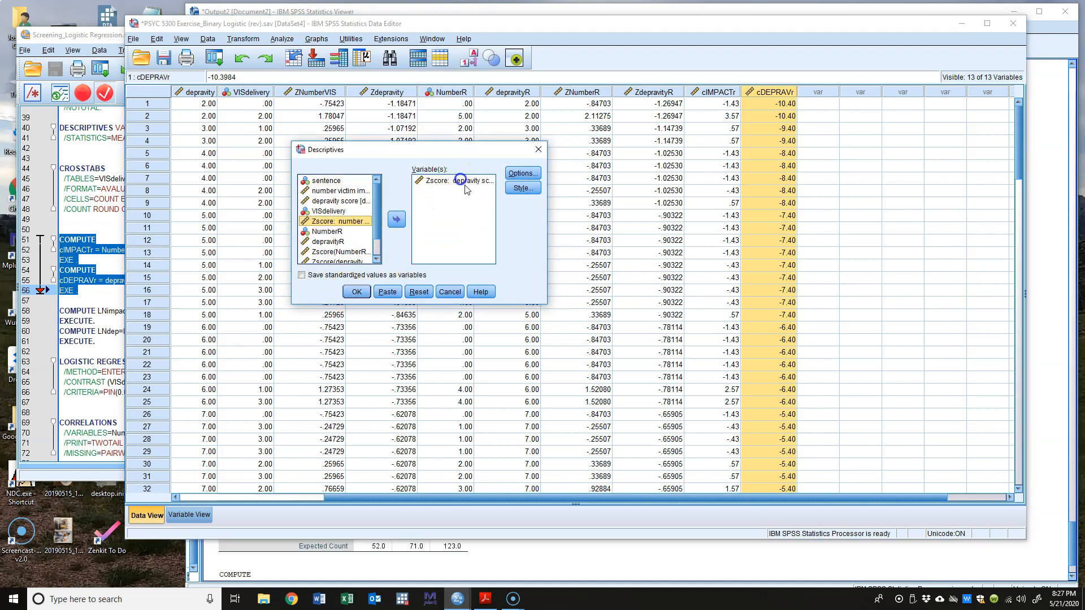
double_click(460, 179)
scroll(376, 220, "down", 1)
left_click(331, 248)
key("shift+Down")
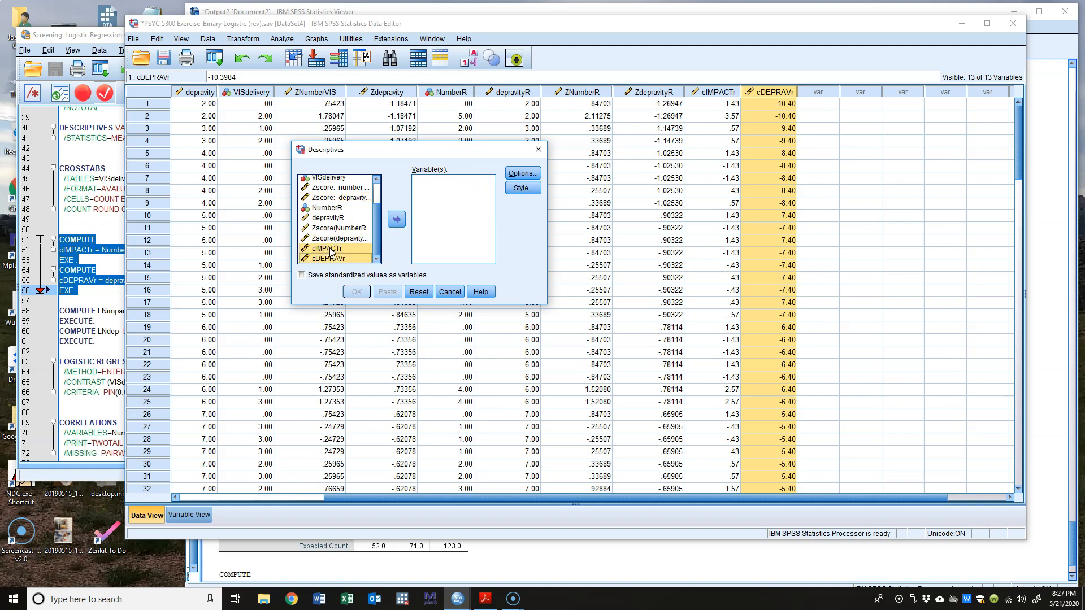
left_click(396, 219)
left_click(356, 291)
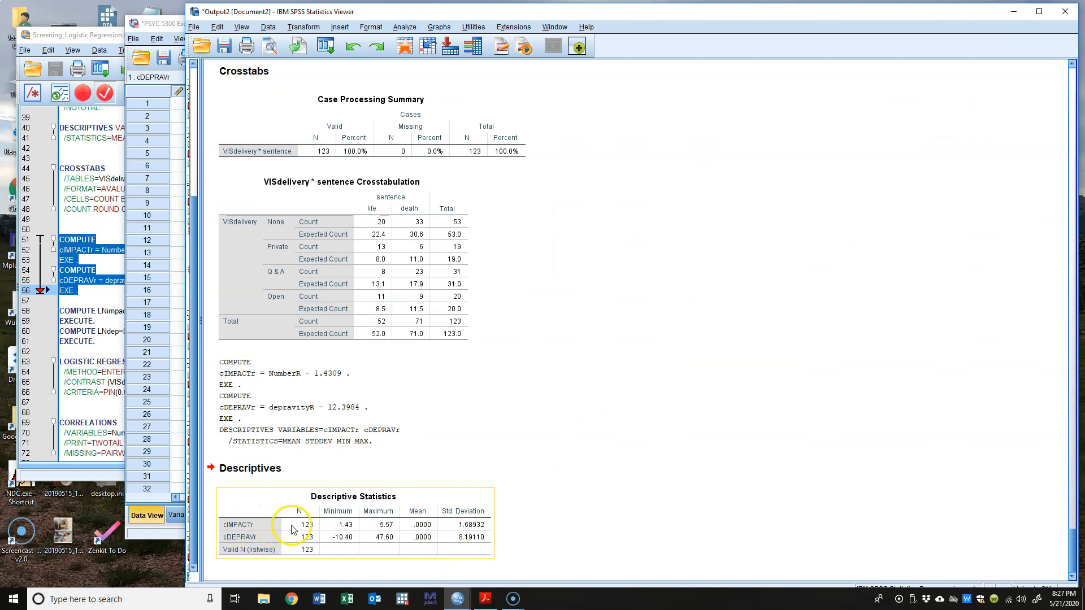
- Return to the syntax file and review the centering commands for NumberR and depravityR above the LNimpact and LNdep commands
left_click(216, 92)
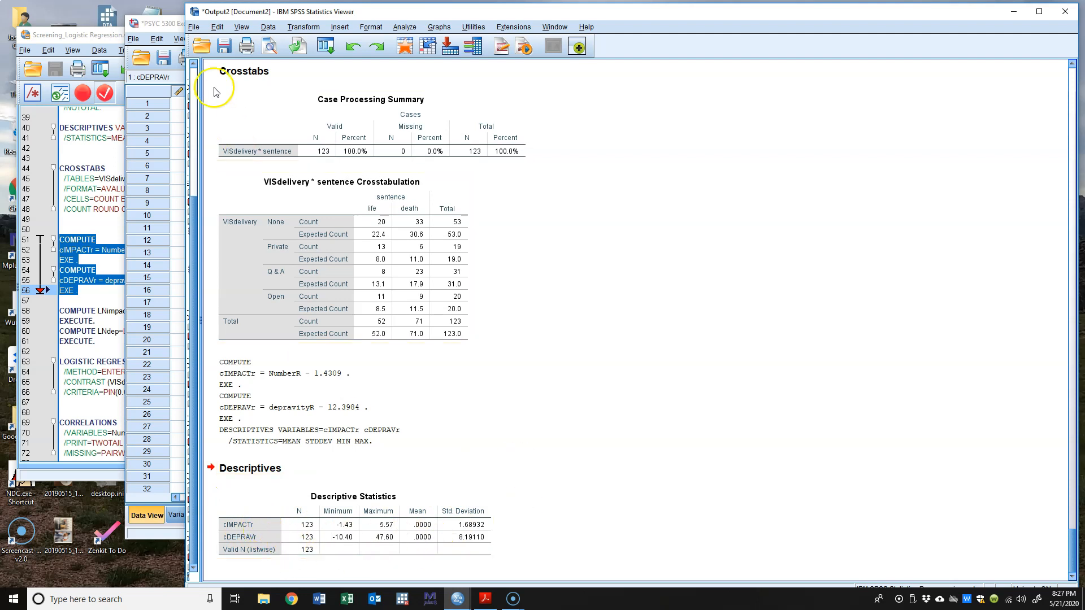
left_click(114, 38)
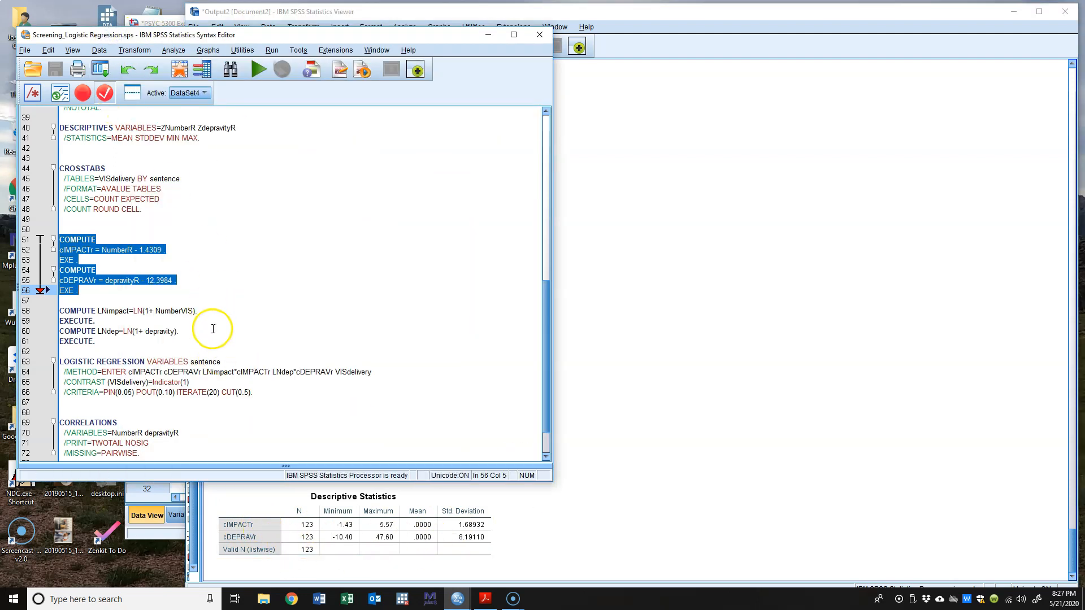
scroll(212, 330, "down", 1)
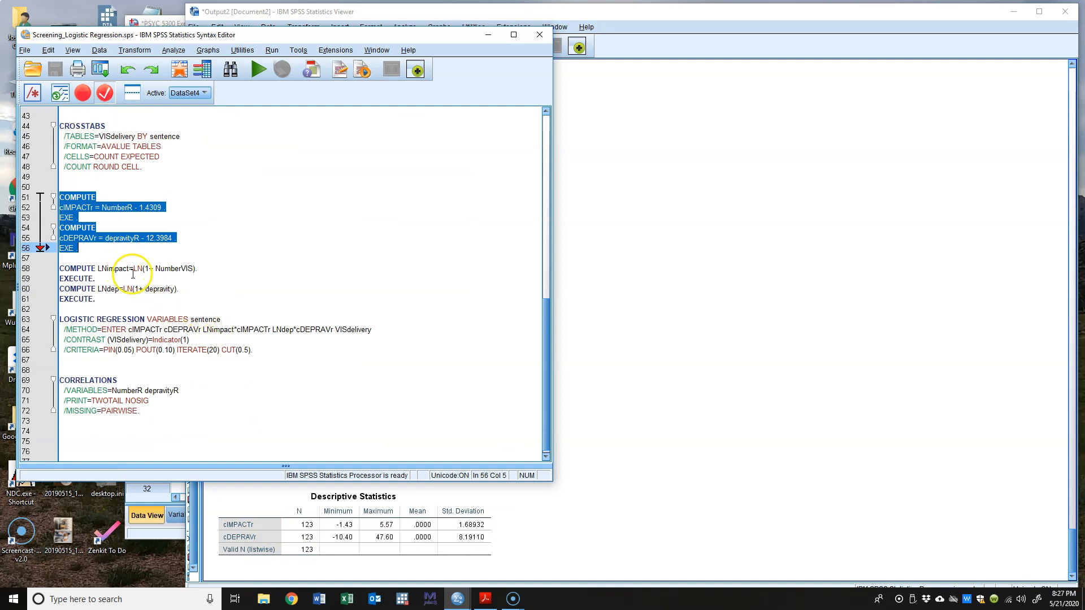
left_click(119, 238)
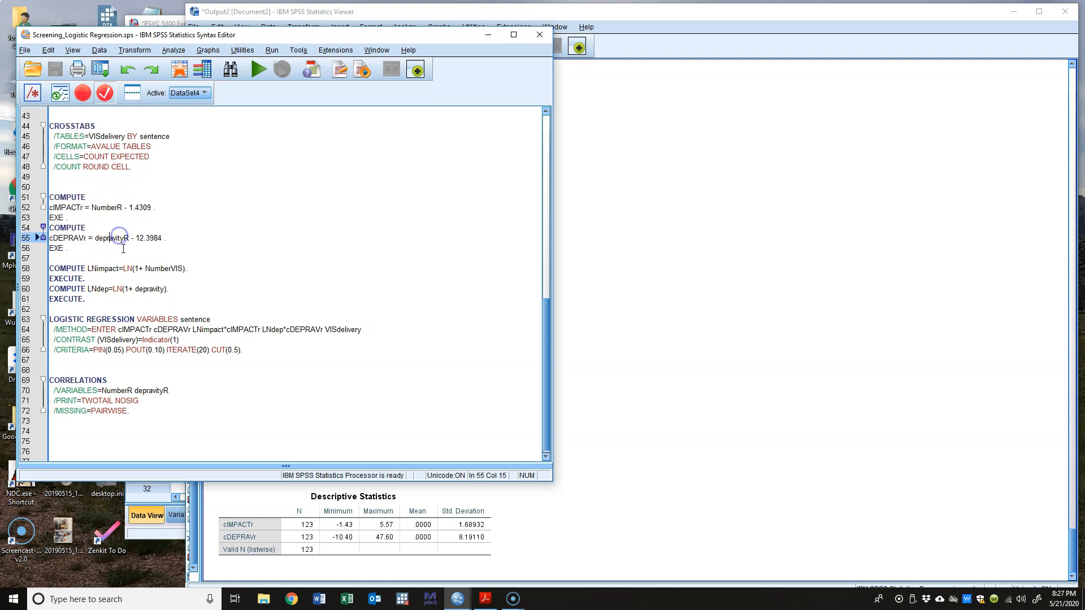
left_click(114, 208)
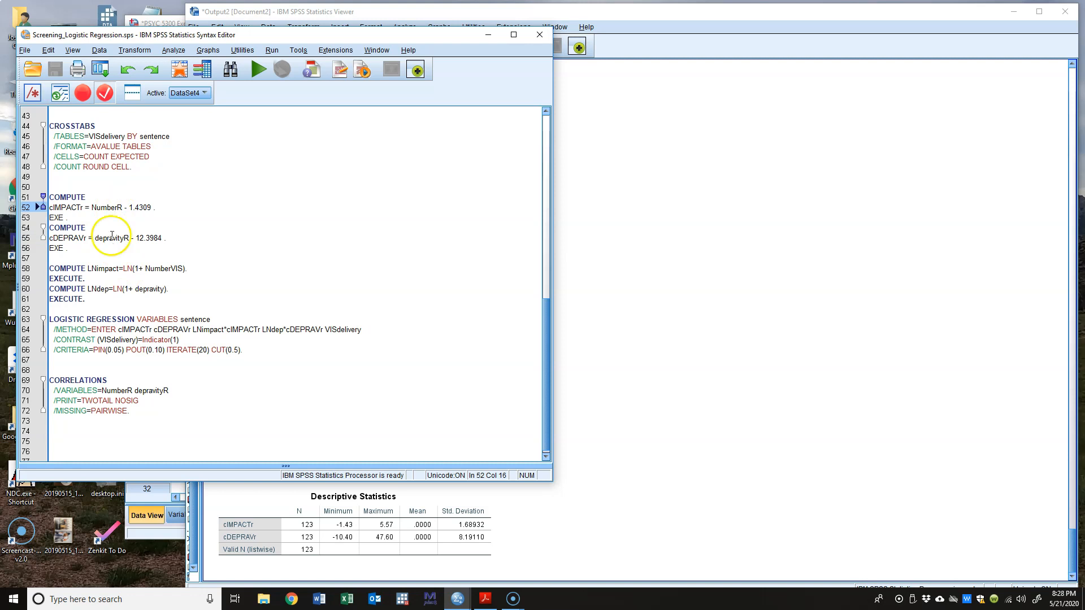
left_click(114, 239)
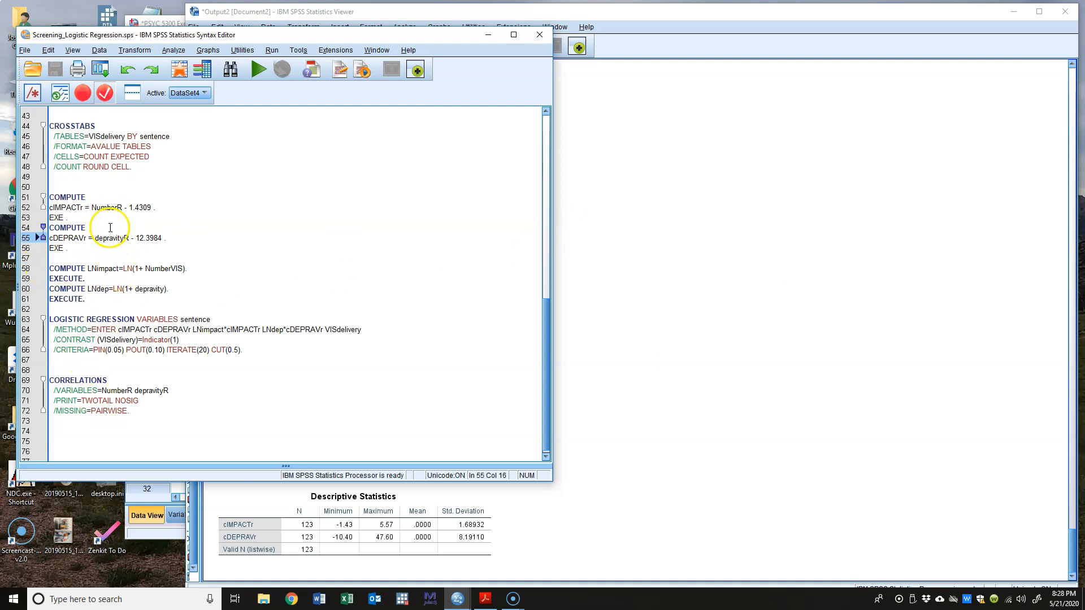
left_click(111, 207)
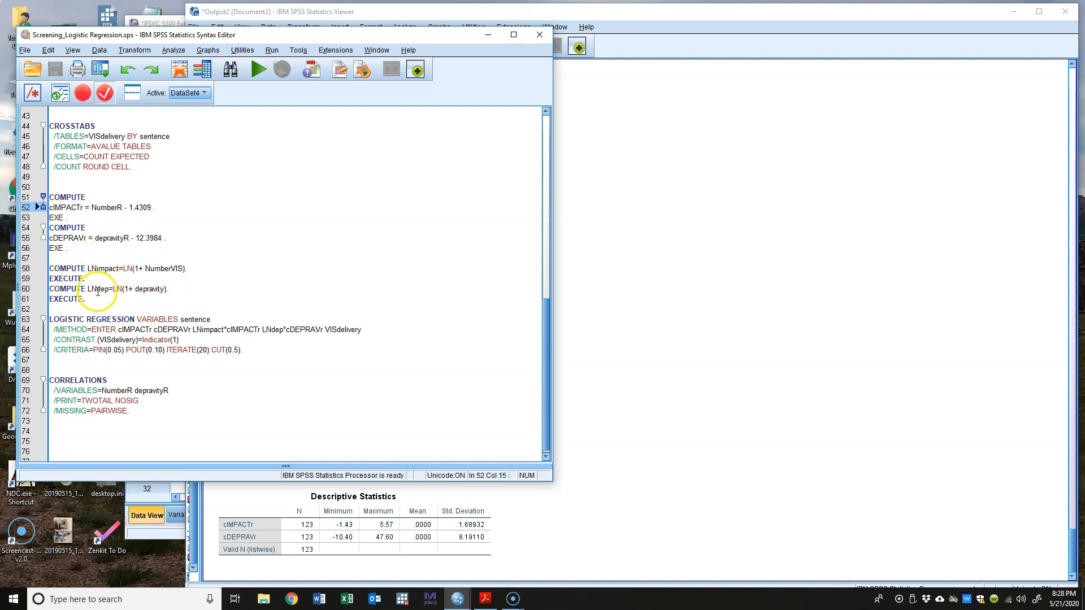
- Compare the variables in the LNimpact and LNdep commands with those in the cIMPACTr and cDEPRAVr centering commands
left_click(102, 267)
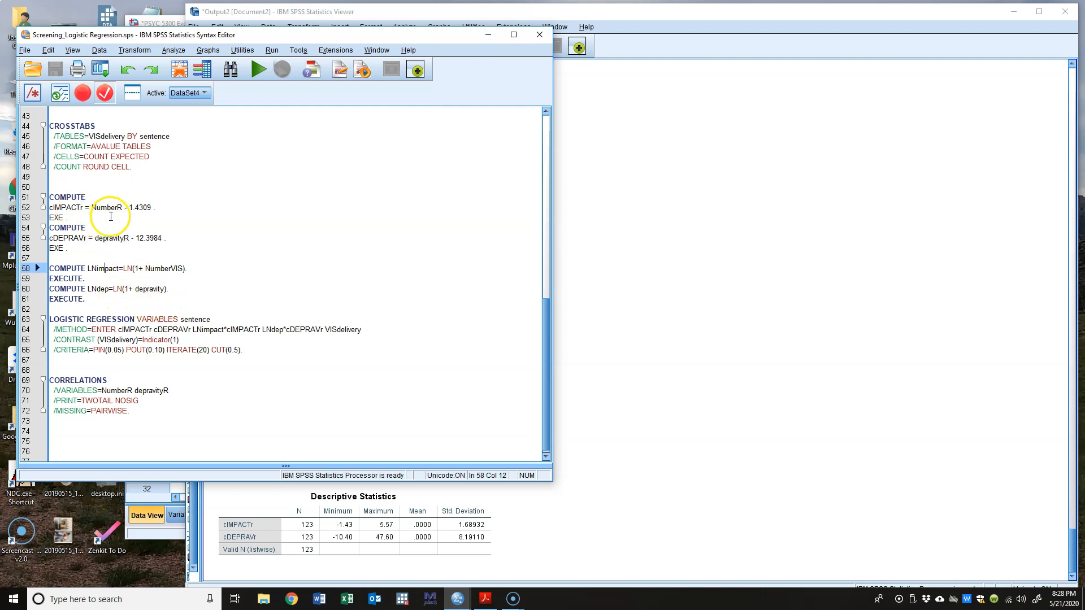
double_click(64, 208)
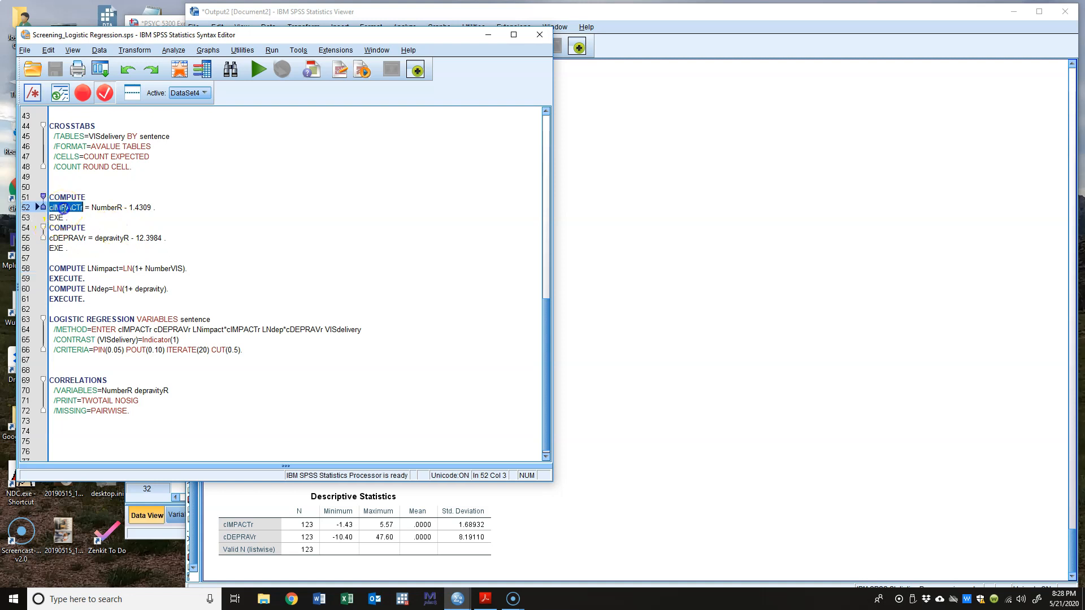
left_click(152, 279)
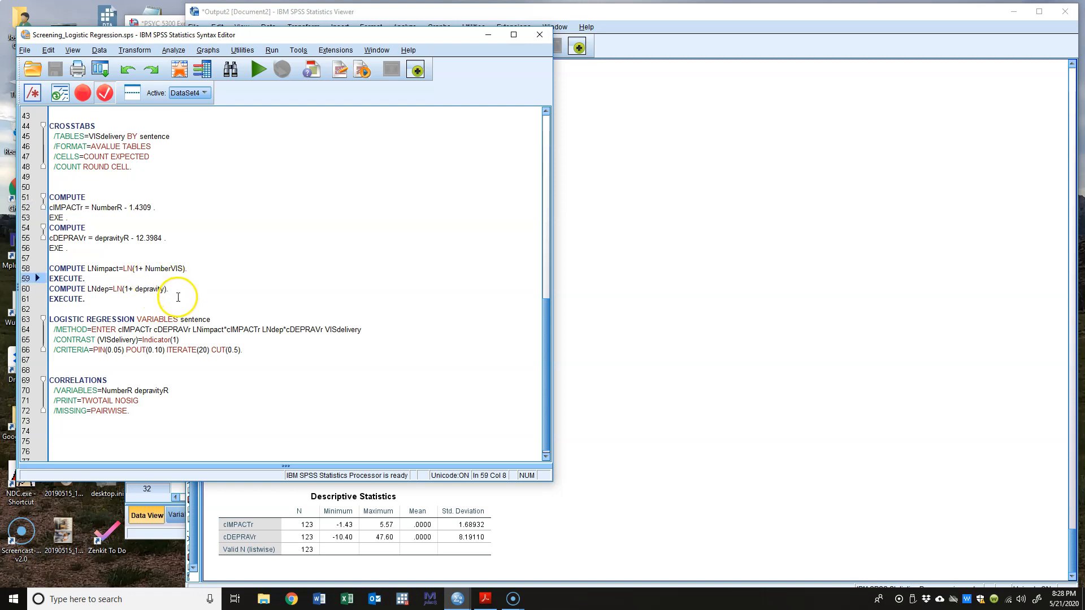
left_click(62, 207)
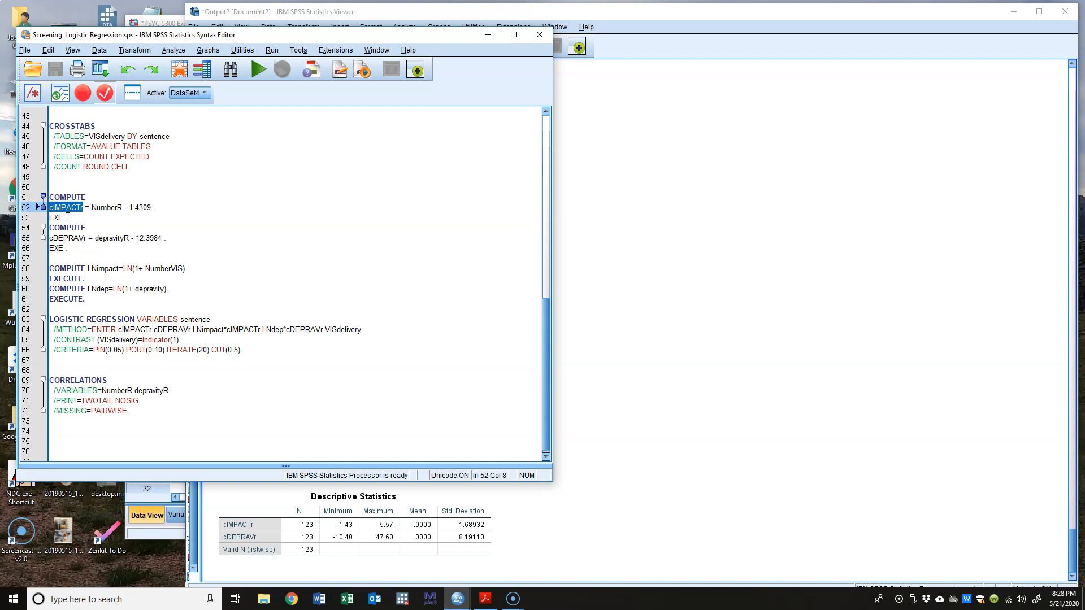
double_click(142, 238)
left_click_drag(161, 238, 158, 238)
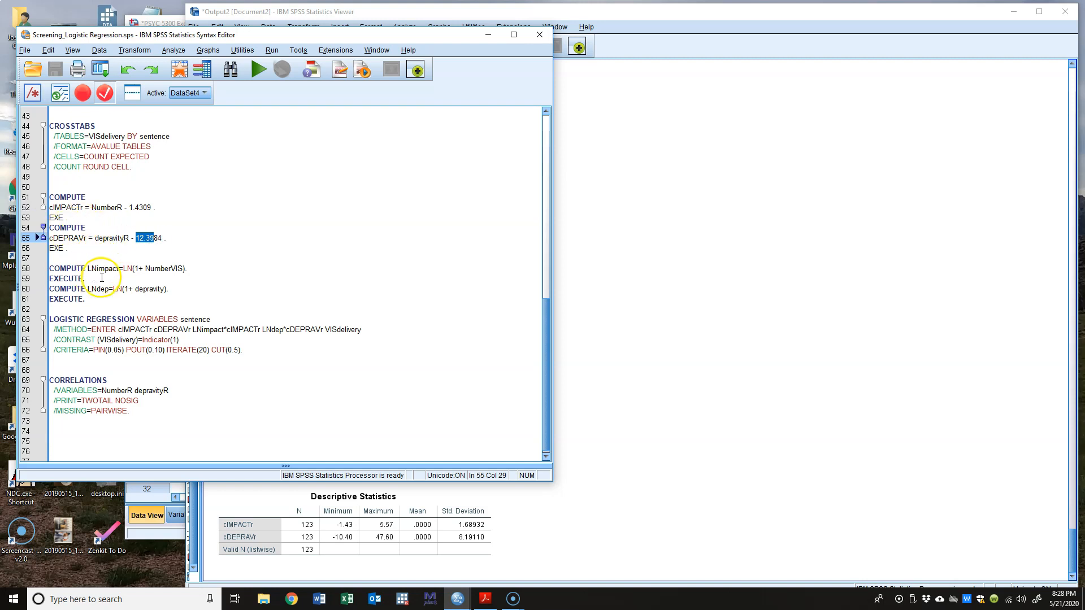
double_click(74, 207)
key("ctrl+c")
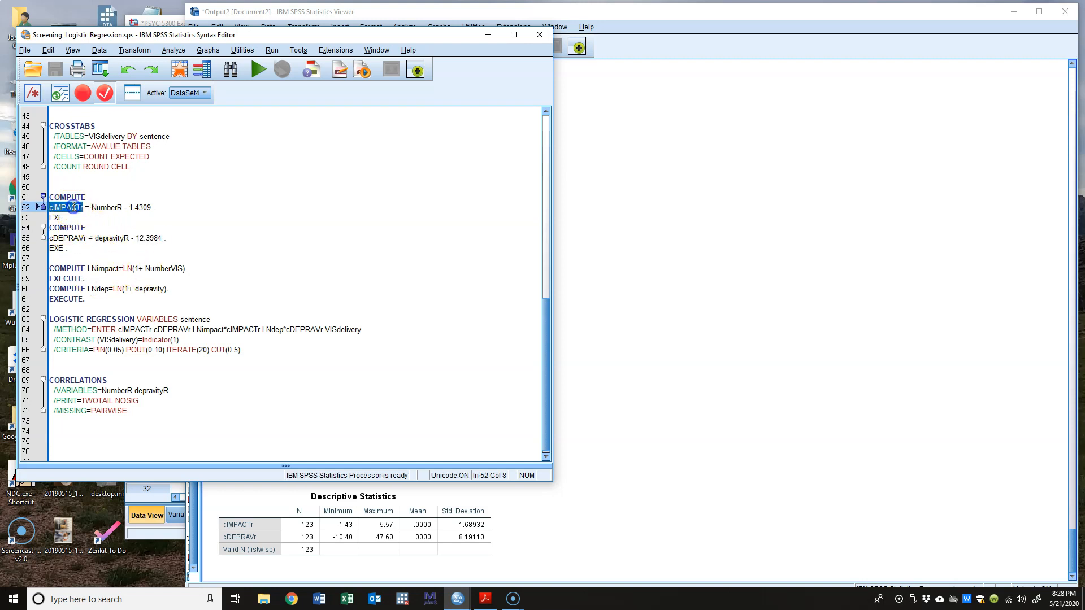
double_click(169, 268)
key("ctrl+v")
key("ctrl+z")
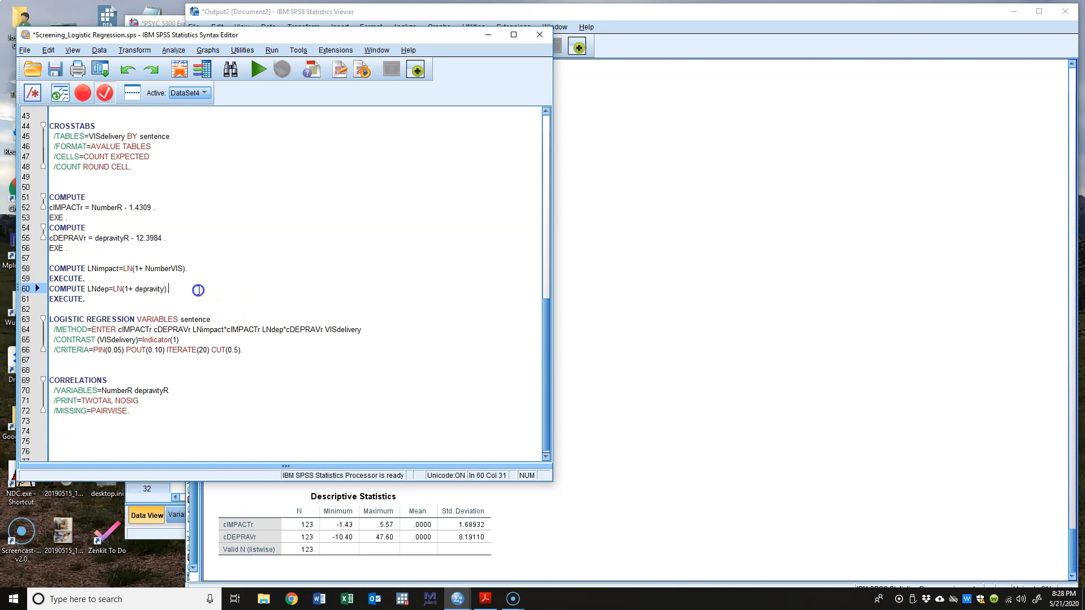
- Check the source variables NumberR and depravityR in the centering commands against the LNimpact command
left_click(165, 249)
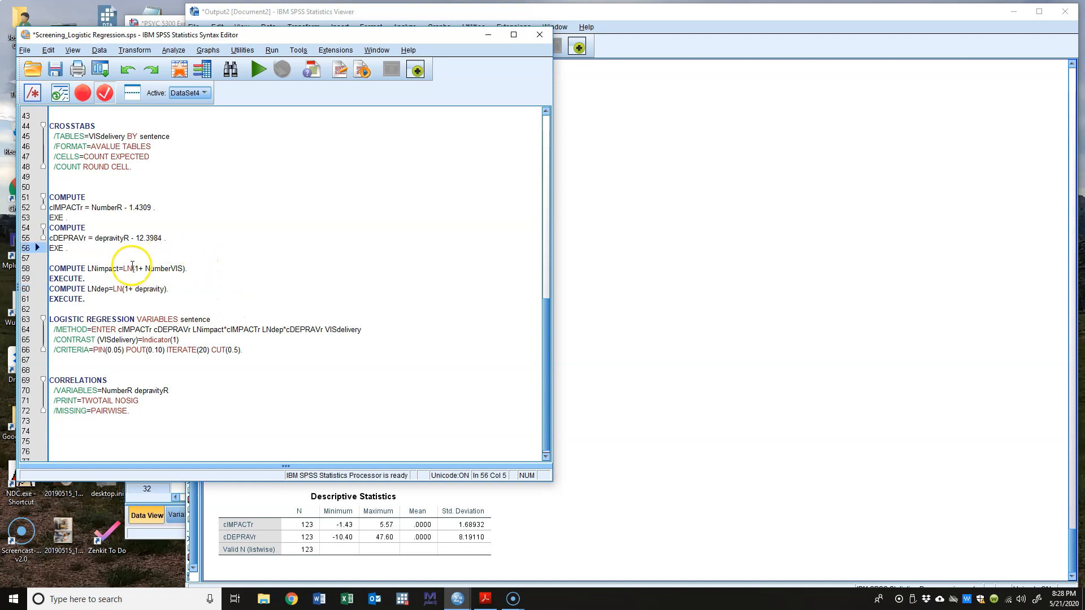
left_click(100, 206)
left_click(105, 238)
left_click(108, 207)
left_click(112, 238)
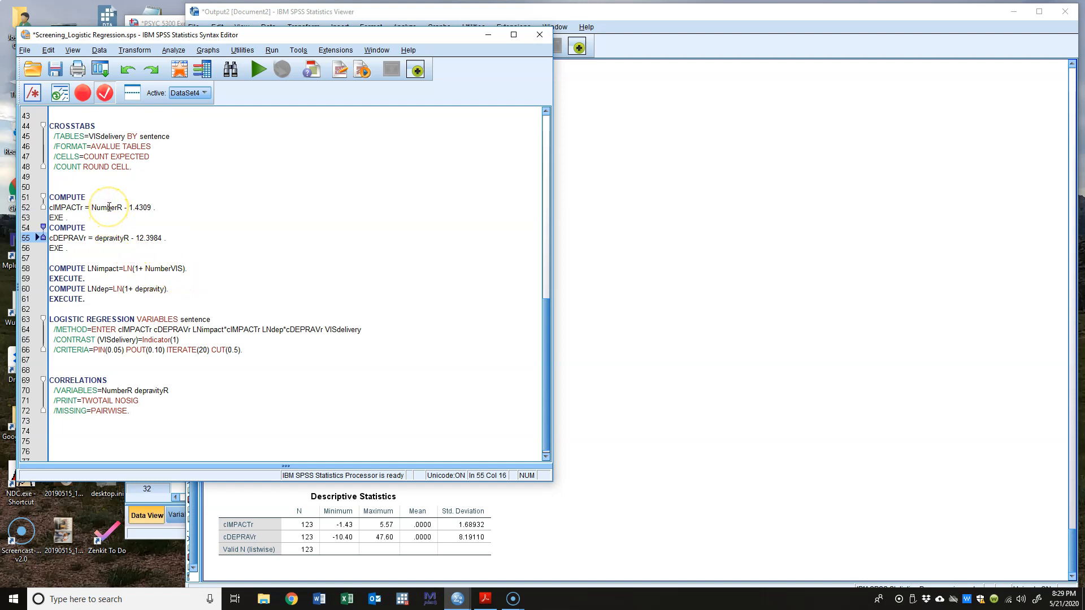
double_click(109, 207)
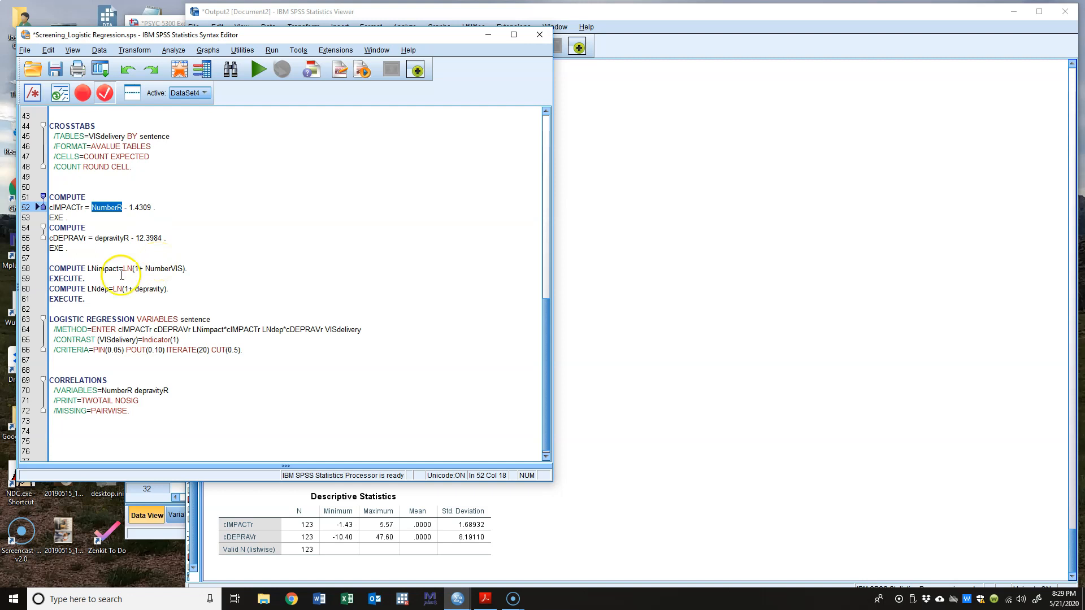
left_click(105, 268)
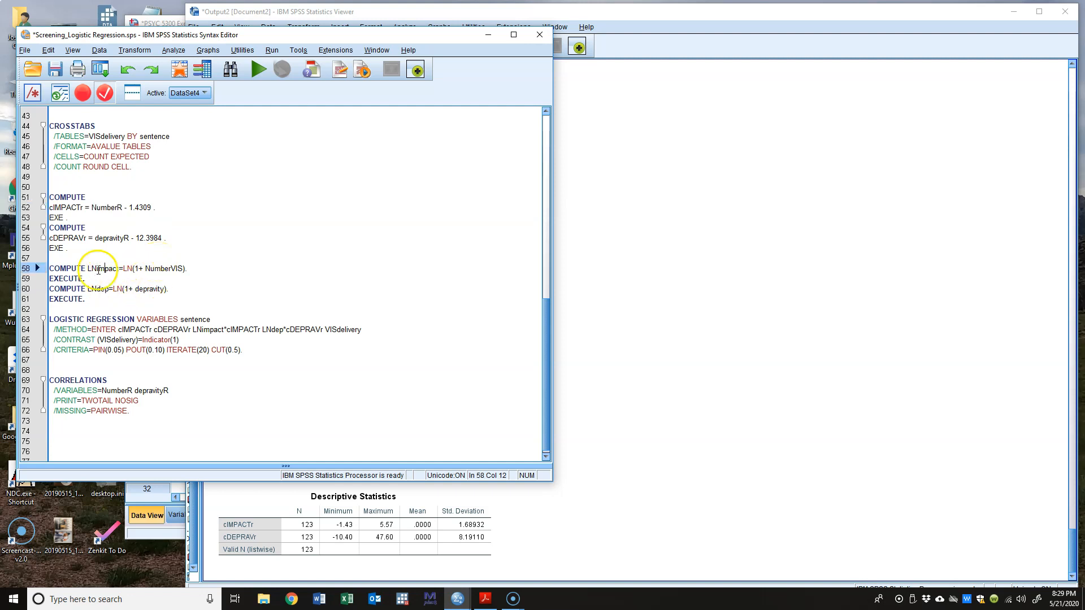
left_click(108, 268)
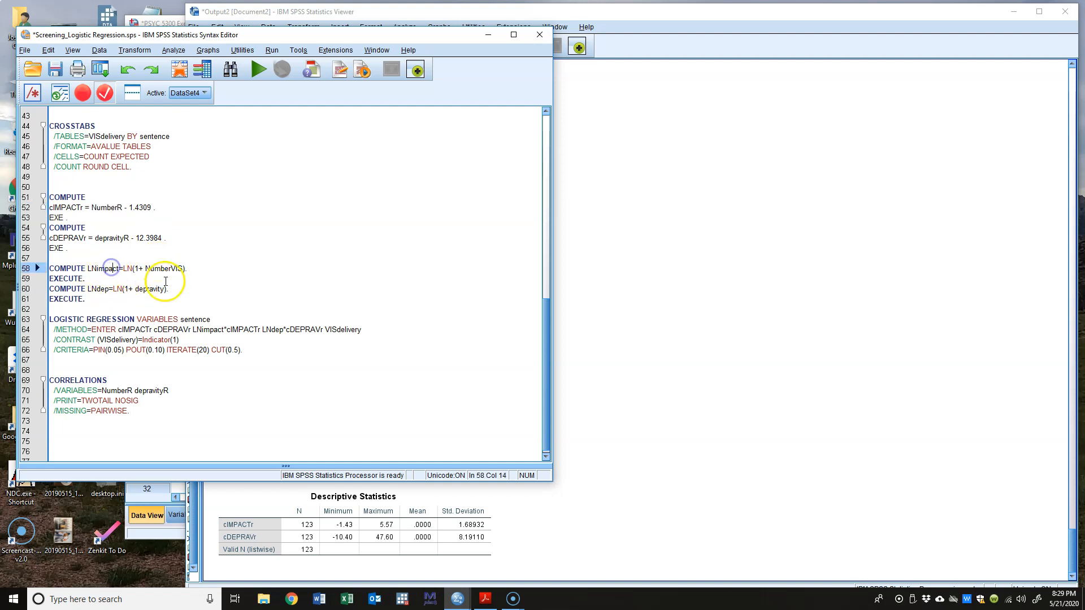
- Replace NumberVIS with NumberR in the LNimpact command and depravity with depravityR in the LNdep command
left_click(99, 207)
double_click(99, 208)
key("ctrl+c")
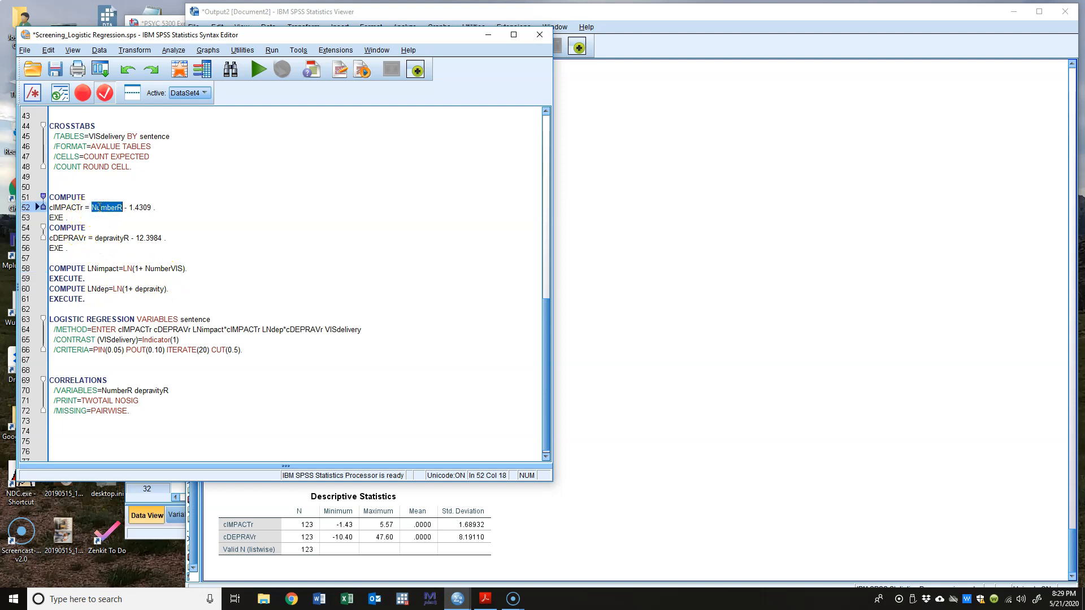
double_click(162, 268)
key("ctrl+v")
left_click(107, 239)
double_click(107, 238)
double_click(152, 289)
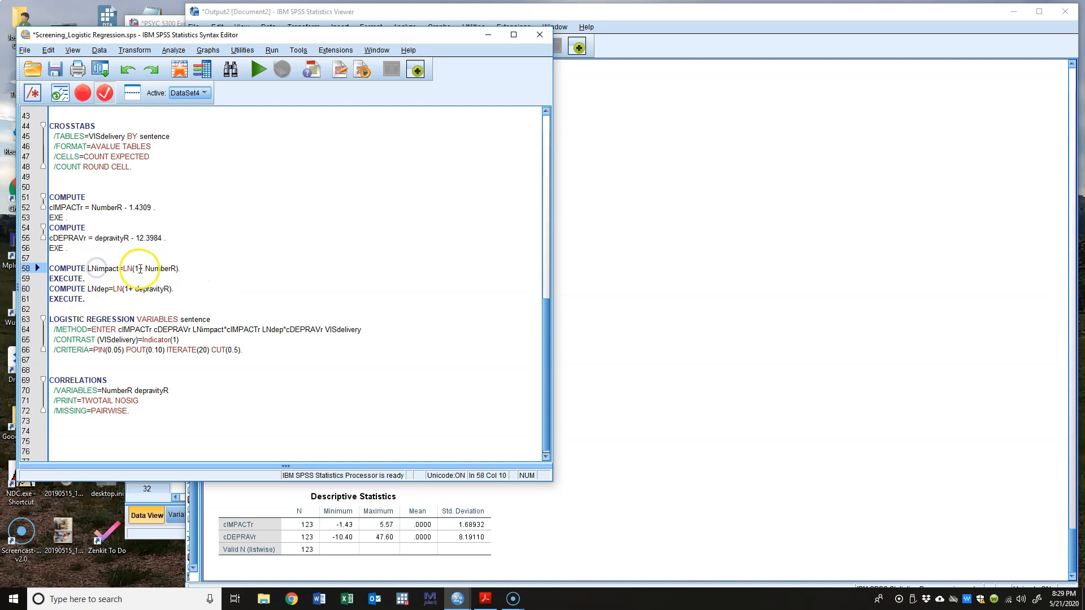
- Run only the two COMPUTE commands that set LNimpact to LN(1+ NumberR) and LNdep to LN(1+ depravityR)
left_click(160, 268)
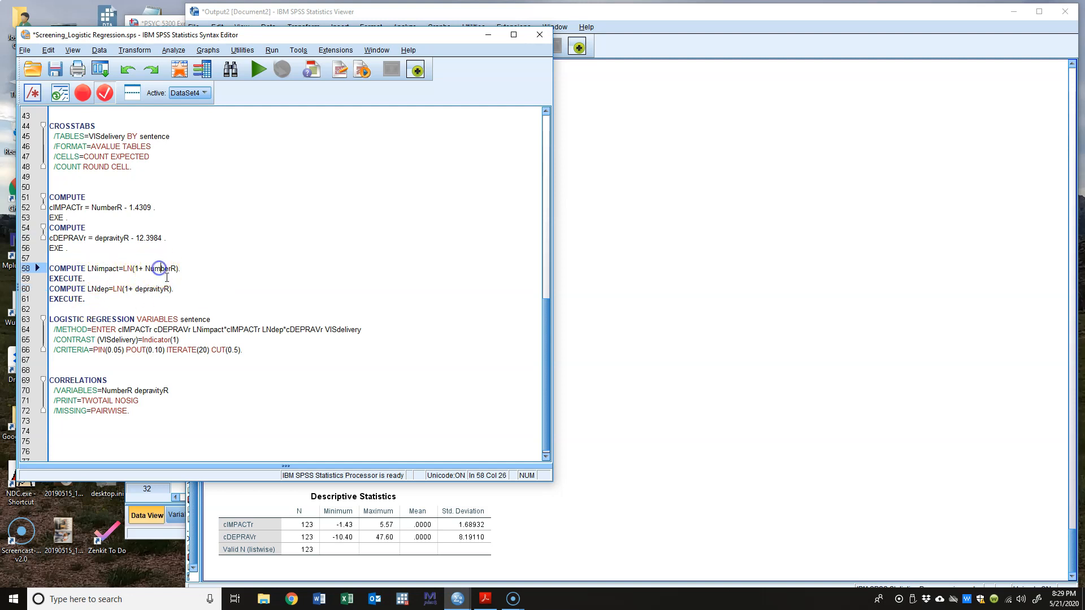
left_click(97, 289)
double_click(154, 289)
left_click(122, 298)
left_click_drag(106, 300, 36, 269)
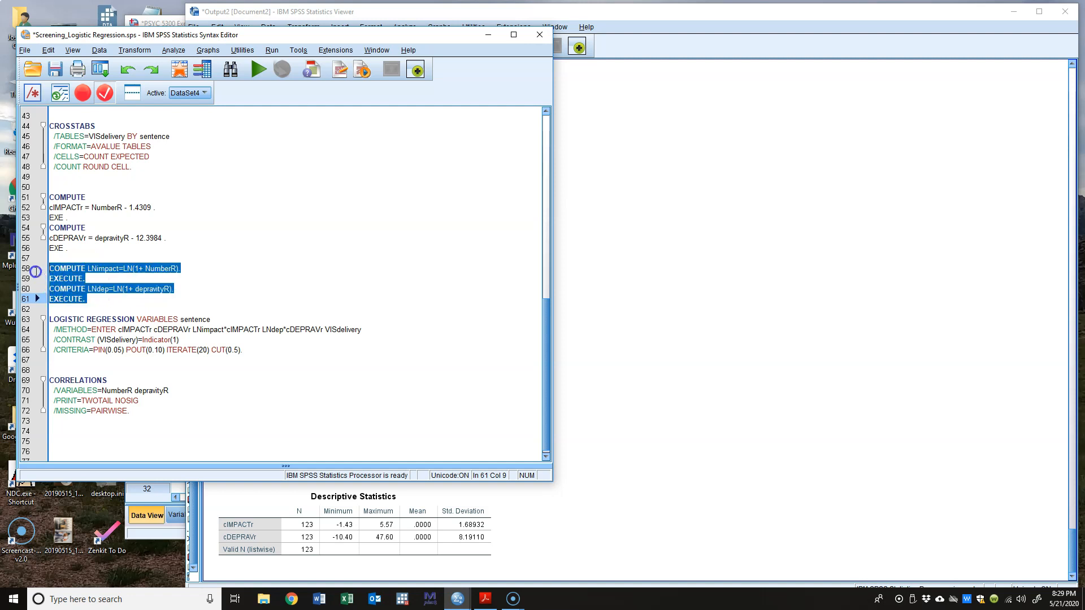
left_click(249, 68)
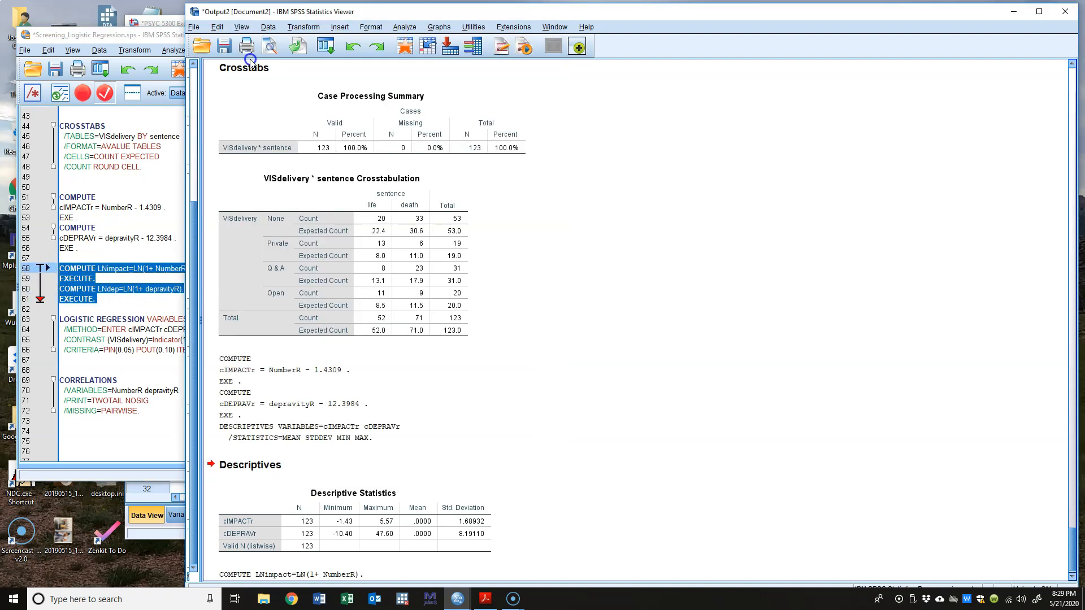
- Inspect the new LNimpact and LNdep columns in the dataset
left_click(175, 535)
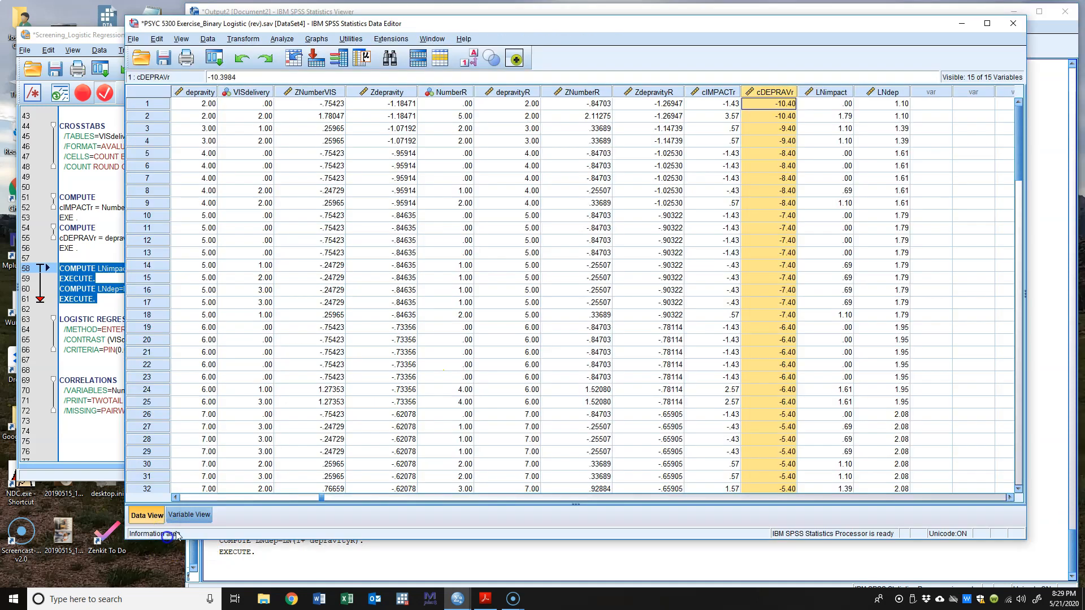
left_click(839, 93)
left_click(873, 93)
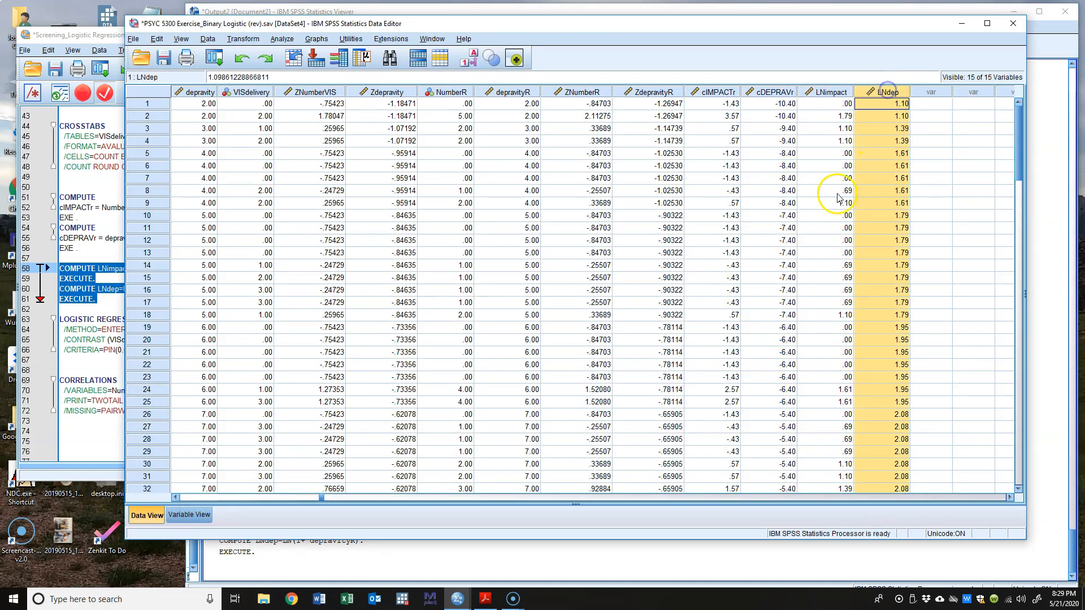
left_click(825, 93)
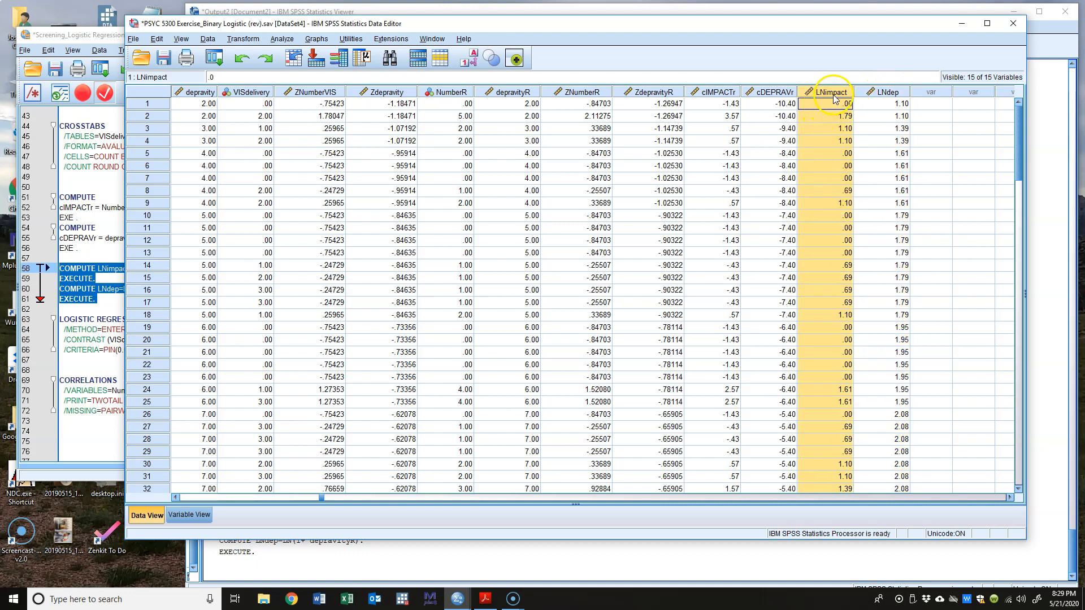
left_click(890, 92)
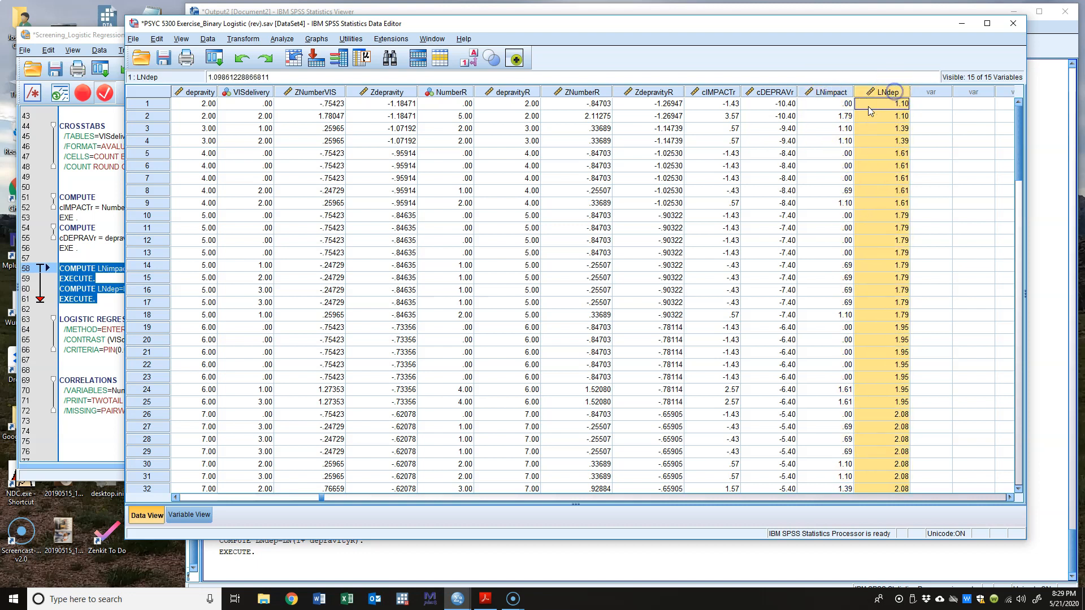
left_click(840, 92)
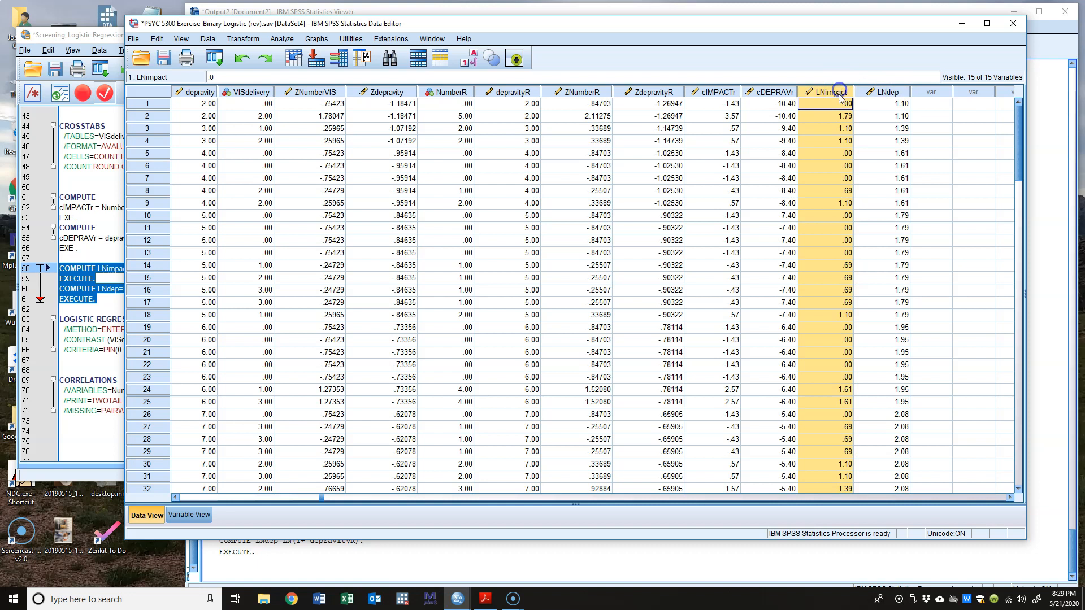
- Compare LNimpact with NumberR and LNdep with depravityR in the dataset, then return to the syntax file
left_click(517, 93)
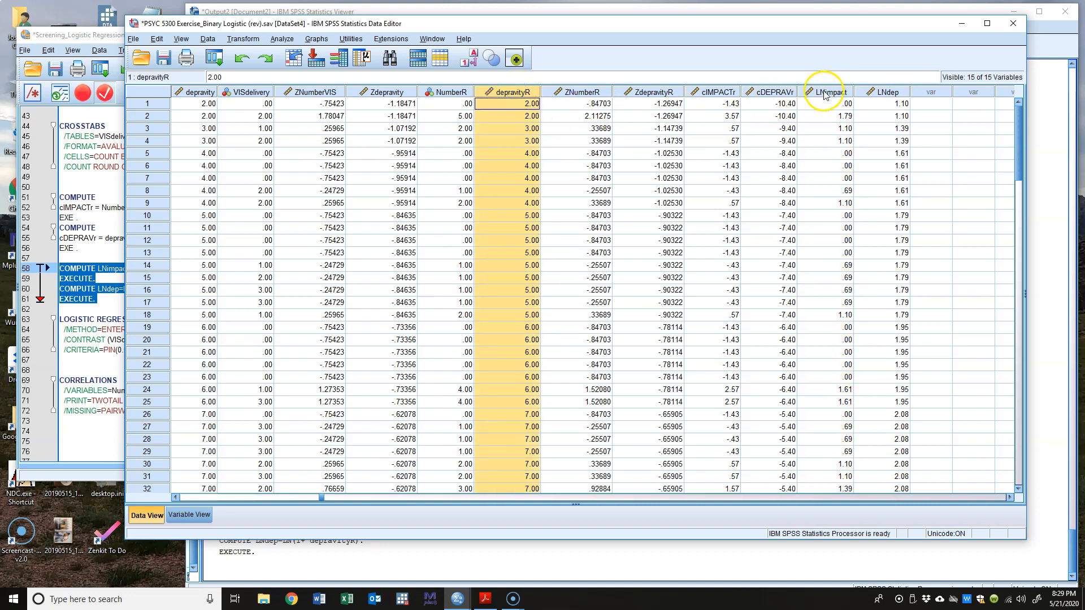
left_click(456, 93)
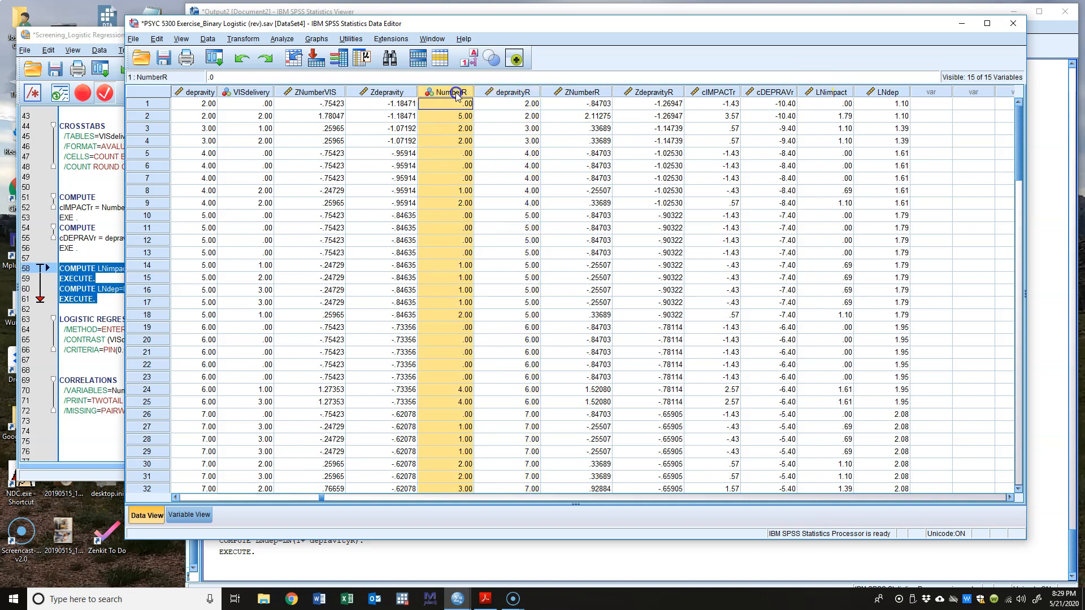
left_click(821, 95)
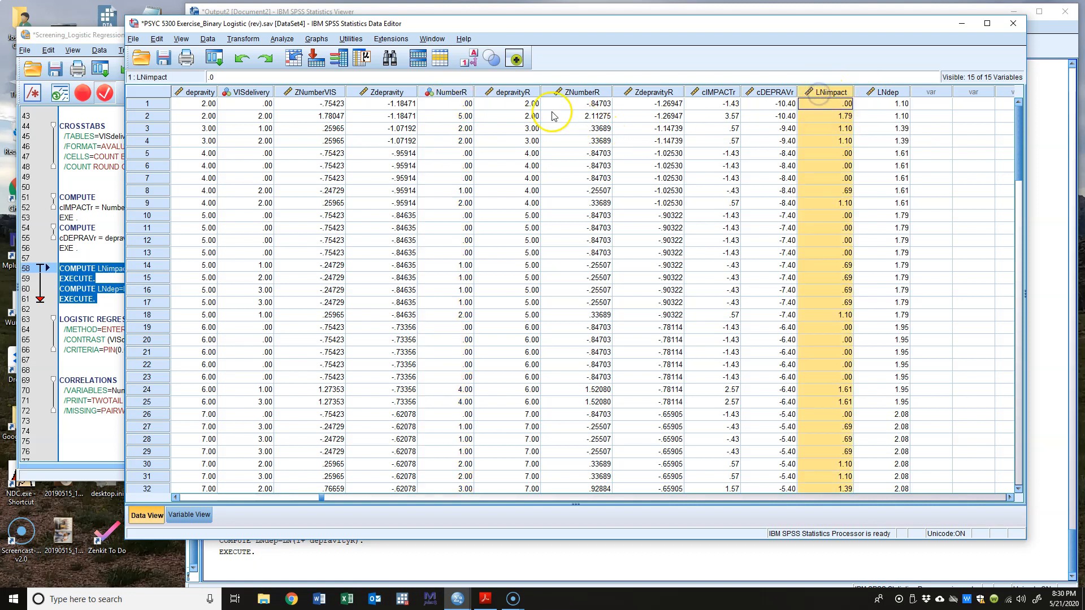
left_click(518, 92)
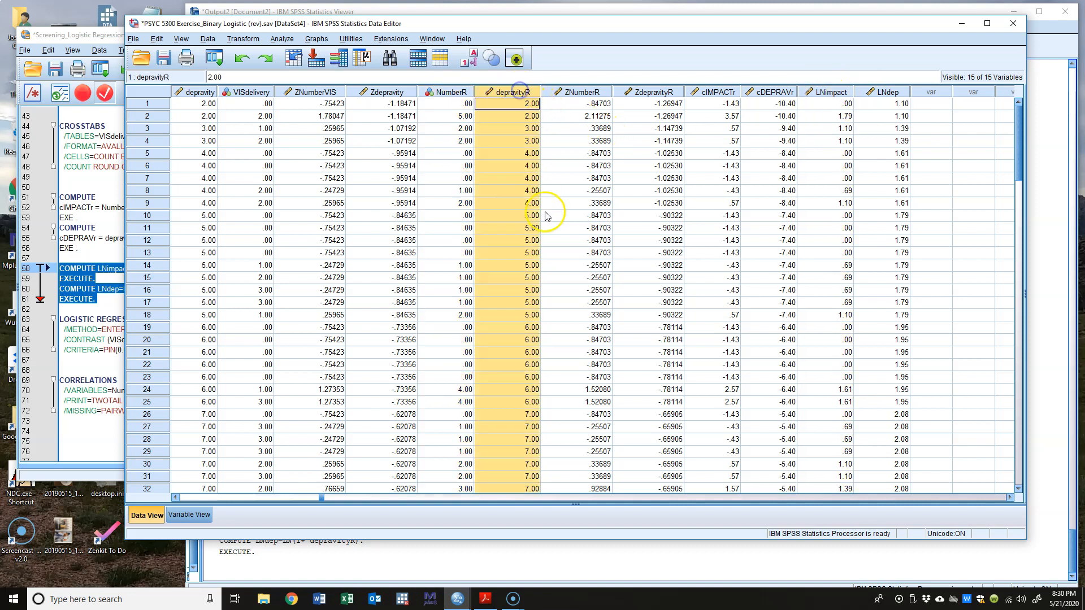
left_click(888, 92)
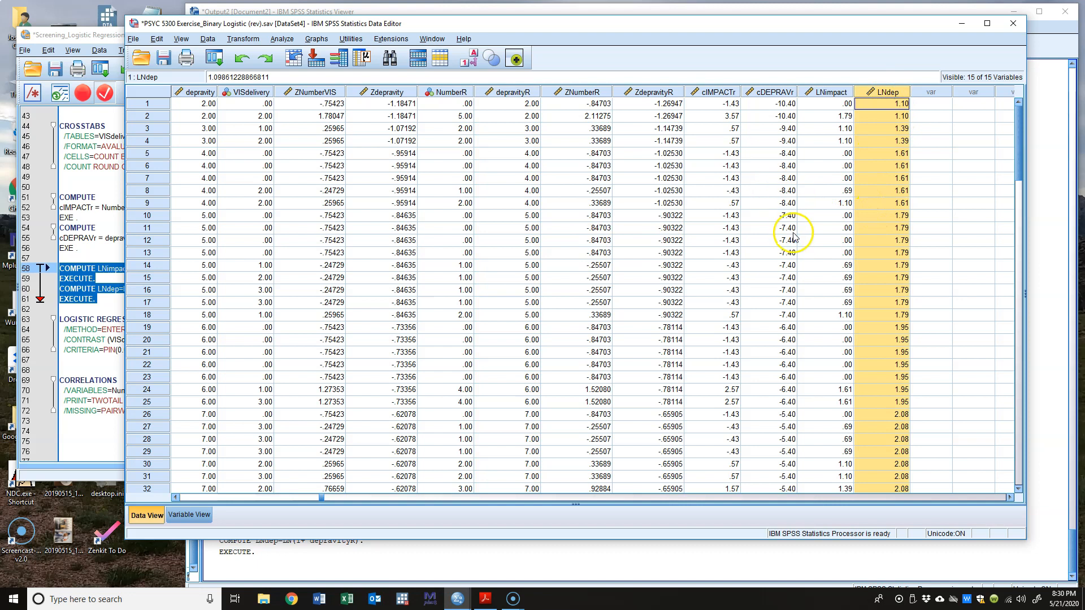
left_click(101, 299)
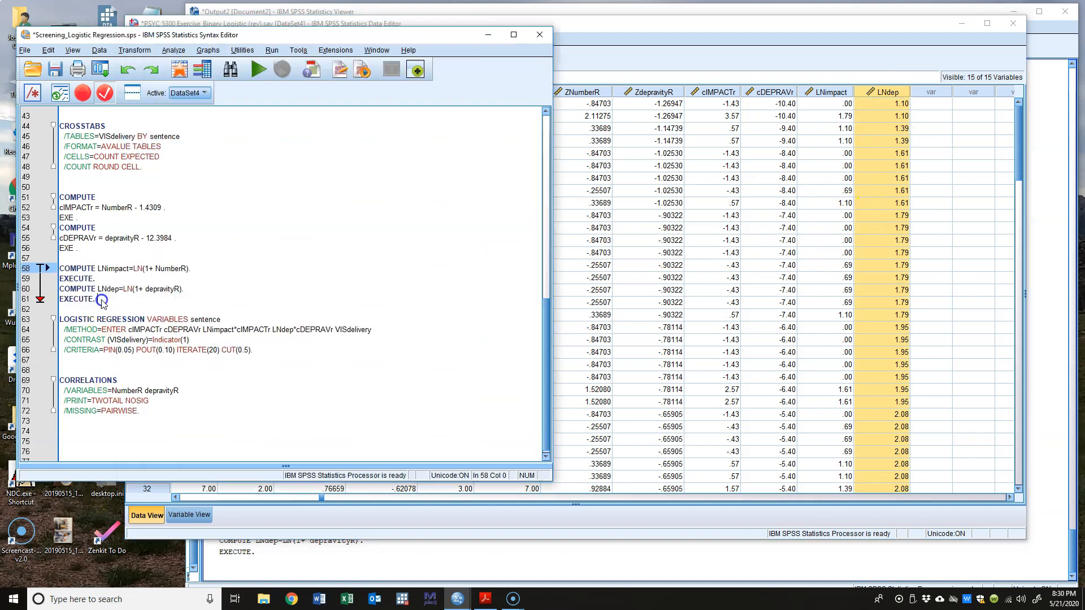
- Start a binary logistic regression from the dataset and set sentence as the dependent variable
left_click(684, 30)
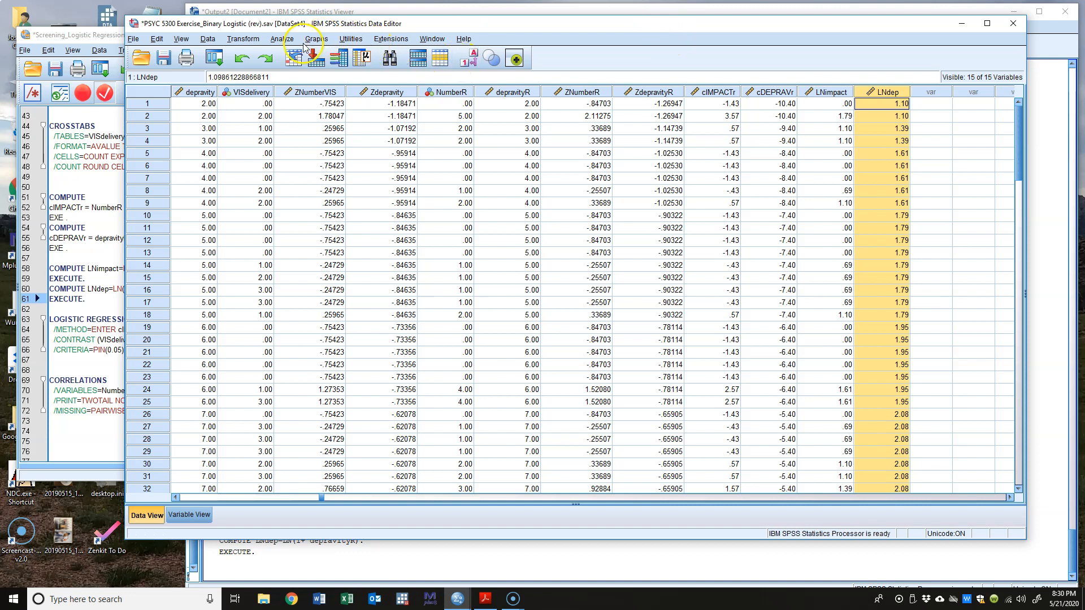
left_click(288, 40)
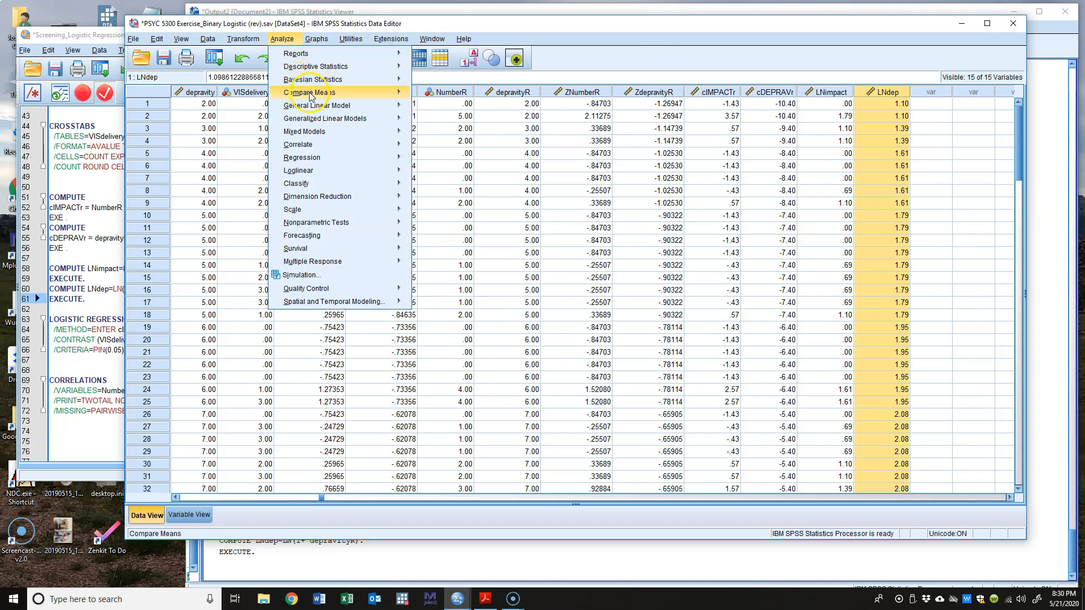
mouse_move(342, 152)
mouse_move(388, 158)
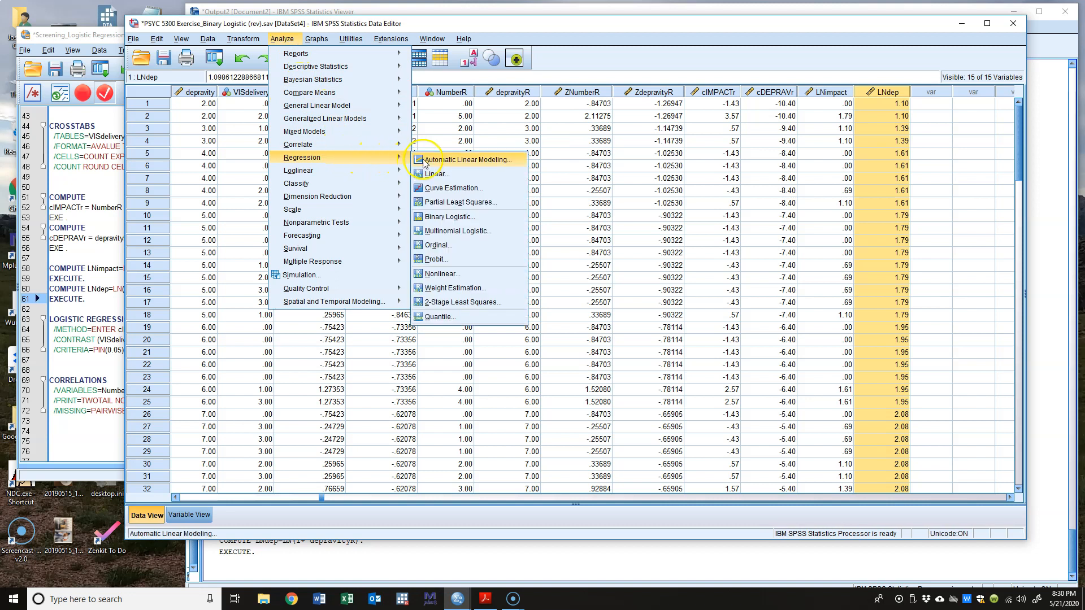
left_click(459, 221)
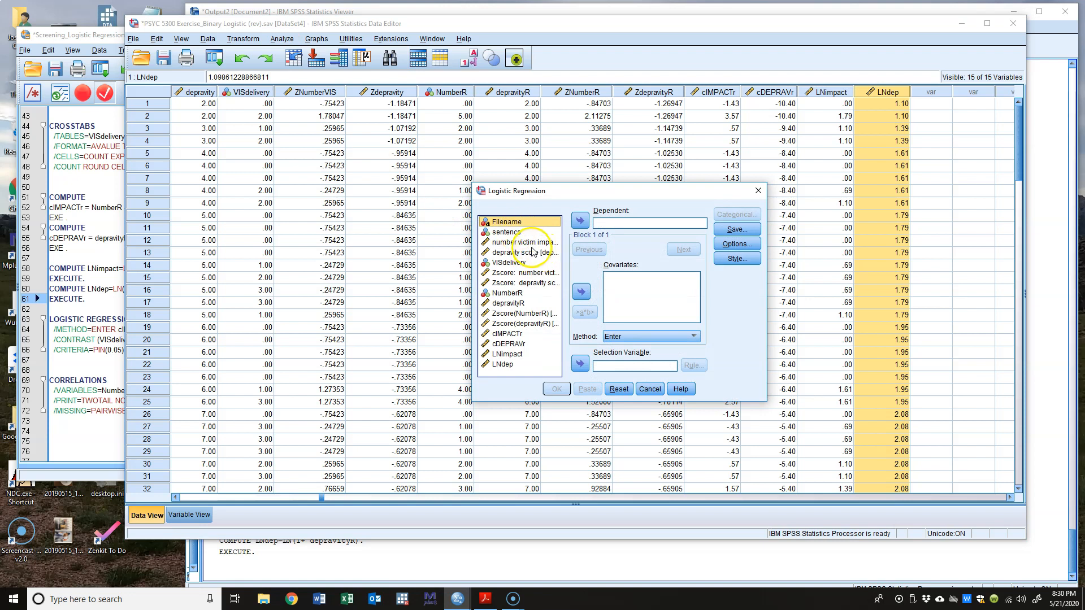
left_click(516, 232)
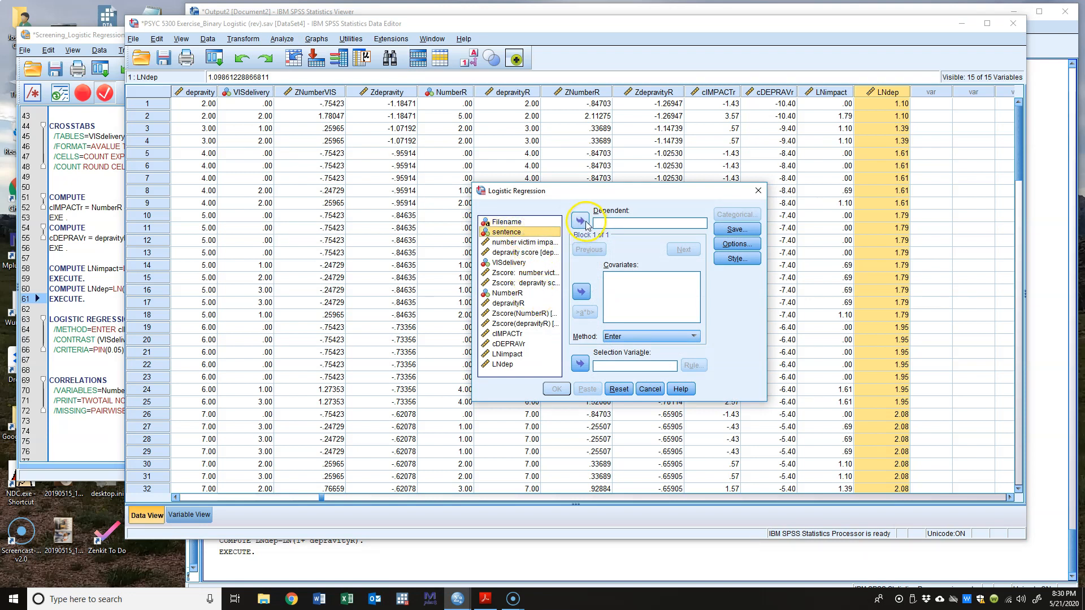
left_click(580, 221)
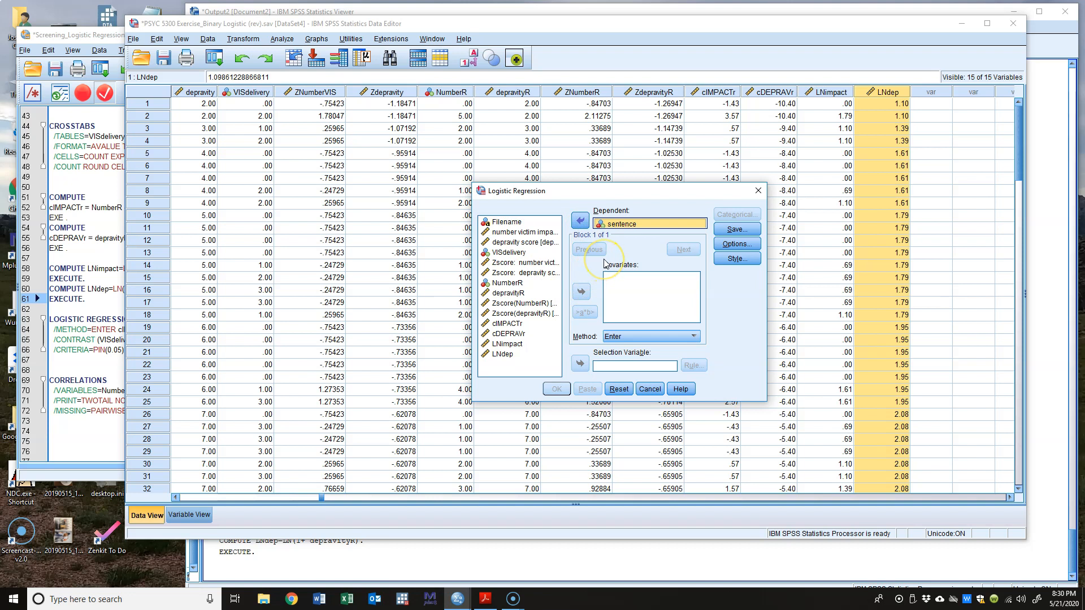
left_click(524, 233)
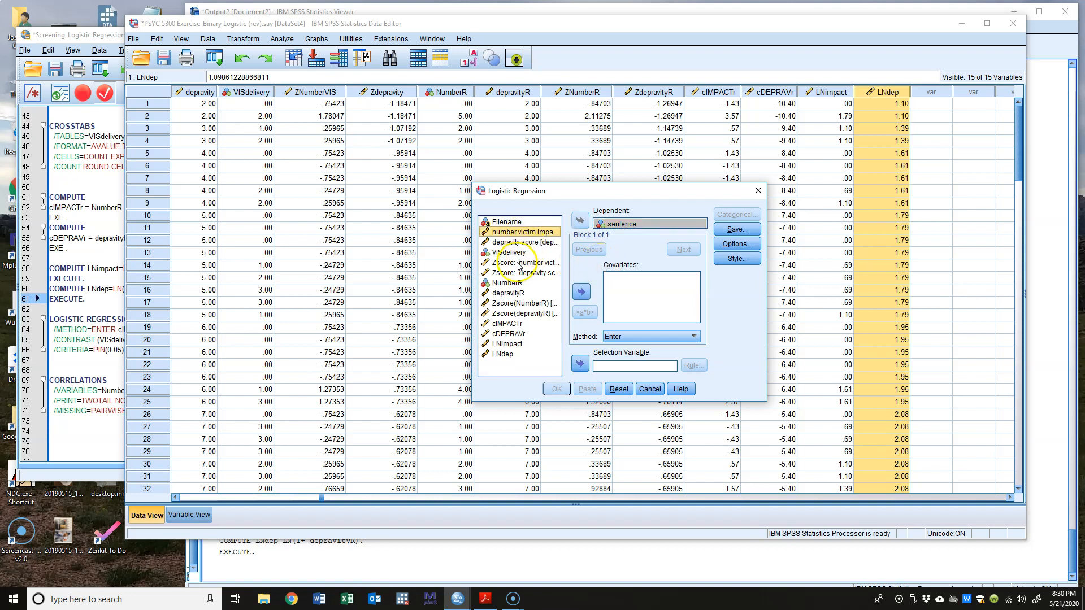
left_click(517, 282)
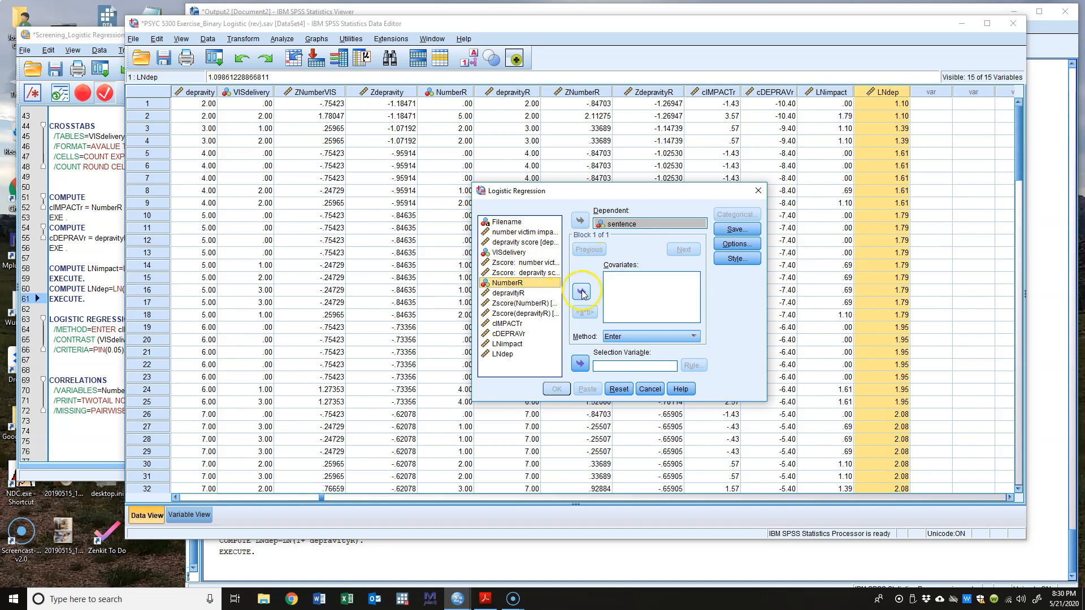
left_click(582, 293)
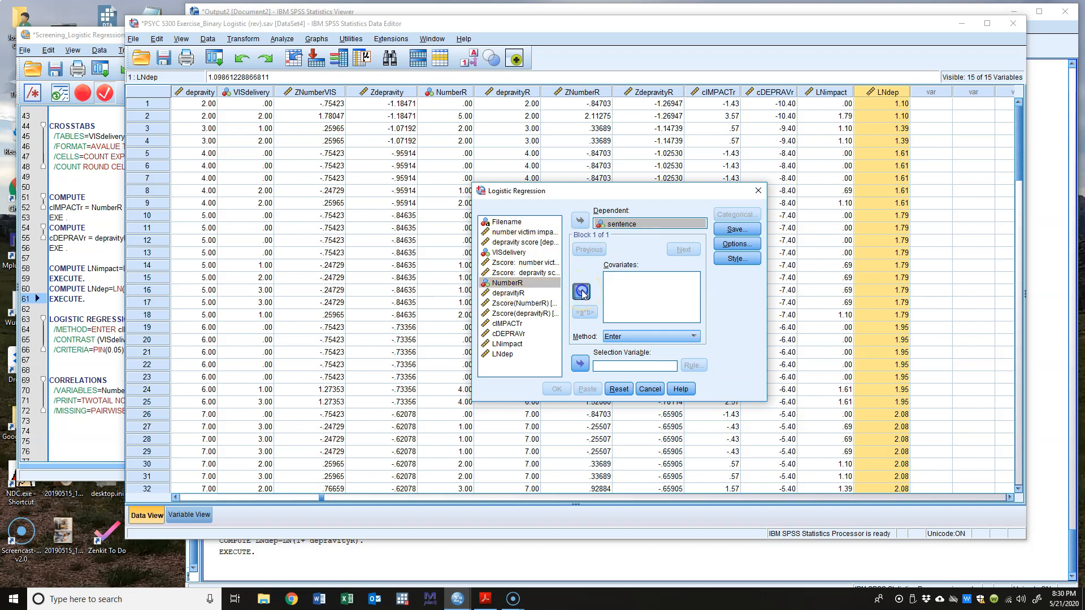
left_click(520, 292)
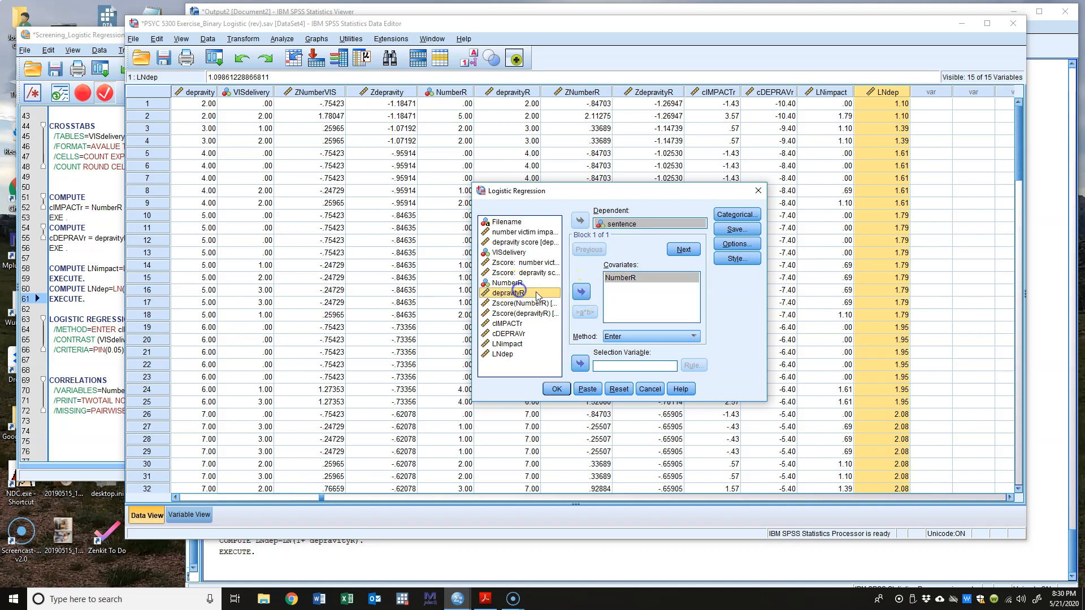
left_click(581, 292)
double_click(624, 277)
double_click(624, 278)
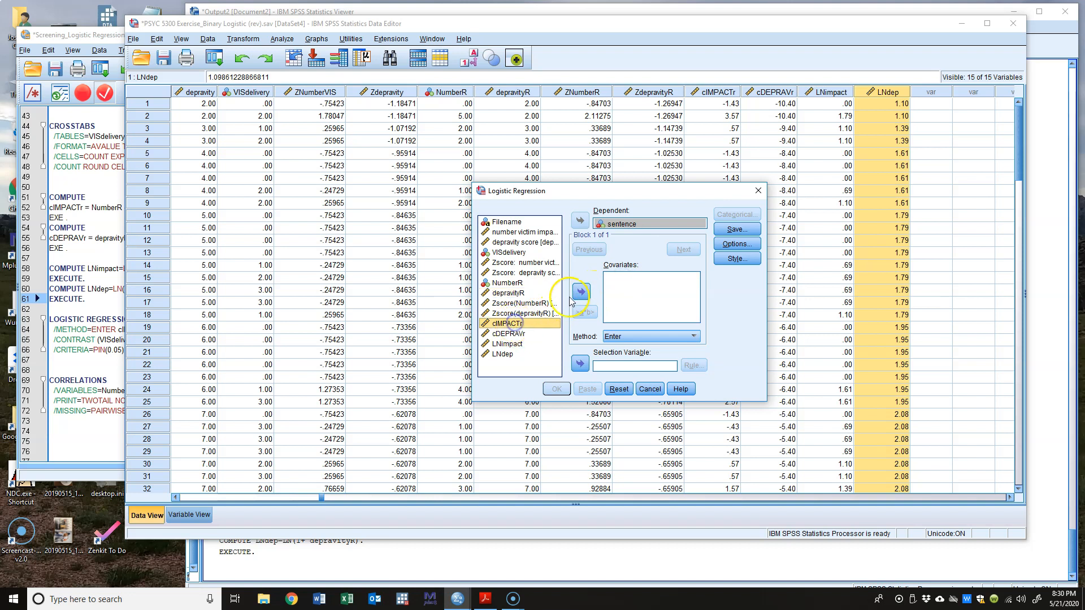
- Add the centered predictors cIMPACTr and cDEPRAVr as covariates
double_click(515, 324)
left_click(525, 334)
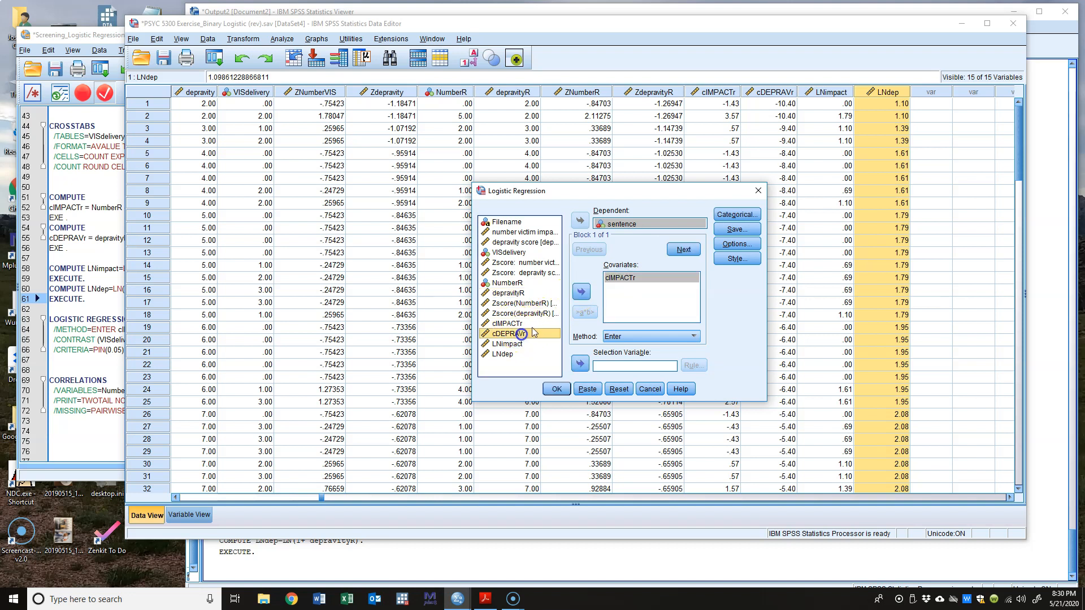
left_click(579, 292)
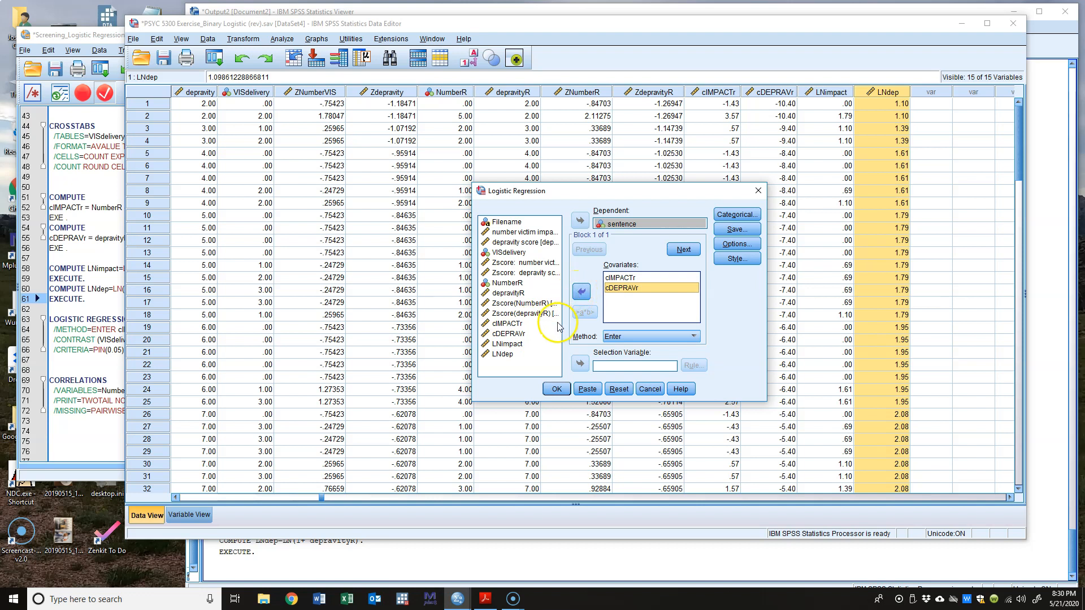
- Add the interaction of LNimpact and cIMPACTr as a covariate
left_click(513, 325)
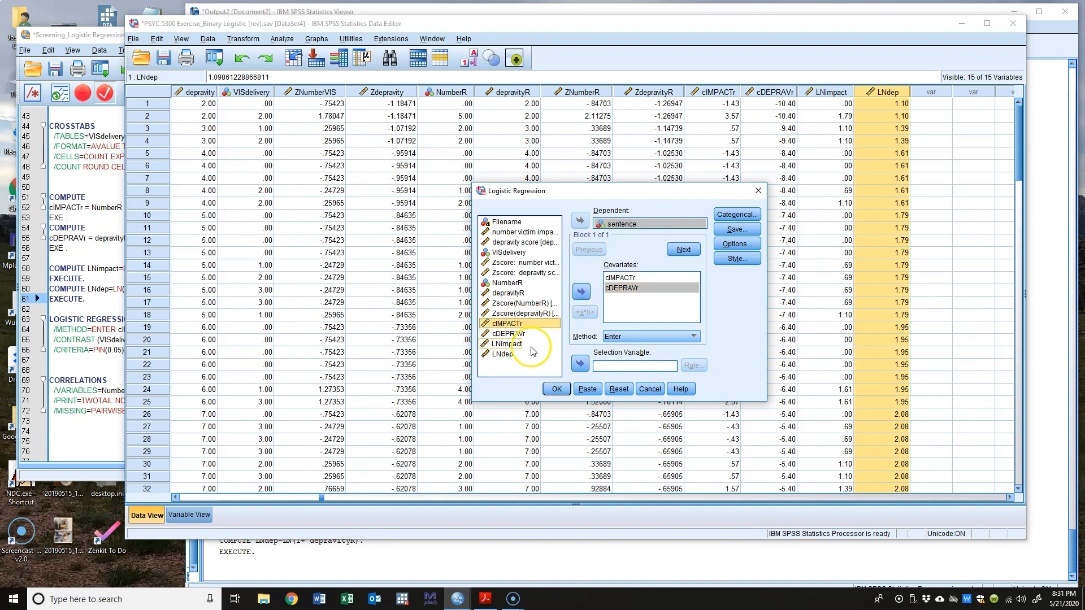
left_click(518, 314)
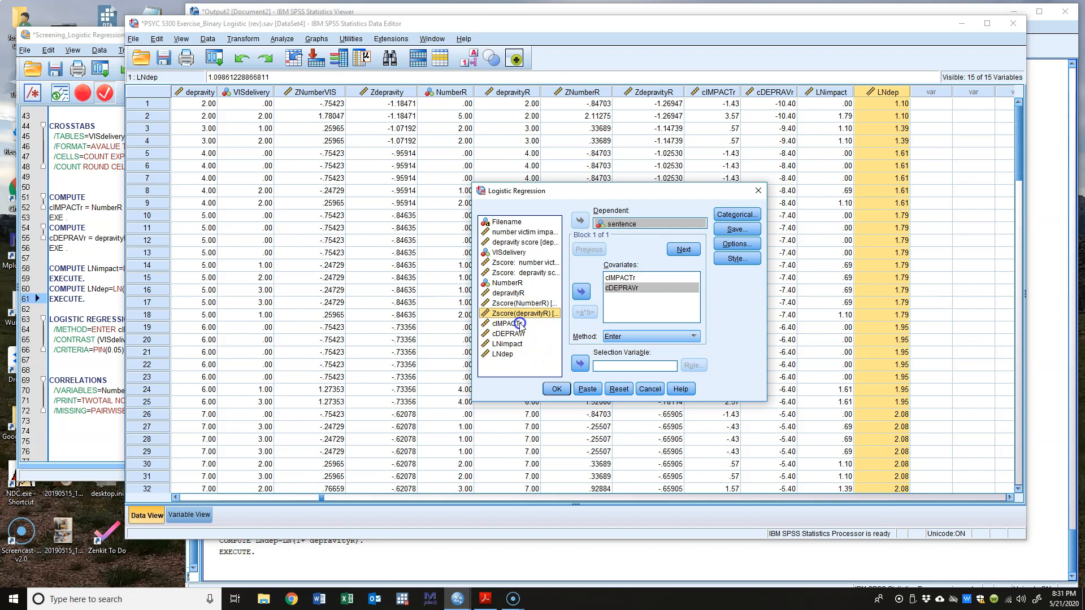
left_click(519, 324)
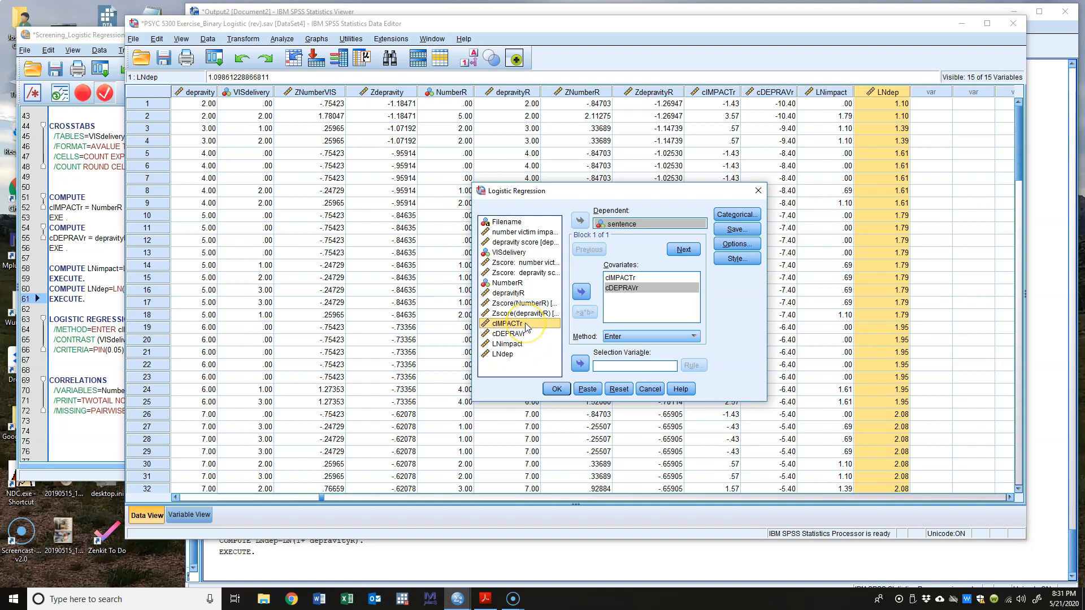
left_click(529, 343)
left_click(517, 347, "ctrl")
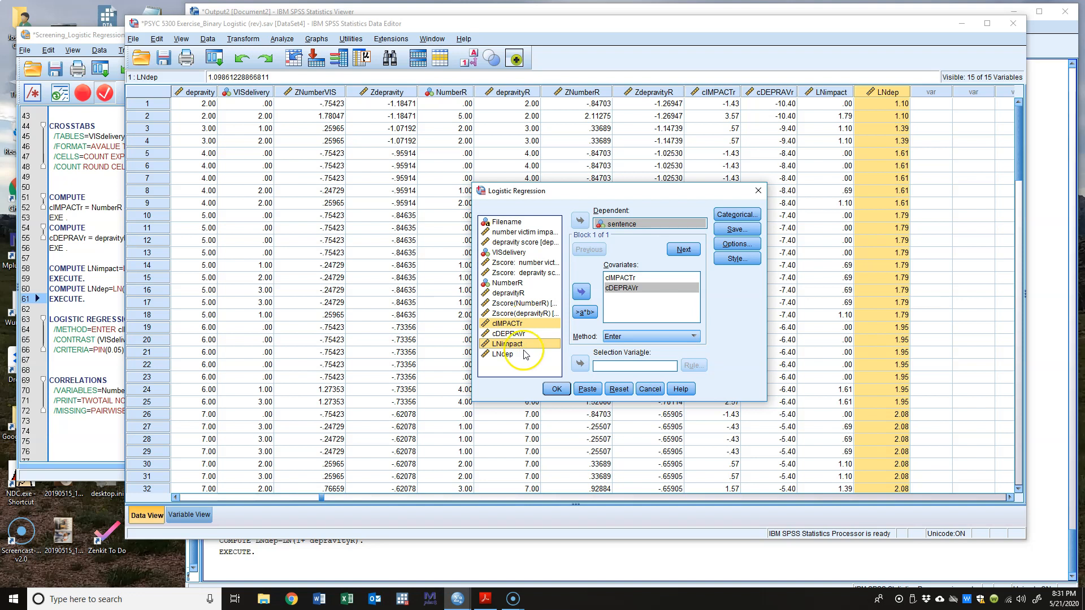
left_click(582, 314)
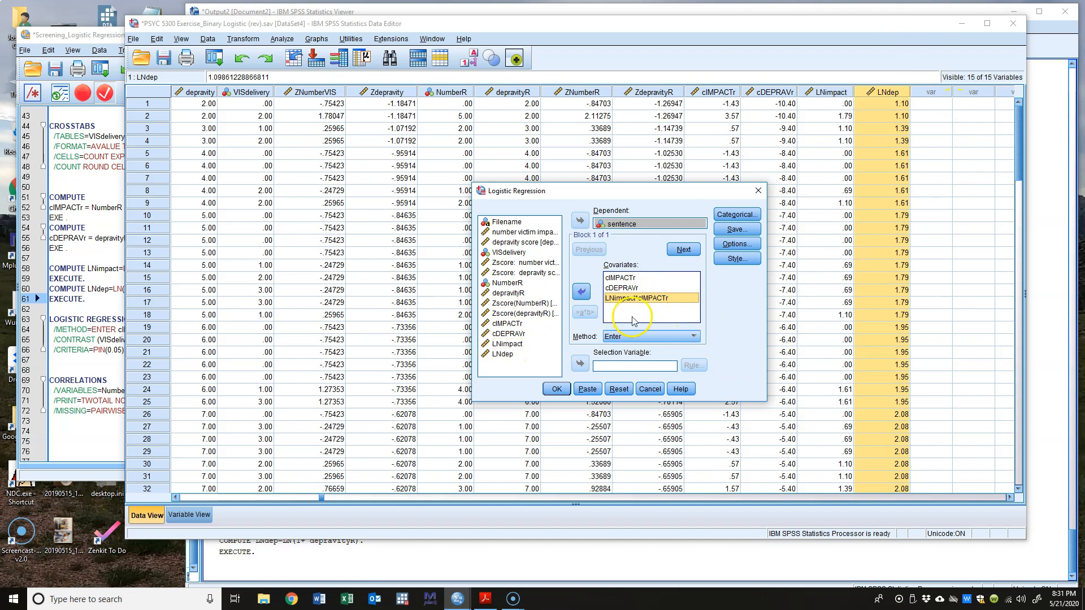
- Add the interaction of LNdep and cDEPRAVr and the VISdelivery variable to the covariates
left_click(511, 334)
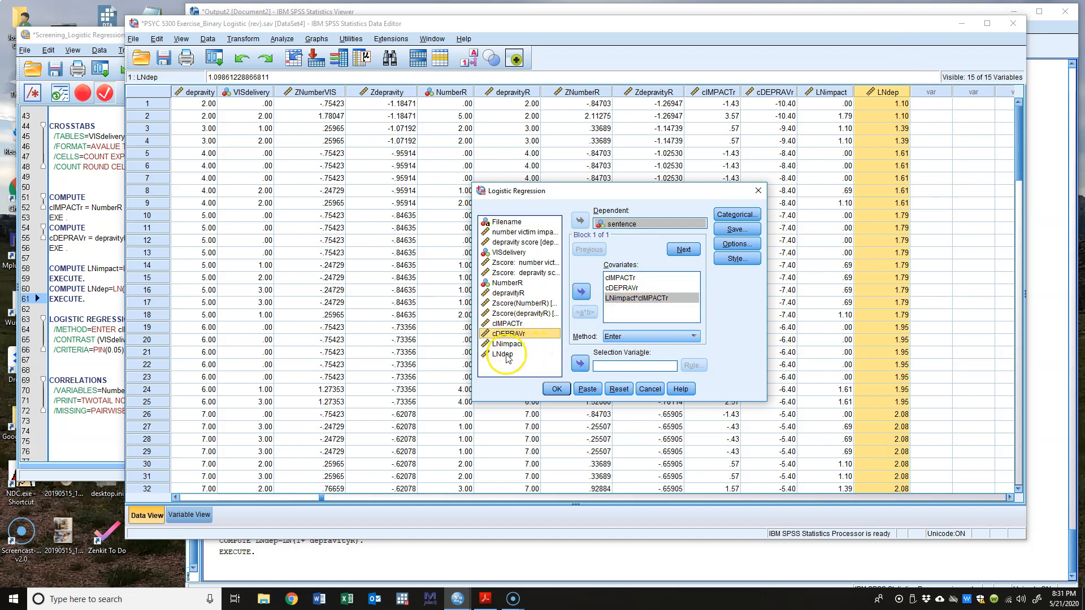
left_click(503, 355, "ctrl")
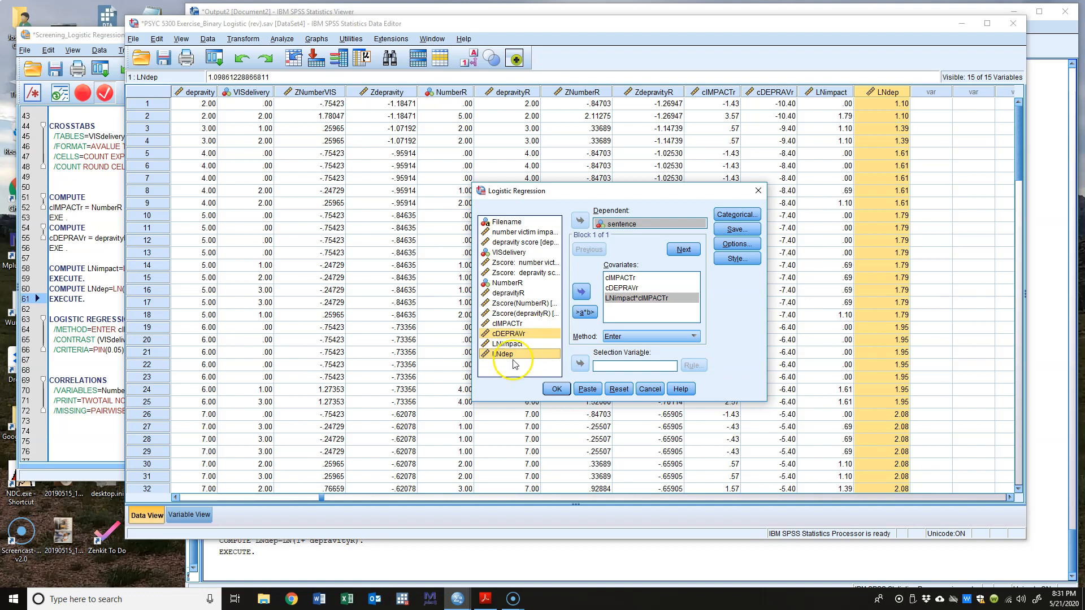
left_click(585, 312)
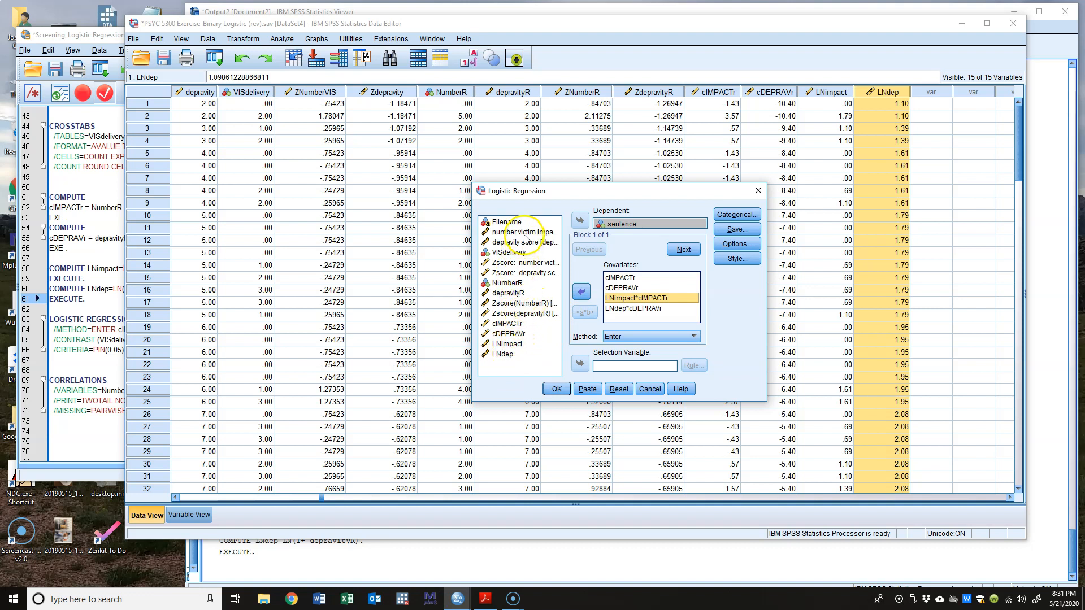
left_click(512, 253)
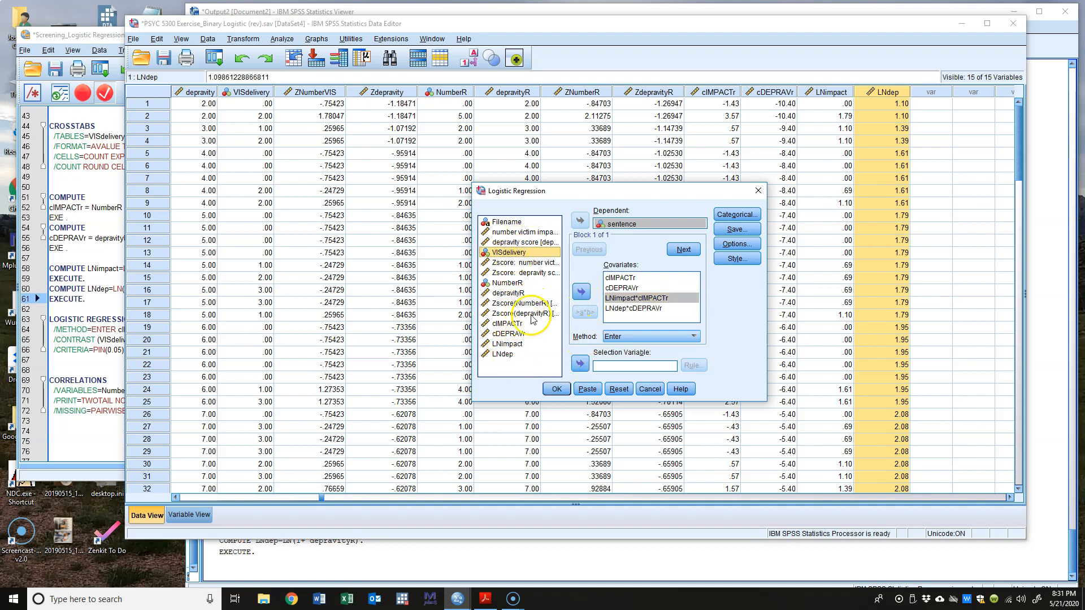
left_click(581, 294)
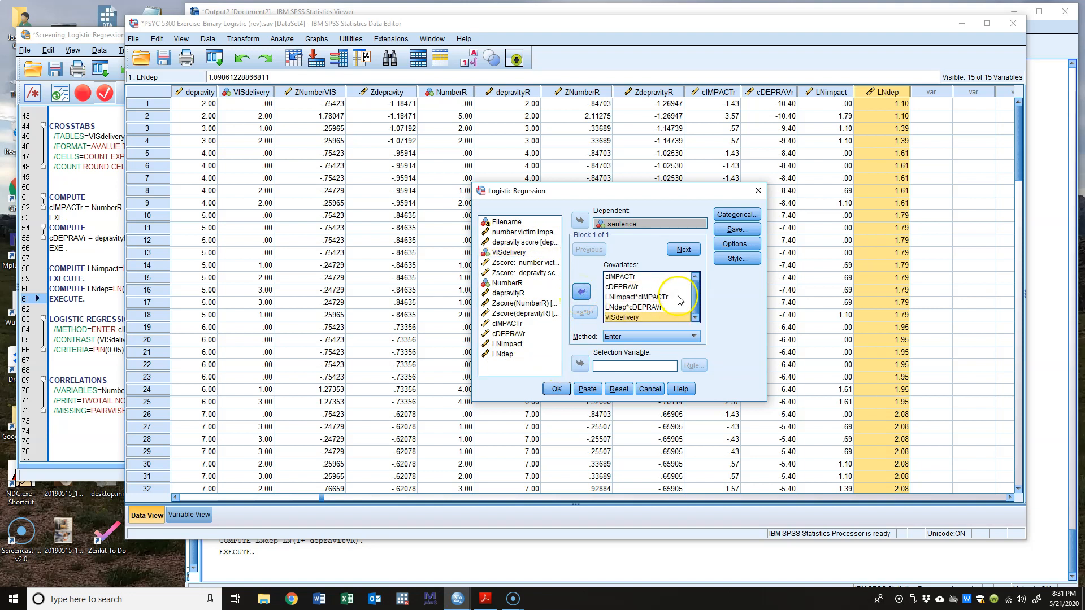
- Review the covariates one by one: both centered predictors, both log interaction terms and VISdelivery
left_click(695, 289)
left_click(625, 279)
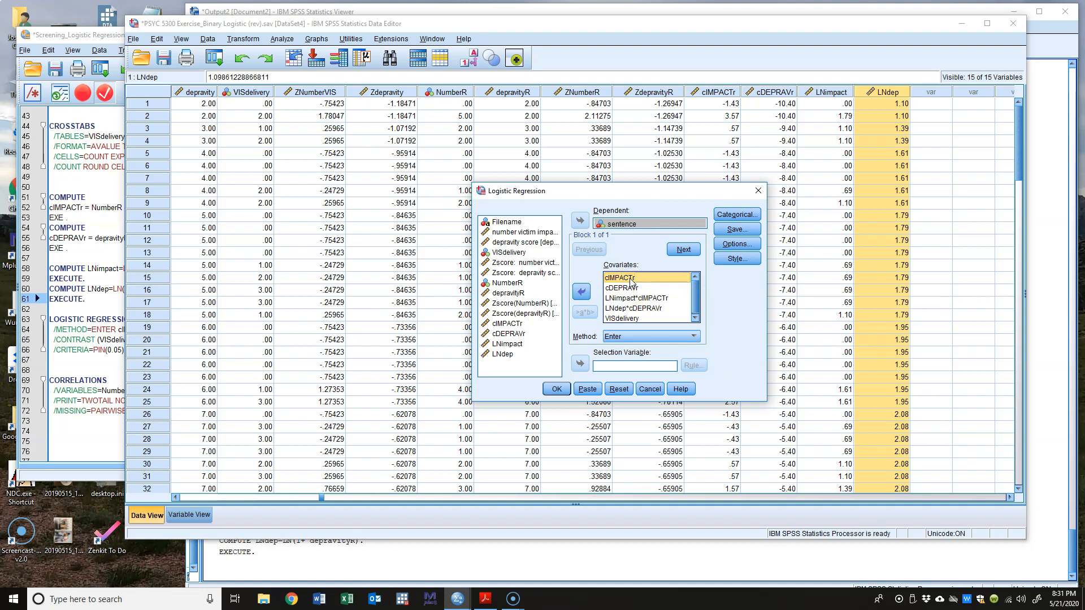
left_click(630, 289)
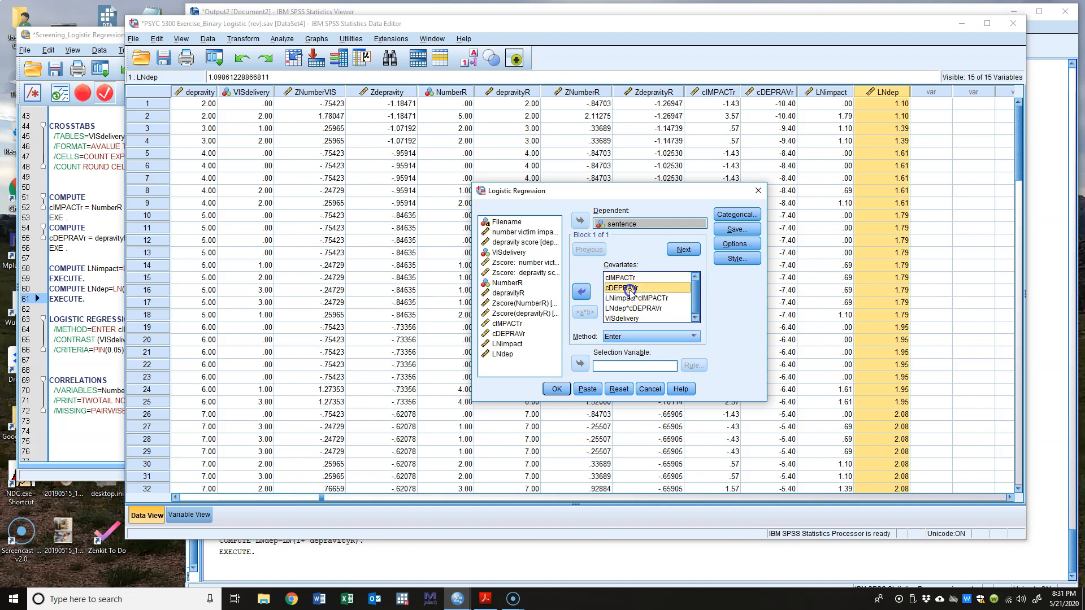
left_click(630, 301)
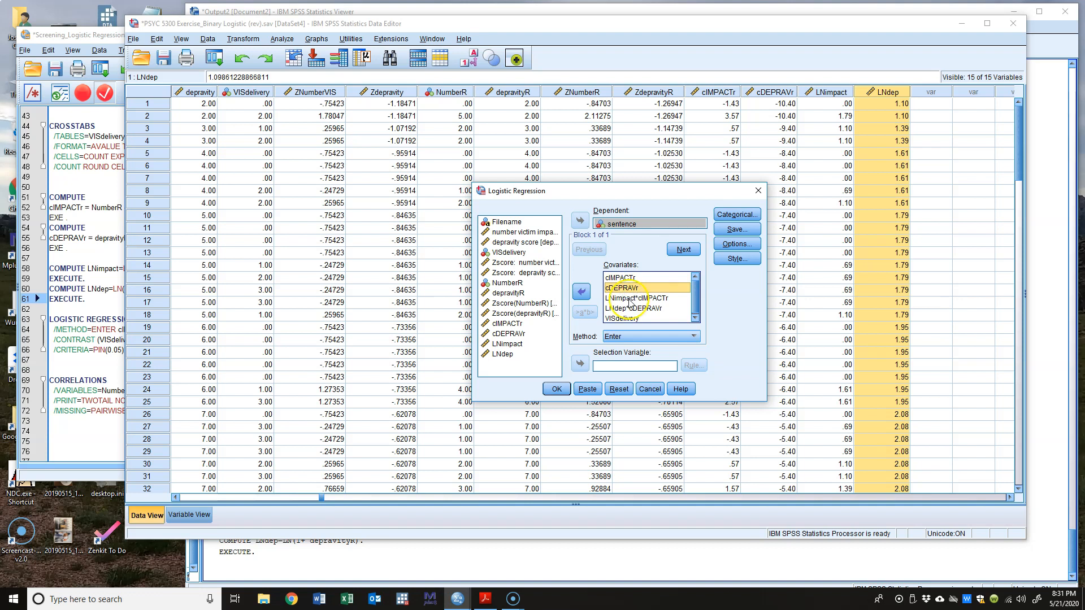
left_click(629, 299)
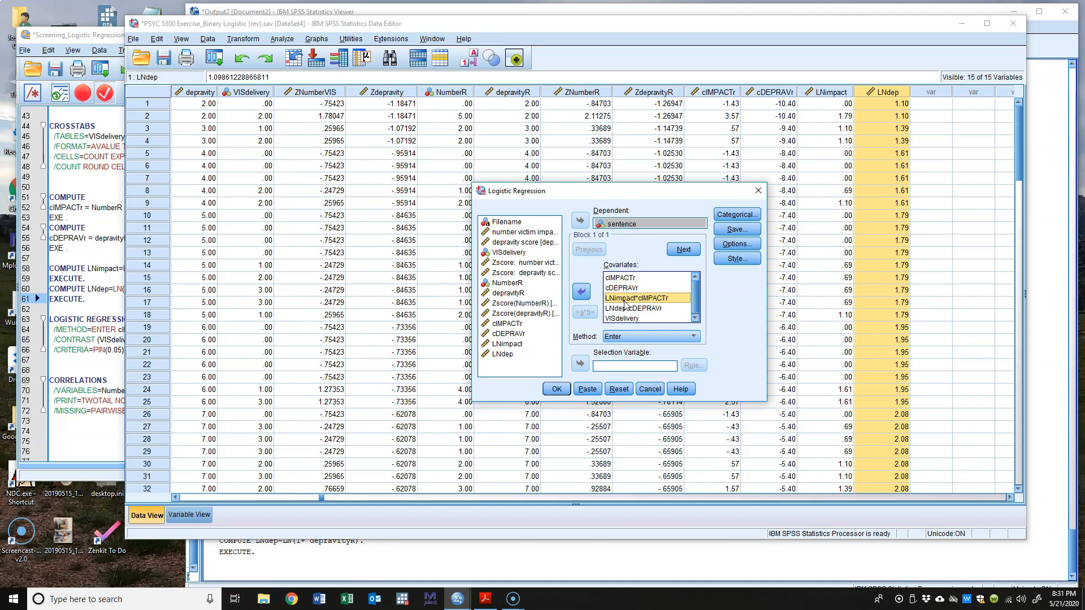
left_click(618, 309)
left_click(649, 309)
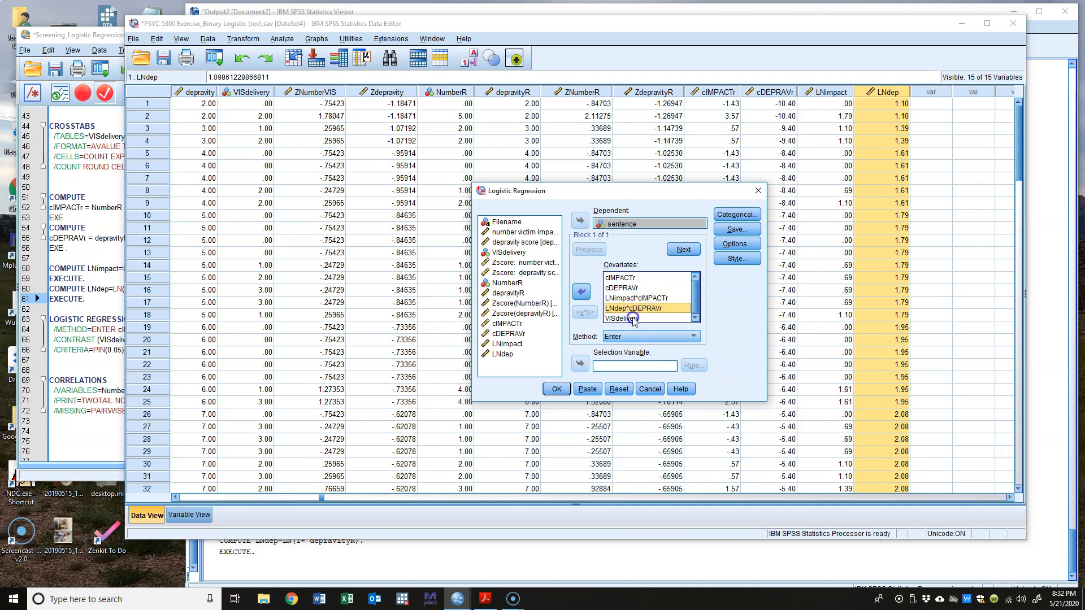
left_click(627, 319)
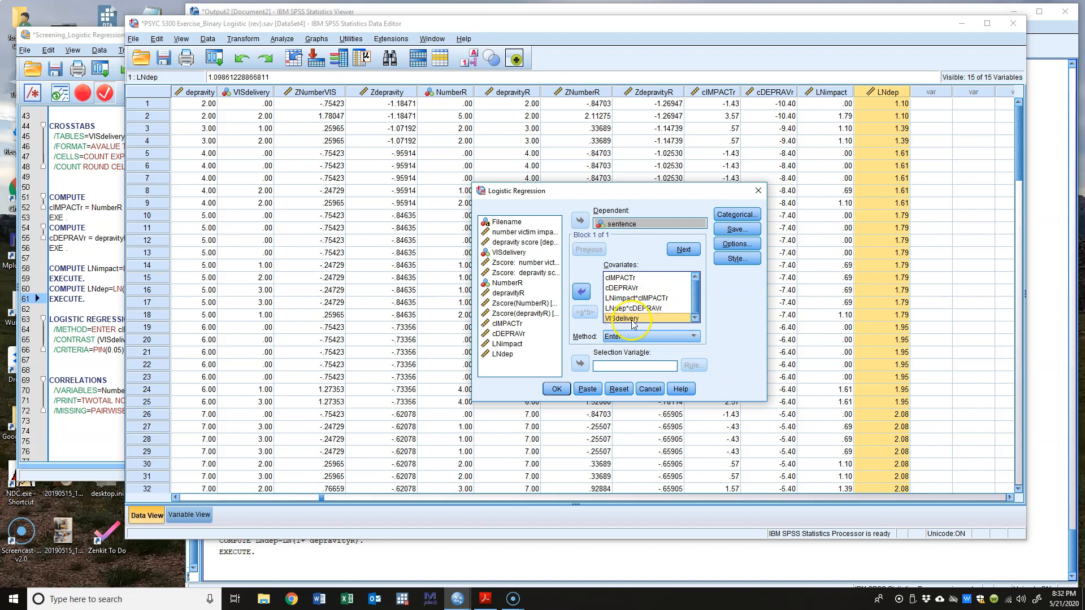
left_click(638, 319)
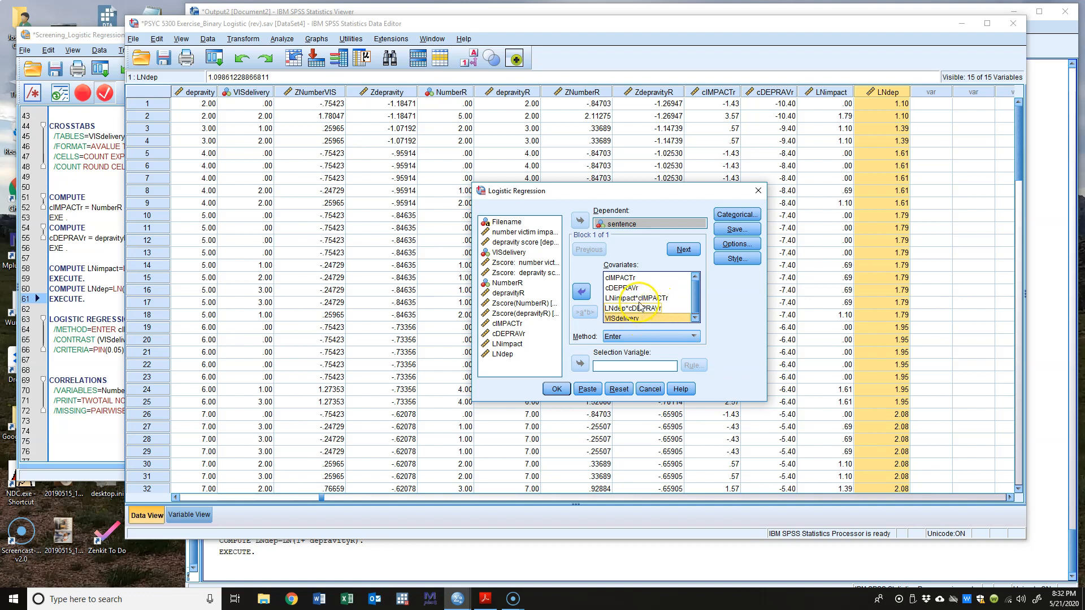
left_click(657, 299)
left_click(660, 308)
left_click(661, 302)
left_click(662, 308)
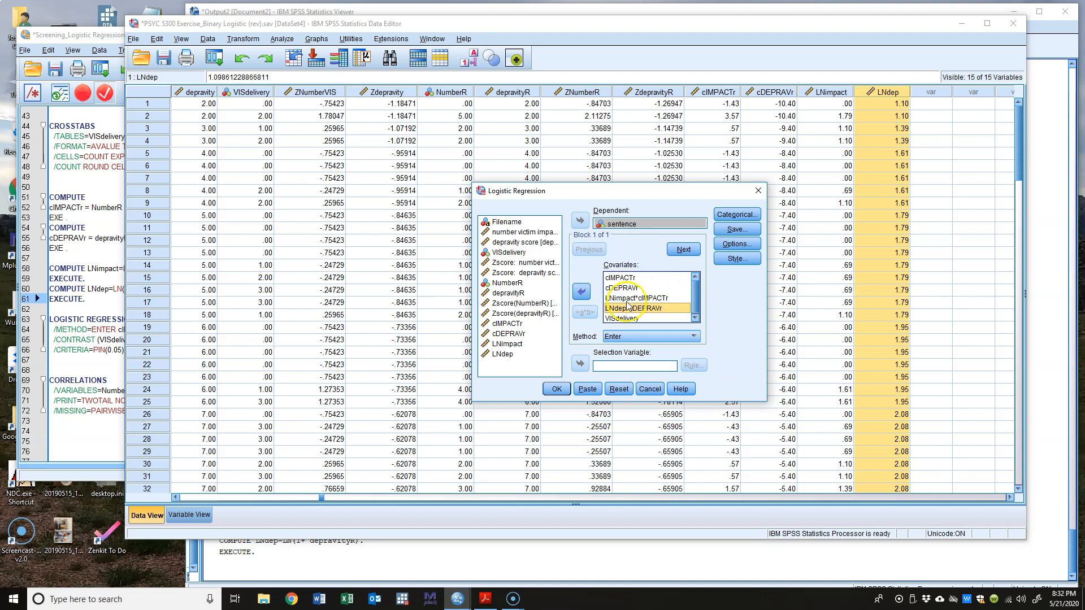
left_click(639, 319)
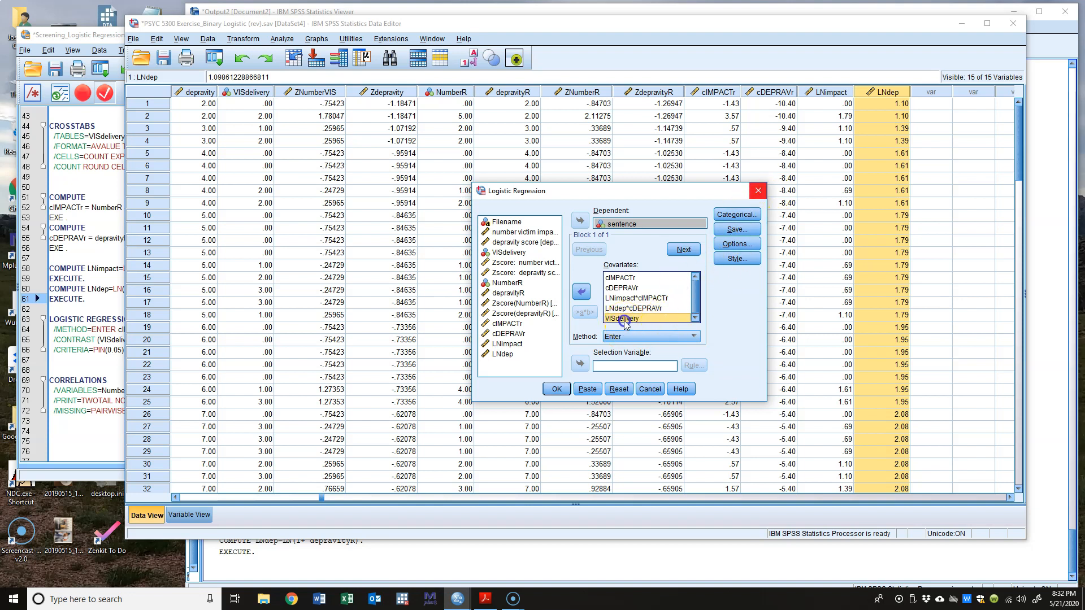
- Define VISdelivery as a categorical covariate with the Indicator contrast
left_click(730, 217)
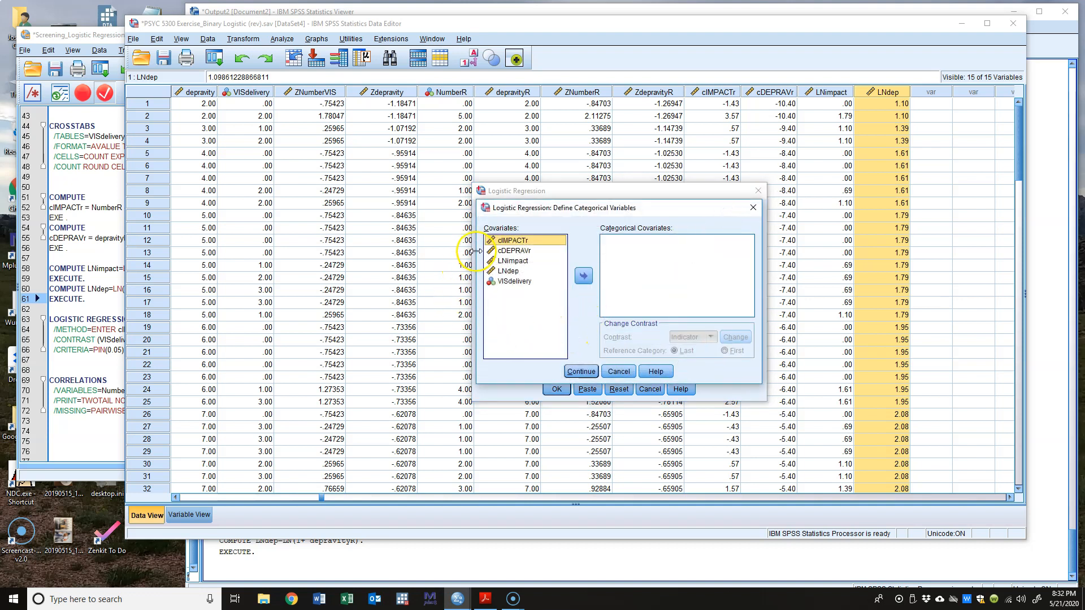
left_click(520, 281)
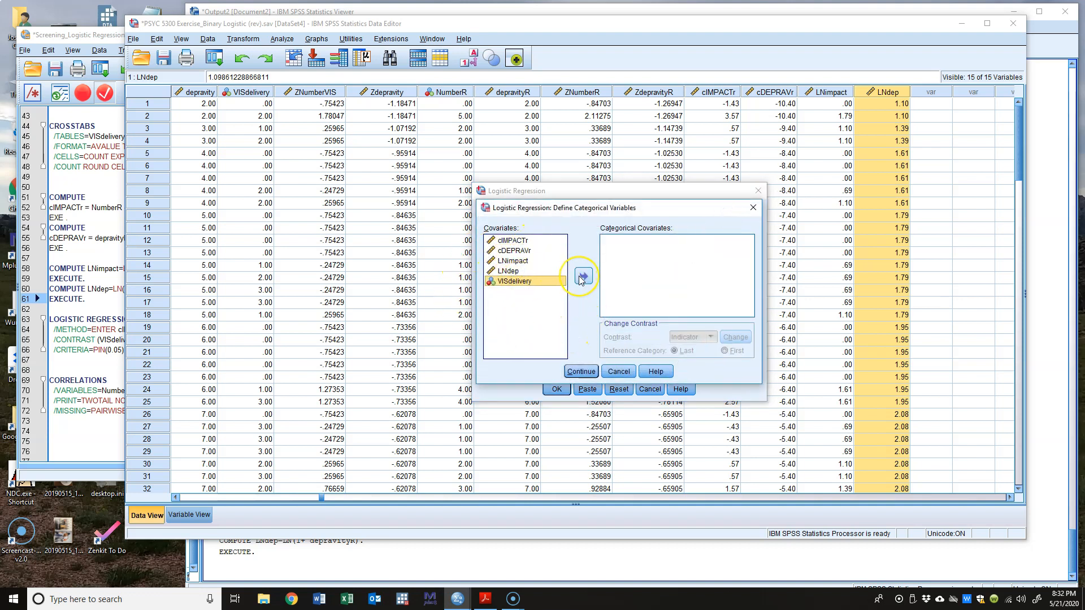
left_click(582, 277)
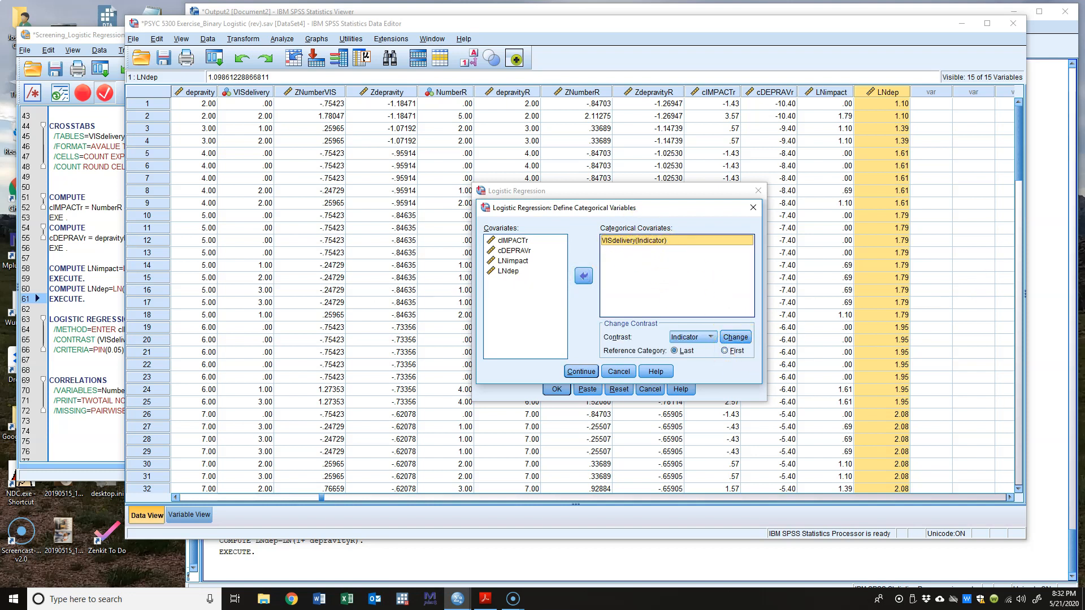
- Check the VISdelivery value codes in the screening output PDF and return to the categorical covariate definition
key("alt+Tab")
scroll(690, 295, "up", 10)
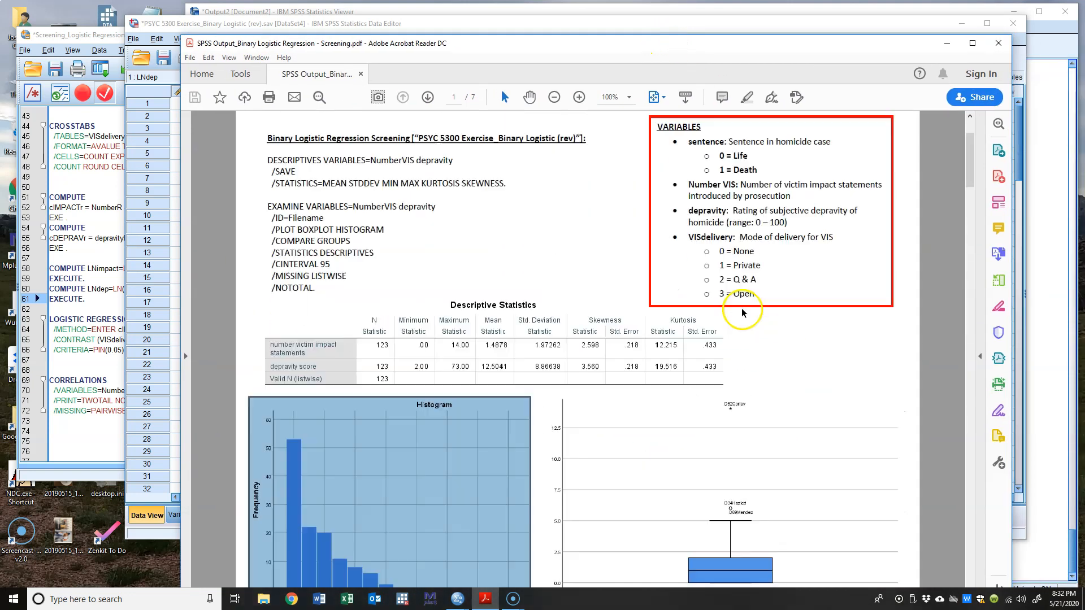
scroll(742, 313, "up", 1)
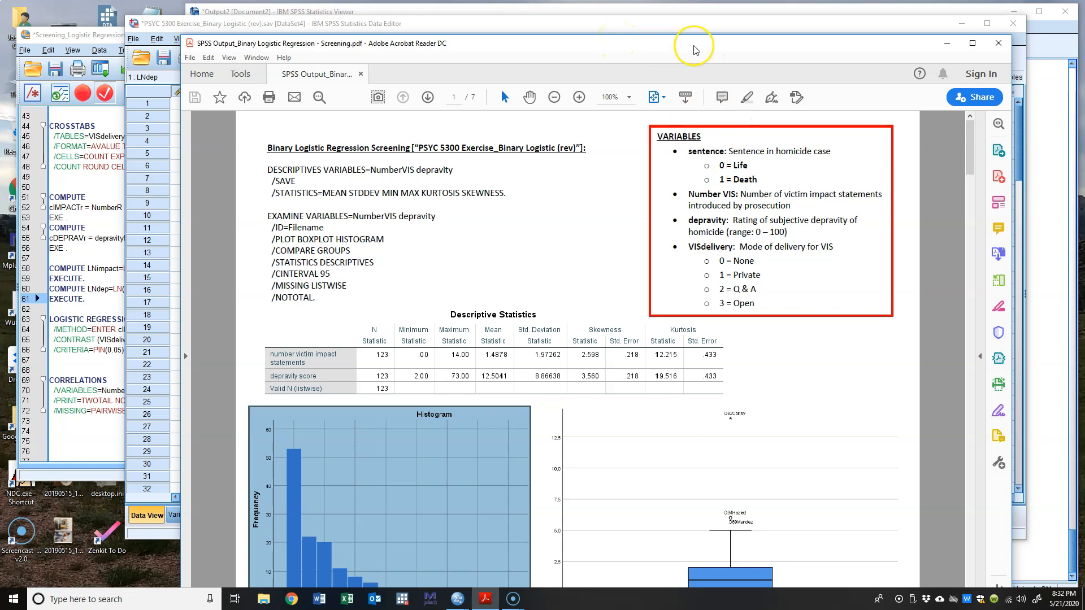
key("super+Down")
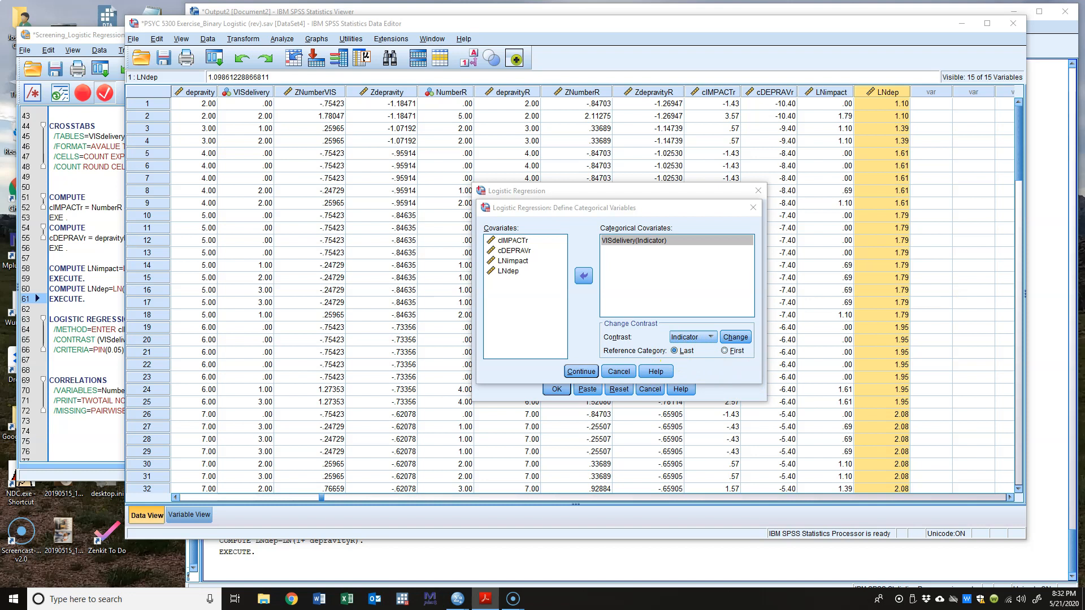
key("alt+Tab")
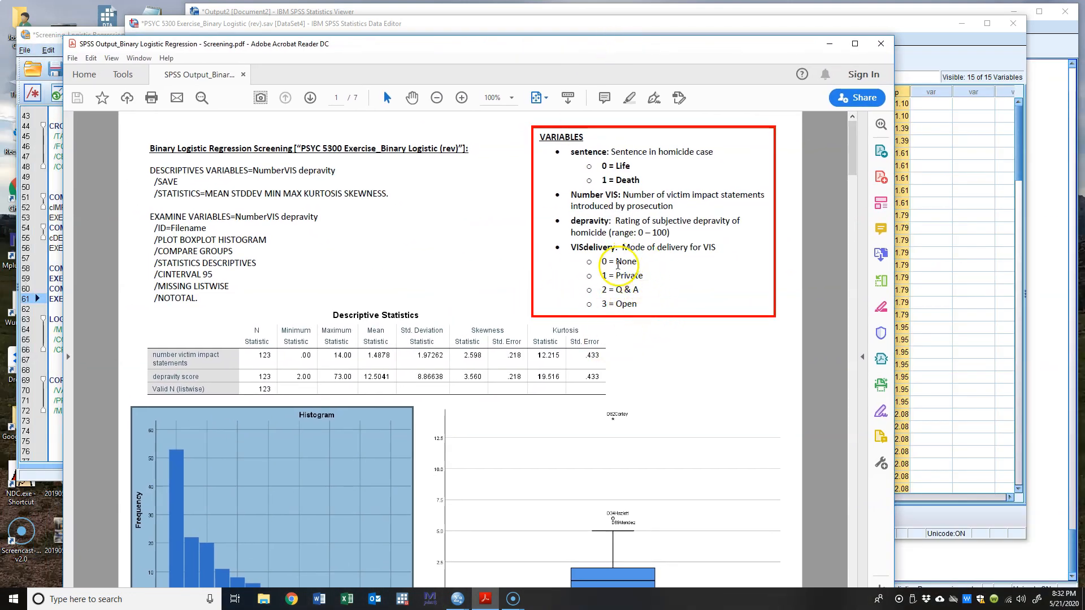
key("alt+Tab")
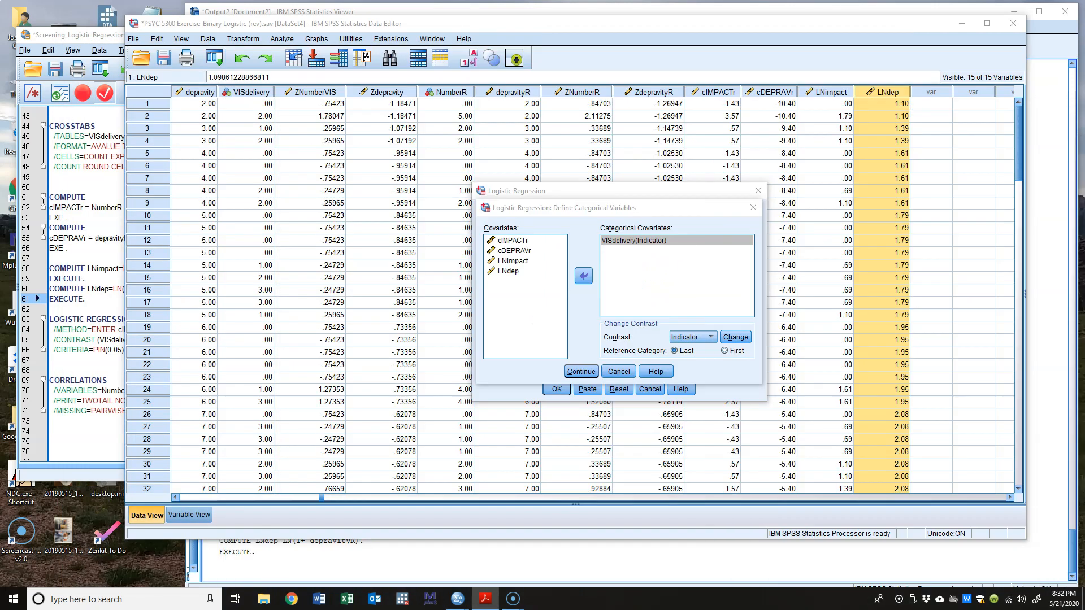
- Change VISdelivery's Indicator contrast to use the first category as reference and accept the categorical definitions
left_click(726, 351)
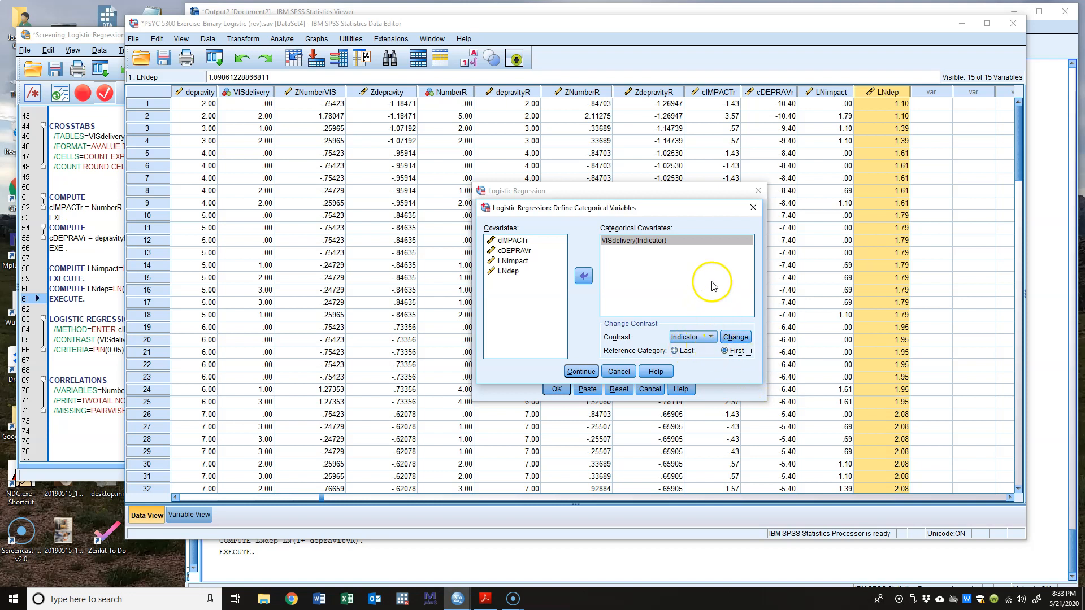
left_click(644, 245)
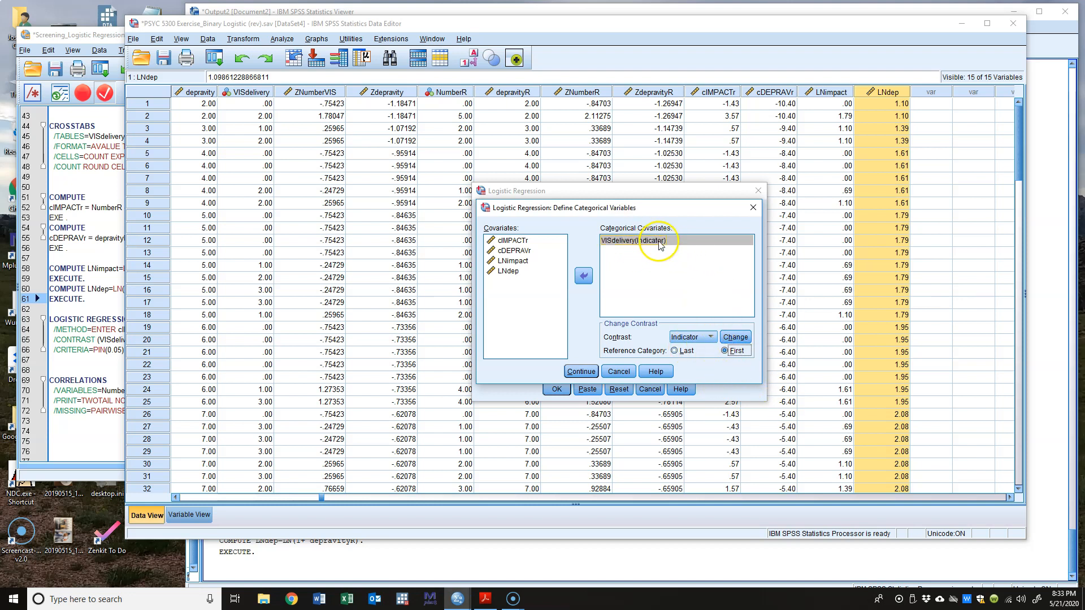
left_click(734, 337)
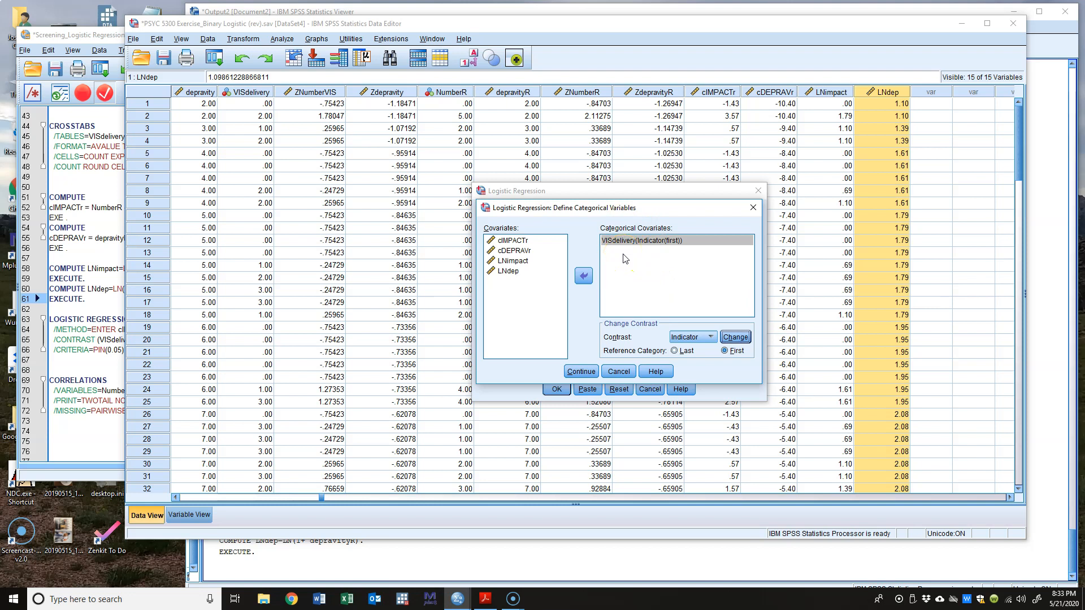
left_click(646, 258)
left_click(587, 377)
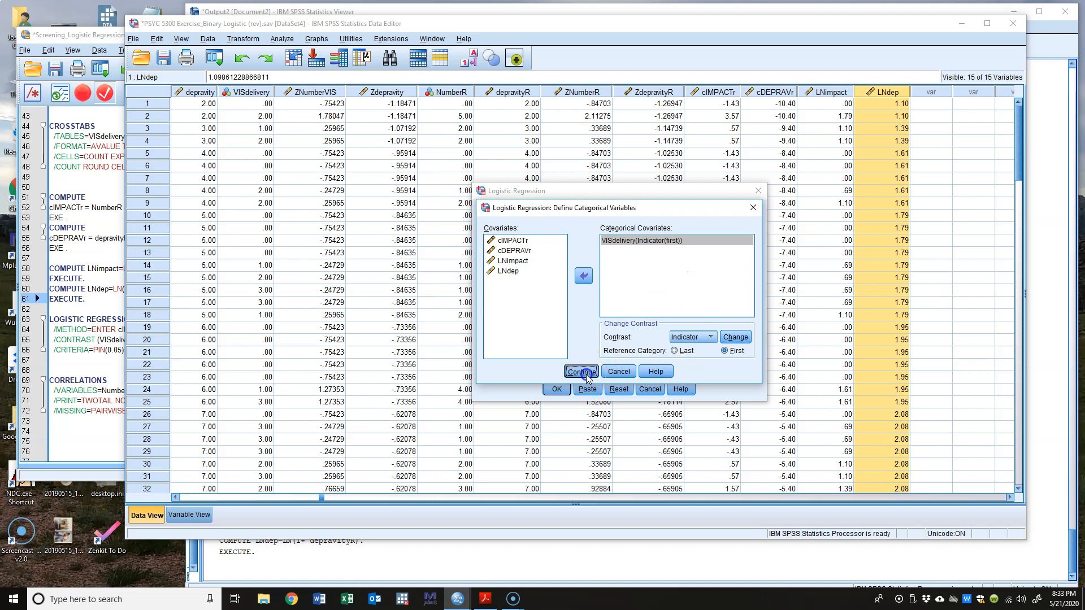
- Review the final covariate list: cIMPACTr, cDEPRAVr, their two log interaction terms and the categorical VISdelivery
left_click(697, 288)
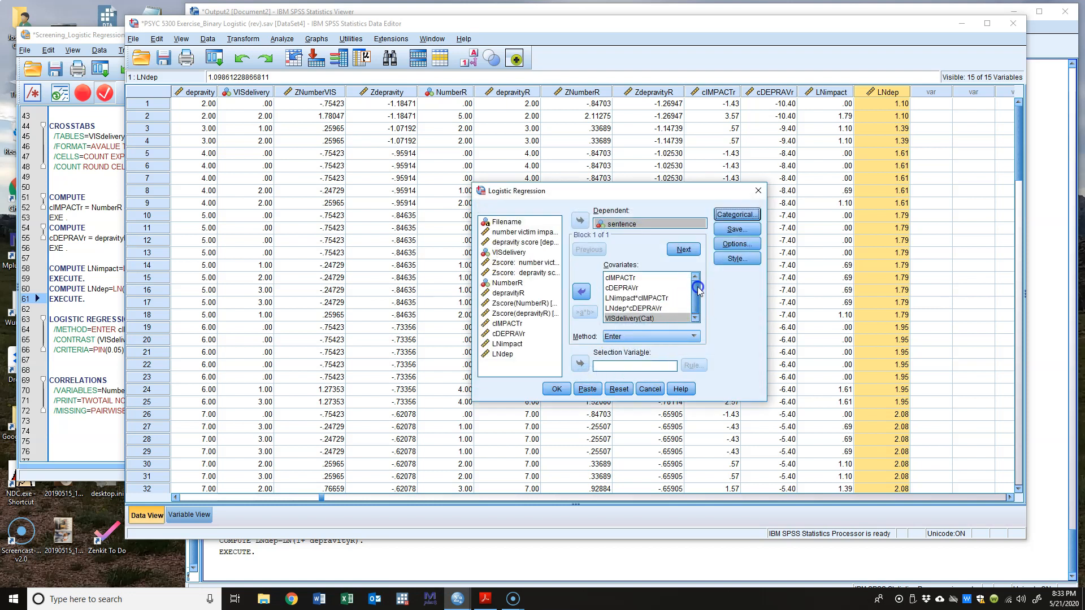
left_click(620, 277)
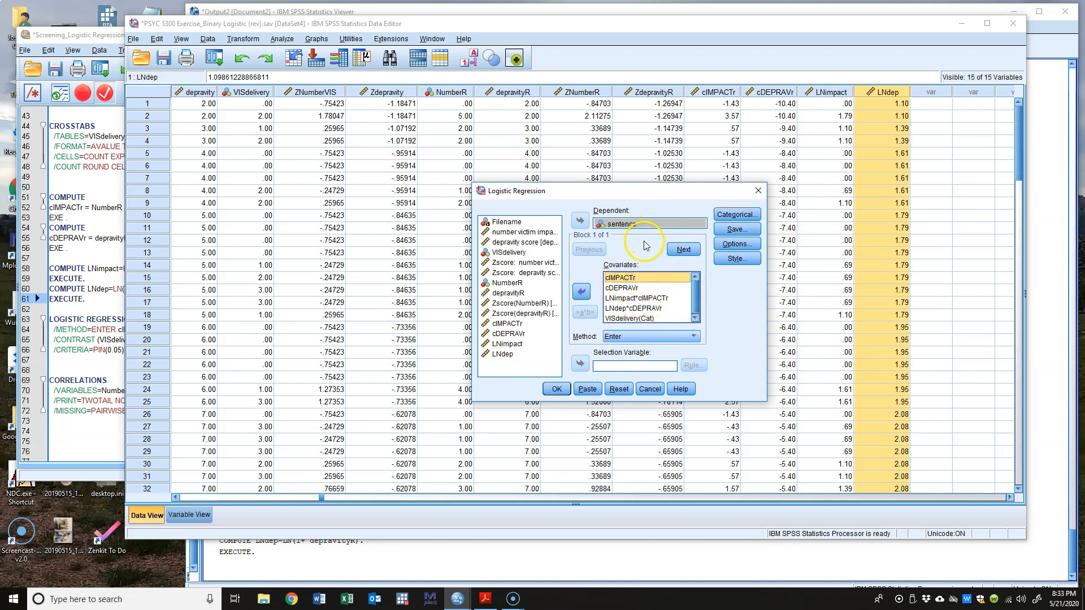
left_click(639, 289)
left_click(656, 301)
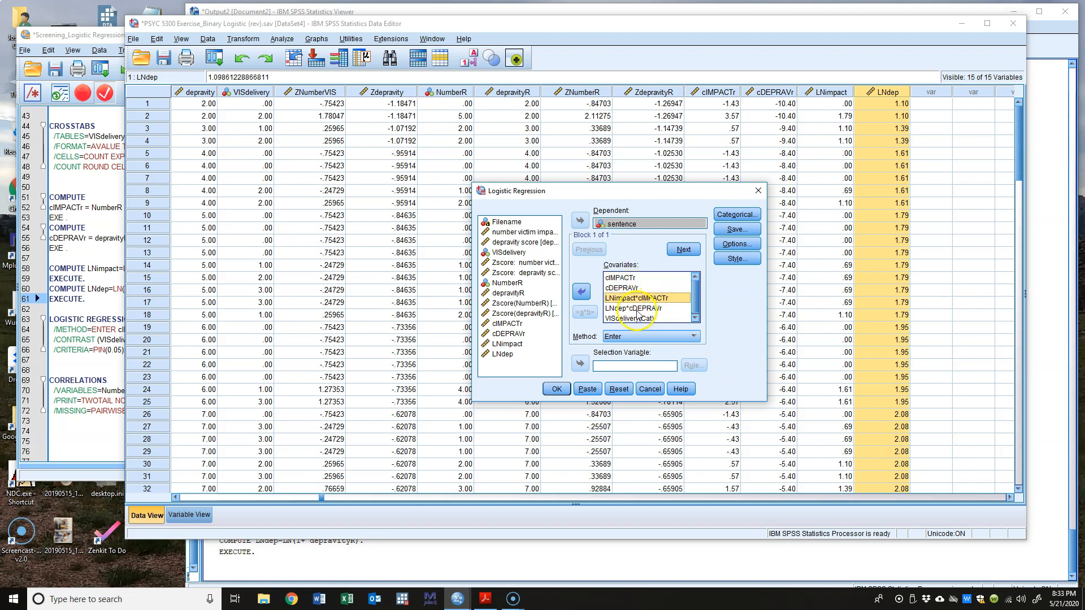
left_click(659, 310)
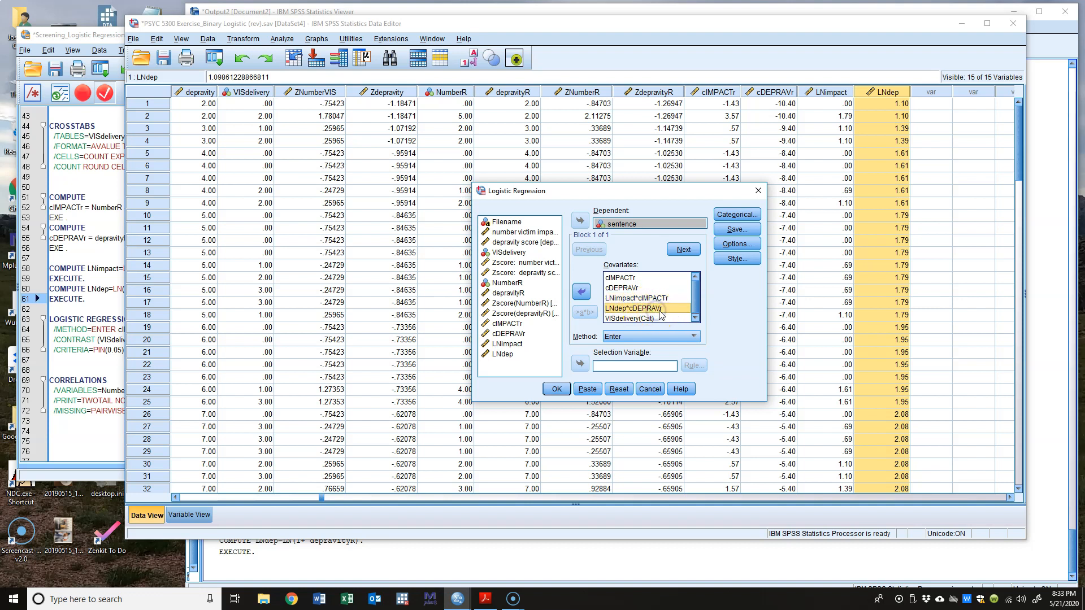
left_click(650, 319)
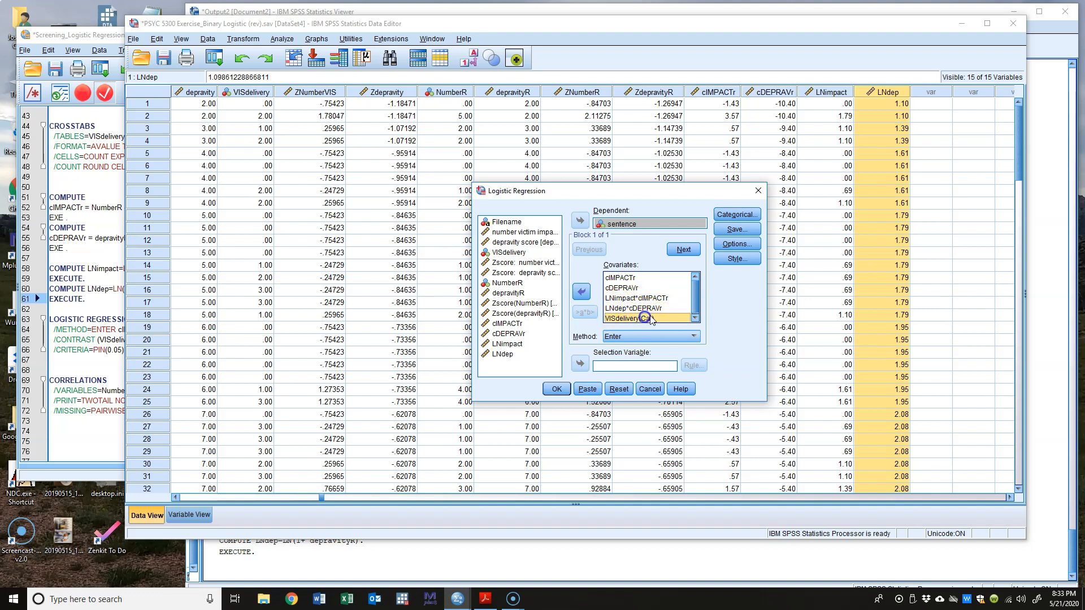
left_click(654, 299)
left_click(655, 299)
left_click(657, 308)
left_click(657, 298)
left_click(657, 308)
left_click(658, 299)
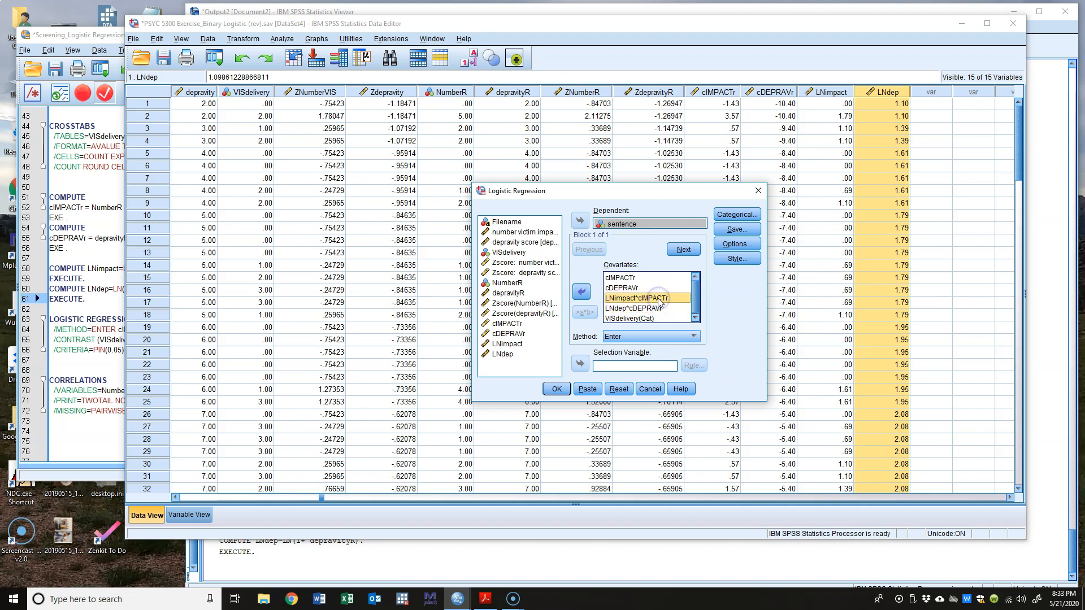
- Run the logistic regression of sentence on the listed covariates with the Enter method
left_click(700, 304)
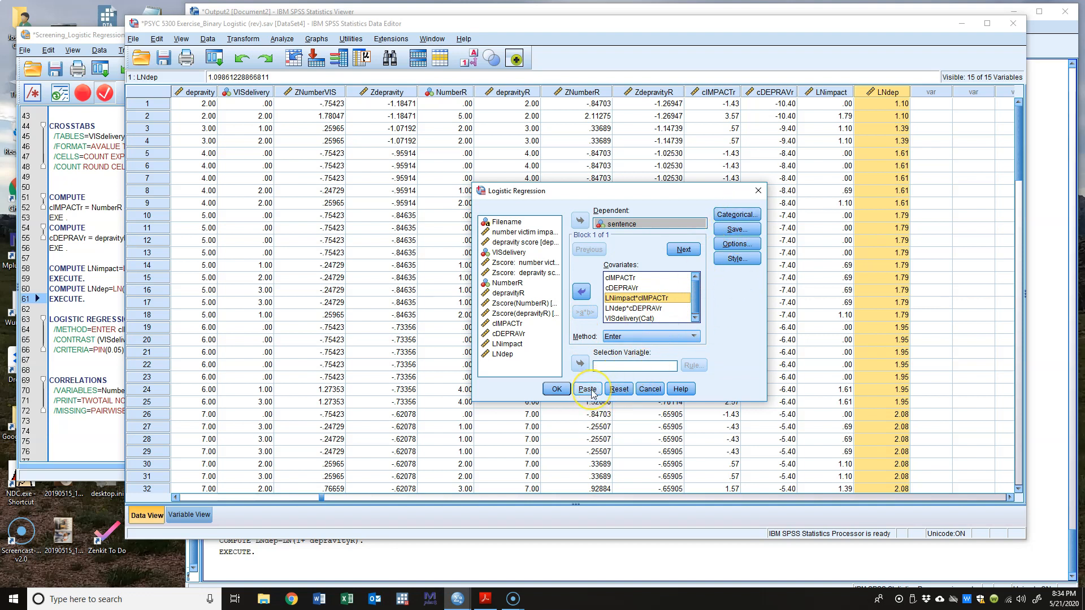
left_click(556, 390)
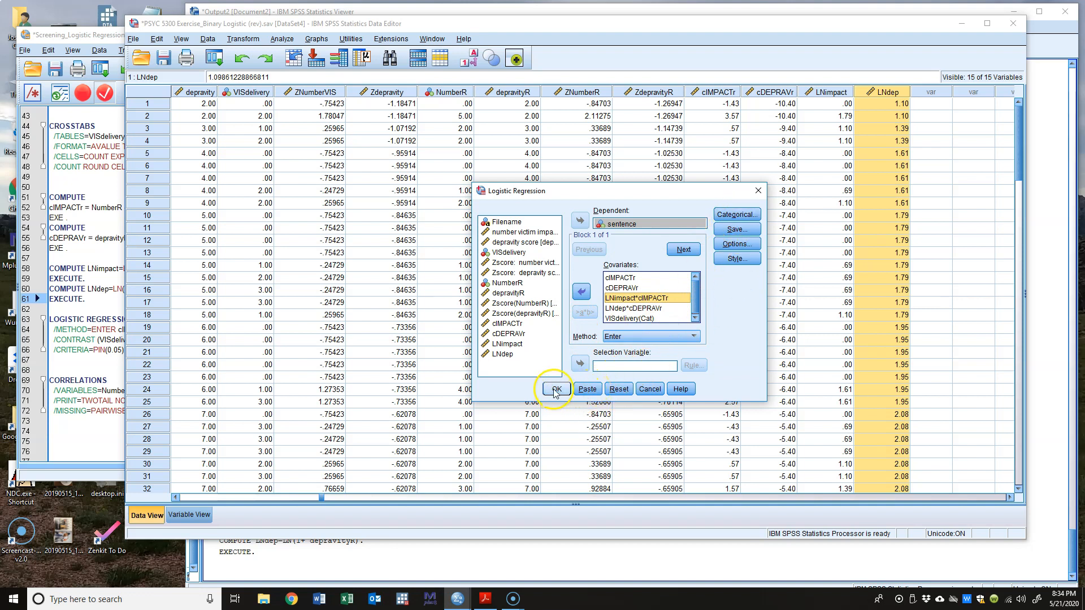
left_click(555, 390)
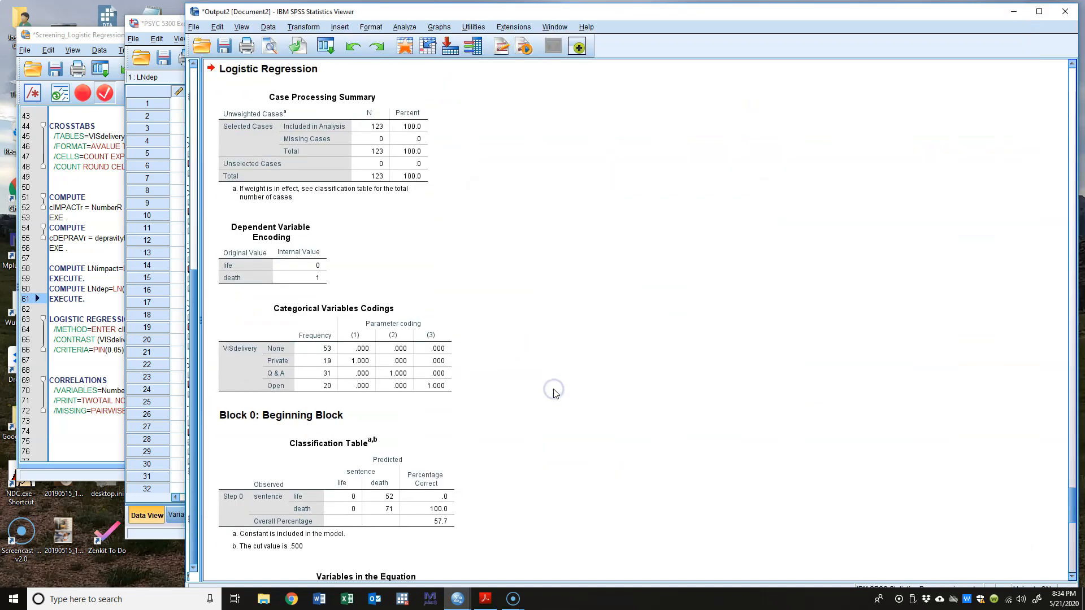
- Examine the logistic regression output, especially the significance of both log interaction terms in the Block 1 Variables in the Equation table
scroll(565, 394, "down", 6)
scroll(582, 393, "down", 2)
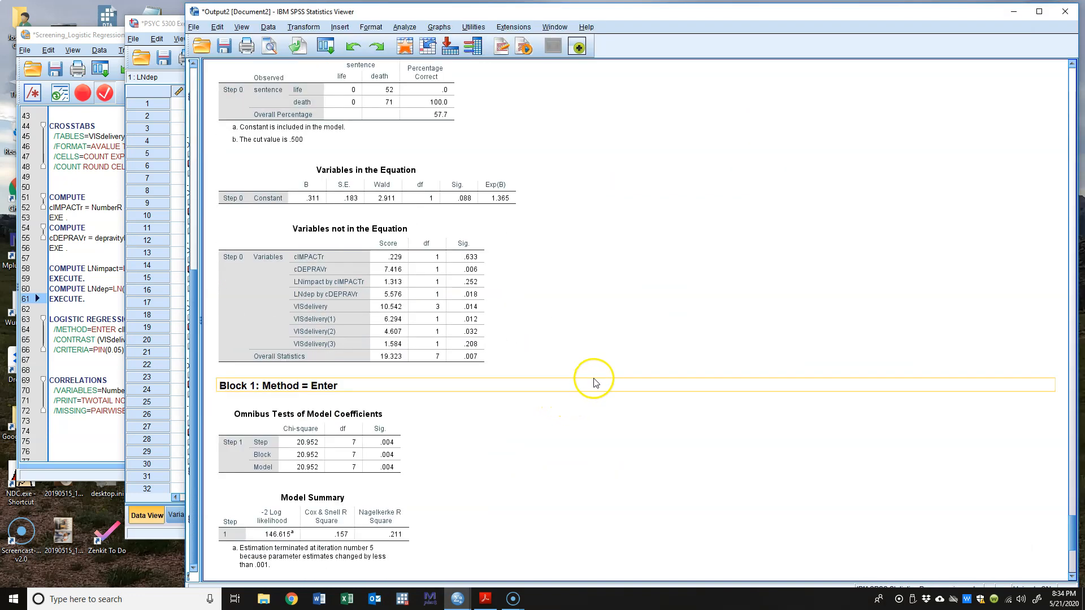
scroll(596, 383, "down", 6)
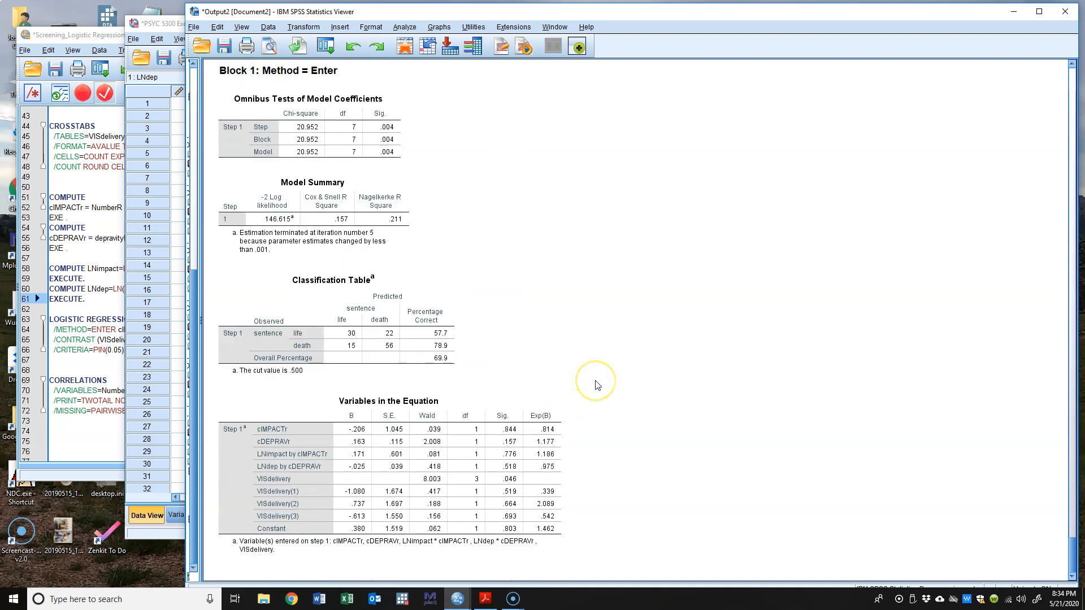
scroll(599, 382, "up", 10)
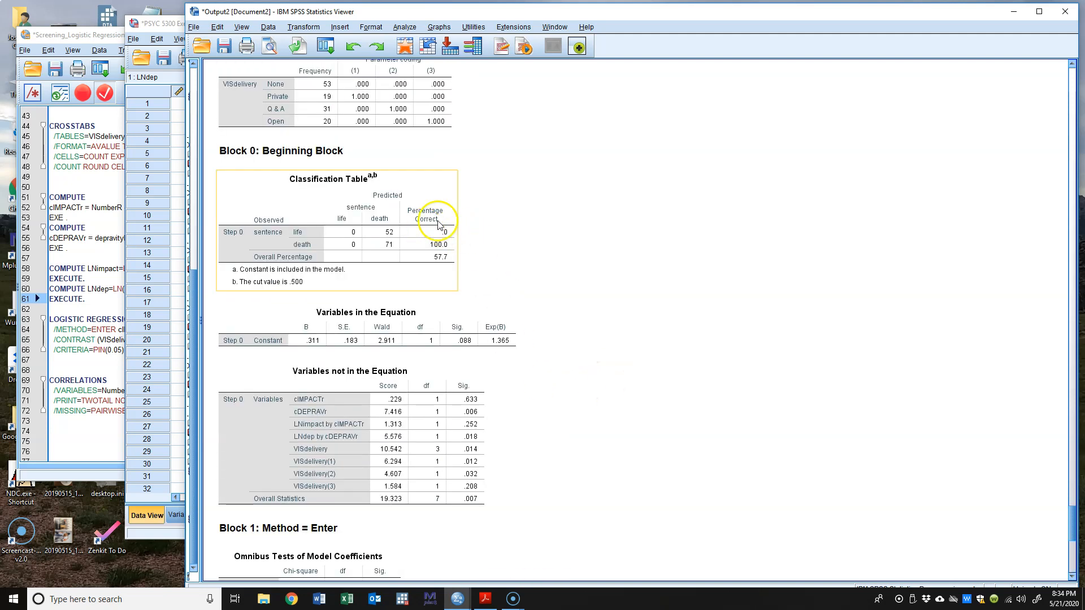
scroll(491, 265, "down", 9)
scroll(497, 300, "down", 1)
scroll(563, 383, "up", 1)
scroll(572, 380, "down", 1)
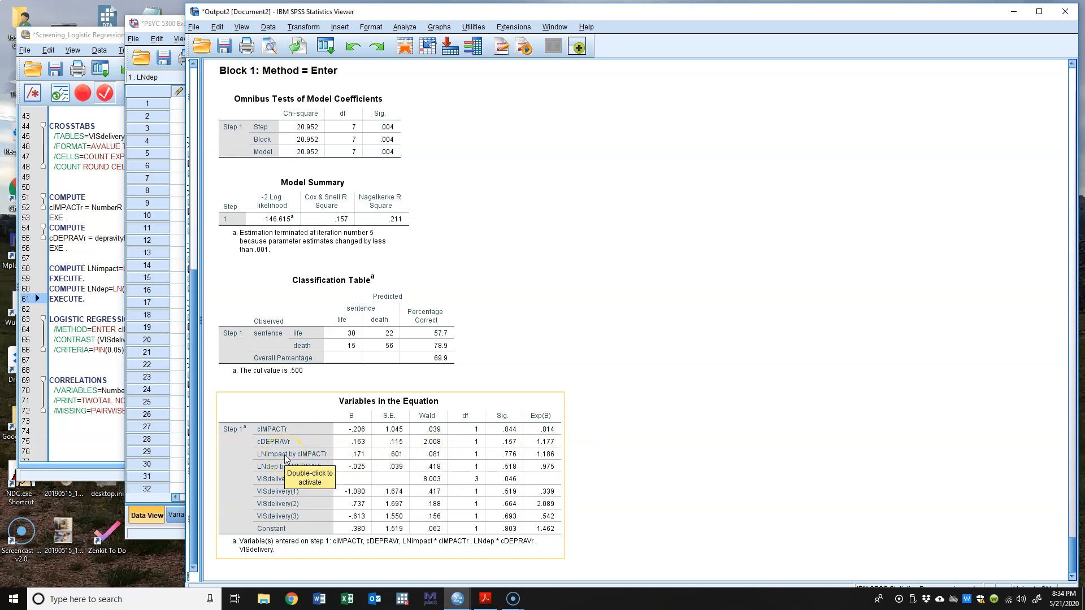
left_click(320, 467)
left_click(213, 501)
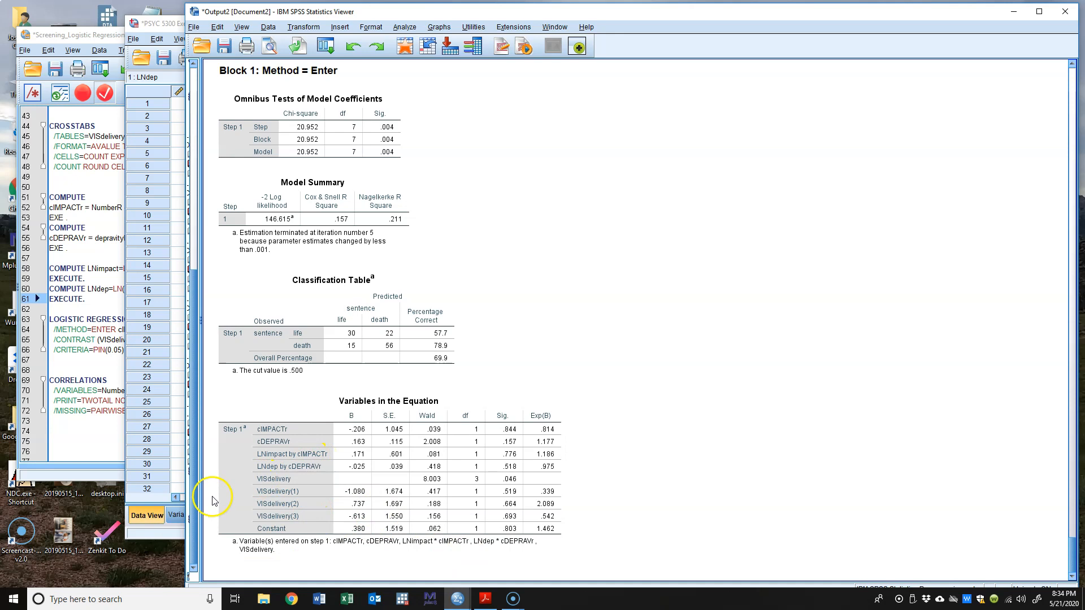
left_click(253, 472)
- Run a two-tailed bivariate Pearson correlation between NumberR and depravityR with significant correlations flagged
left_click(404, 27)
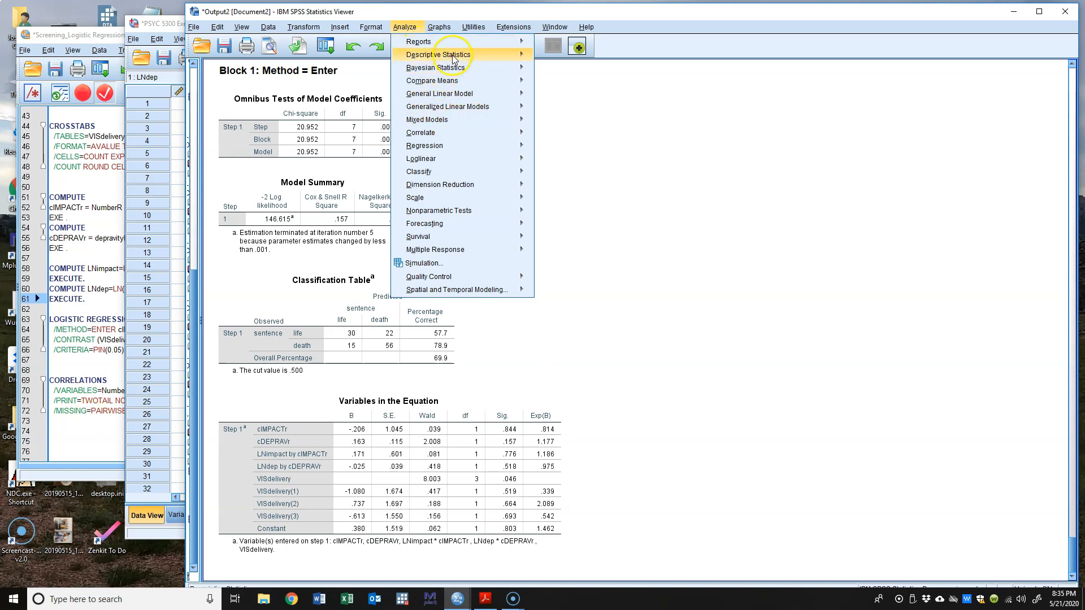
mouse_move(481, 119)
mouse_move(511, 132)
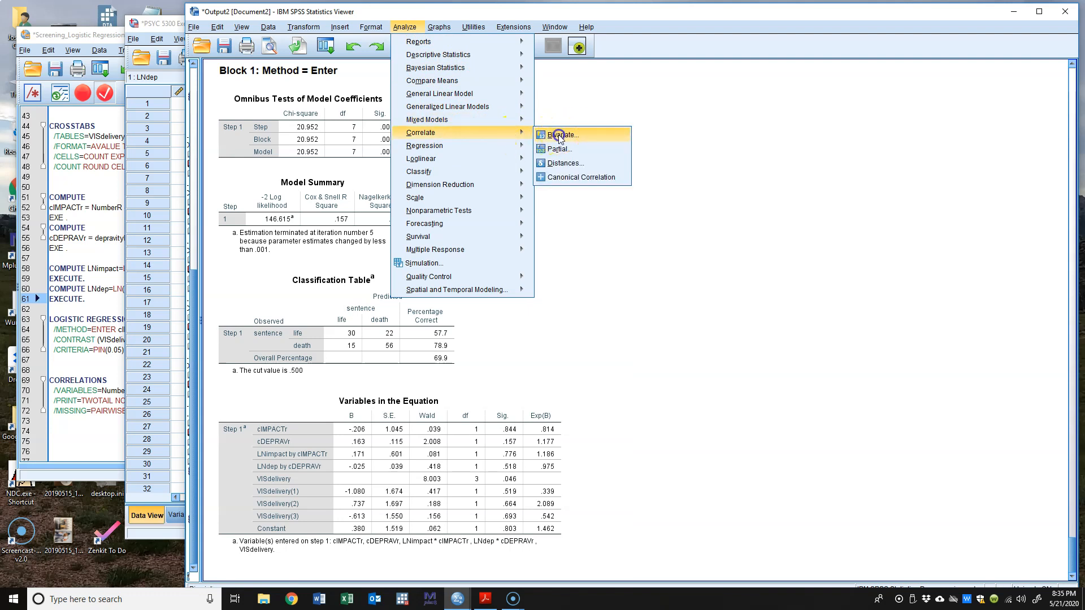
left_click(558, 135)
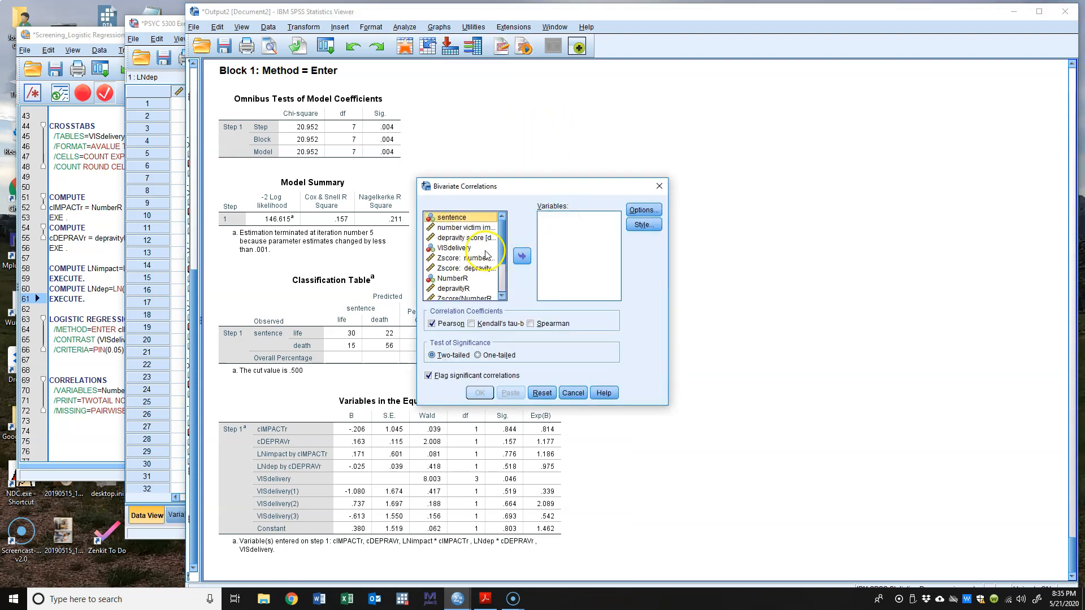
mouse_move(501, 228)
left_mouse_down()
mouse_move(501, 272)
mouse_move(507, 218)
mouse_move(507, 243)
left_mouse_up()
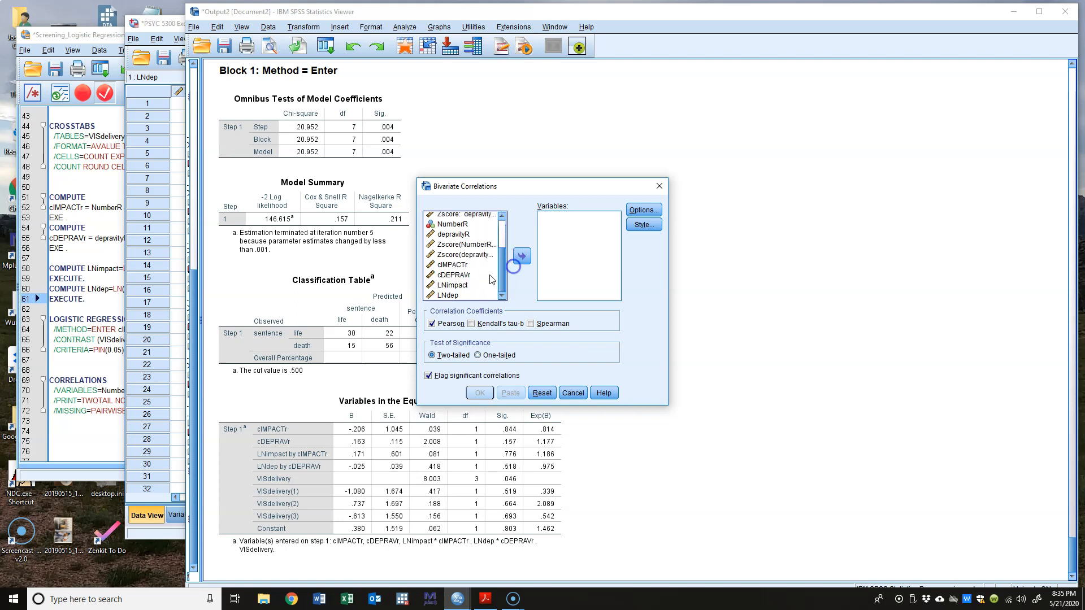
left_click(460, 264)
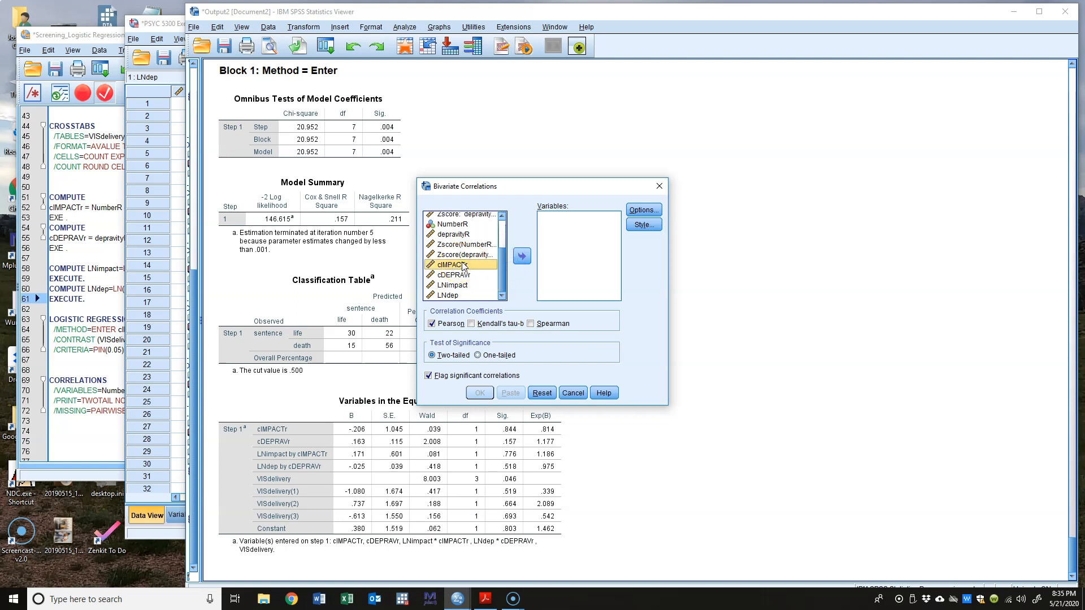
left_click_drag(452, 224, 609, 226)
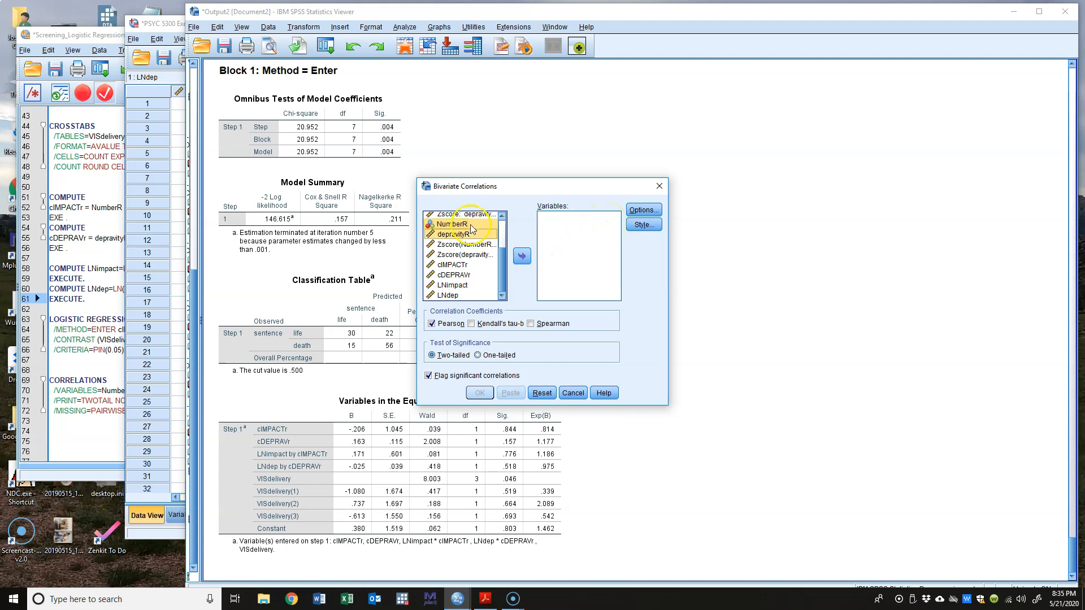
left_click(502, 256)
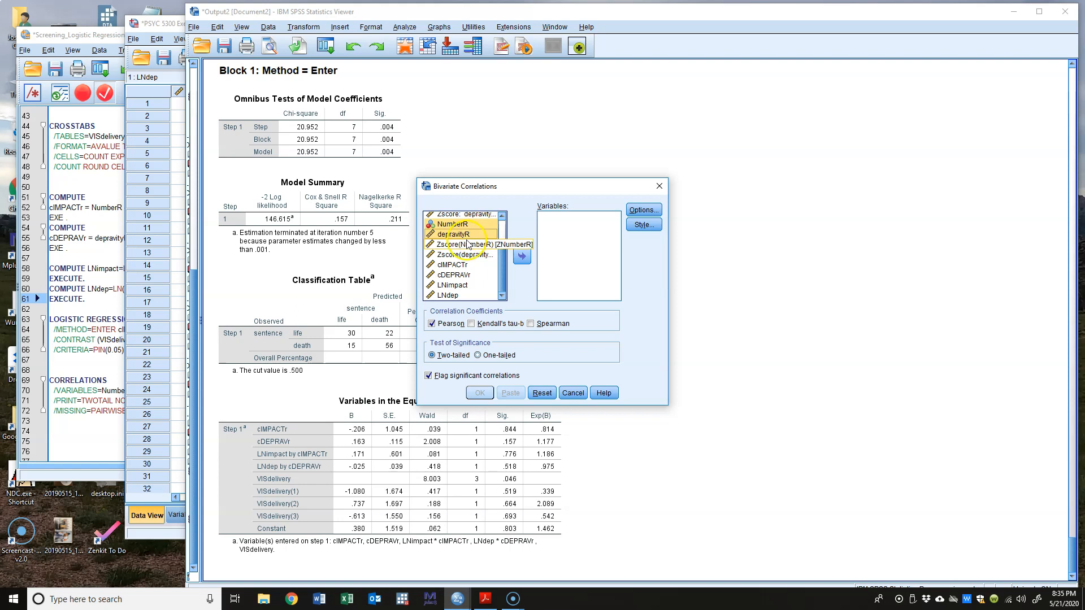
left_click(521, 256)
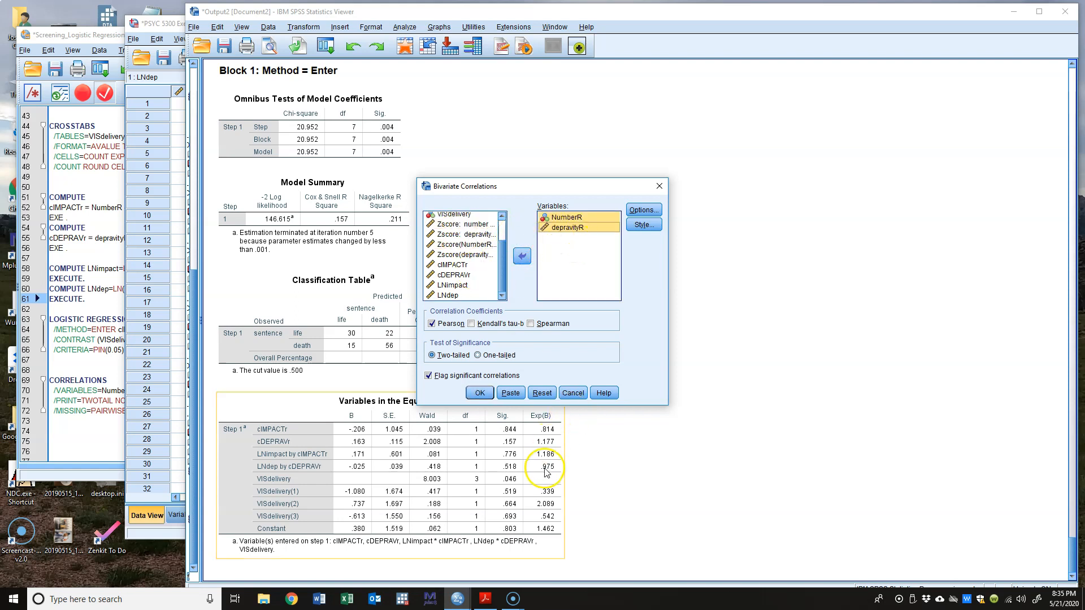
left_click(480, 393)
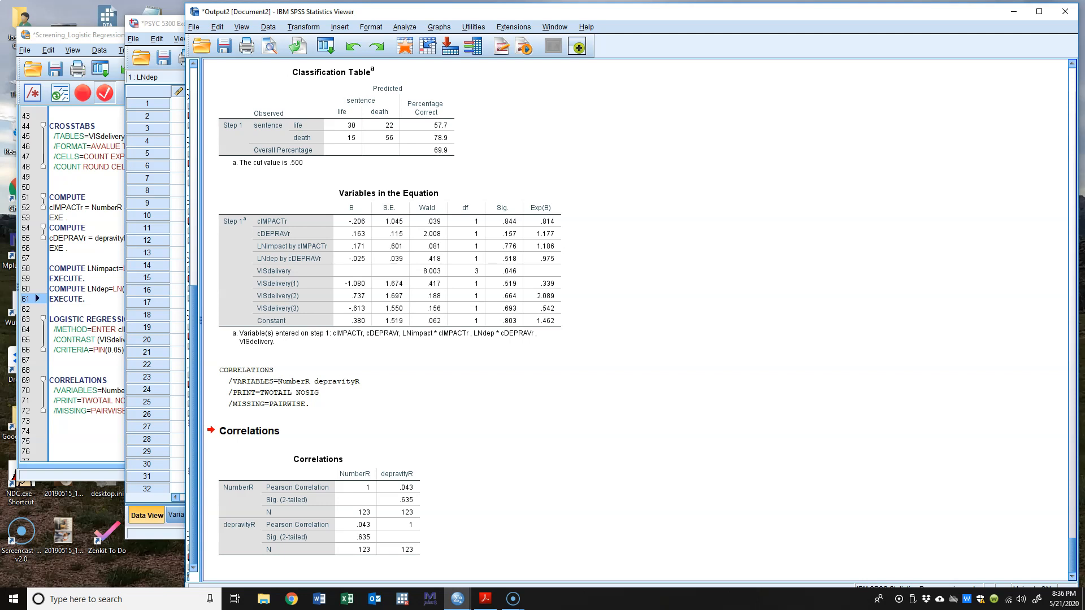
- Switch to the screening summary PDF in Adobe Acrobat Reader, shown full screen, and review its Missing Values and Univariate Distributions sections
key("alt+Tab")
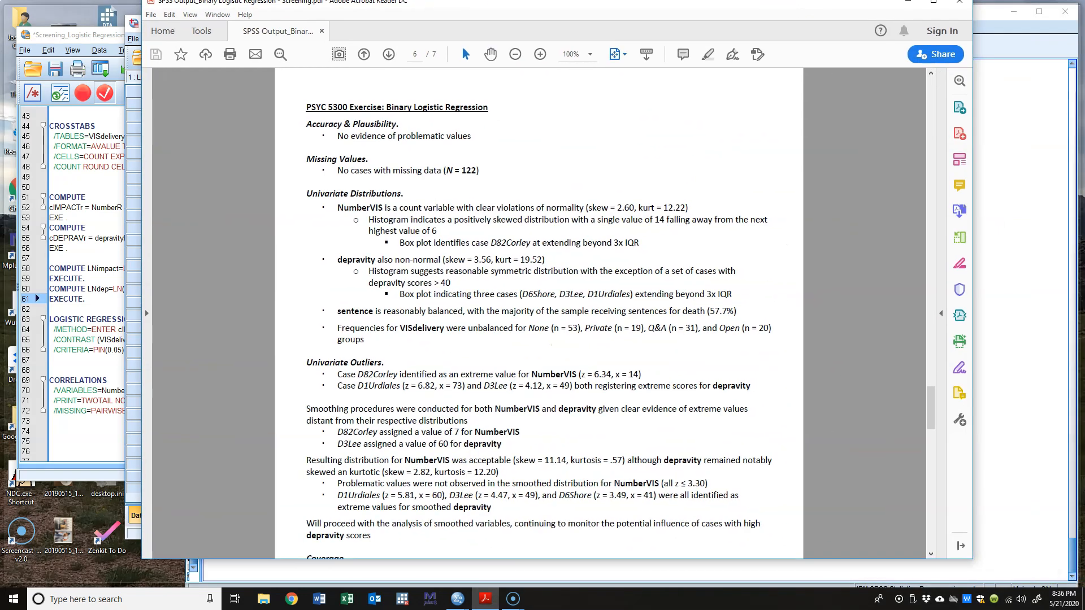
left_click_drag(866, 7, 853, 23)
left_click(922, 15)
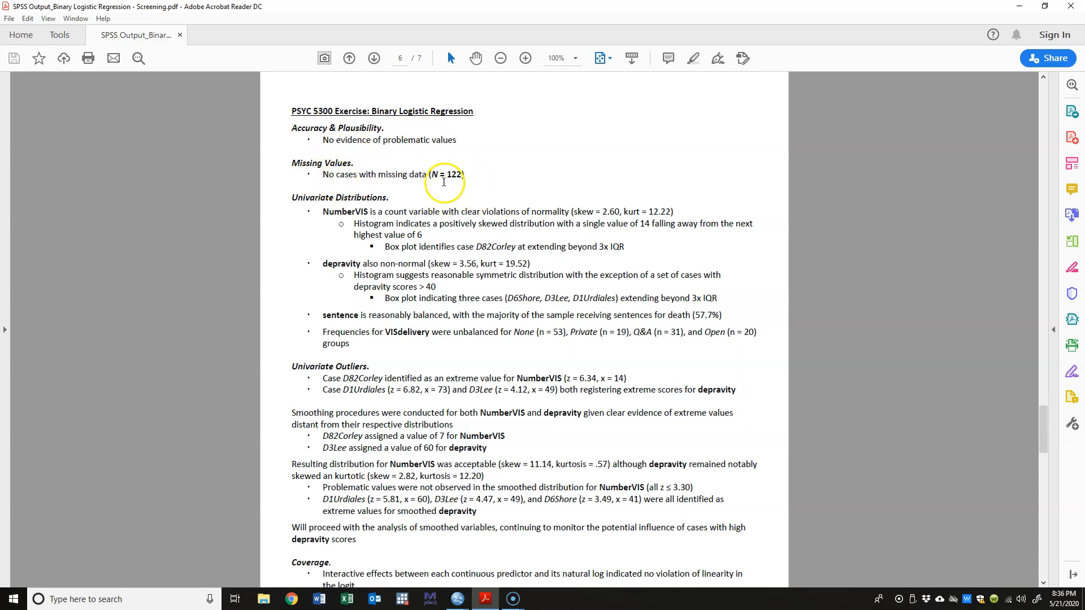
scroll(463, 295, "down", 1)
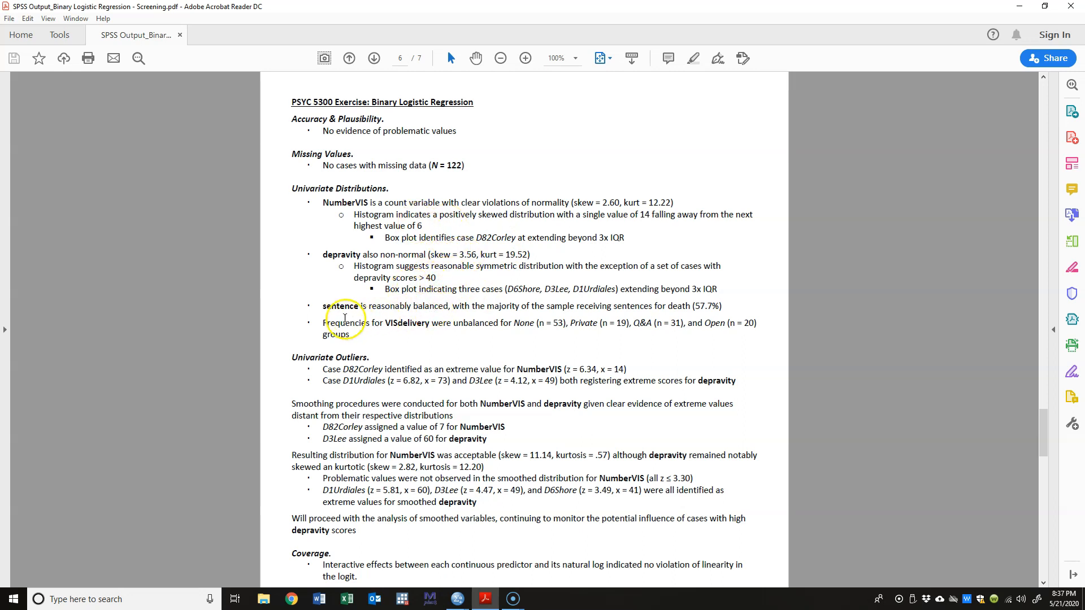
left_click_drag(320, 306, 734, 306)
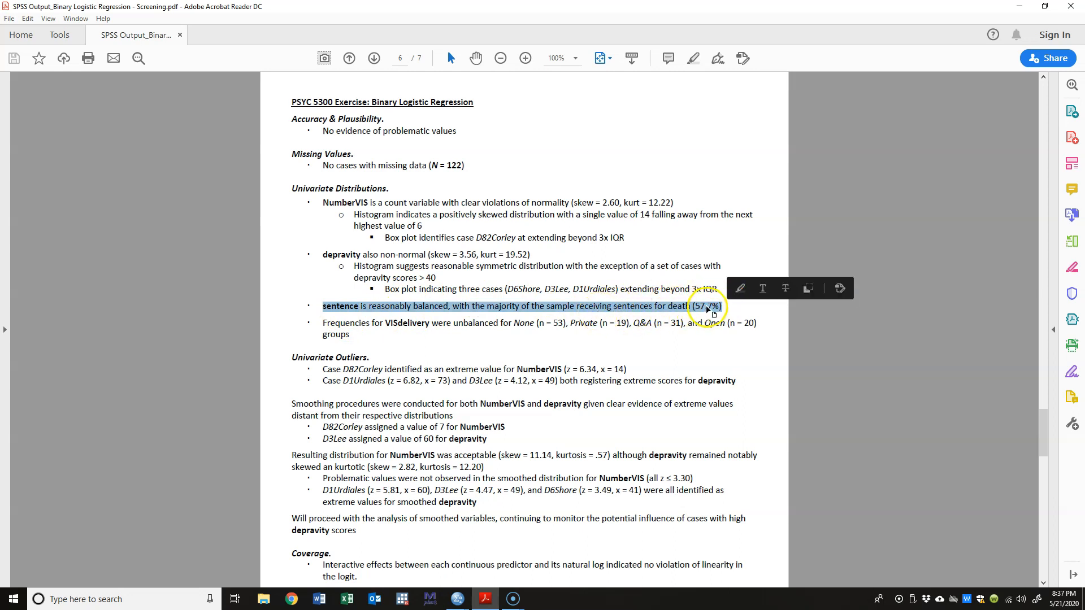
left_click(829, 335)
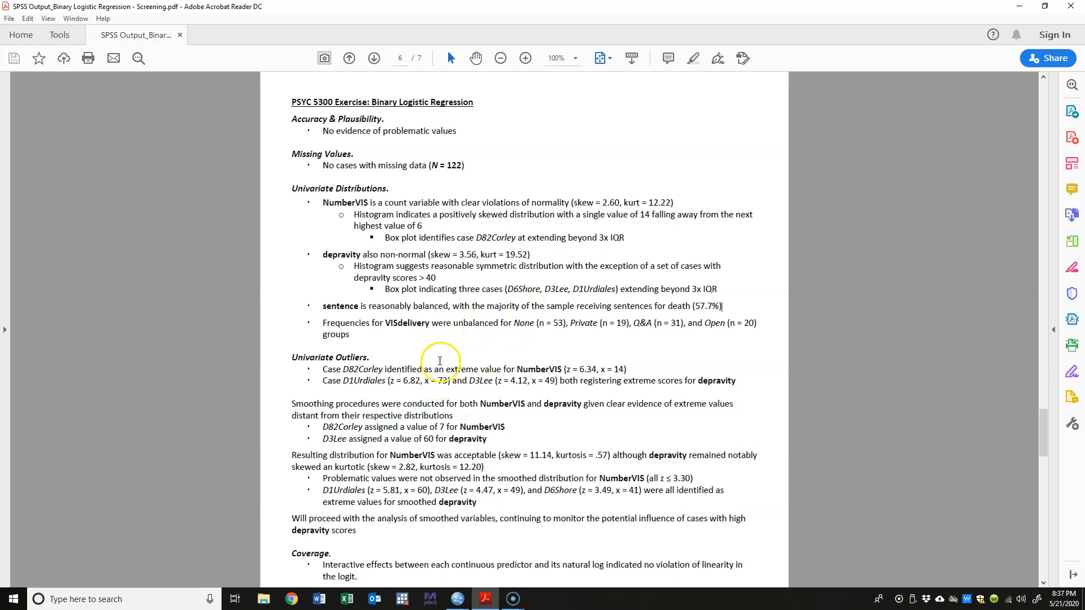
- Review the Univariate Outliers section, checking the z-scores and raw values of the extreme cases for NumberVIS and depravity
scroll(417, 367, "down", 1)
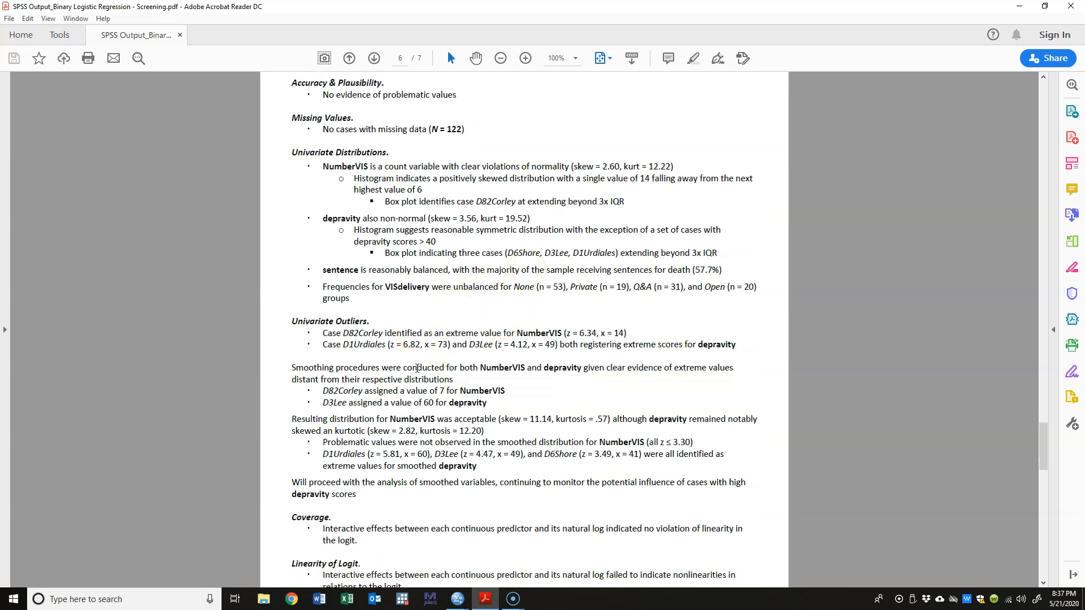
left_click_drag(349, 332, 375, 333)
left_click(416, 362)
left_click_drag(523, 333, 560, 334)
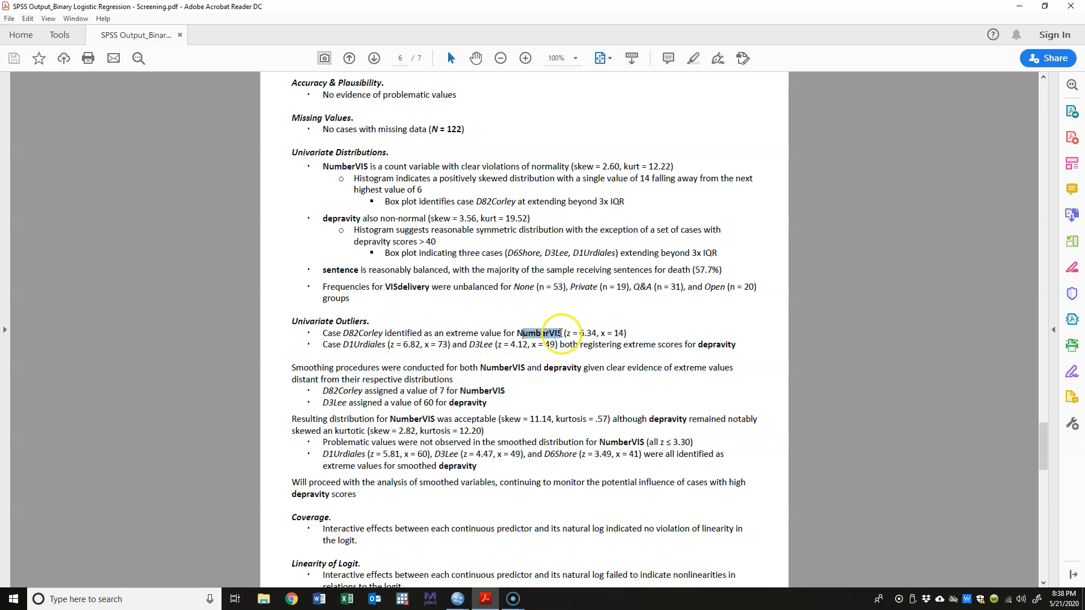
left_click(586, 333)
mouse_move(617, 332)
left_mouse_down()
mouse_move(627, 333)
mouse_move(587, 334)
mouse_move(597, 334)
left_mouse_up()
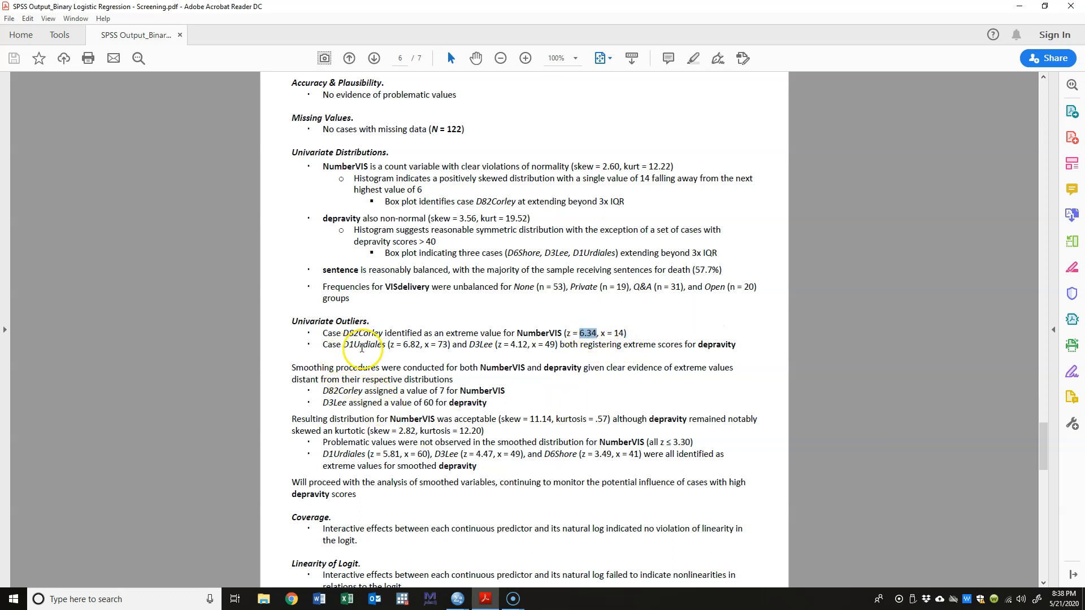
left_click(480, 345)
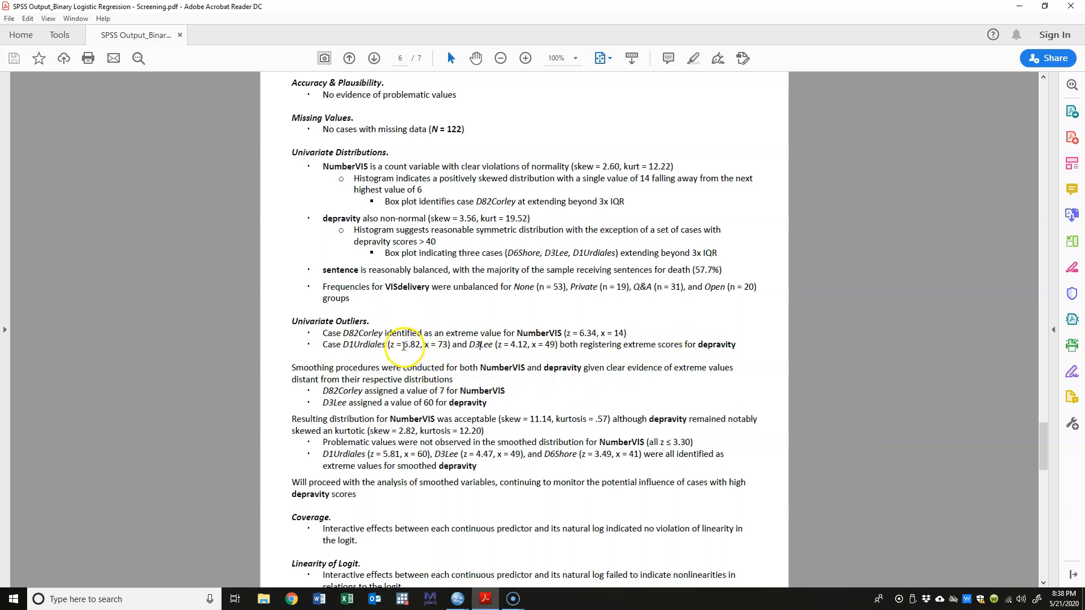
left_click_drag(403, 345, 421, 345)
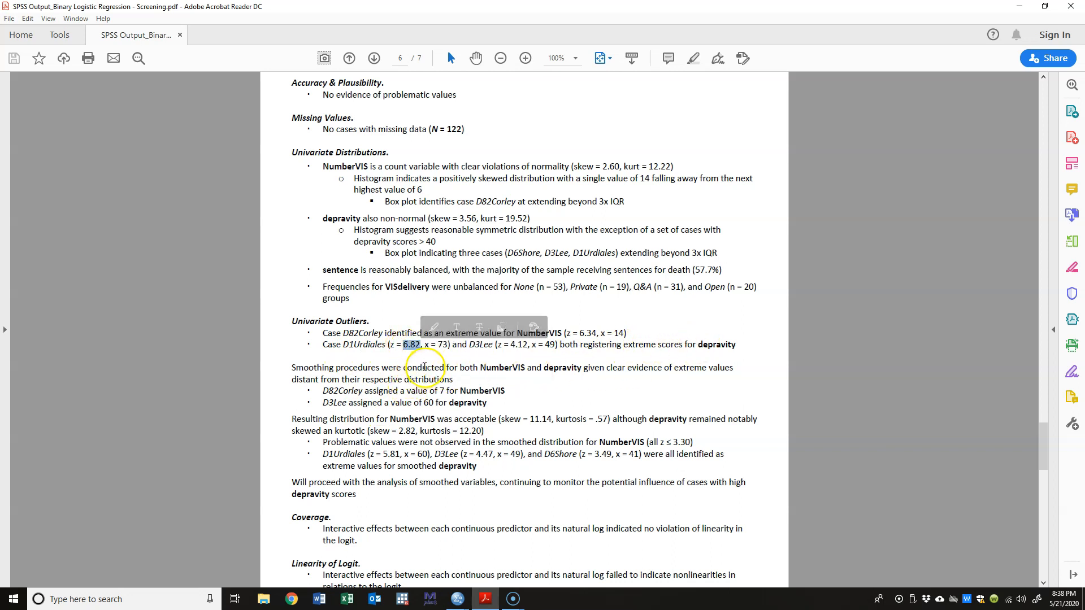
left_click(444, 345)
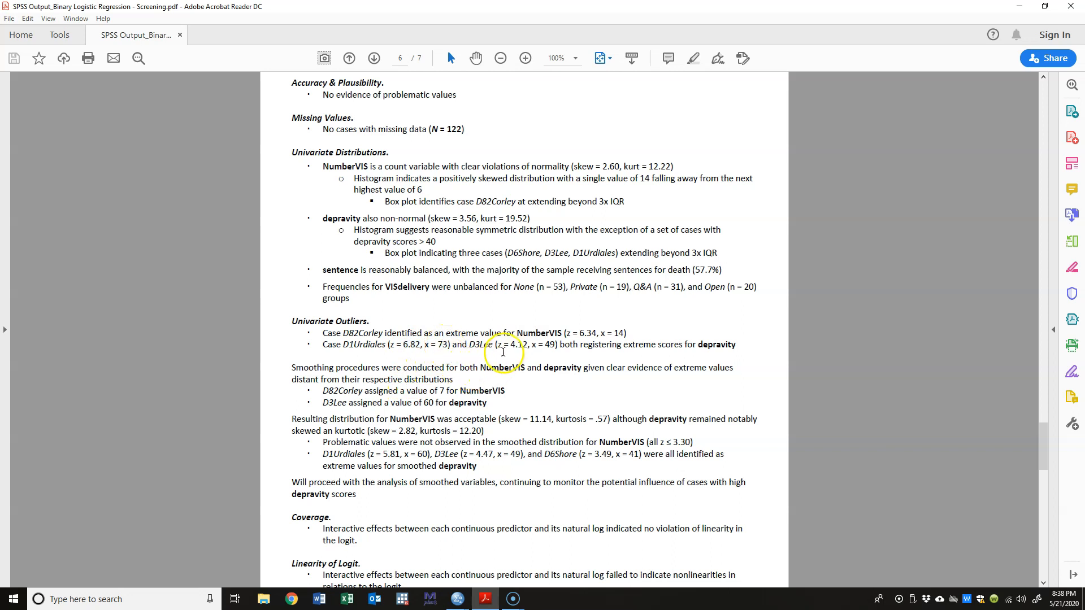
left_click_drag(511, 346, 526, 346)
left_click(551, 346)
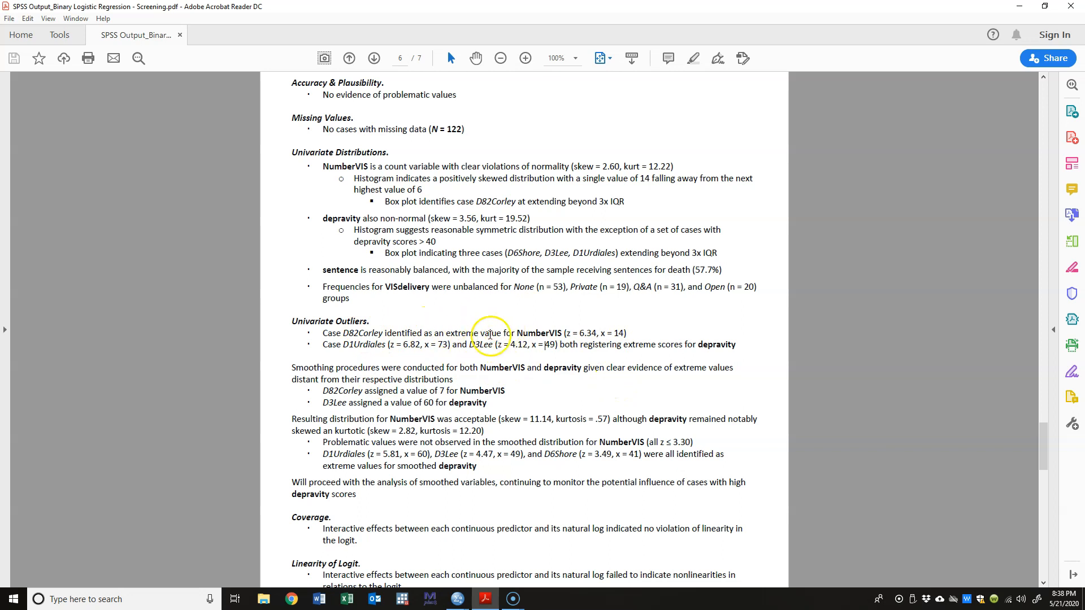
- Read the notes on the smoothing of NumberVIS and depravity, including reassigned values, resulting distributions and remaining extreme cases
scroll(541, 390, "down", 1)
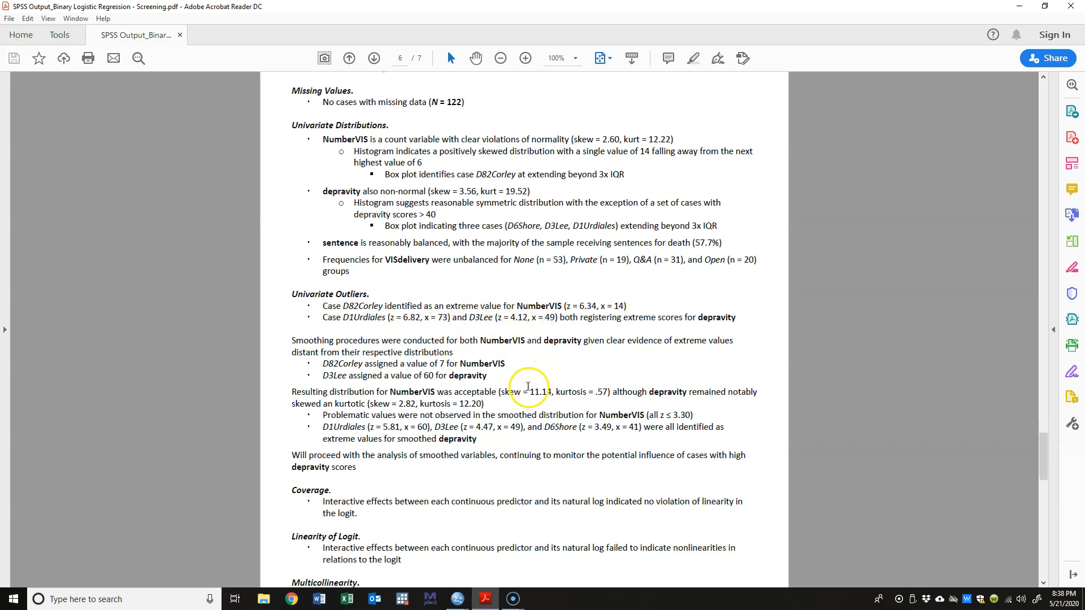
left_click(546, 317)
scroll(443, 364, "down", 2)
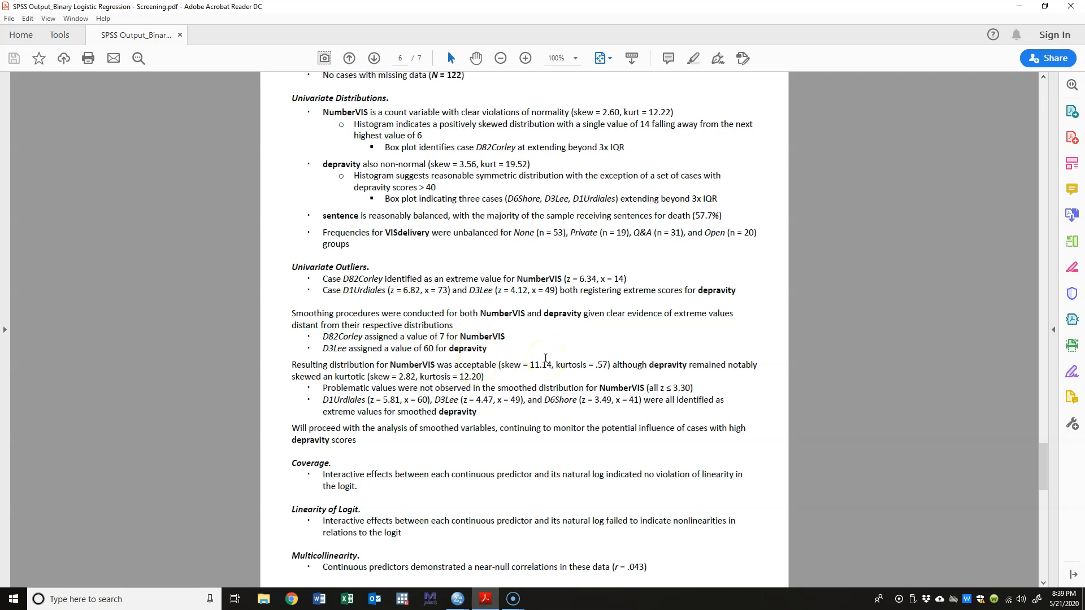
scroll(452, 396, "down", 3)
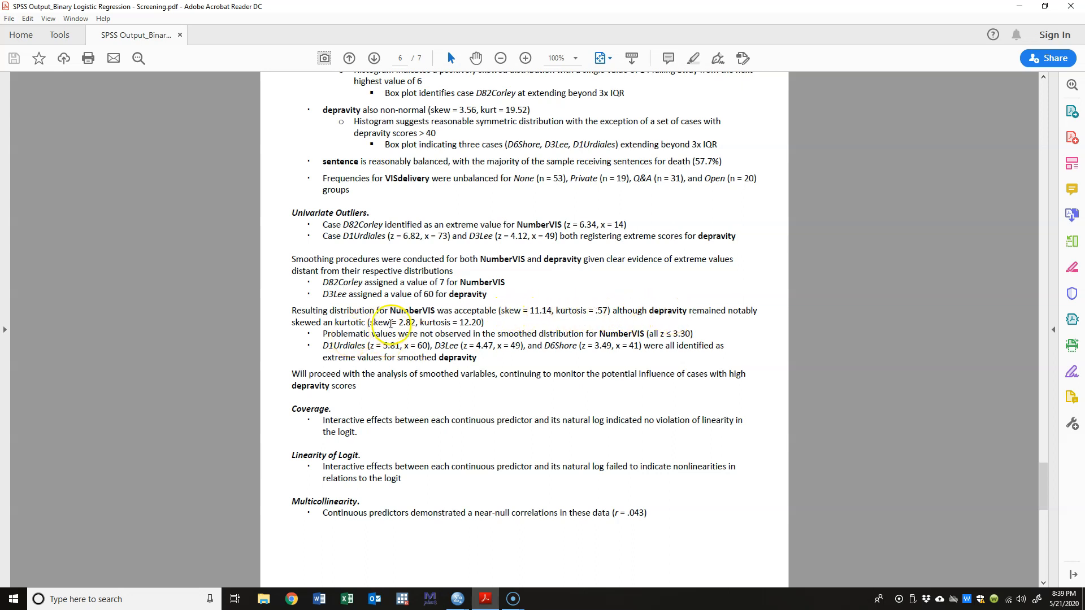
scroll(540, 344, "down", 3)
scroll(540, 344, "up", 3)
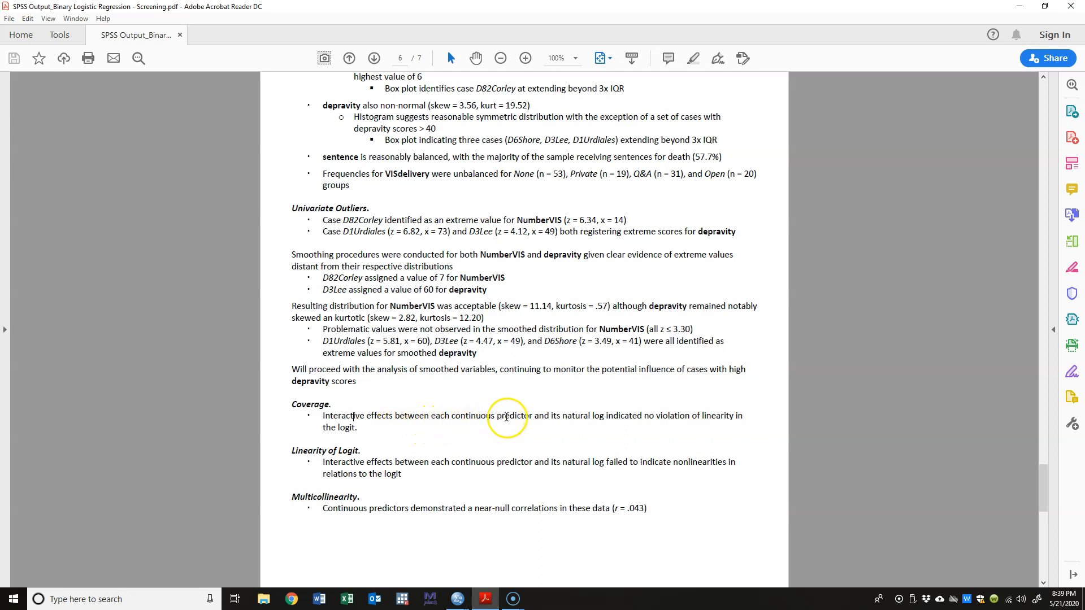
- Review the Coverage, Linearity of Logit and Multicollinearity sections, checking the Coverage statement about interactive effects
left_click_drag(323, 417, 415, 426)
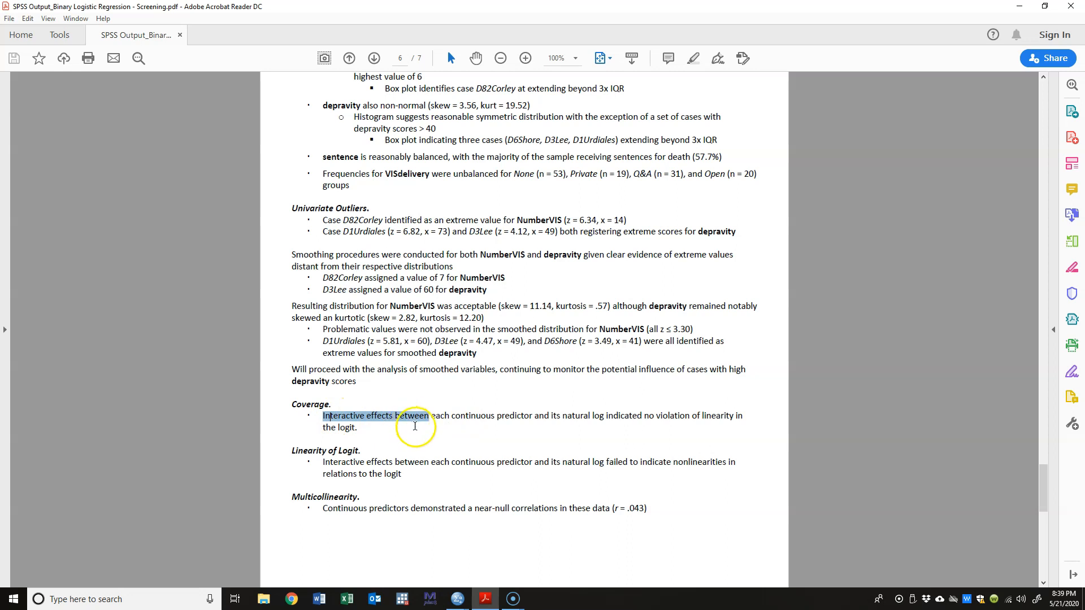
left_click(398, 421)
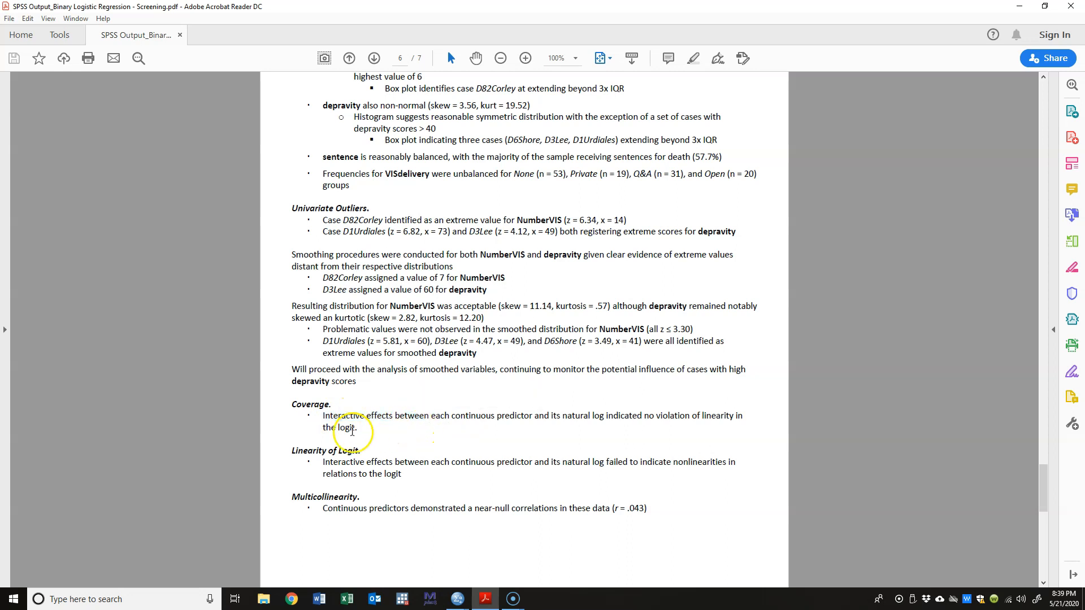
left_click_drag(323, 417, 342, 418)
left_click_drag(374, 427, 375, 428)
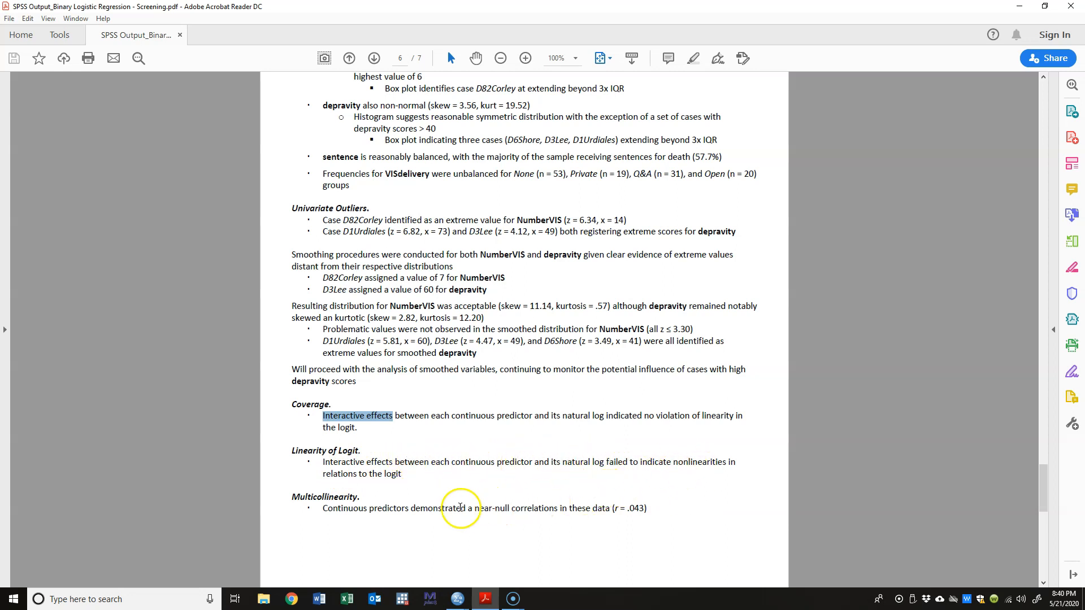
left_click(395, 509)
scroll(575, 483, "down", 3)
scroll(375, 516, "up", 3)
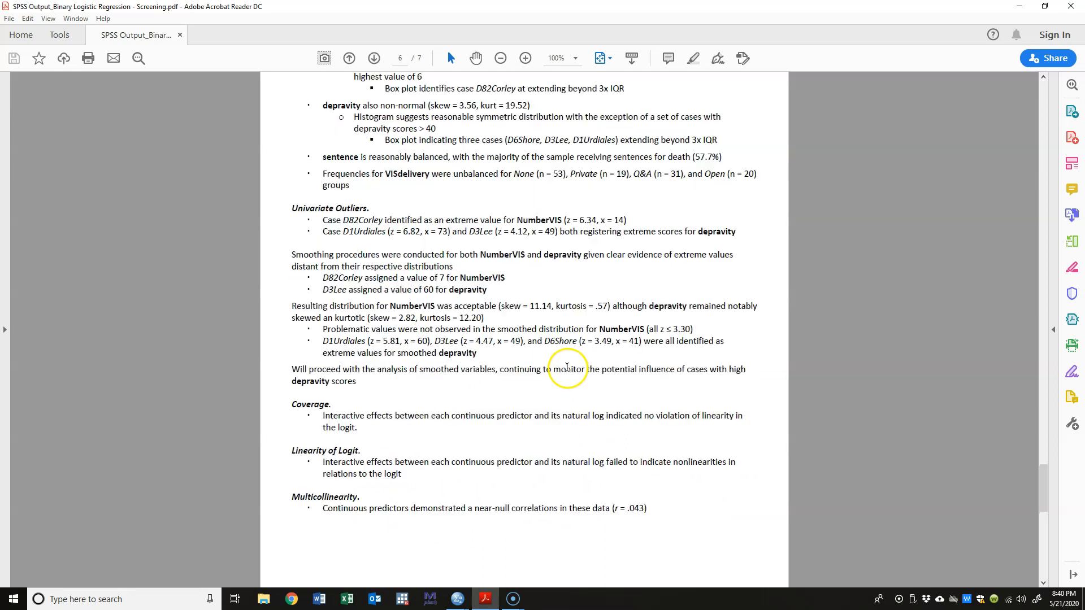
- Read the recommendations on the last page of the summary and return to the document's first page
scroll(576, 473, "down", 3)
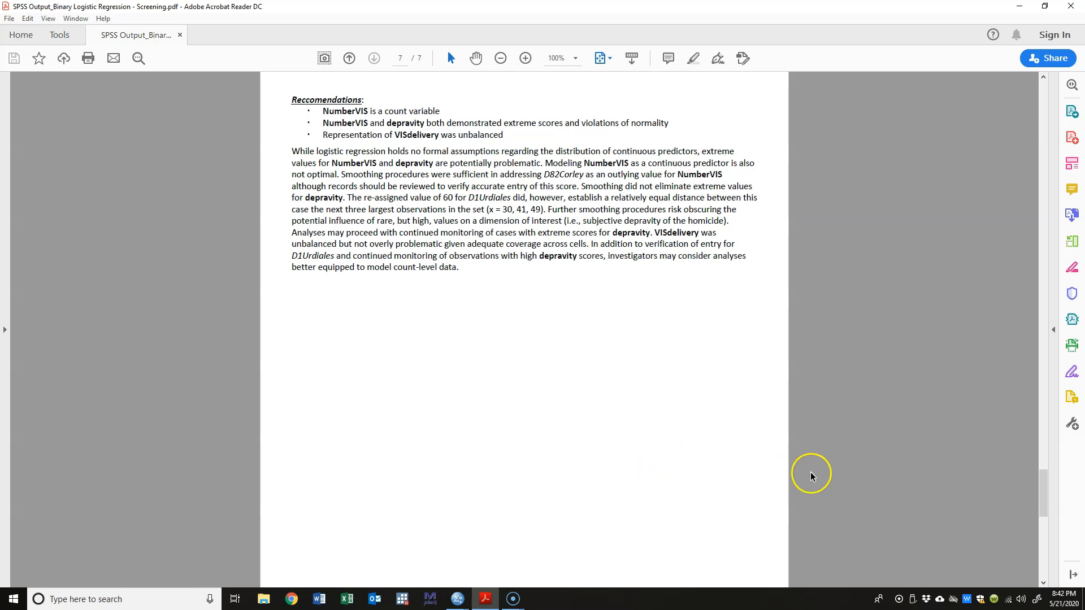
left_click_drag(1039, 489, 1005, 91)
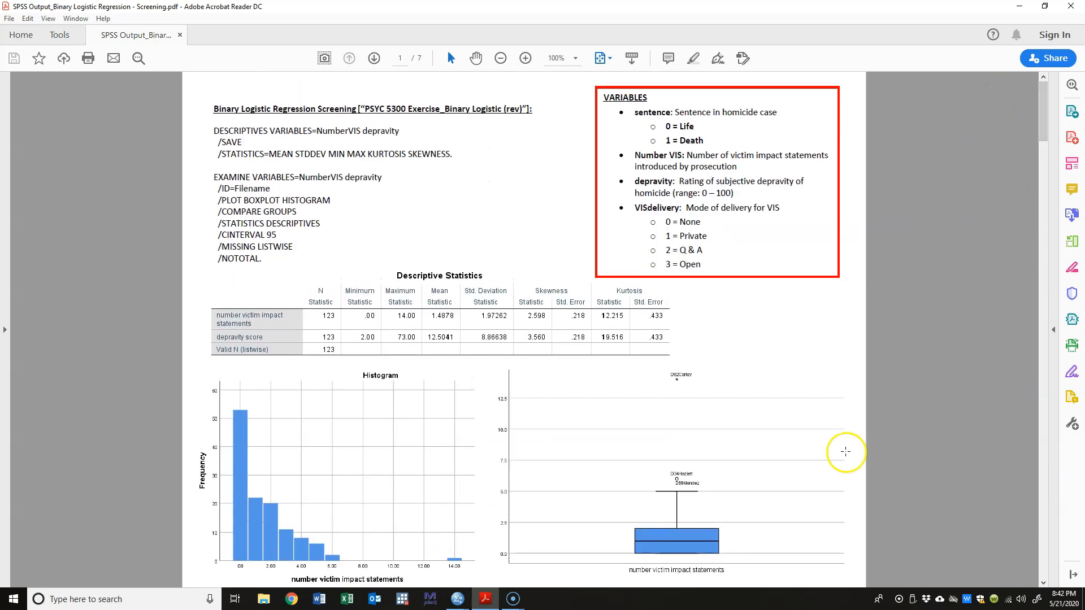
left_click(755, 496)
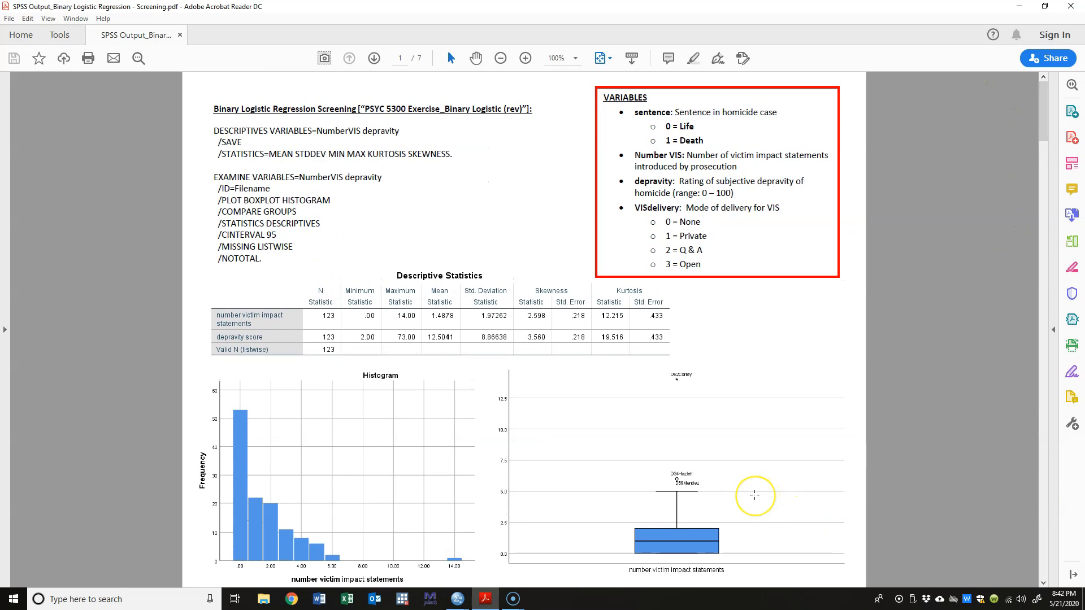